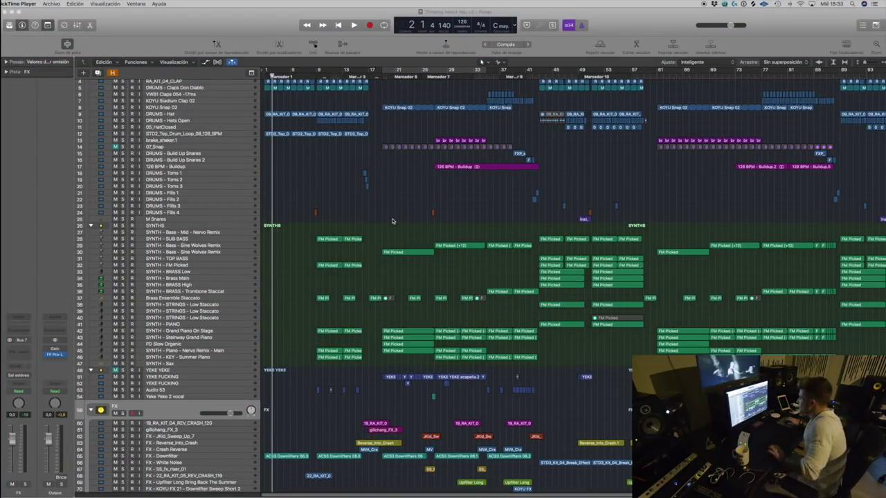
Step: Look over the whole arrangement, from the DRUMS group down to the last vocal track and back
scroll(338, 199, "up", 1)
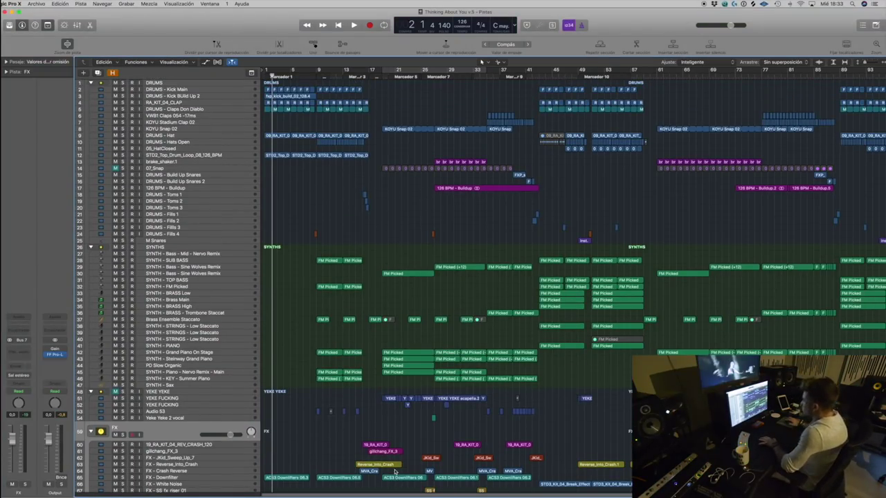
key("super+Up")
key("super+Up")
key("super+Left")
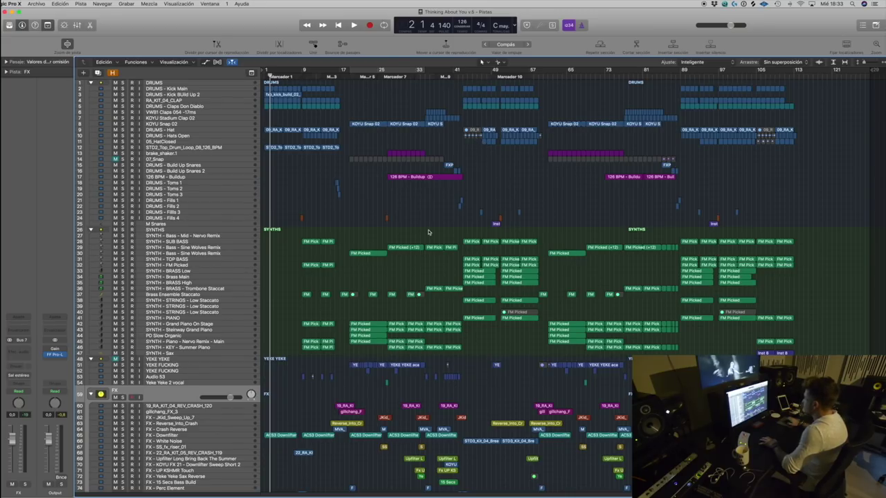
scroll(455, 206, "down", 4)
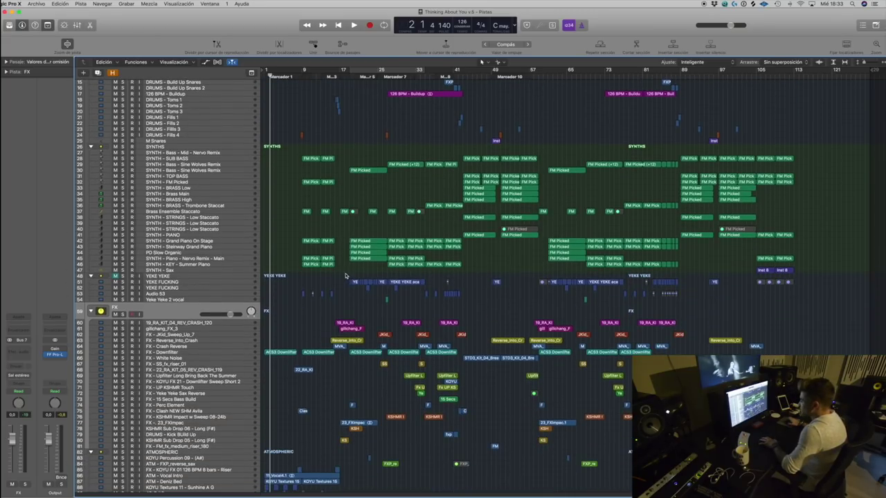
scroll(328, 312, "down", 10)
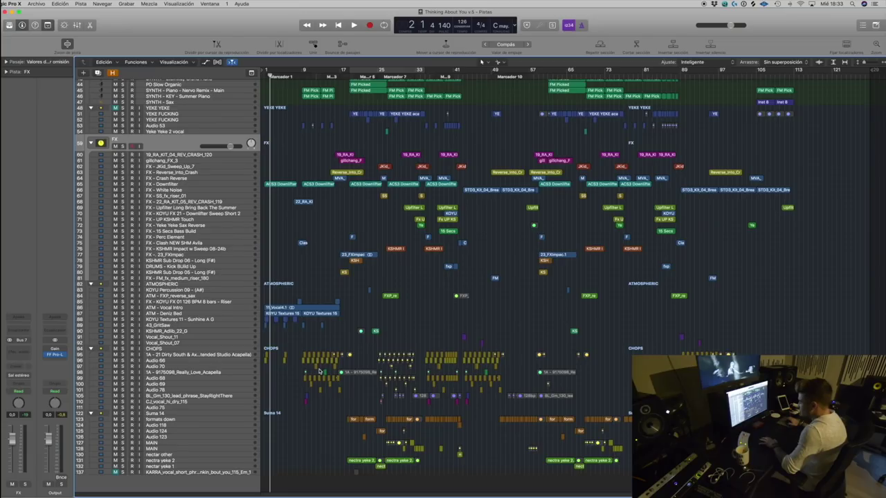
key("super+Right")
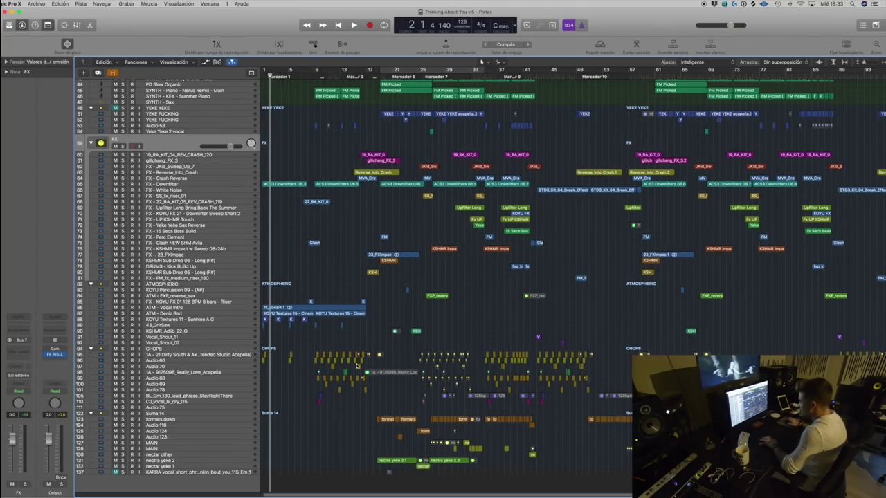
scroll(358, 365, "down", 5)
scroll(375, 367, "up", 5)
scroll(440, 333, "up", 14)
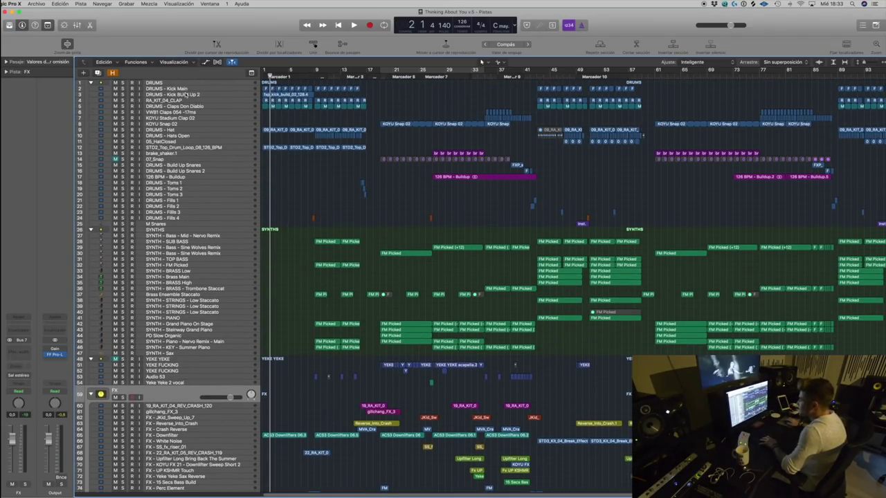
Step: Select the DRUMS group track and examine its drum tracks and the other groups beneath it
left_click(178, 83)
scroll(185, 169, "down", 2)
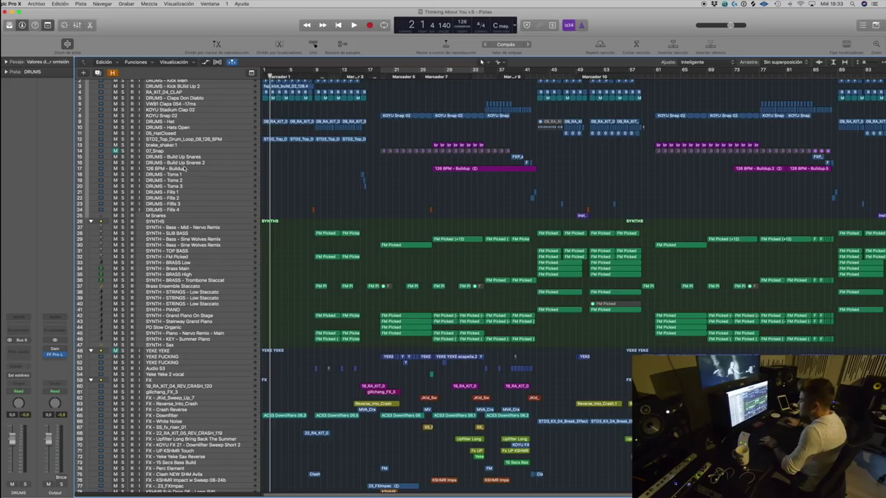
scroll(202, 384, "down", 13)
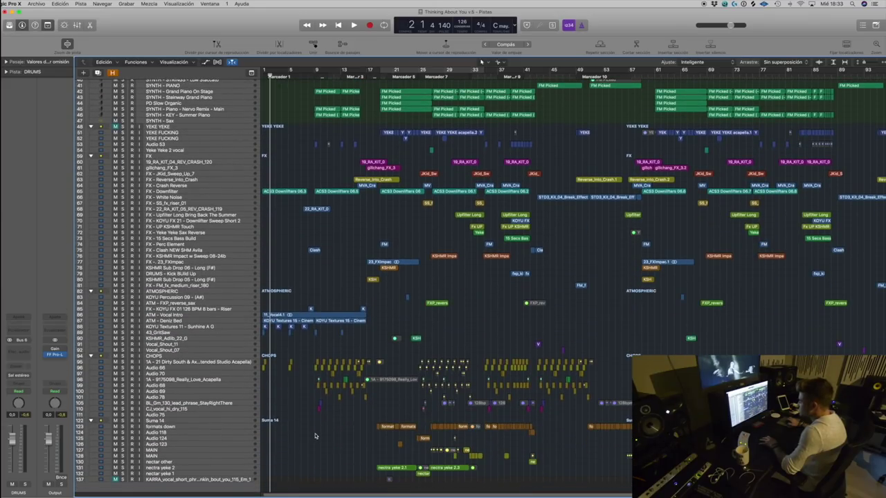
scroll(315, 436, "up", 5)
scroll(381, 284, "up", 8)
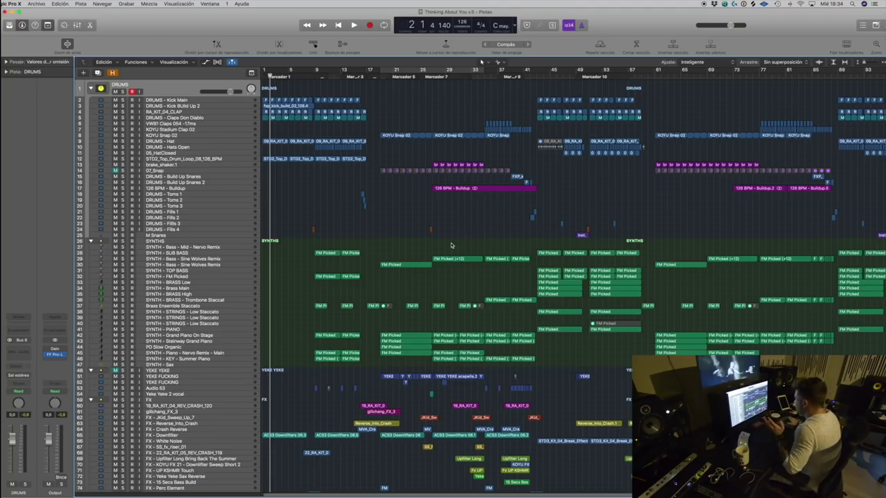
scroll(451, 245, "down", 3)
scroll(435, 211, "down", 1)
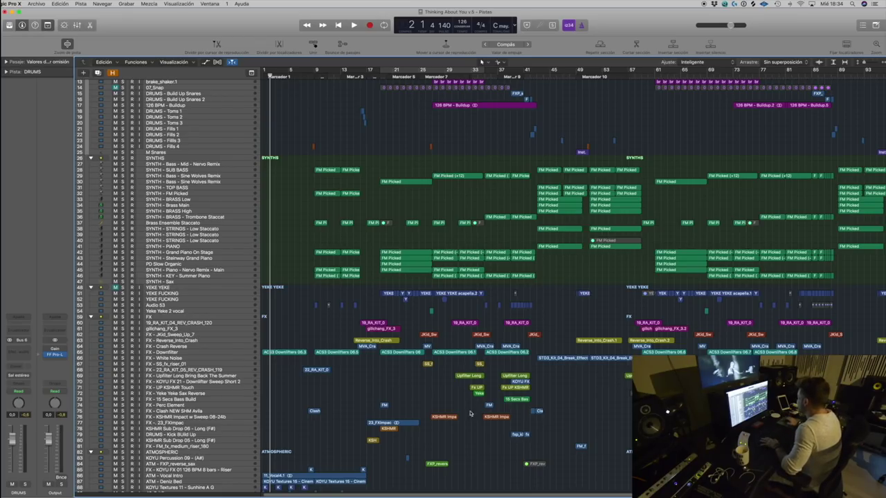
scroll(503, 339, "down", 1)
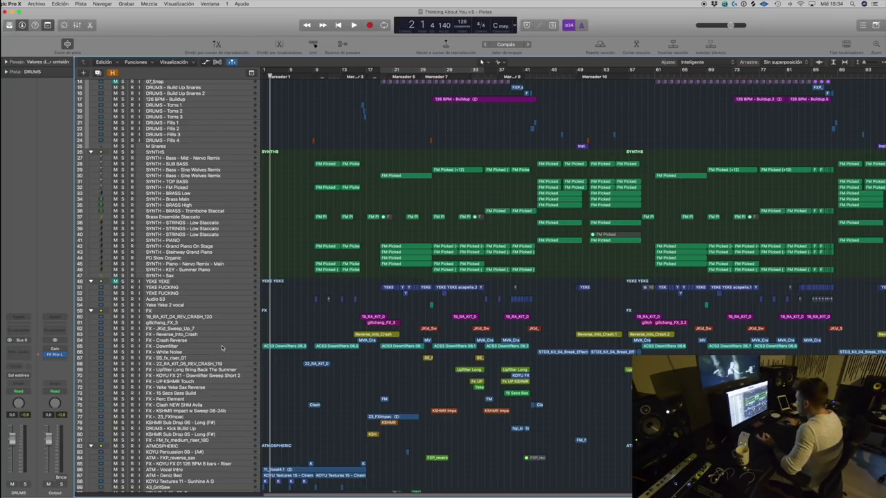
Step: Select the FX - Downfilter track to highlight its regions, and look over the surrounding effect, vocal and chop tracks
left_click(242, 349)
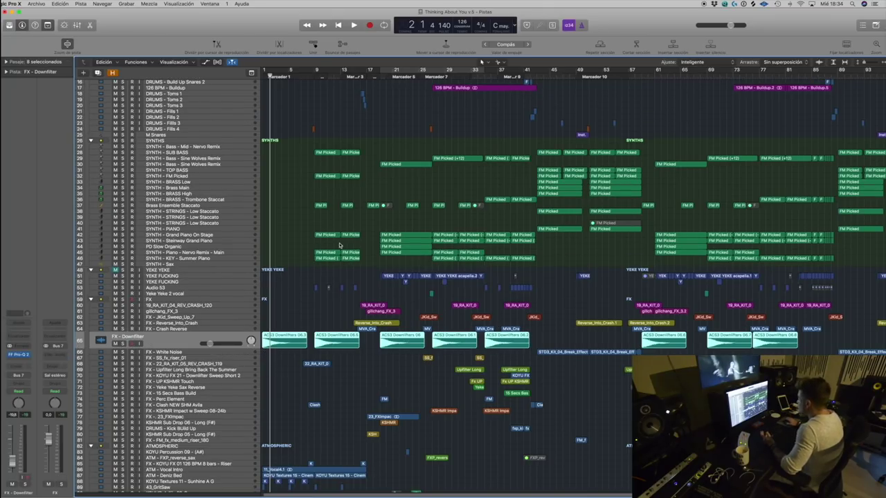
scroll(512, 487, "down", 8)
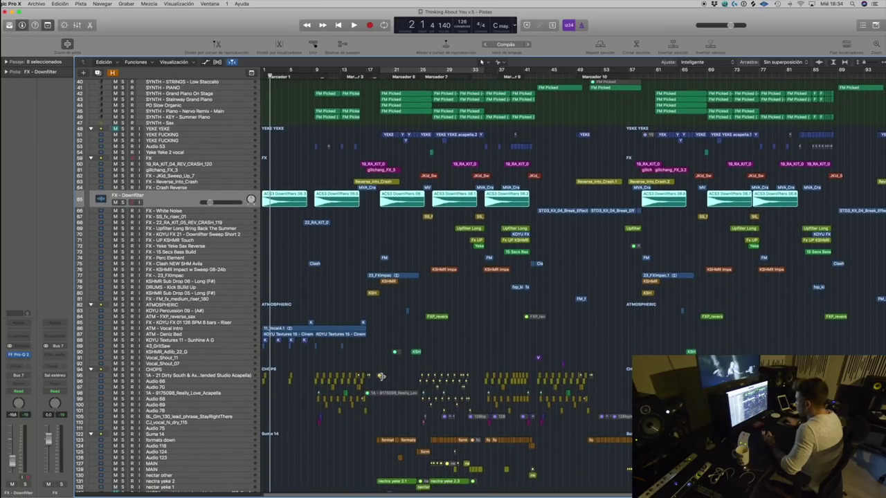
scroll(327, 369, "up", 12)
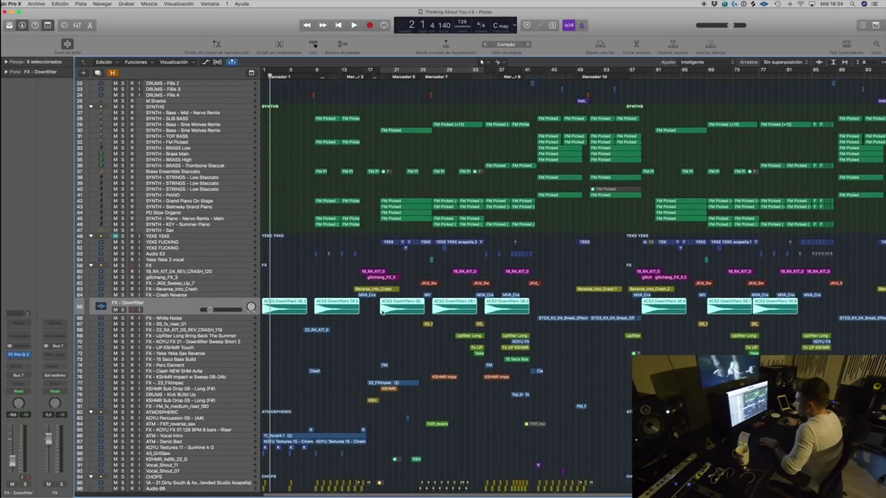
Step: Select the DRUMS group and the SYNTHS group in turn, and look over the groups down to Suma 14
left_click(207, 83)
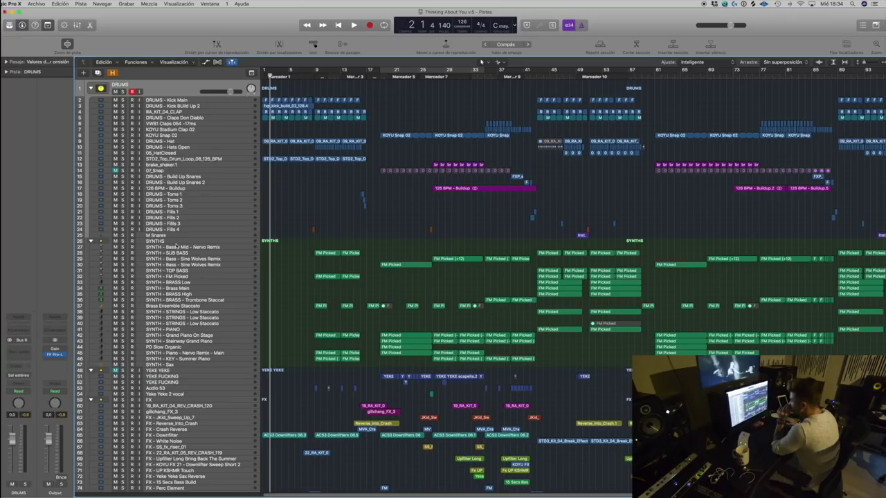
left_click(176, 242)
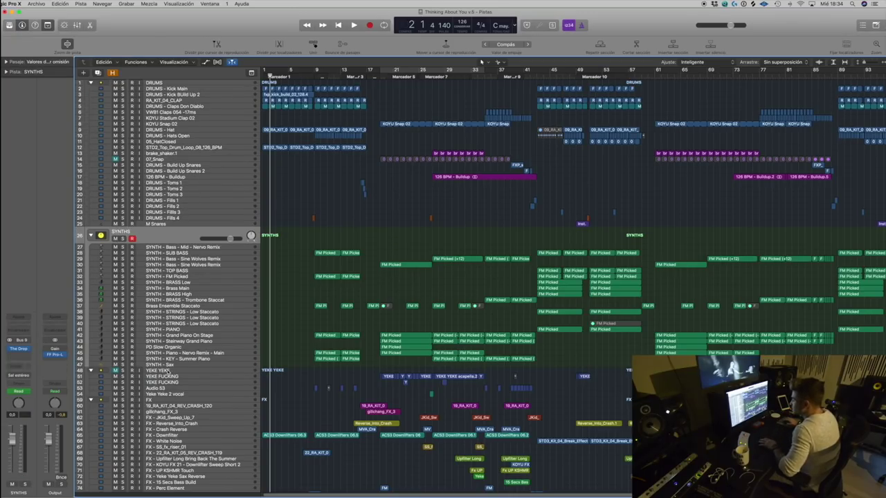
scroll(168, 374, "down", 10)
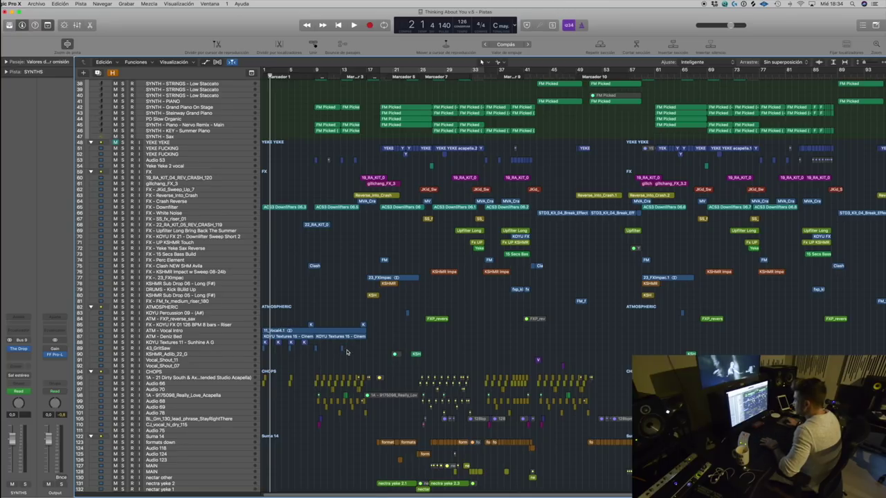
scroll(193, 365, "down", 2)
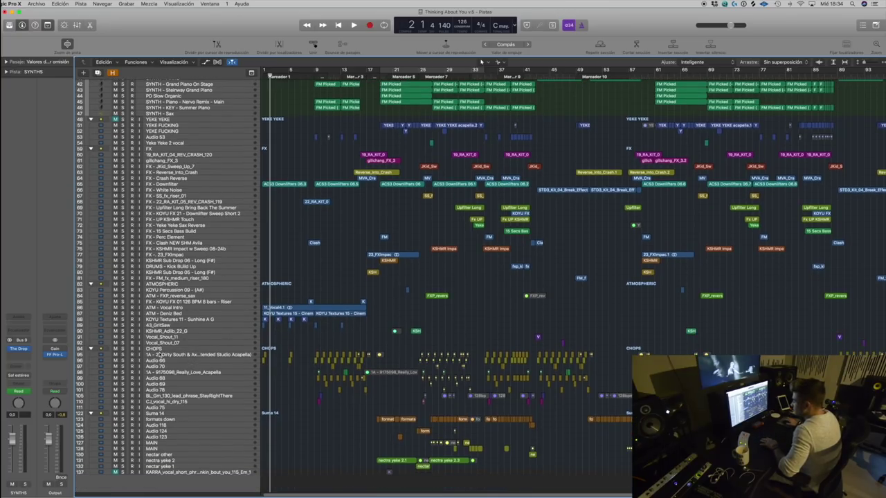
Step: Inspect the CHOPS and Suma 14 groups, selecting all regions on the Suma 14 tracks and clearing that selection
left_click(121, 347)
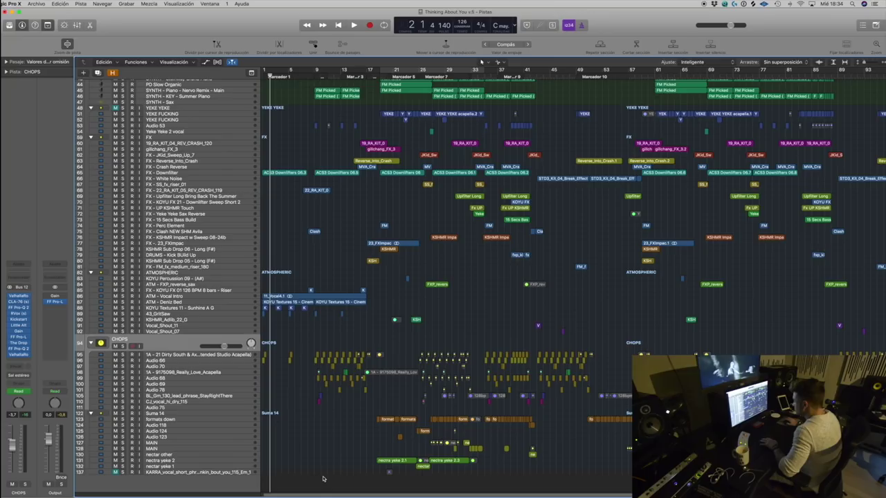
left_click_drag(335, 496, 330, 495)
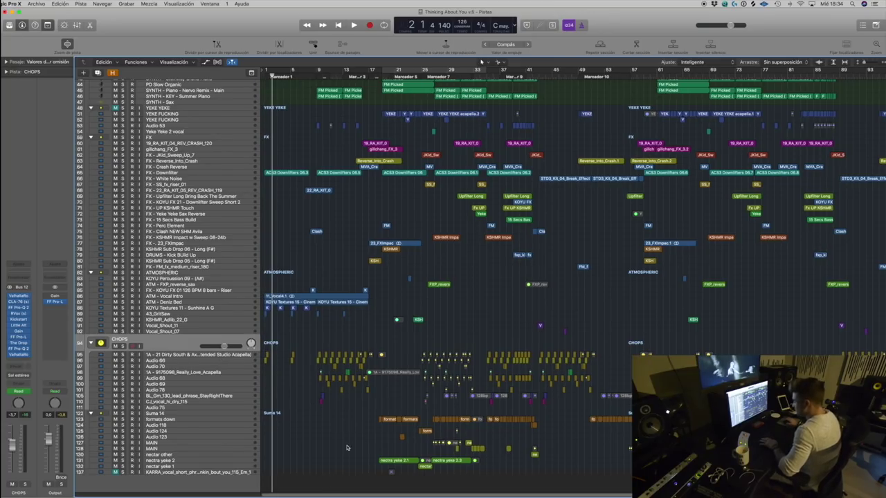
left_click(214, 414)
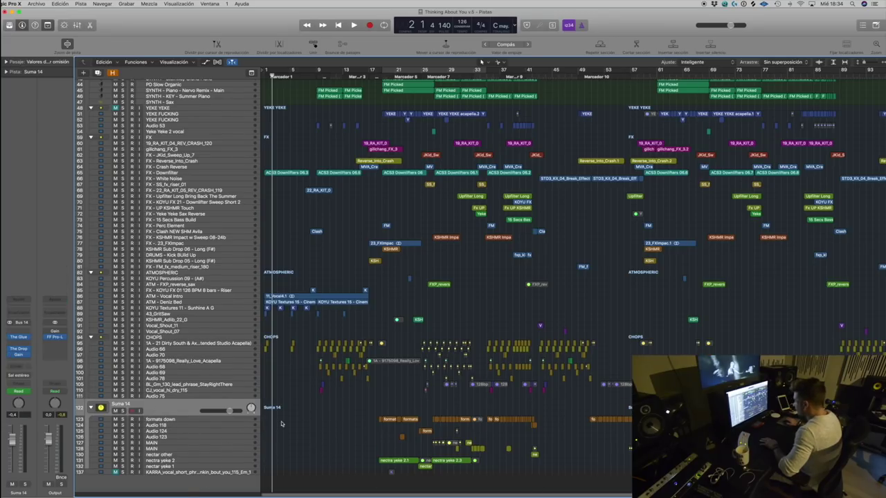
left_click_drag(397, 458, 356, 424)
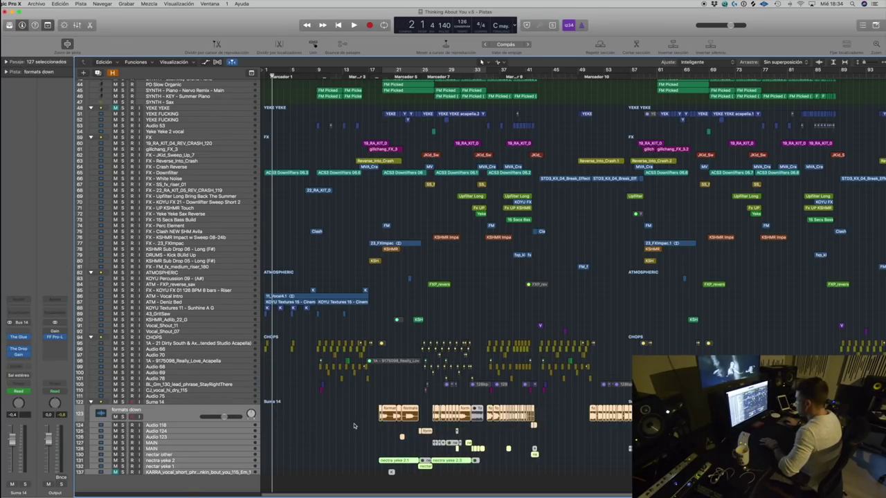
left_click(348, 424)
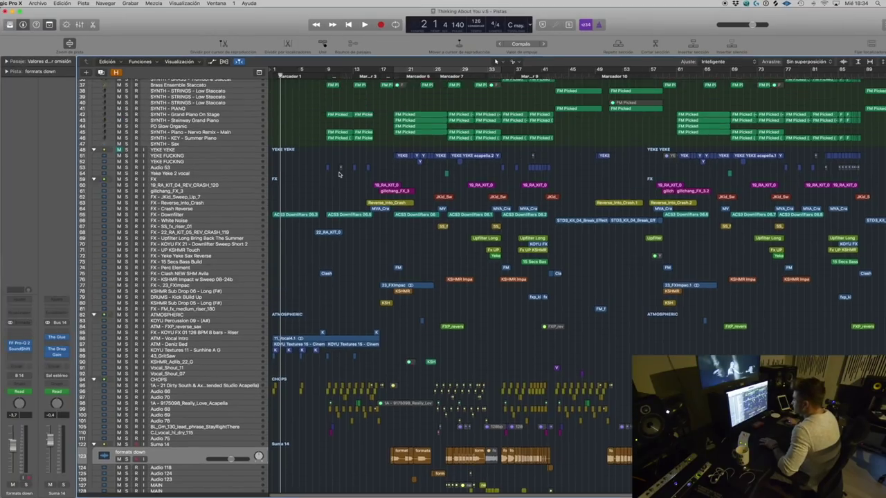
Step: Look over the YEKE YEKE to Suma 14 tracks and start playing the song from about bar 7
scroll(339, 175, "down", 3)
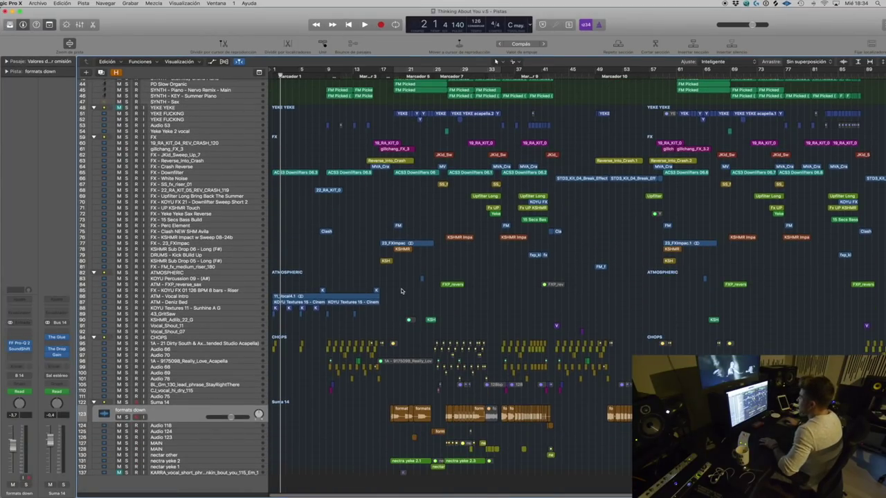
scroll(347, 147, "up", 2)
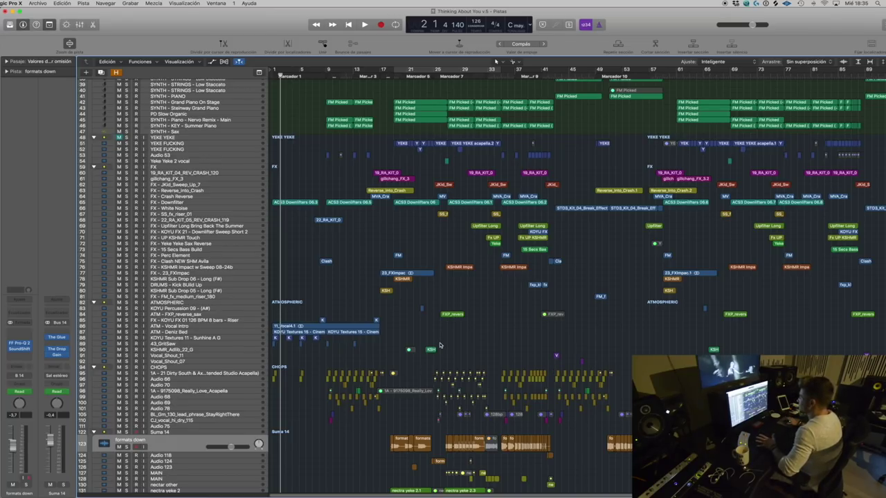
scroll(438, 337, "up", 2)
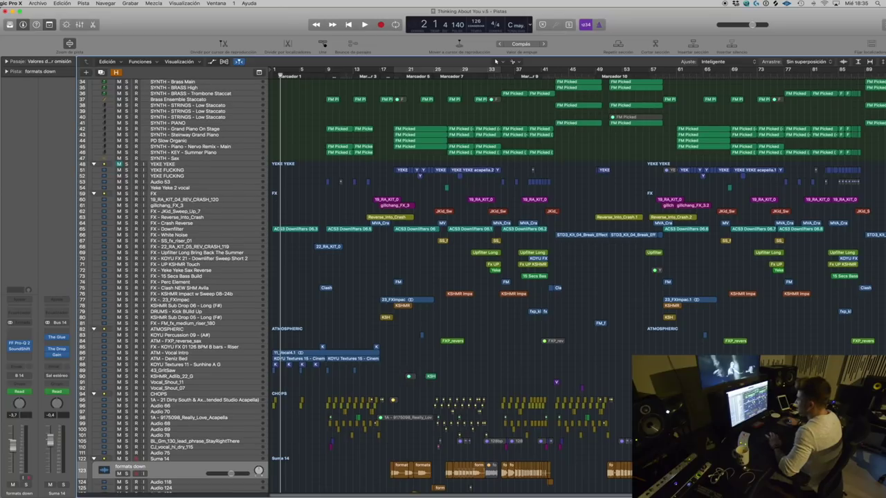
scroll(415, 301, "down", 4)
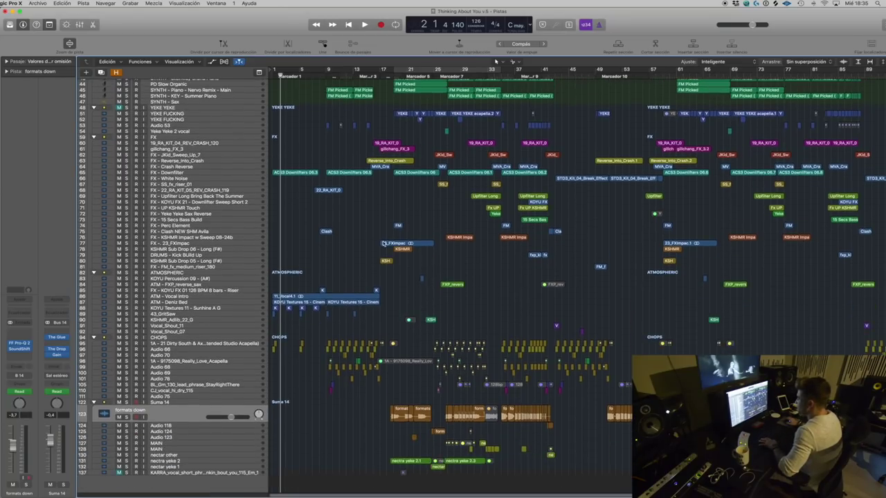
left_click(316, 75)
key("space")
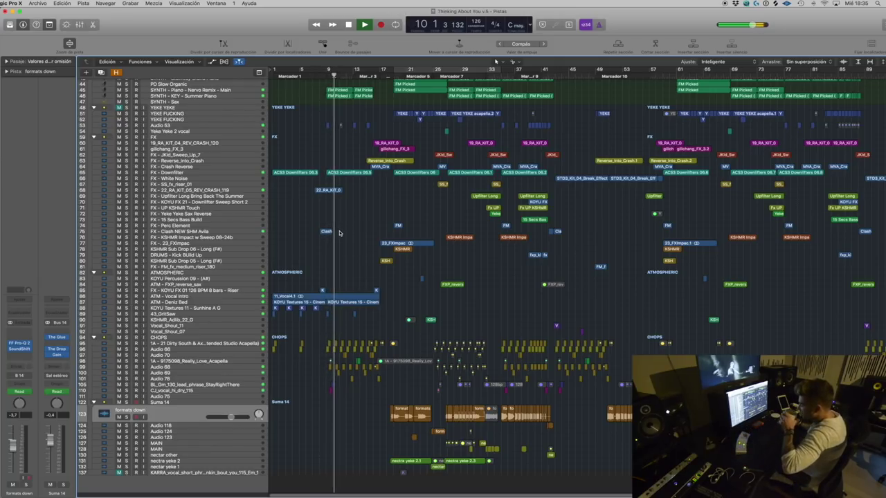
Step: Inspect the SYNTH - Piano - Nervo Remix - Main and SYNTH - KEY - Summer Piano tracks during playback
scroll(359, 278, "up", 6)
scroll(359, 278, "up", 5)
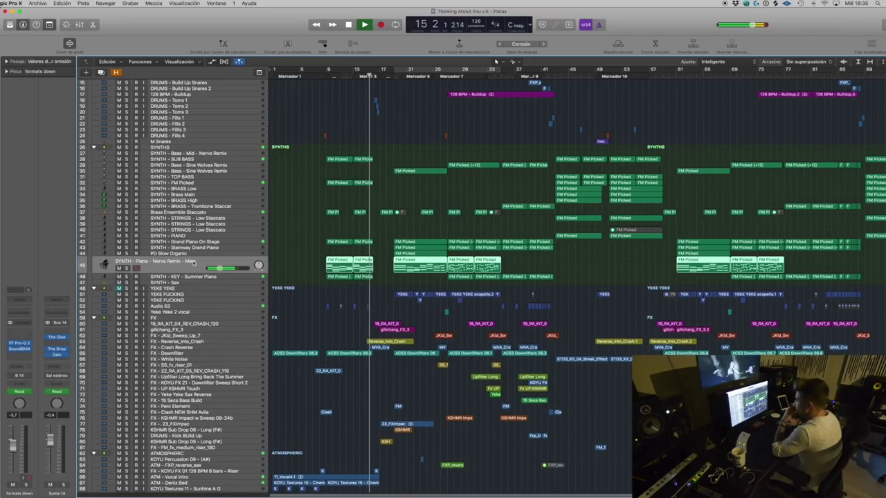
left_click(194, 260)
left_click(188, 277)
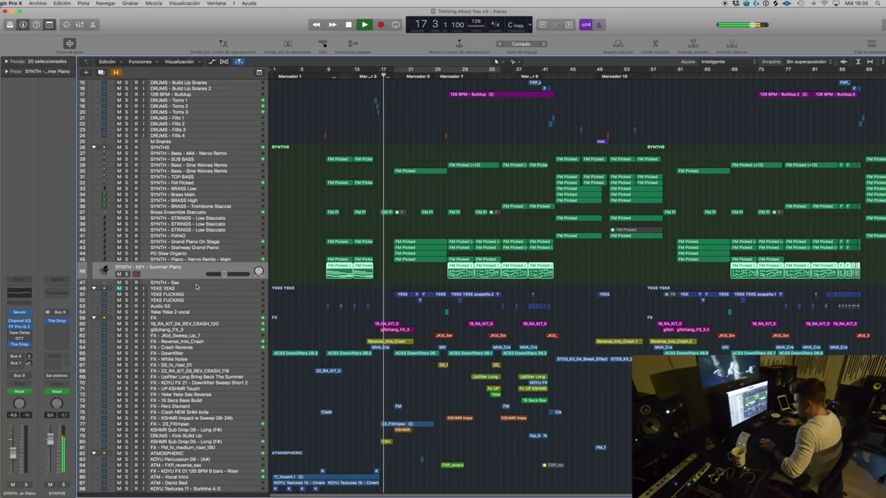
key("a")
key("super+Down")
key("a")
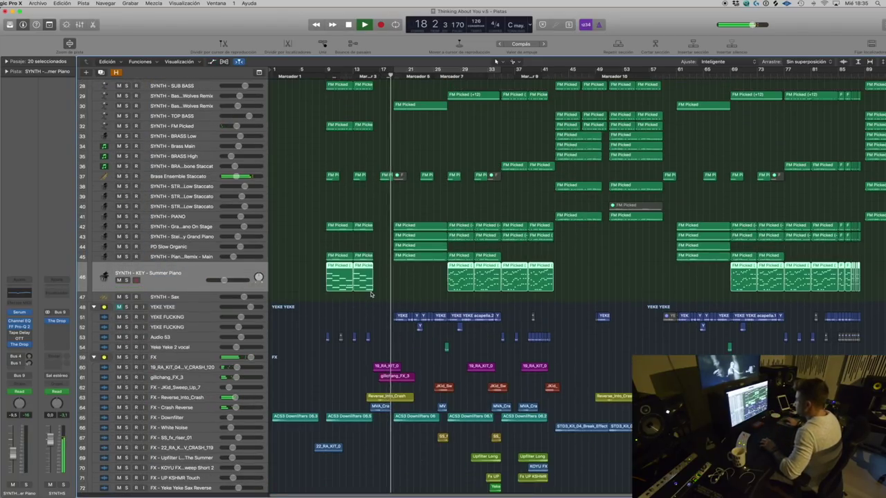
key("super+Up")
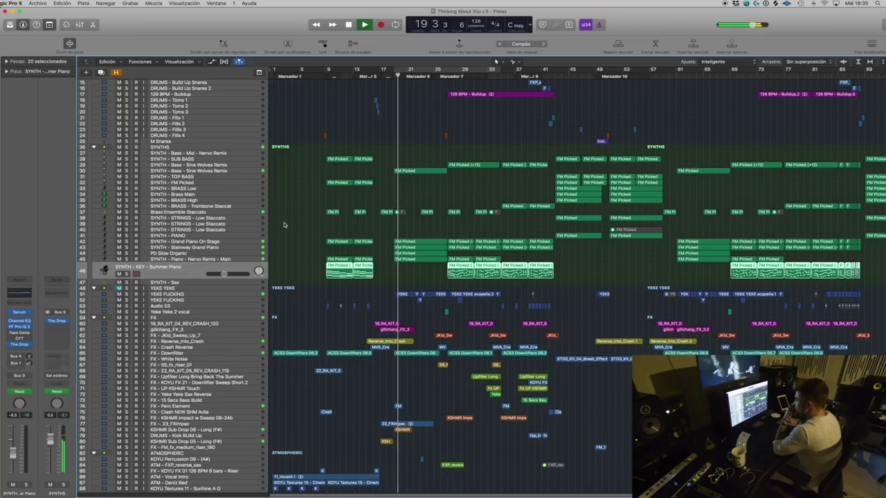
Step: Inspect the SYNTH - Piano - Nervo Remix - Main track and the SYNTHS group while the song keeps playing
scroll(472, 235, "up", 5)
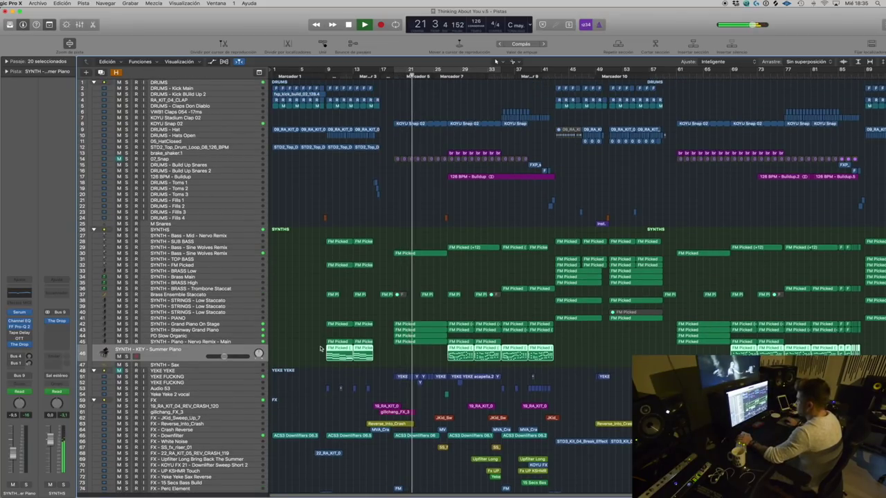
left_click(202, 342)
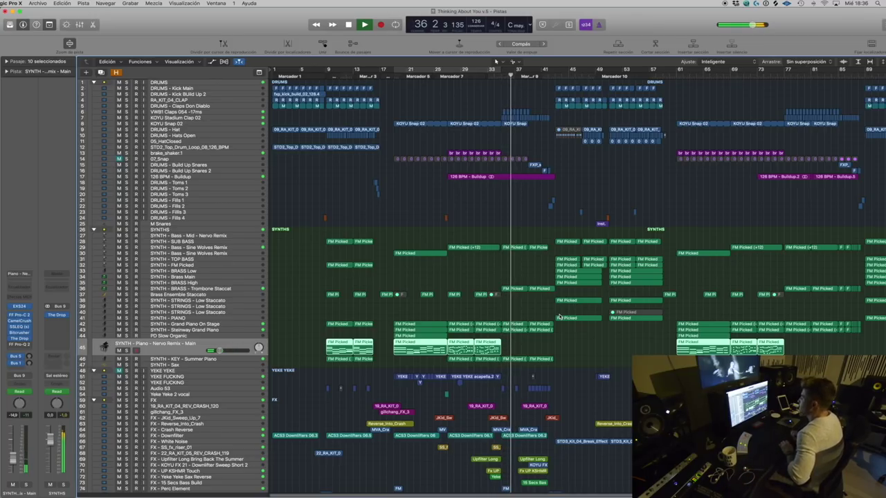
left_click(177, 231)
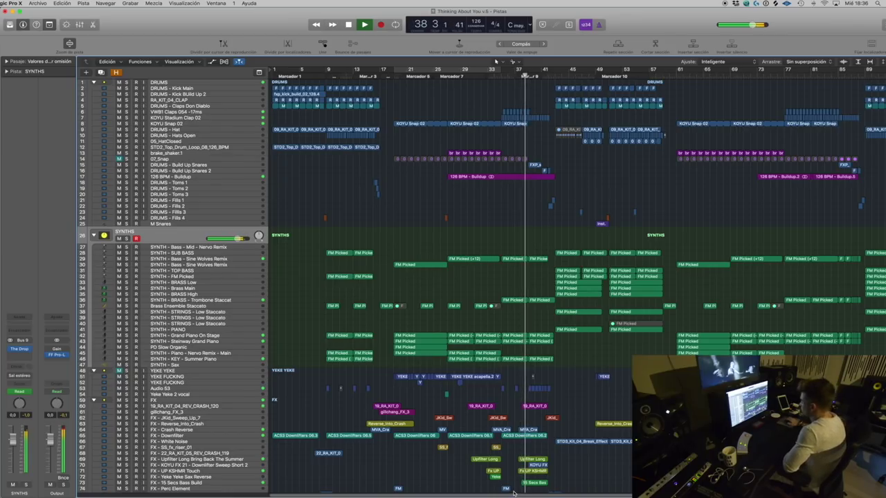
Step: Stop playback around bar 51 and look over the tracks and regions from the DRUMS group down to CHOPS
scroll(530, 379, "down", 4)
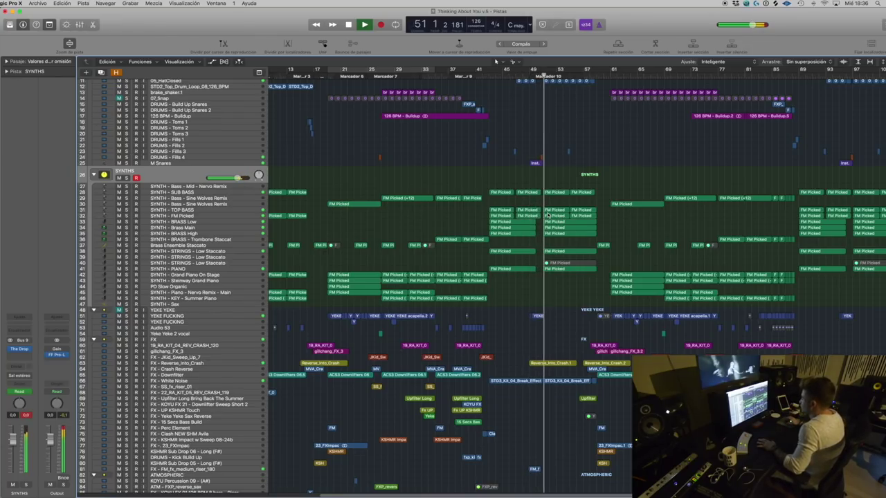
key("space")
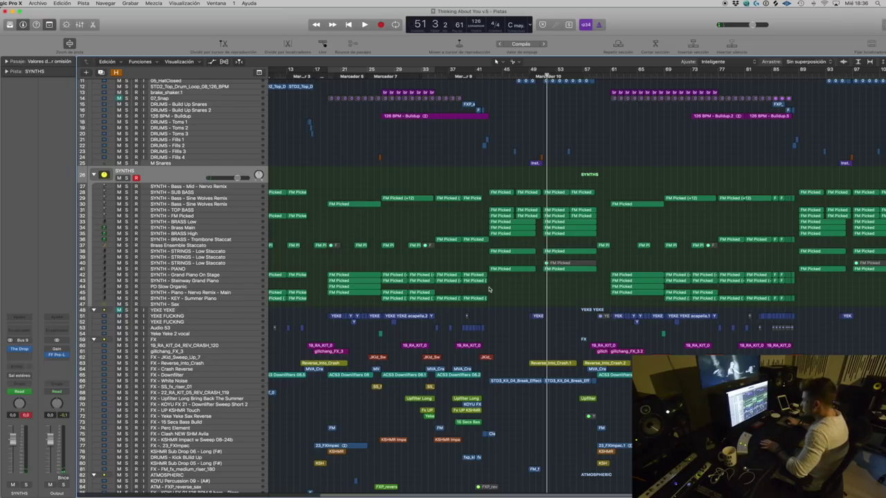
scroll(409, 237, "left", 3)
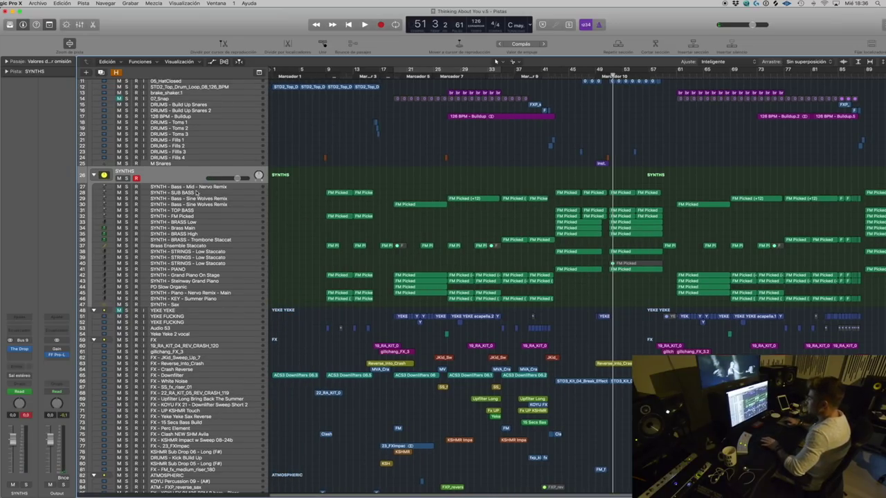
scroll(361, 193, "up", 3)
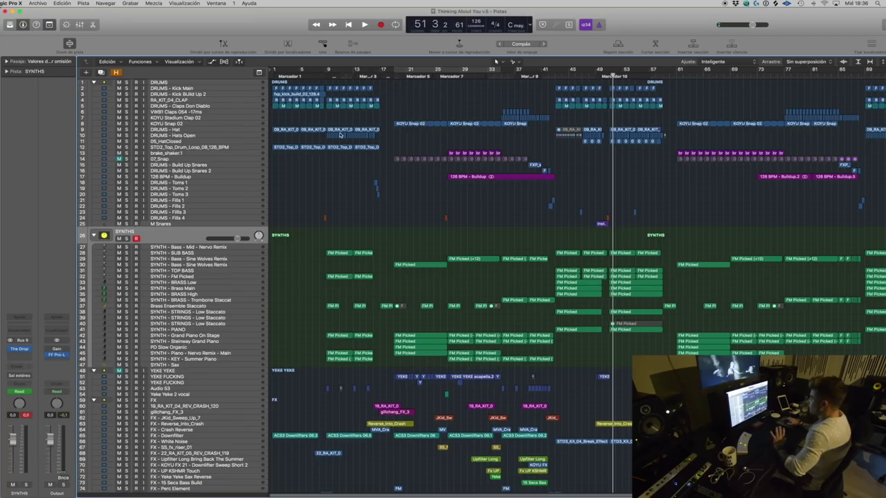
scroll(510, 252, "down", 7)
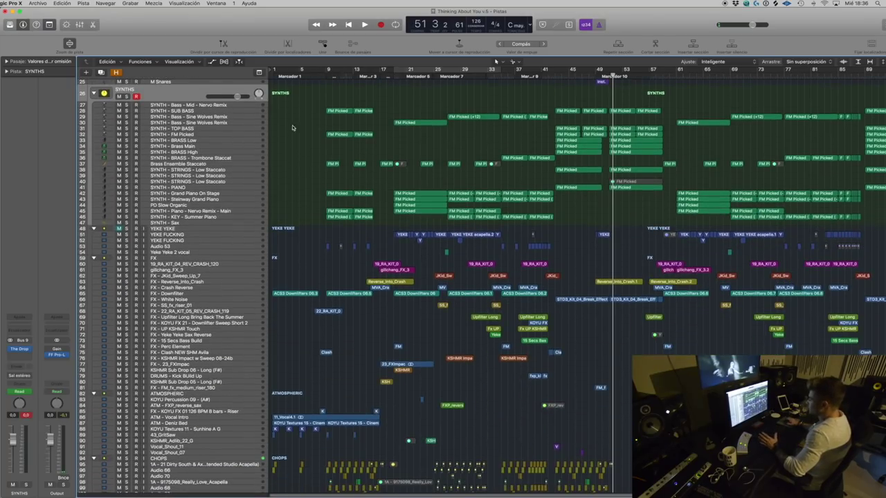
scroll(370, 293, "down", 5)
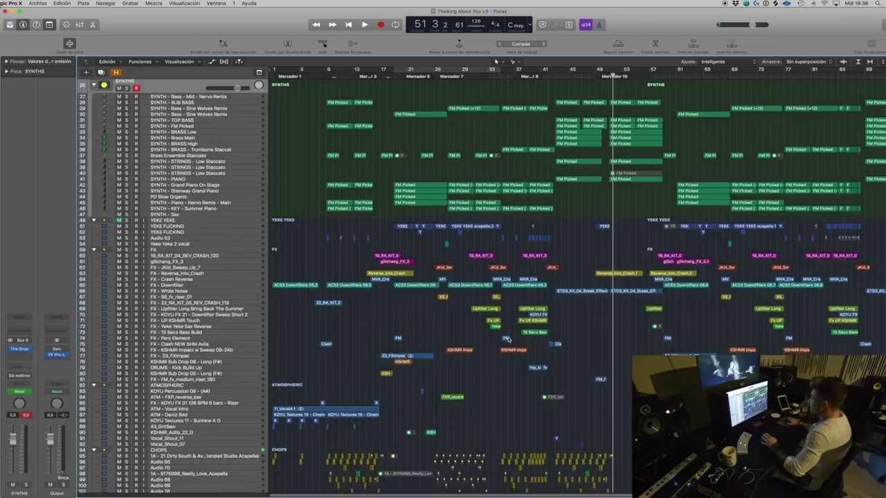
scroll(187, 355, "down", 1)
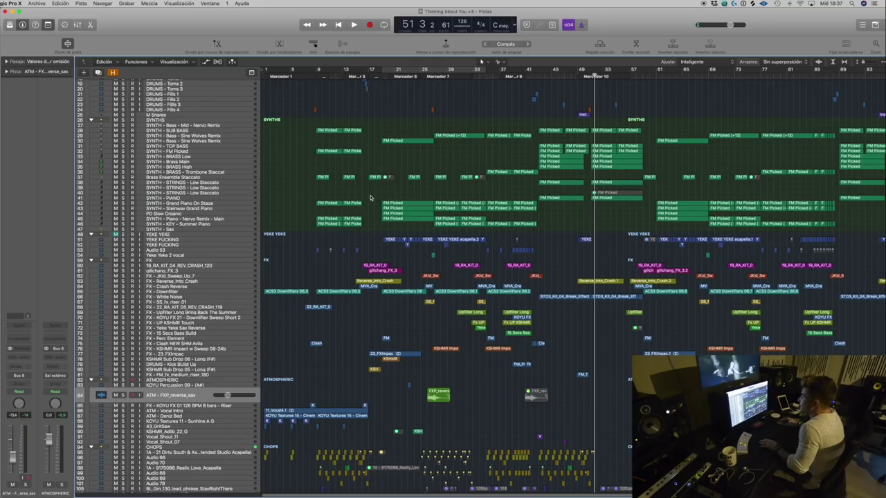
scroll(370, 155, "up", 3)
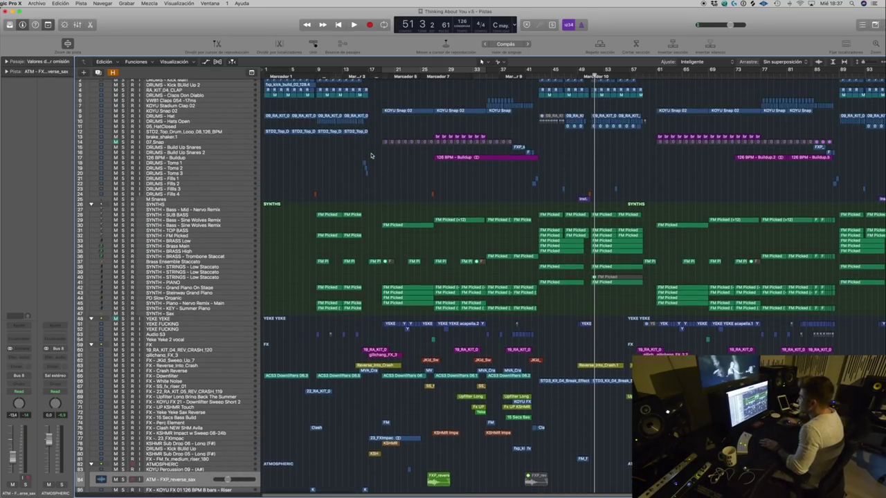
scroll(370, 155, "up", 1)
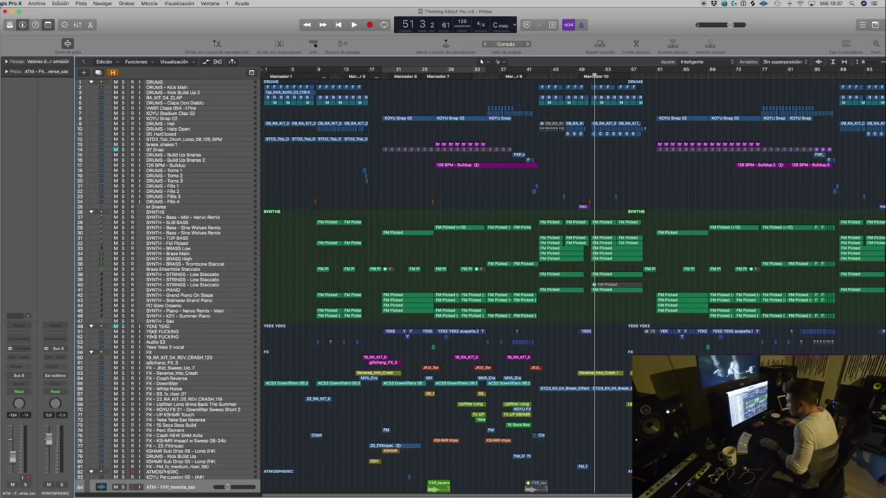
Step: Unmute and solo the YEKE YEKE group and play the song from bar 19
left_click(127, 328)
left_click(123, 330)
key("space")
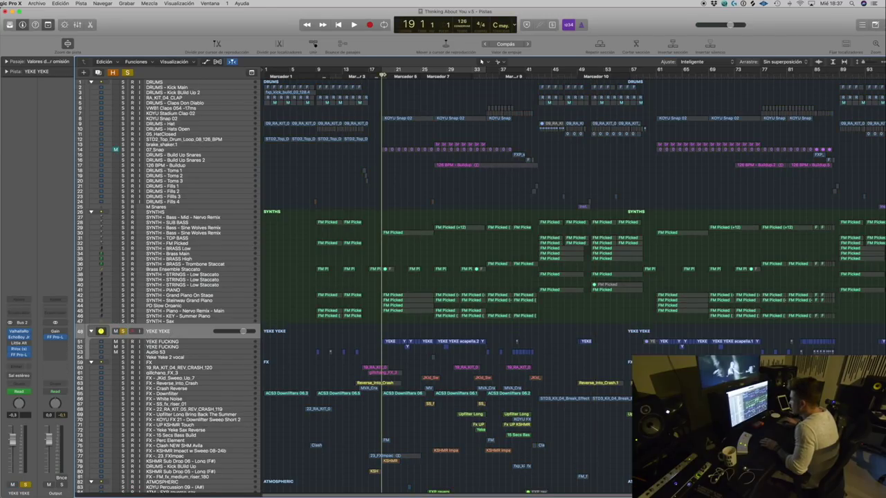
scroll(216, 374, "down", 10)
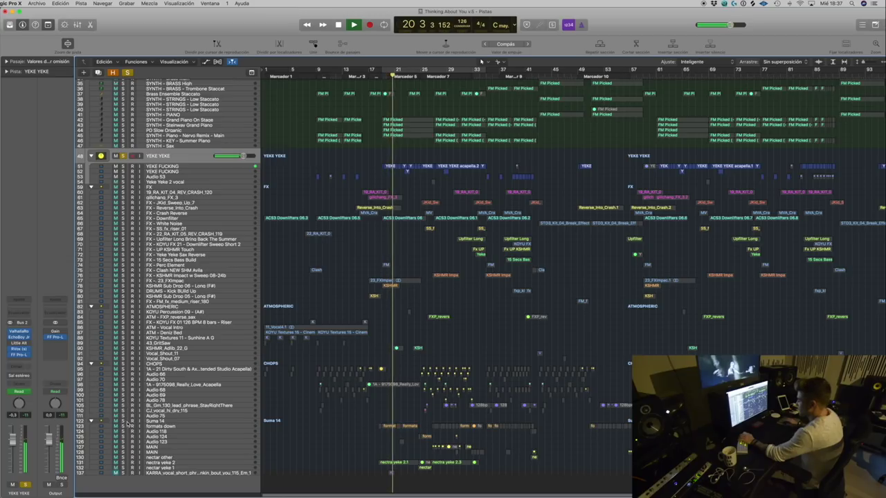
scroll(223, 256, "up", 3)
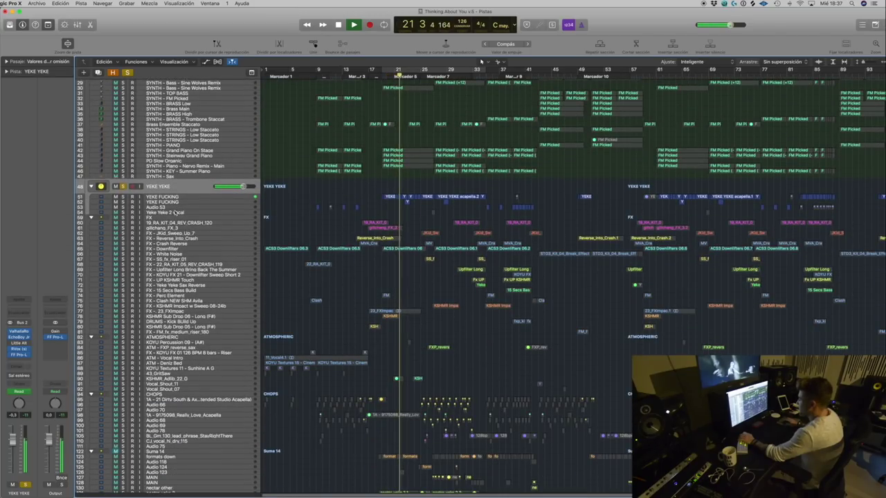
Step: Turn off solo on the YEKE YEKE group during playback and stop the song around bar 28
left_click(123, 187)
left_click(123, 187)
left_click(122, 187)
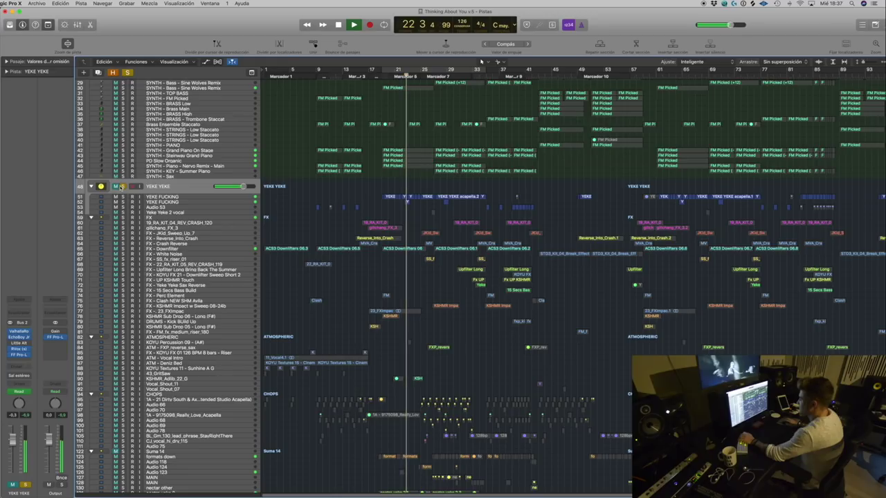
scroll(233, 229, "up", 2)
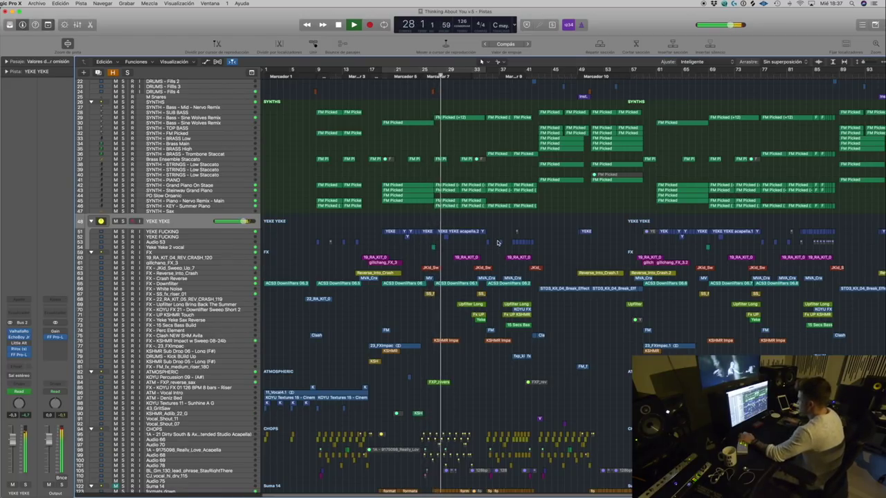
key("space")
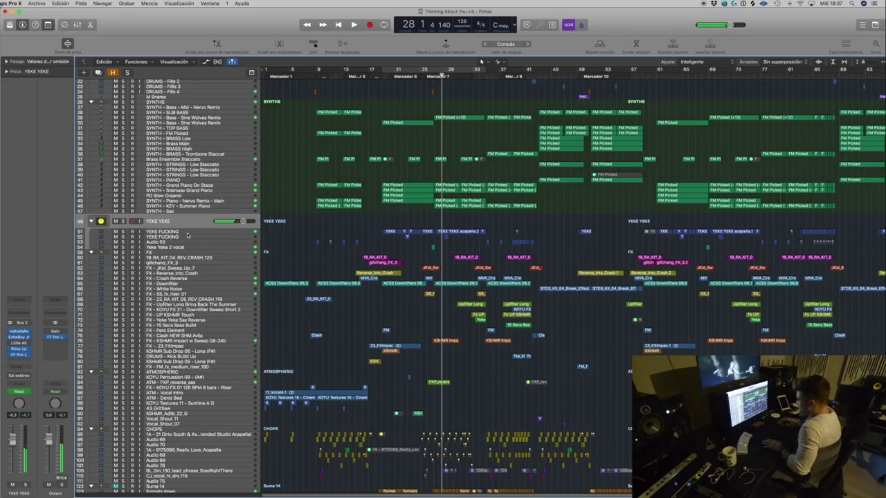
Step: Select the first audio track of the YEKE YEKE group, clear its region selection and mute the track
left_click(188, 232)
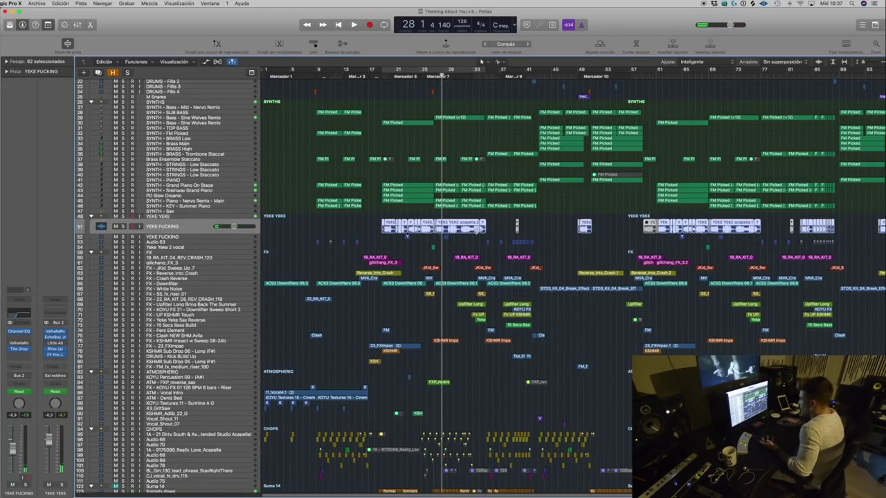
left_click(488, 226)
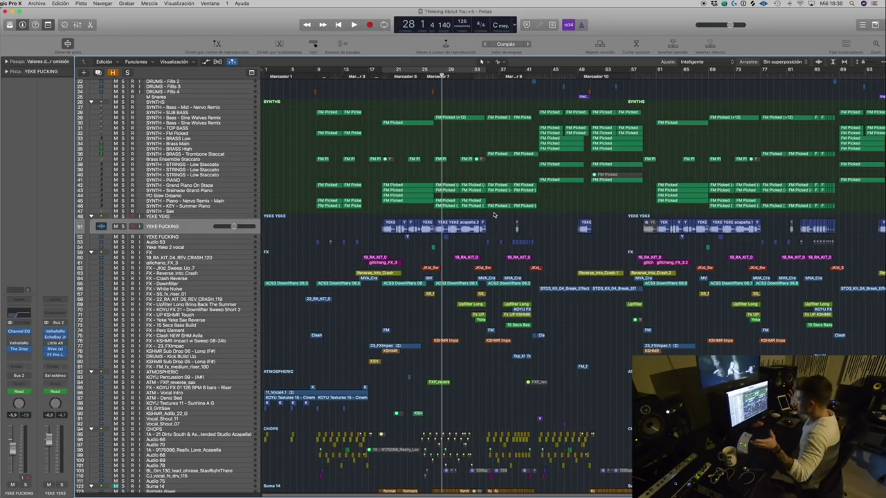
key("super+Right")
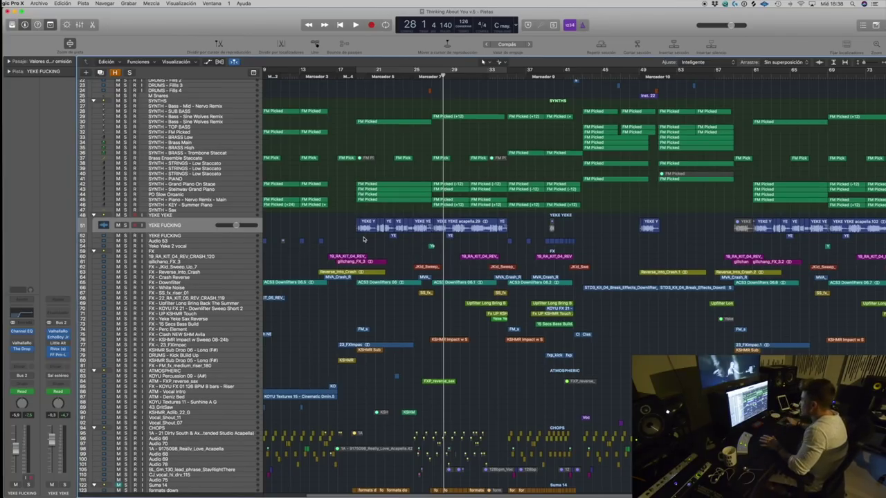
scroll(434, 239, "down", 5)
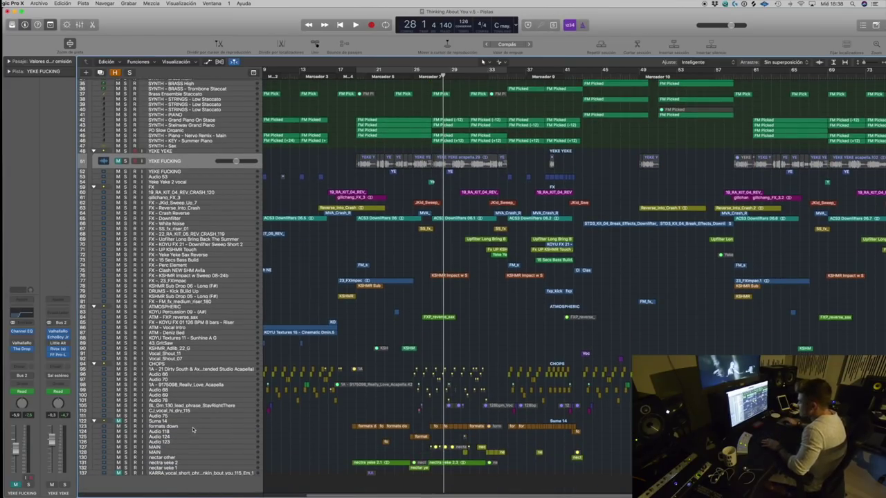
Step: Solo the formats down track in the Suma 14 group and play it from bar 19
left_click(194, 428)
key("z")
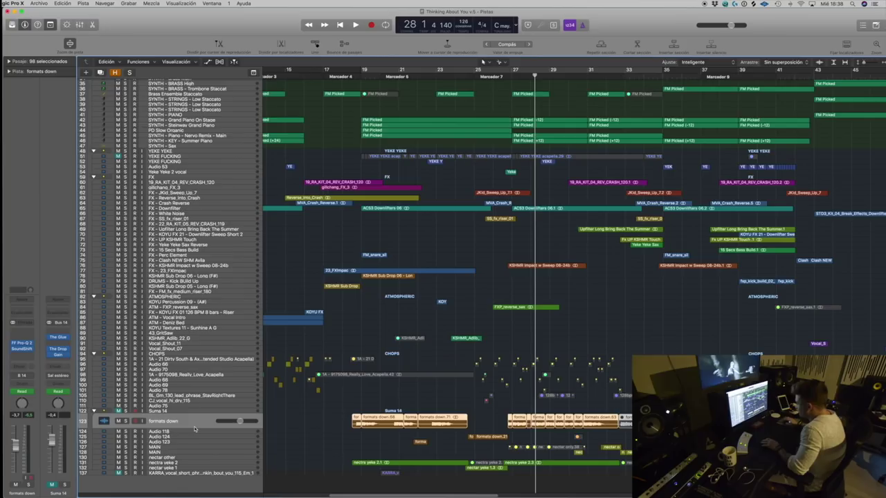
left_click(125, 421)
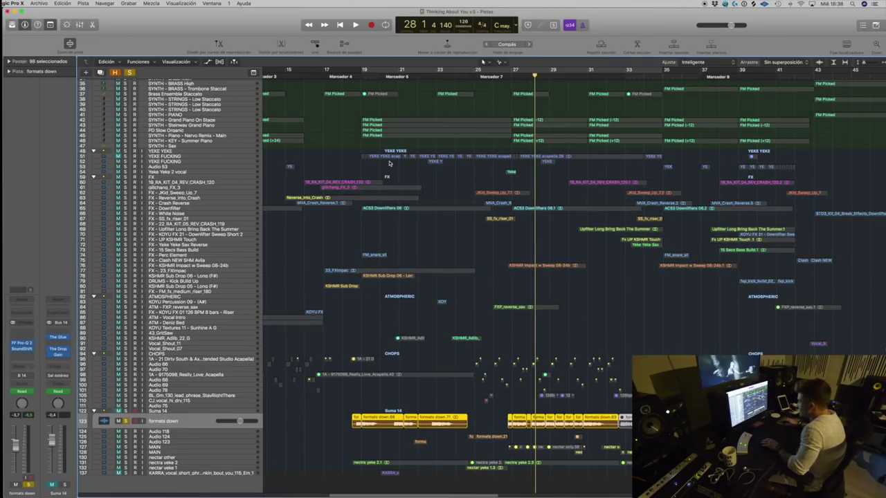
left_click(348, 81)
key("space")
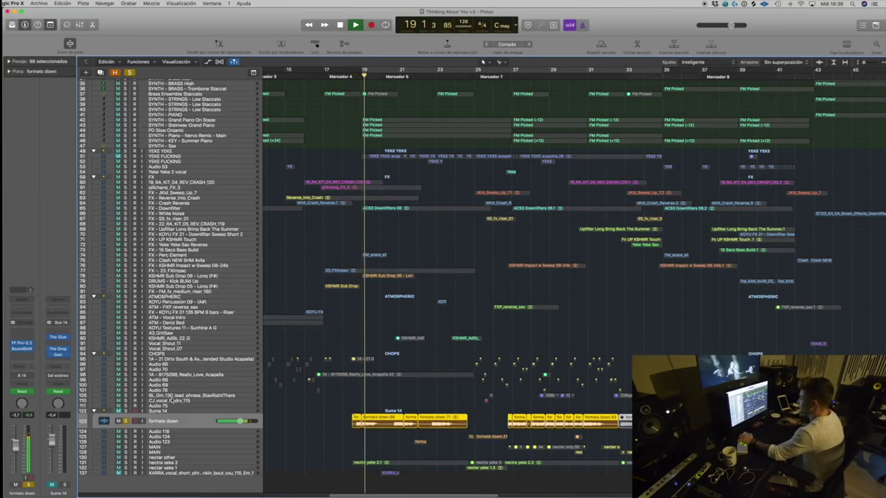
Step: Replay the soloed formats down track from bar 19, deselect its regions and stop around bar 20
key("comma")
key("comma")
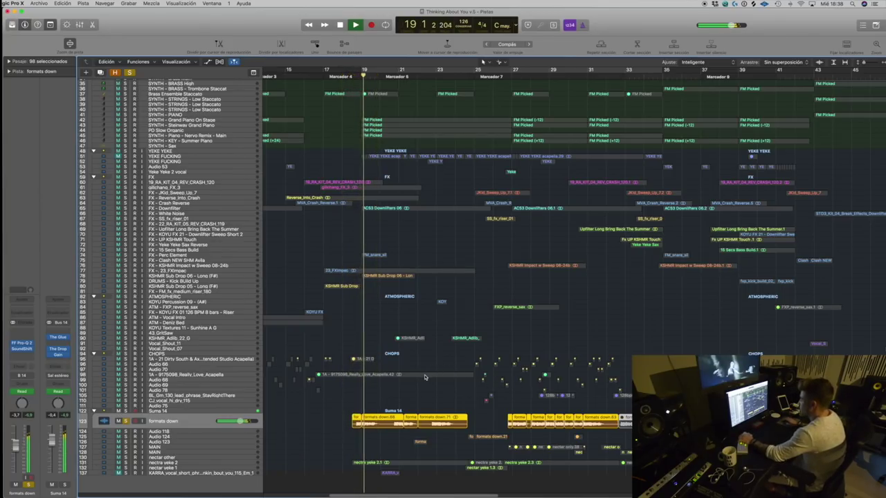
left_click(429, 395)
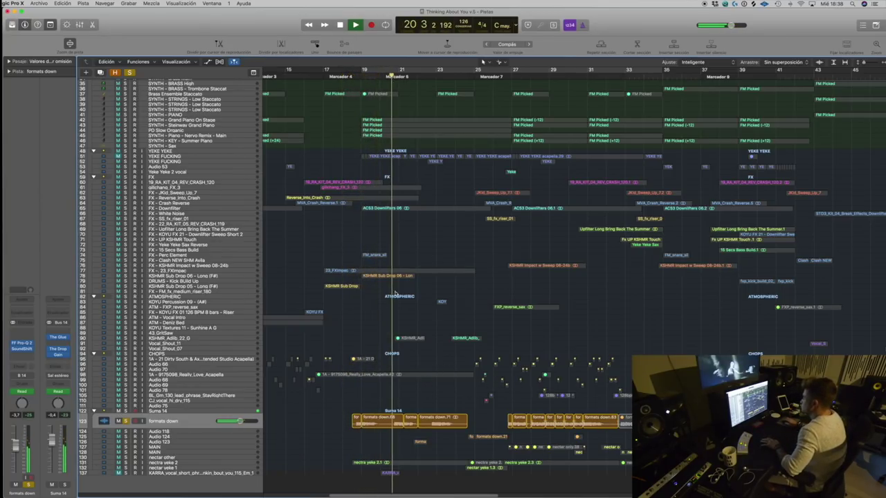
key("space")
Step: Switch to Finder and open the __LIBRARIES folder inside Danny Avila Samples
mouse_move(283, 492)
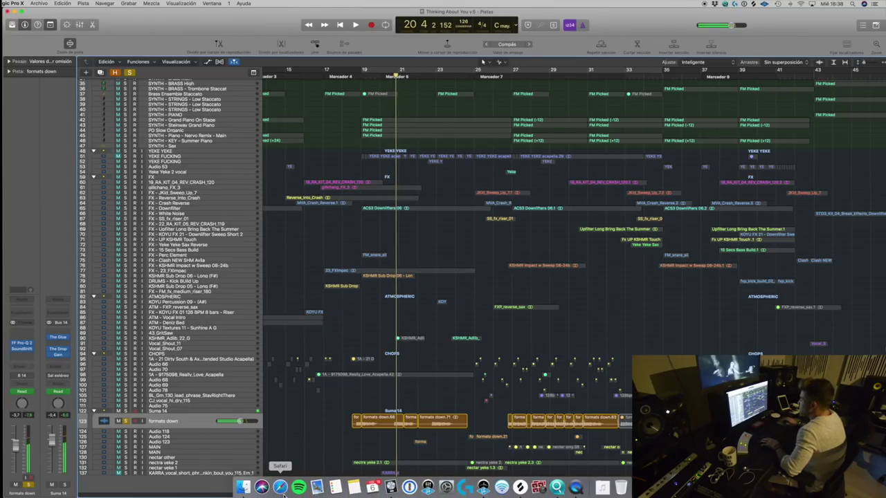
left_click(243, 490)
left_click_drag(428, 122, 424, 100)
left_click(410, 193)
left_click(413, 201)
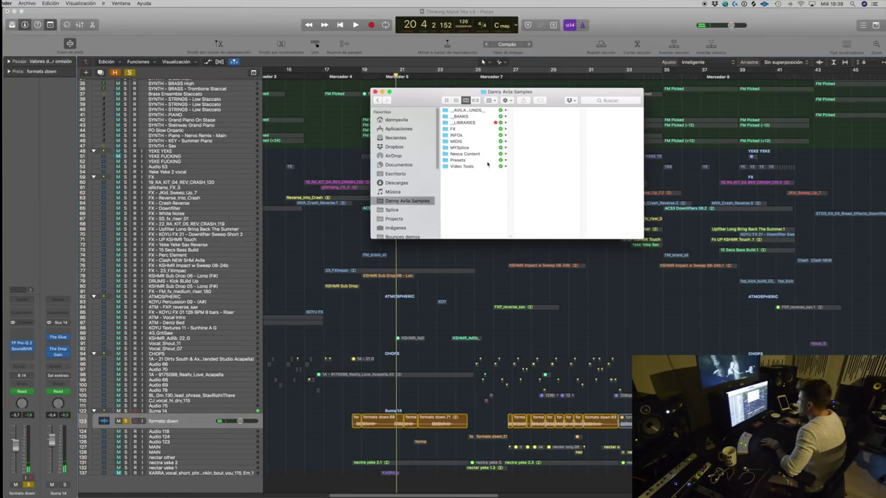
left_click(481, 122)
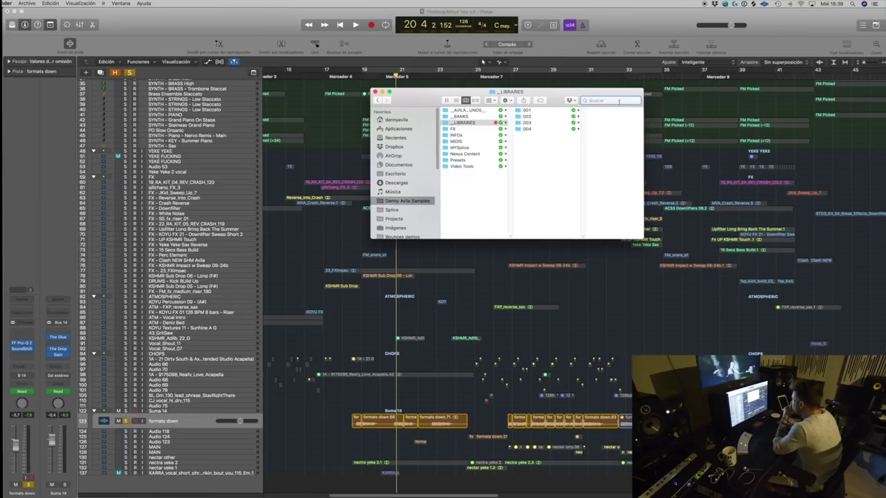
Step: Open the packs folder inside the Splice sounds folder and enlarge the Finder window
left_click(414, 210)
left_click_drag(413, 99, 396, 92)
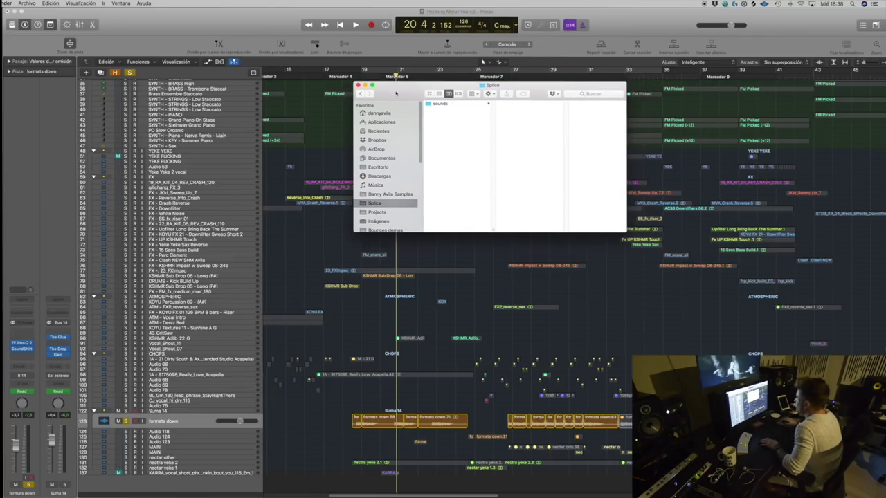
left_click_drag(623, 228, 703, 286)
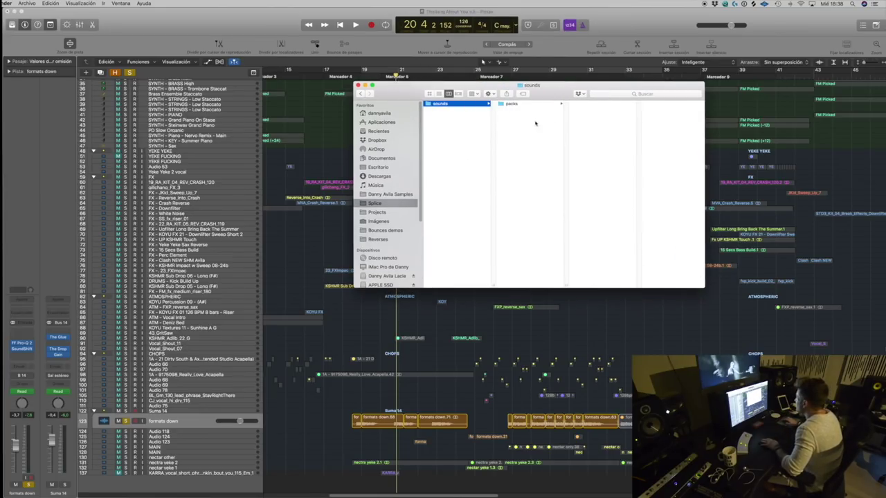
left_click(539, 106)
left_click_drag(543, 93, 502, 94)
Step: Widen the column listing the sample packs so their full names fit
scroll(593, 278, "down", 15)
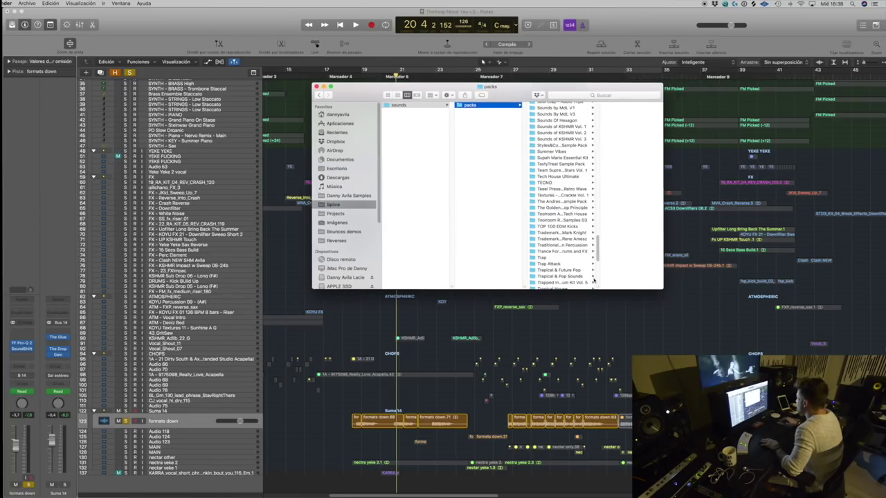
left_click_drag(597, 285, 641, 299)
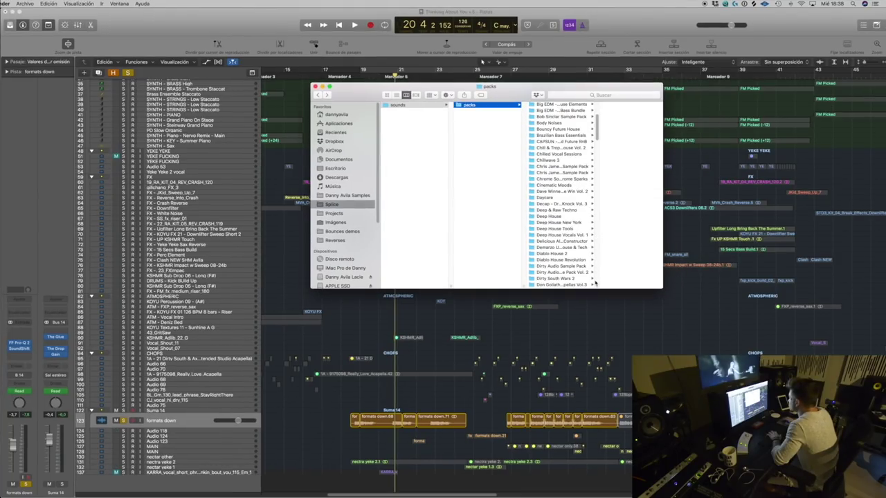
left_click_drag(597, 284, 682, 285)
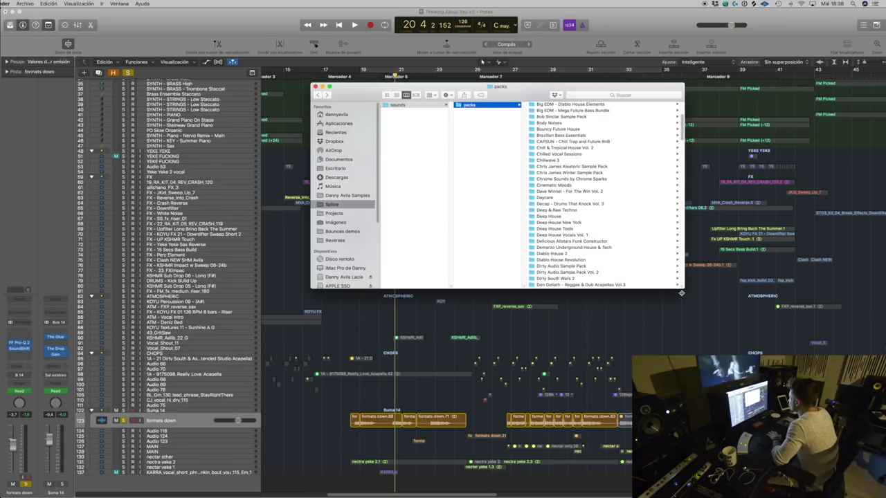
Step: Find the KARRA Vocal Sample Pack Vol. 2 folder among the Splice packs and open it
scroll(573, 197, "up", 5)
scroll(574, 200, "down", 10)
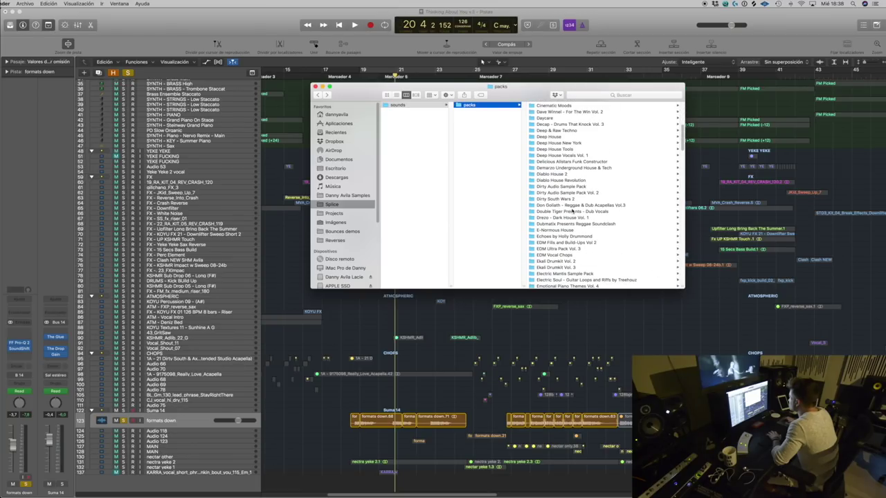
scroll(563, 227, "down", 10)
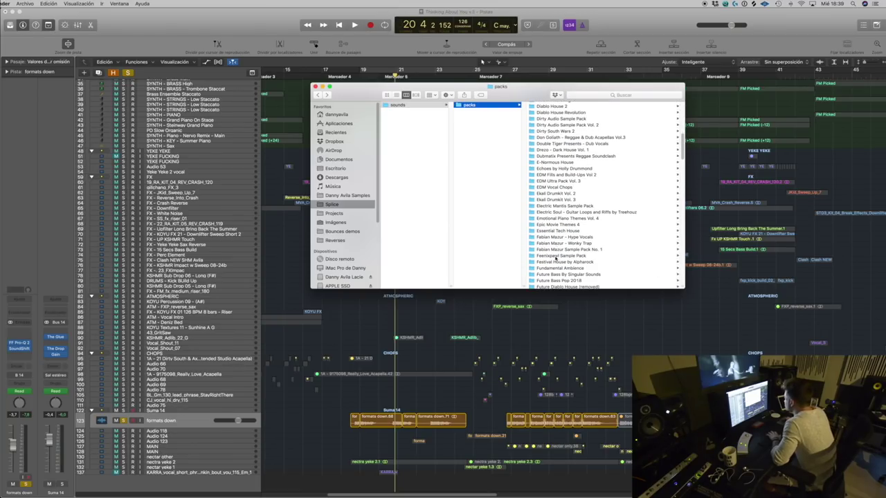
left_click(559, 256)
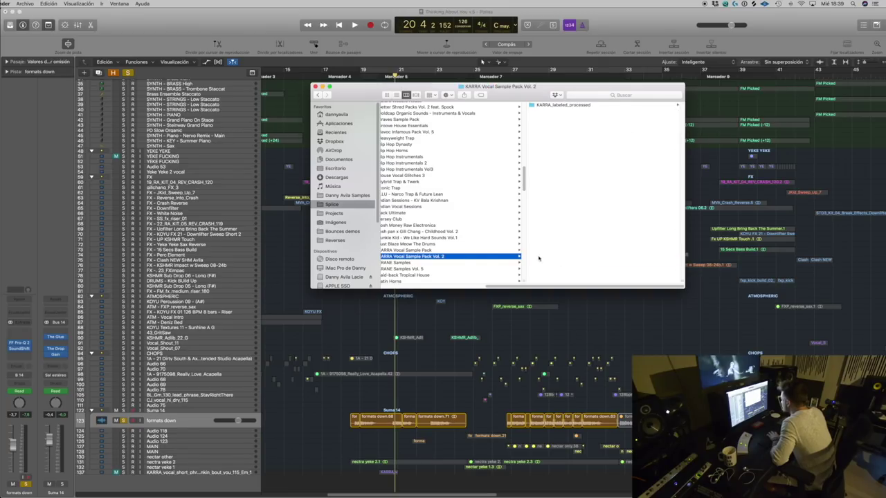
Step: Look inside the KARRA_labeled_processed folder, and switch to the KARRA Vocal Sample Pack folder in the packs list
left_click(586, 107)
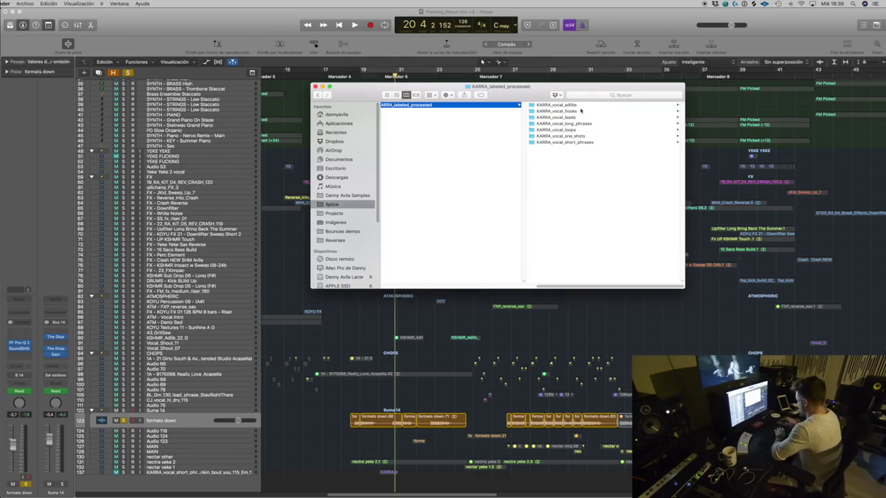
left_click_drag(566, 285, 497, 285)
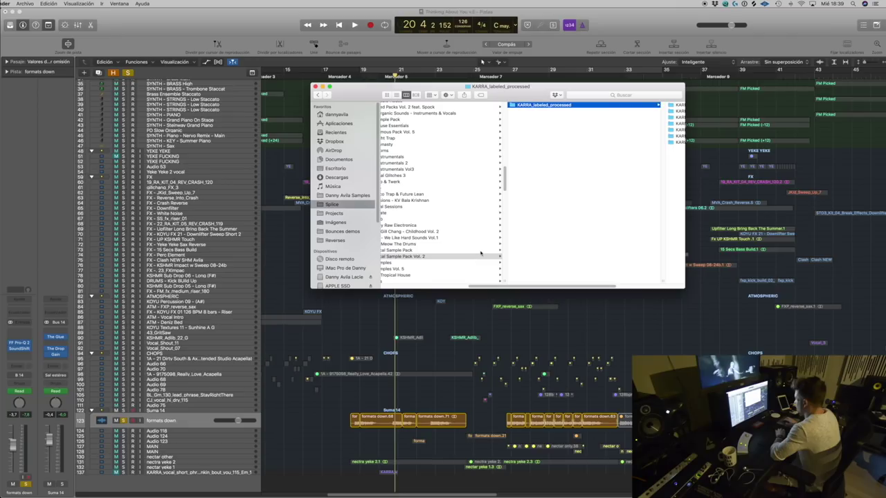
left_click(479, 250)
Step: Open the KARRA_short_phrases_dry folder within the vocal phrases and preview KARRA_vocal_short_phrase_dry_thinkin_bout_you_115_Em.wav
double_click(560, 105)
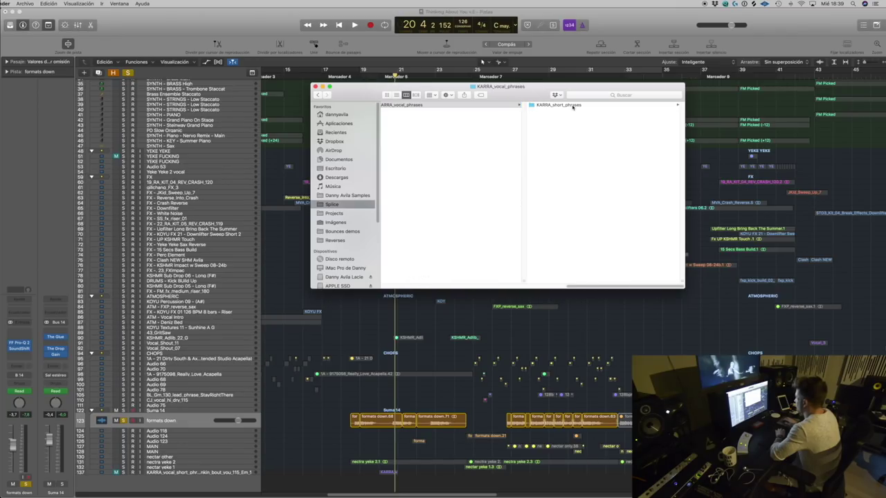
double_click(572, 105)
left_click(564, 106)
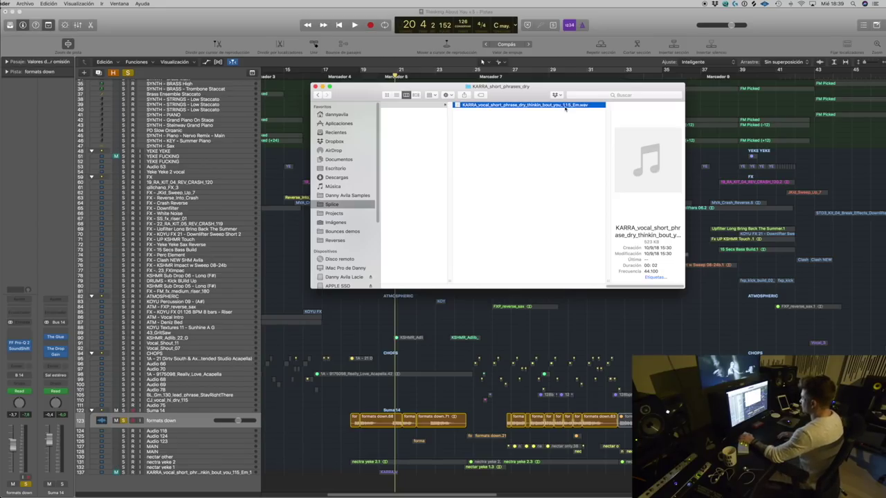
key("space")
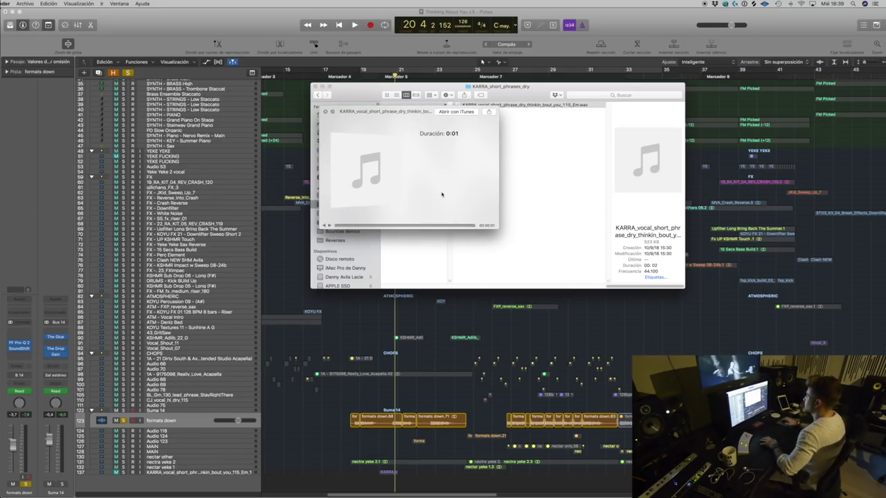
key("space")
Step: Place the KARRA thinkin_bout_you sample on a new track below the others at position 19 2 1 1 and mute that track
left_click_drag(434, 457, 374, 477)
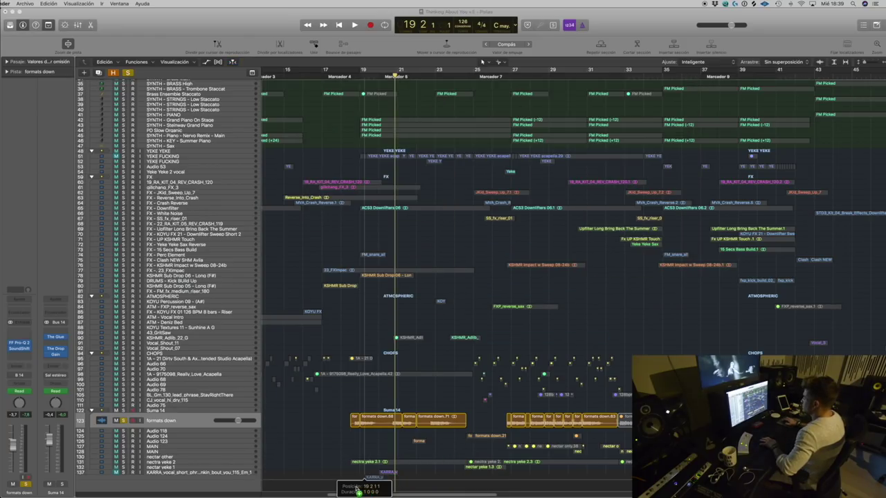
left_click(210, 479)
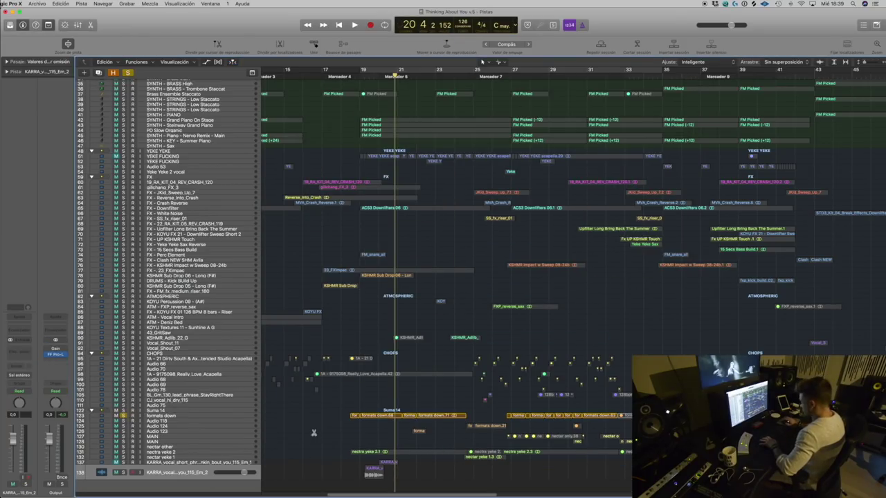
key("super+Right")
mouse_move(115, 477)
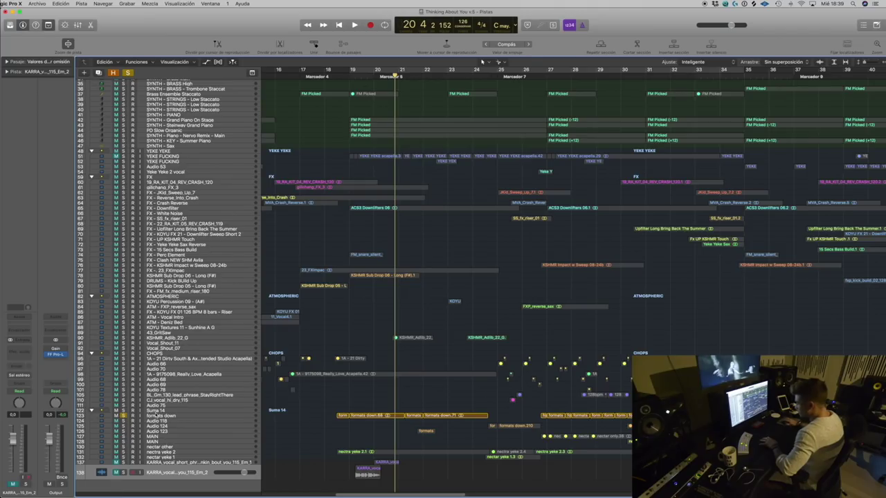
Step: Turn off solo on the formats down track
left_click(143, 417)
key("s")
left_click(420, 398)
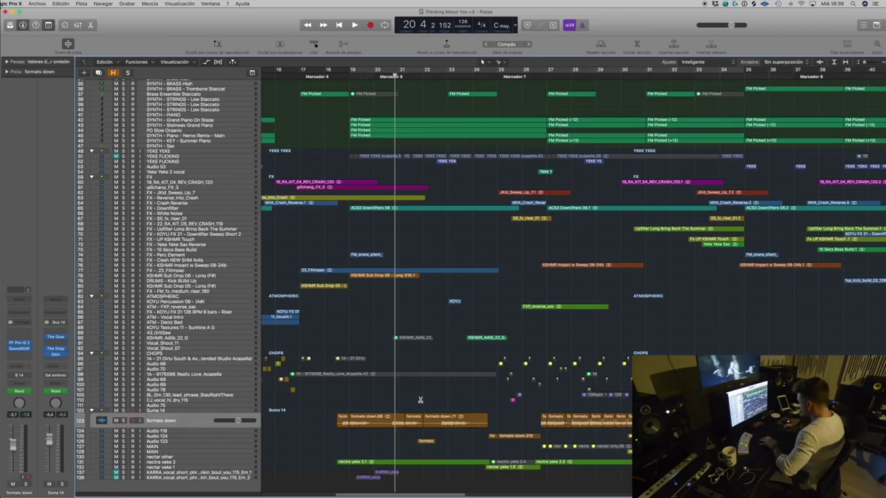
Step: Go through the Suma 14 vocal tracks from formats down to MAIN one by one and examine their regions
key("super+Down")
key("super+Down")
scroll(491, 437, "down", 3)
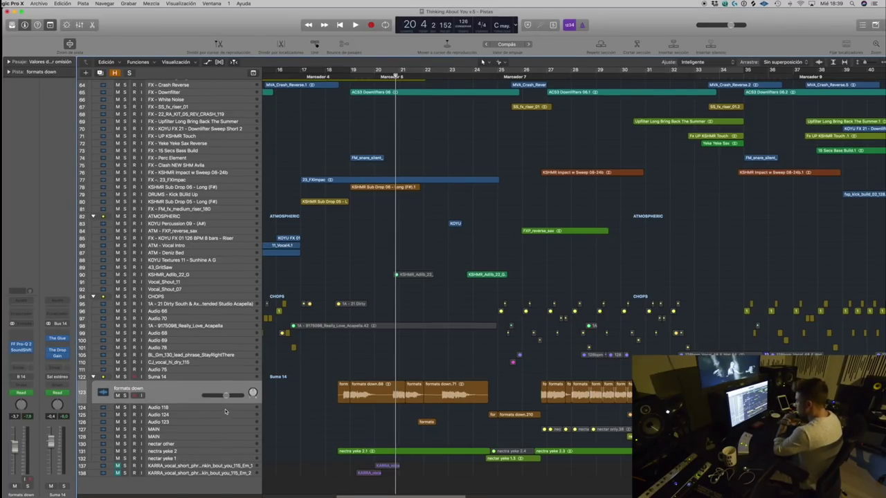
left_click(225, 412)
key("super+Down")
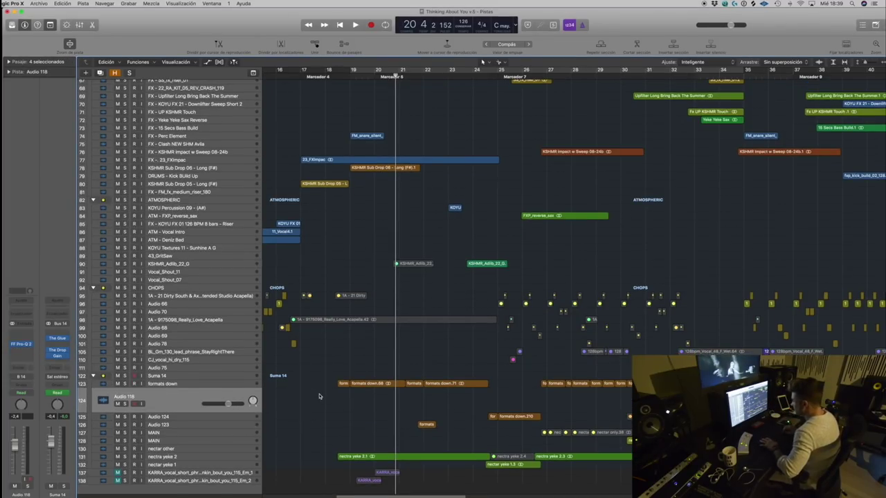
key("Up")
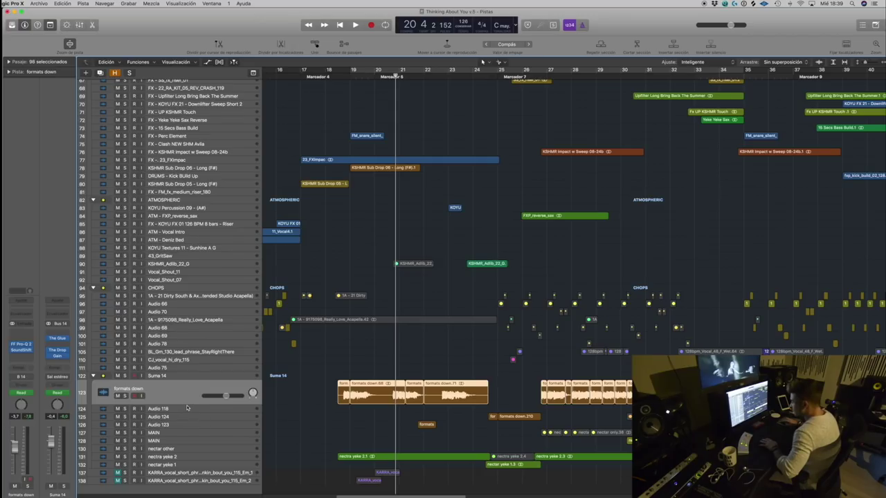
left_click(188, 409)
left_click(189, 415)
left_click(193, 425)
left_click(193, 431)
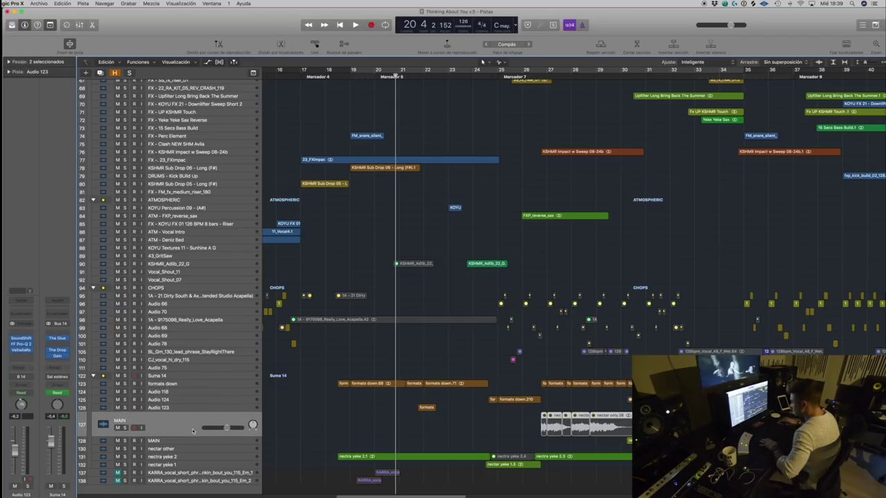
Step: Solo the whole Suma 14 group instead of only the formats down track
left_click(204, 385)
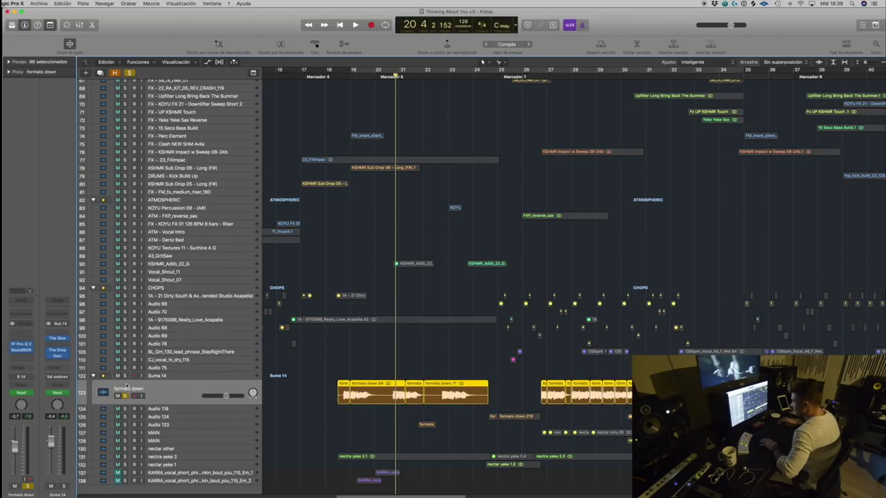
left_click(127, 396)
left_click(339, 136)
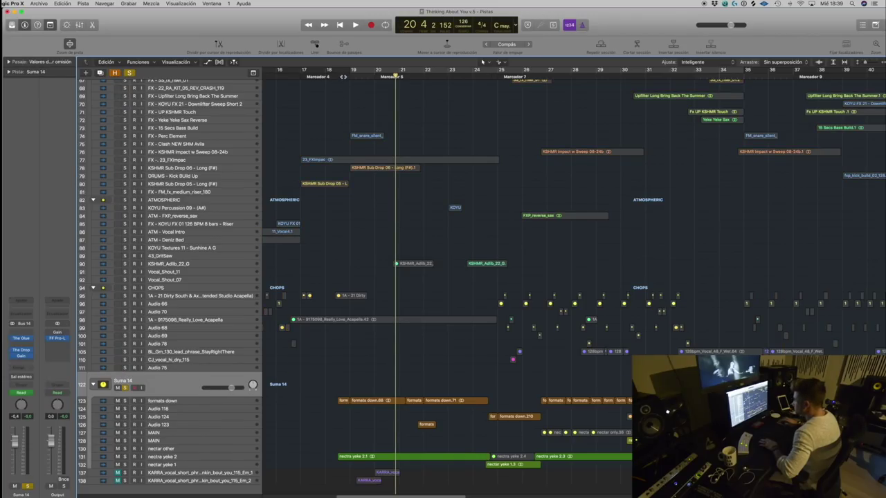
Step: Move the playhead to 18 3 1 1, just before the Suma 14 vocals begin, and briefly audition them
left_click(343, 77)
key("space")
key("space")
left_click(337, 77)
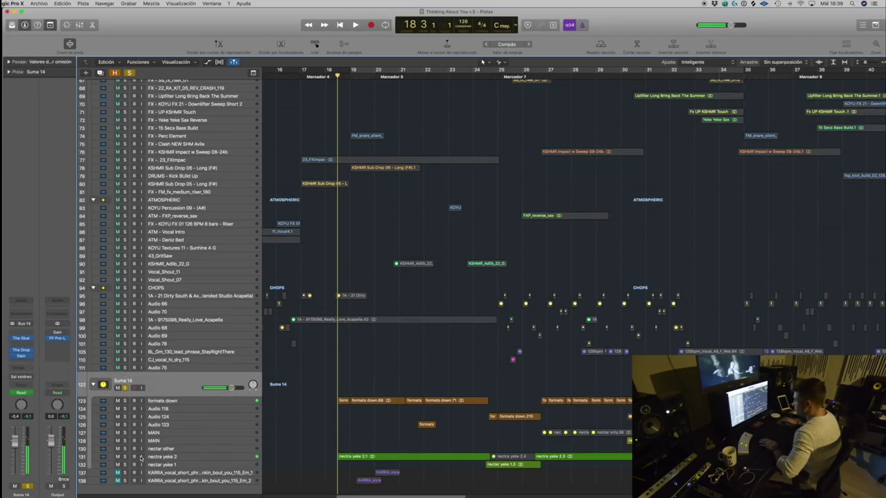
Step: Mute the nectra yeke 2 track and play the Suma 14 vocals while selecting formats down and Audio 123
left_click(164, 457)
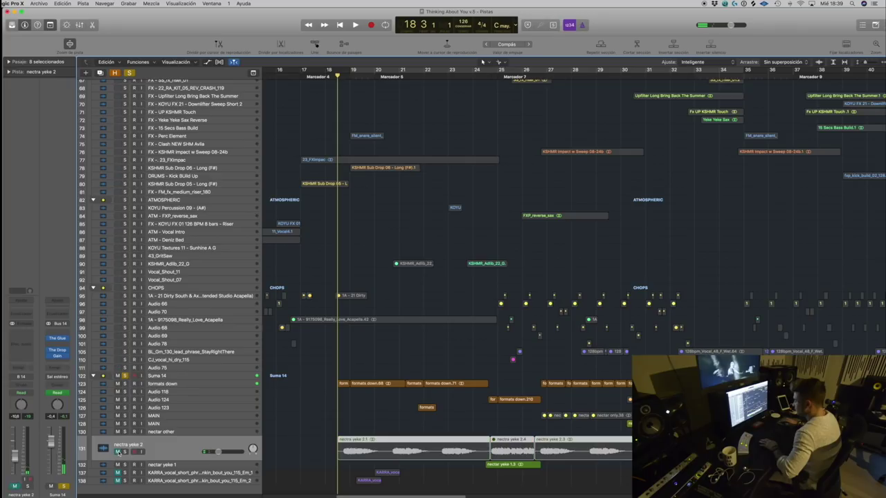
key("space")
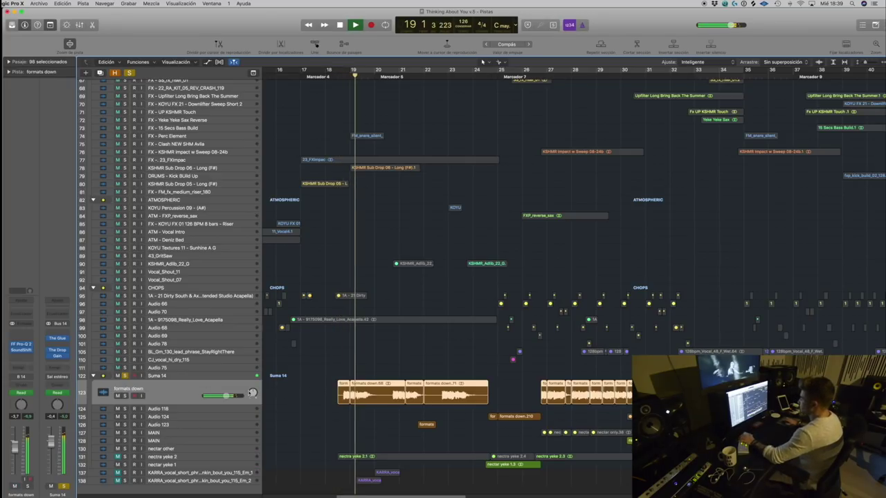
left_click(186, 385)
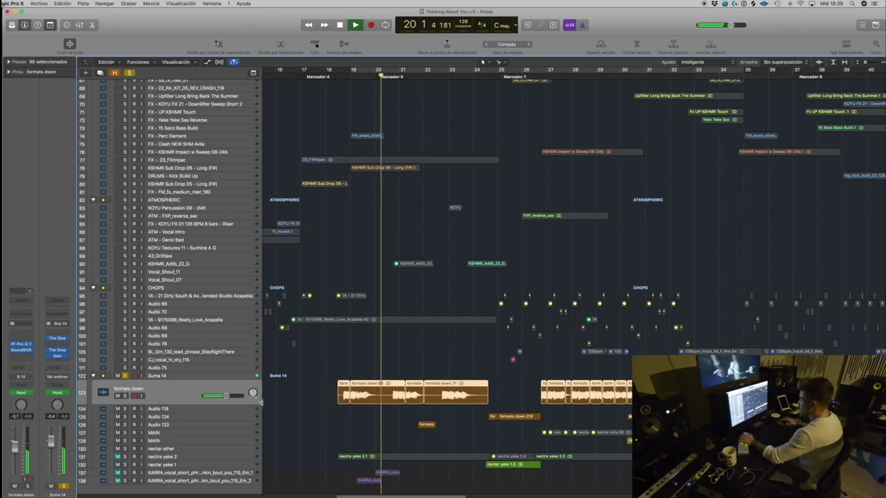
left_click(186, 425)
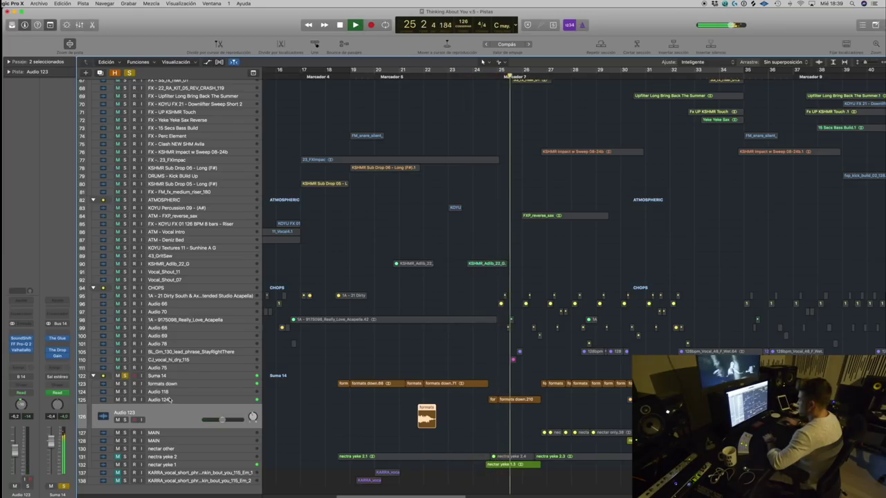
Step: Select the Audio 124 vocal, stop playback and mute the nectar yeke 1 track
left_click(299, 408)
scroll(299, 407, "down", 1)
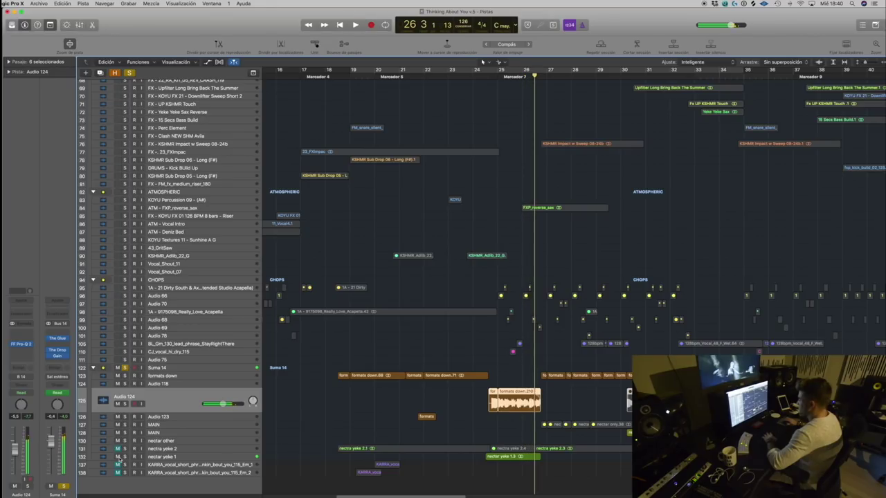
left_click(182, 455)
left_click(357, 411)
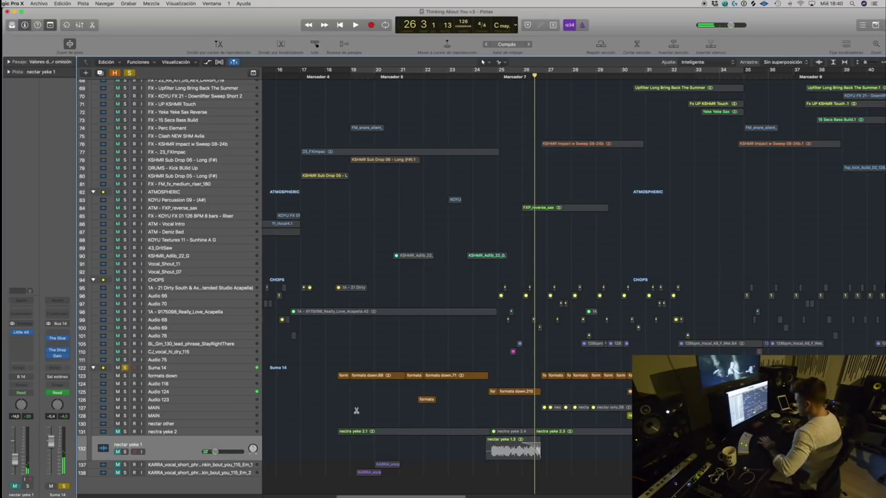
Step: Turn off solo on the Suma 14 group
key("super+Up")
key("super+Up")
key("super+Left")
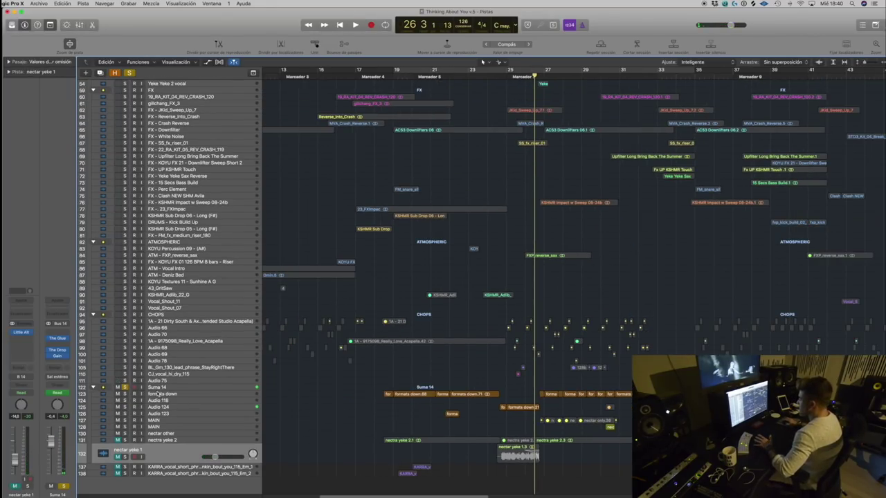
left_click(158, 388)
left_click(125, 398)
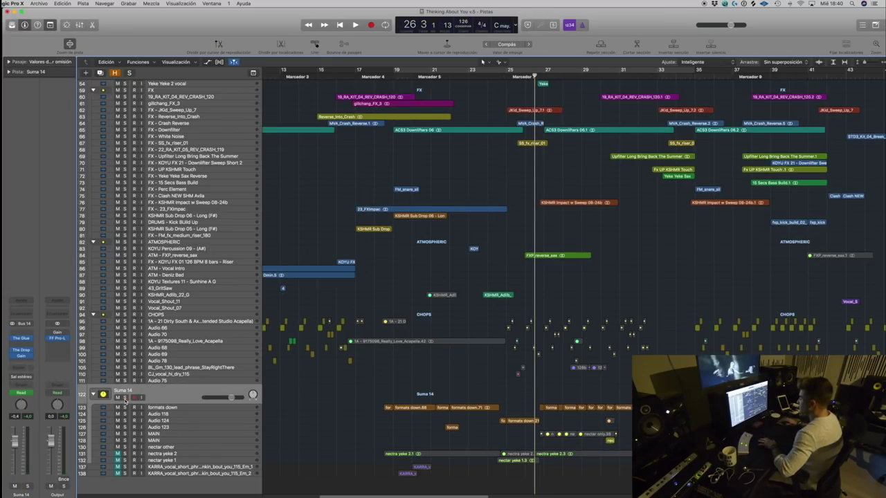
Step: Solo the SYNTH - Grand Piano On Stage track and set the cycle range from bar 19 to bar 27
scroll(509, 264, "up", 10)
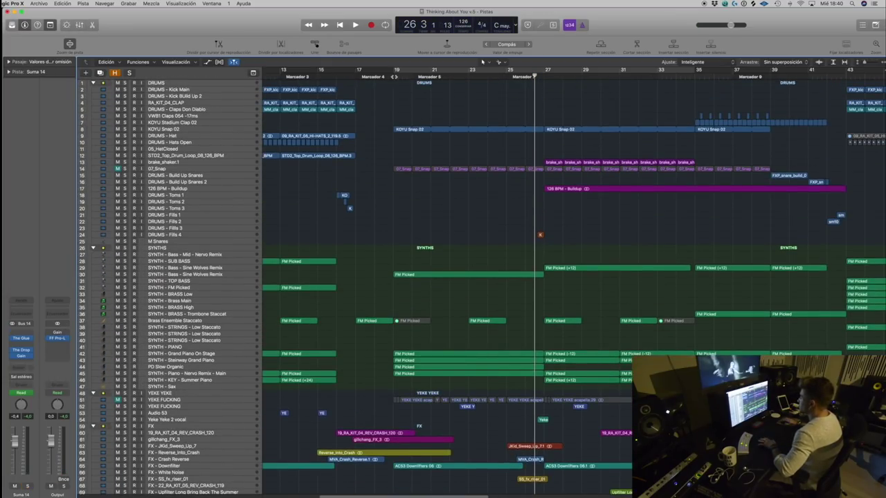
left_click_drag(404, 72, 403, 76)
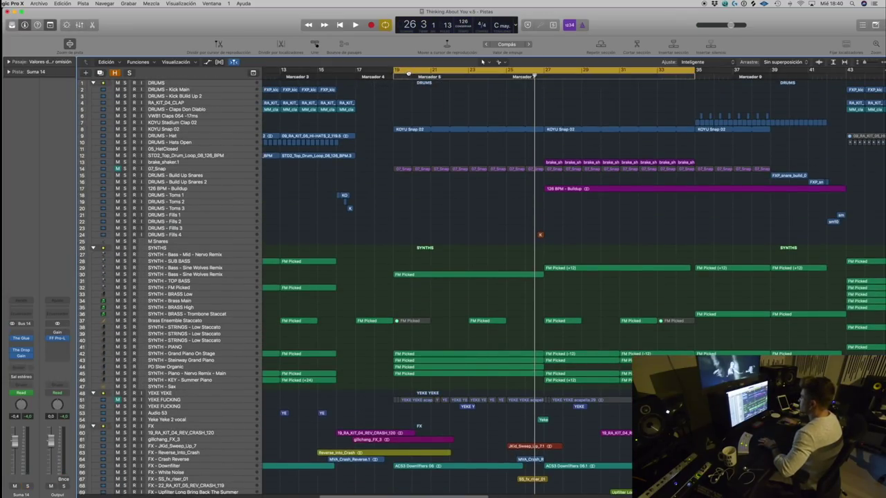
left_click(255, 356)
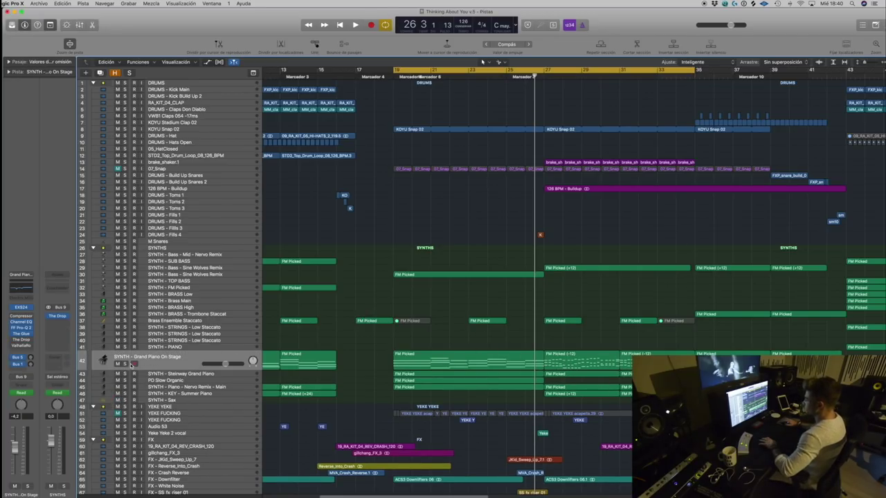
left_click(127, 363)
left_click_drag(698, 73, 519, 76)
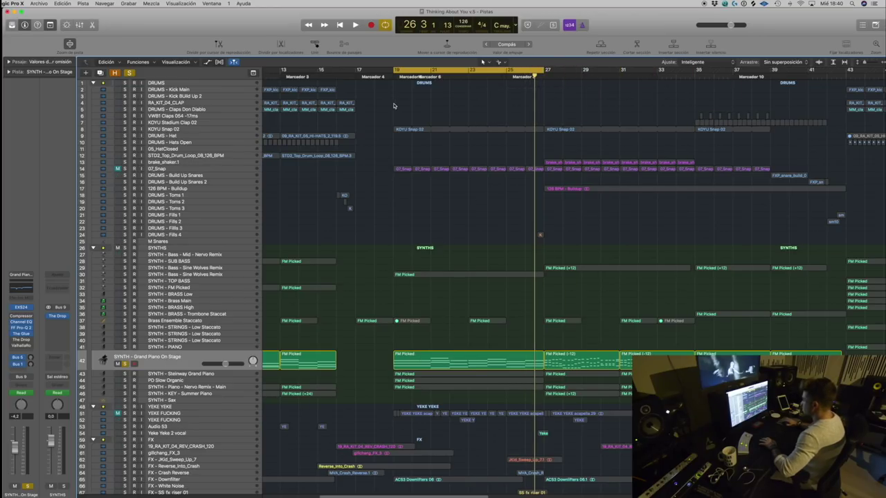
Step: Open the Grand Piano On Stage region at bar 19 in the piano roll and play it to examine its chords
double_click(450, 361)
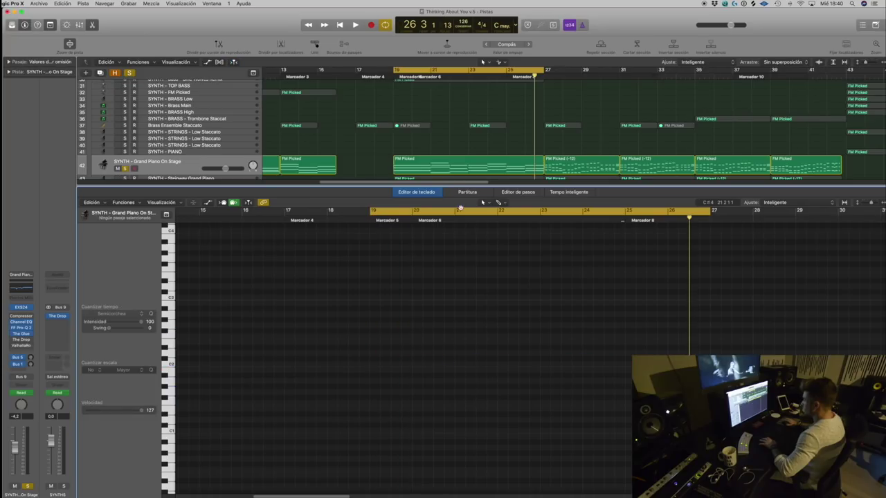
left_click(468, 169)
key("space")
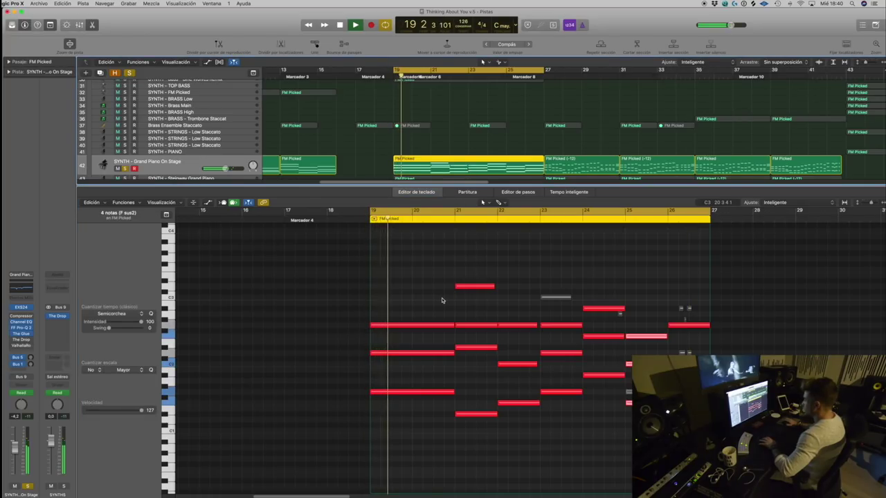
key("super+Left")
left_click(415, 411)
scroll(443, 394, "right", 3)
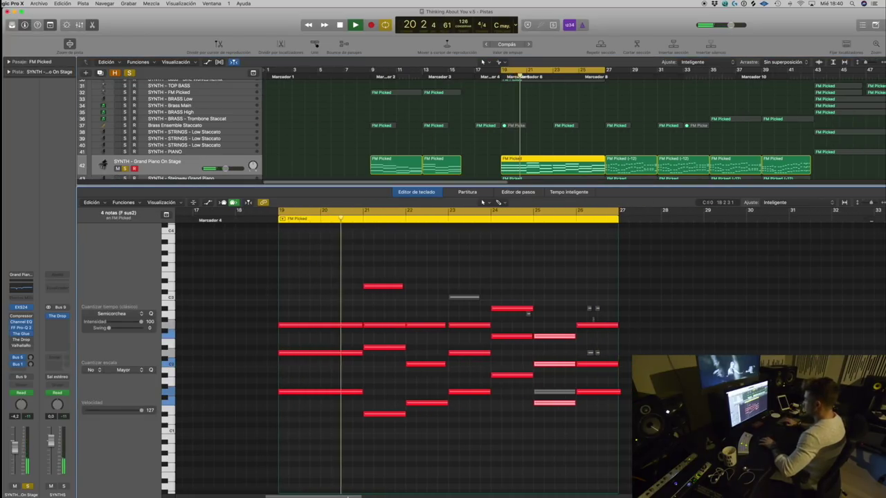
scroll(545, 152, "down", 1)
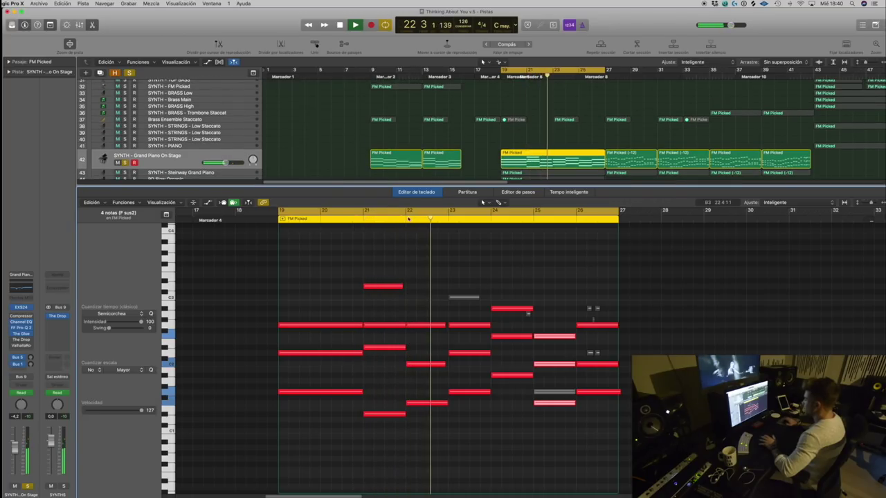
scroll(449, 130, "down", 1)
scroll(470, 138, "down", 1)
scroll(415, 150, "down", 1)
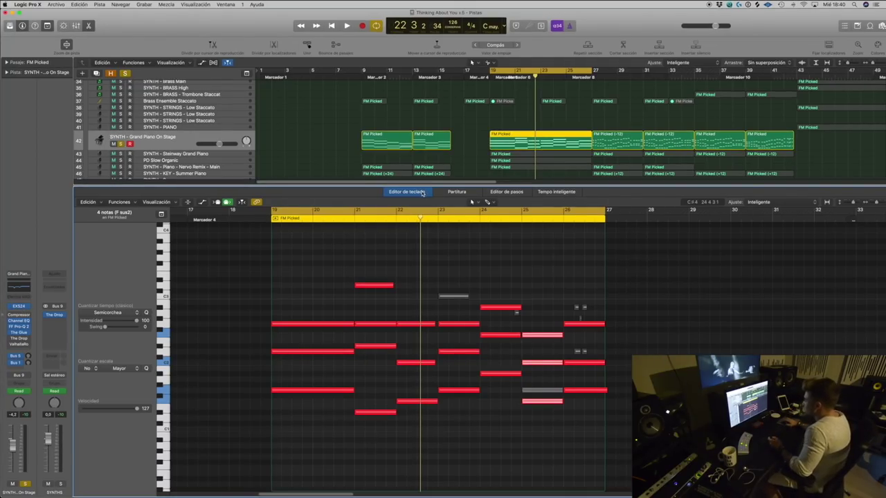
Step: Close the piano roll and show the arrangement from bar 9 onward
left_click(422, 192)
left_click(501, 392)
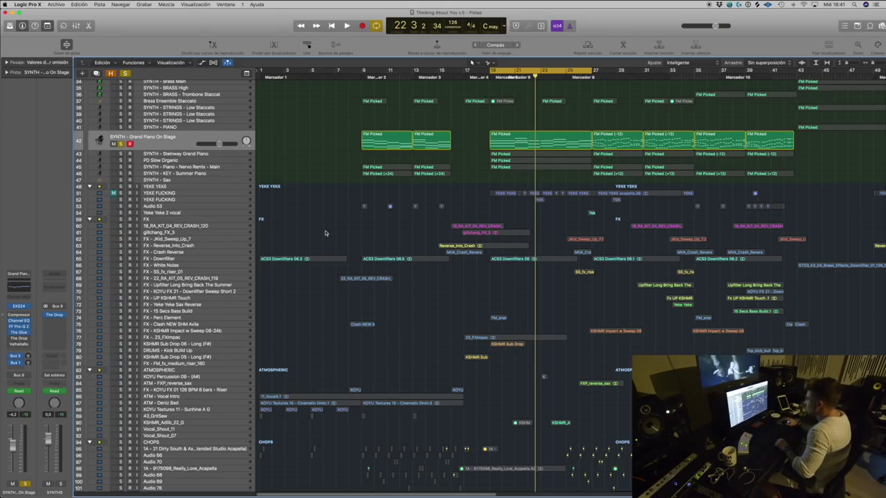
scroll(392, 169, "right", 3)
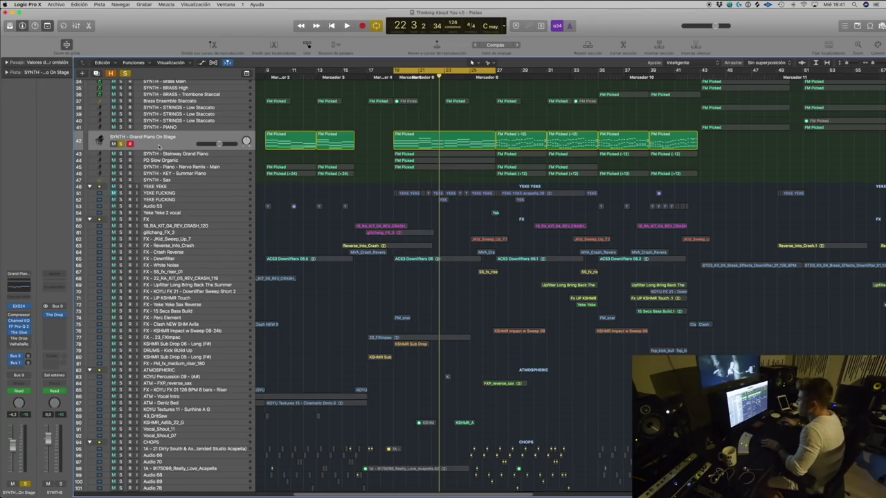
Step: Play the soloed Grand Piano On Stage track and examine its Channel EQ and FabFilter Pro-Q 2 curves
key("space")
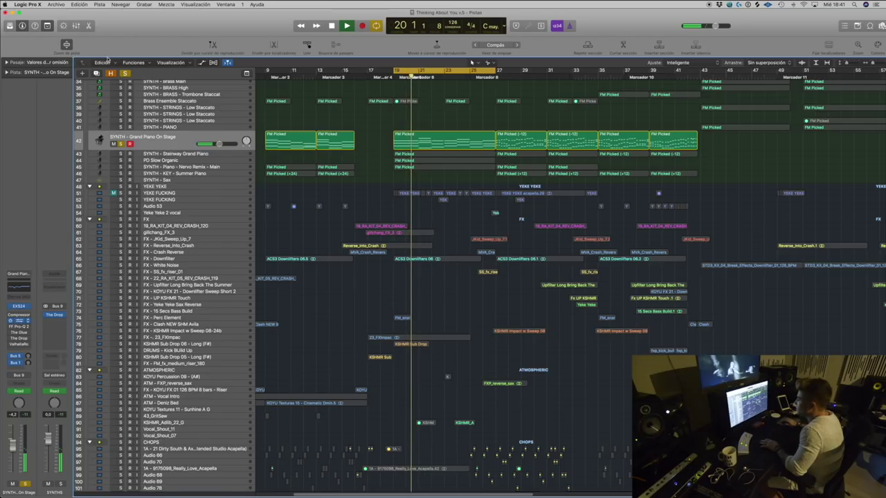
left_click(18, 320)
left_click_drag(140, 22, 531, 38)
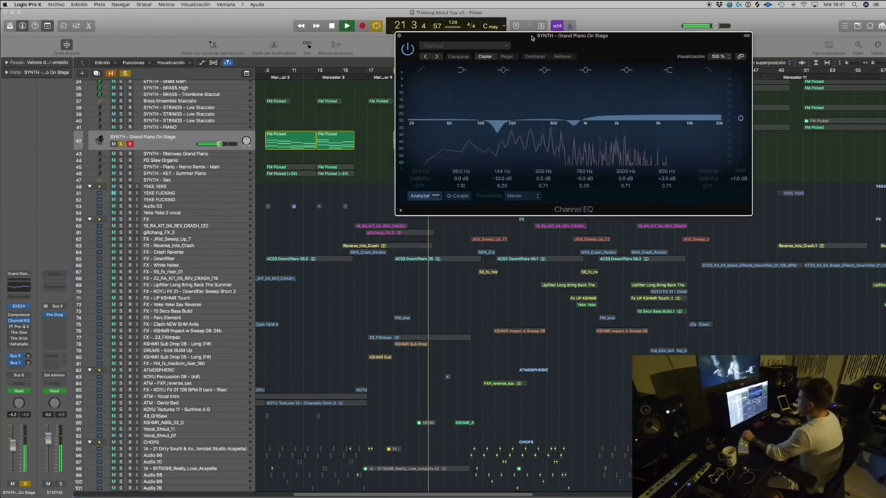
left_click(19, 327)
left_click_drag(128, 20, 541, 70)
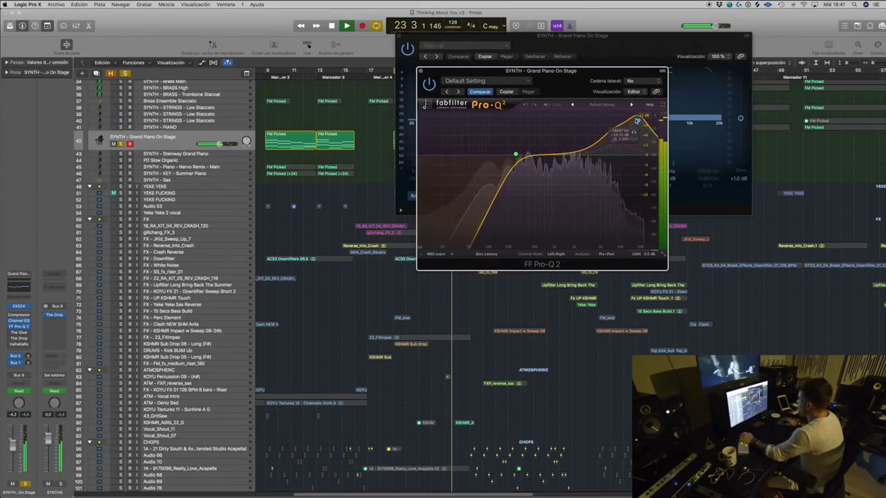
double_click(613, 141)
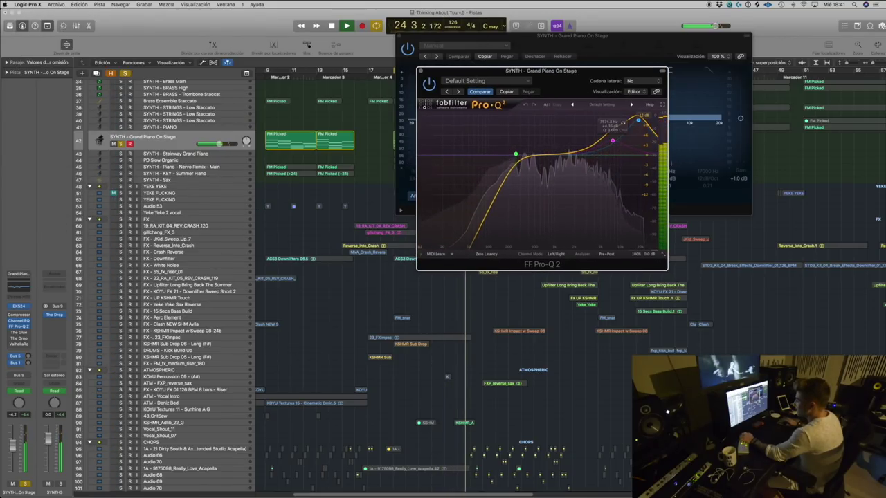
Step: Open The Drop plug-in of the Grand Piano On Stage track for viewing and close both of its EQ windows
left_click(19, 337)
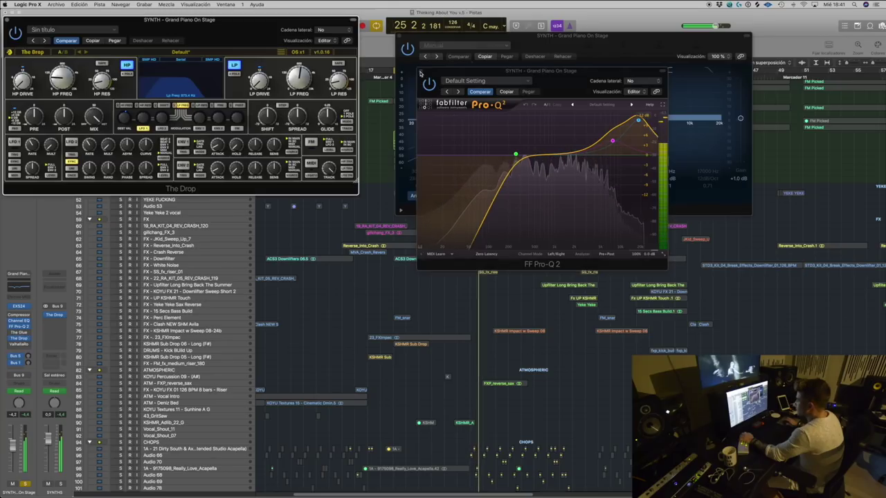
left_click(443, 56)
left_click(401, 34)
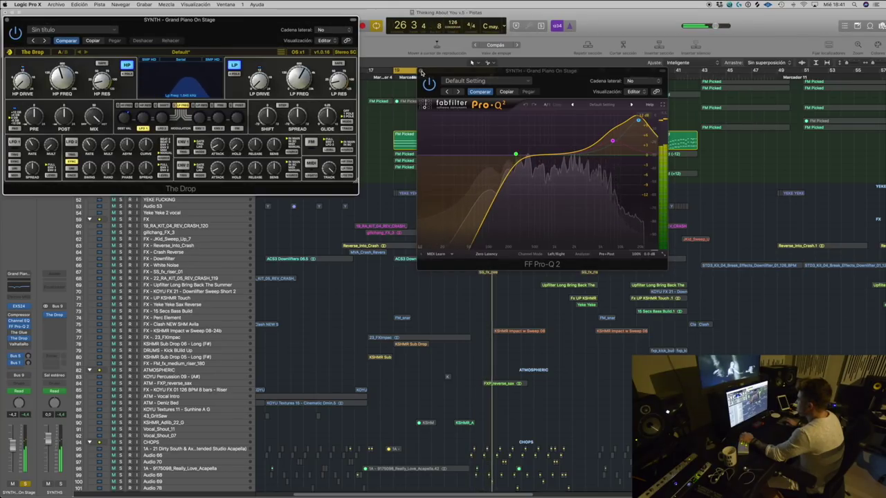
left_click(417, 71)
left_click_drag(288, 28, 686, 215)
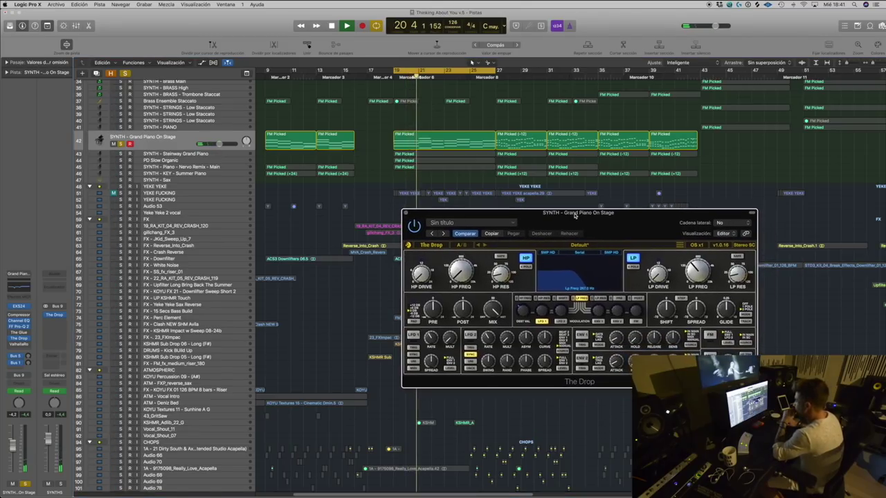
Step: Show track automation to examine the Grand Piano On Stage's The Drop Hp Freq curve, and close the plug-in window
left_click(182, 153)
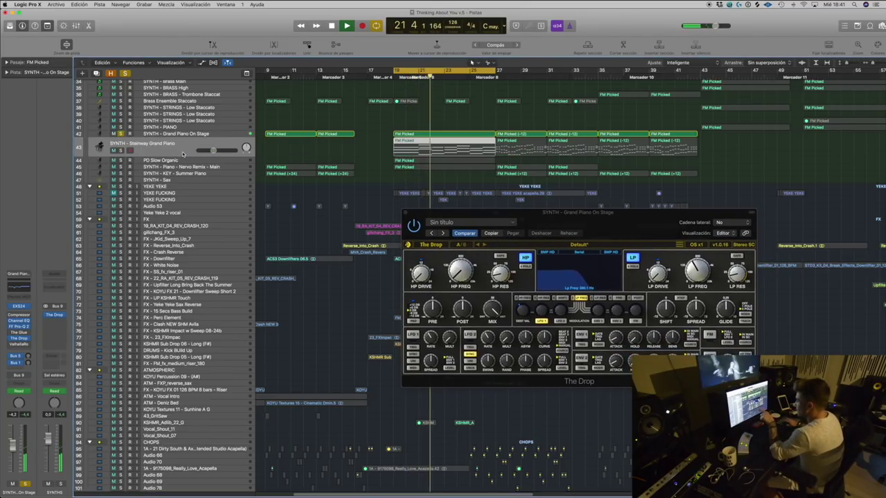
left_click(182, 136)
key("a")
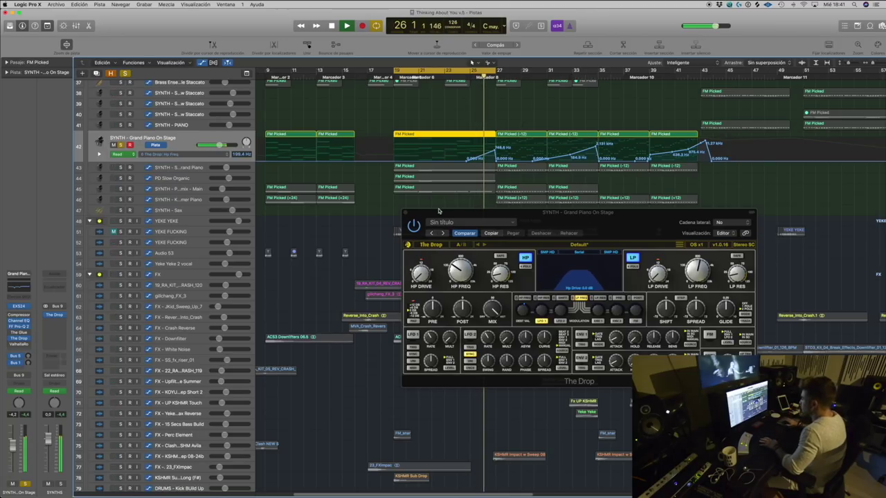
left_click(406, 212)
Step: Solo the SYNTH - Steinway Grand Piano track instead, play it and look at its CamelCrusher insert before closing the plug-in windows
left_click(121, 168)
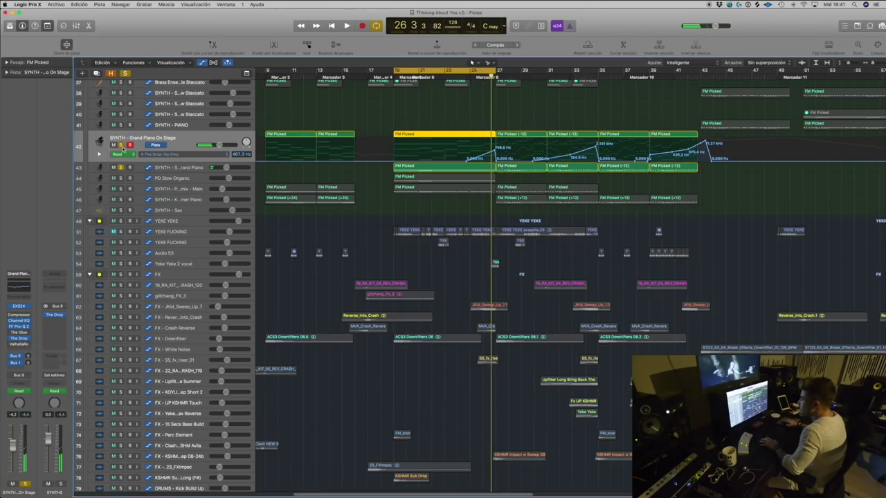
key("space")
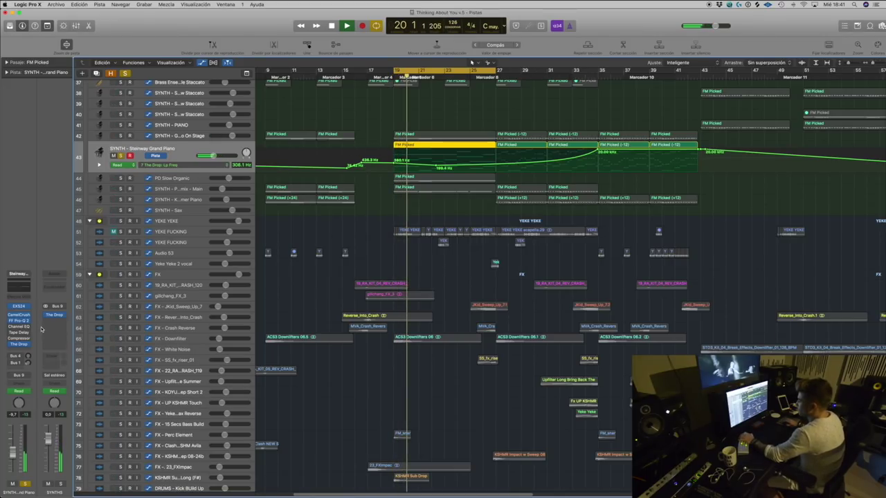
left_click(19, 315)
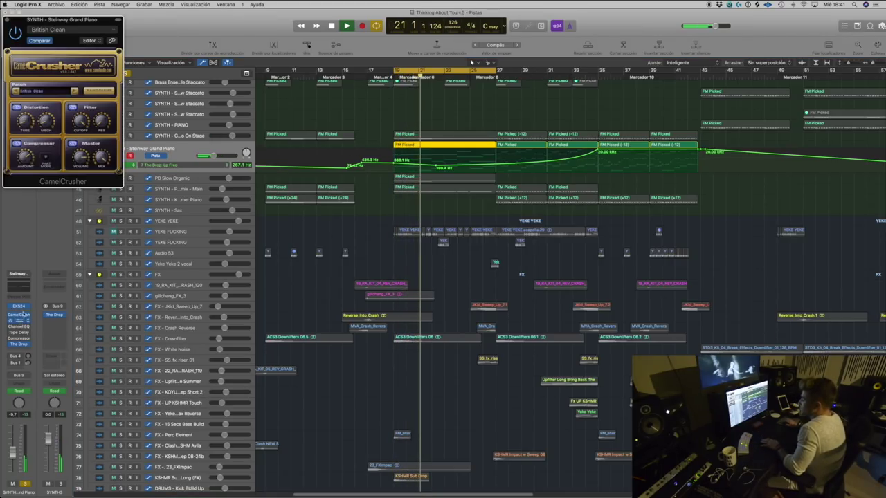
left_click(19, 319)
left_click_drag(14, 19, 367, 164)
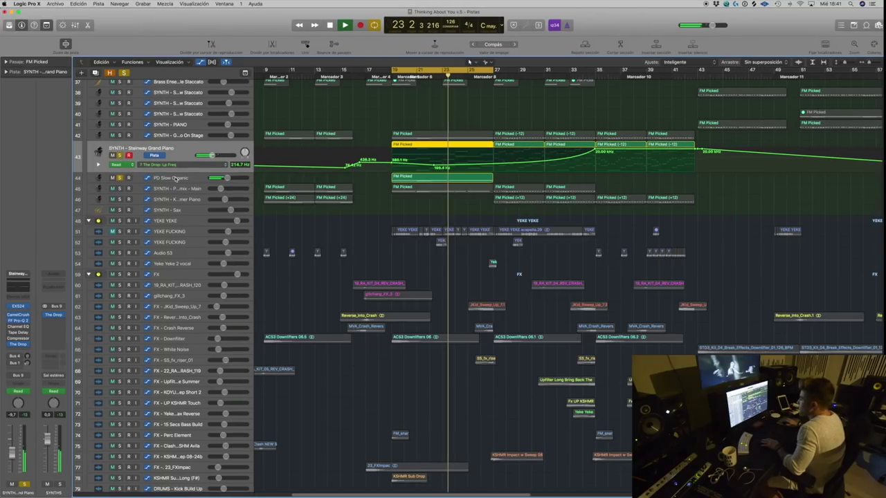
Step: Select the PD Slow Organic track and restart playback with it soloed alongside the Steinway Grand Piano
left_click(159, 178)
key("space")
key("space")
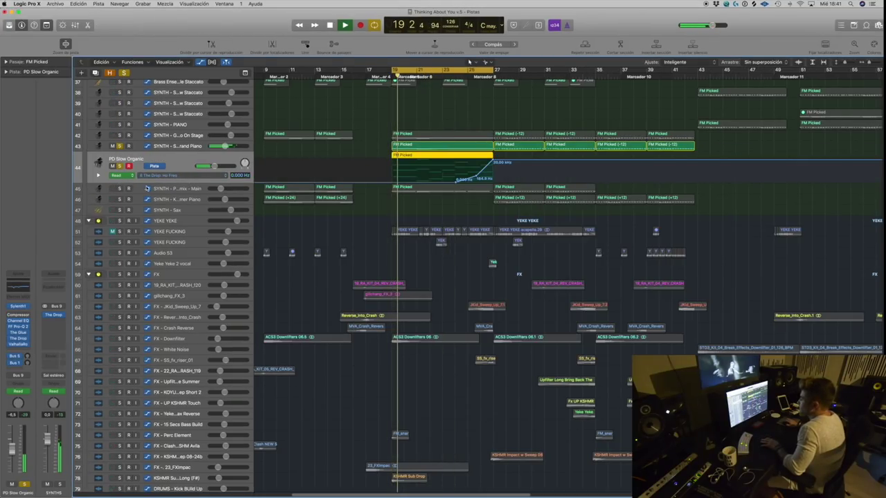
Step: Add the SYNTH - Piano - Nervo Remix - Main track to the solo and play the three layers together
left_click(105, 188)
key("space")
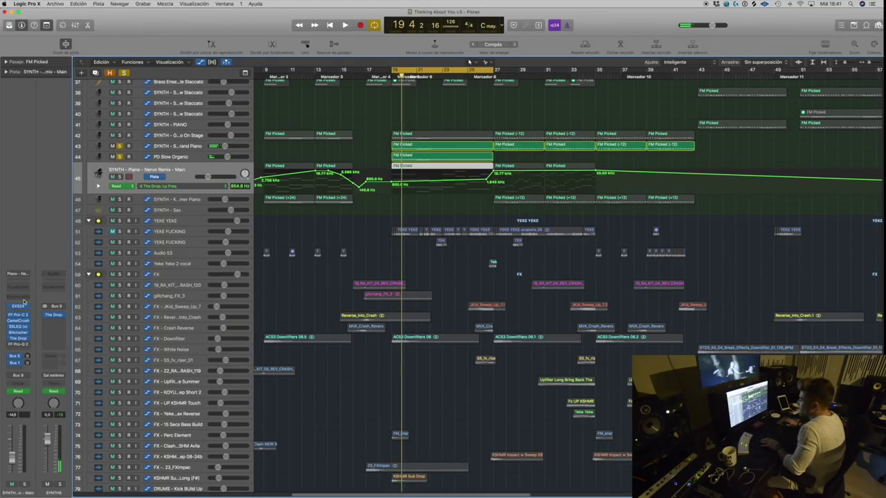
left_click(119, 177)
key("space")
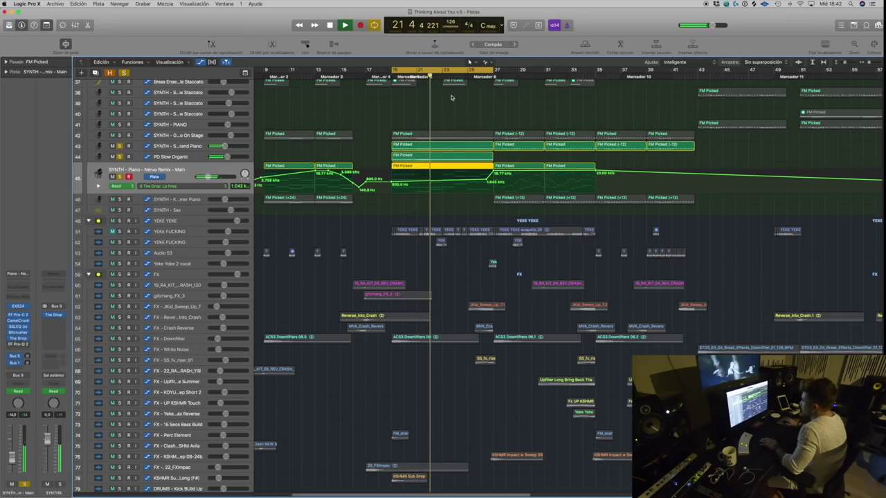
Step: Stop playback and solo the Steinway Grand Piano, PD Slow Organic and Piano - Nervo Remix - Main tracks again
left_click(121, 147)
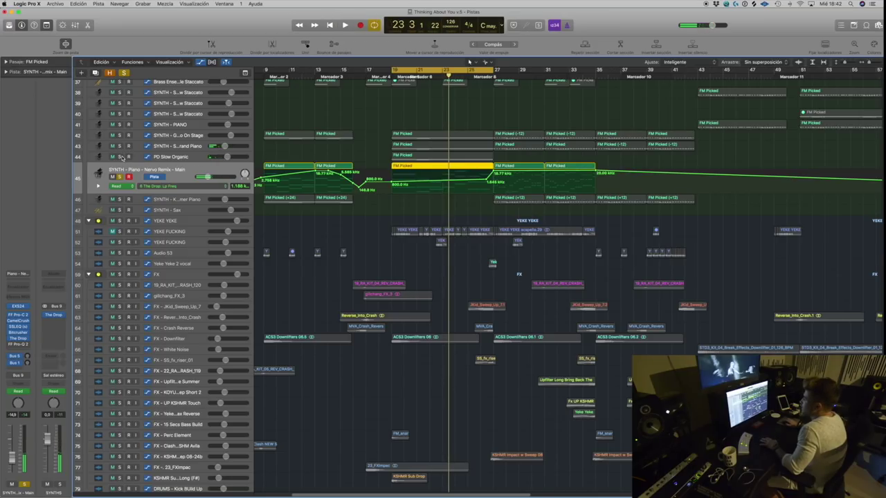
left_click(376, 148)
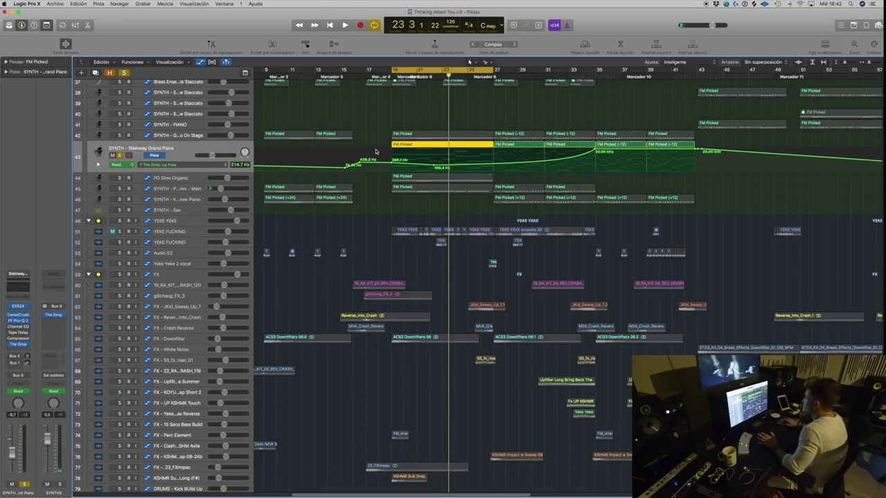
left_click(119, 177)
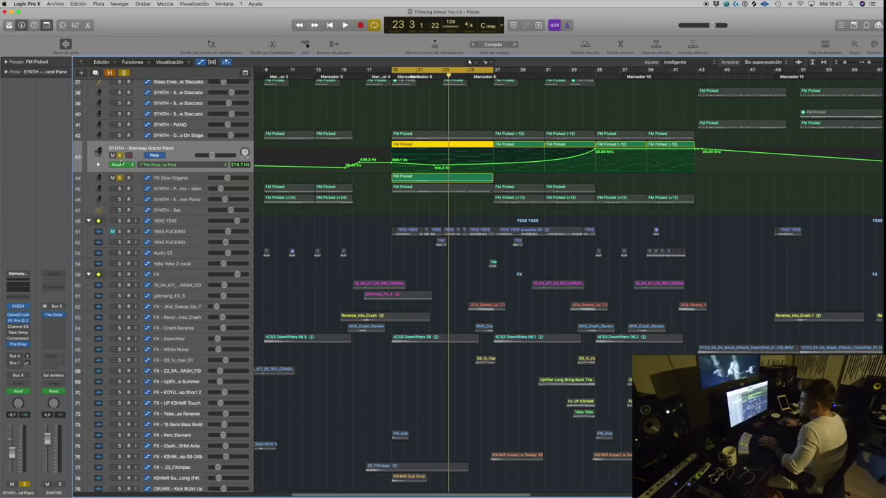
left_click(120, 188)
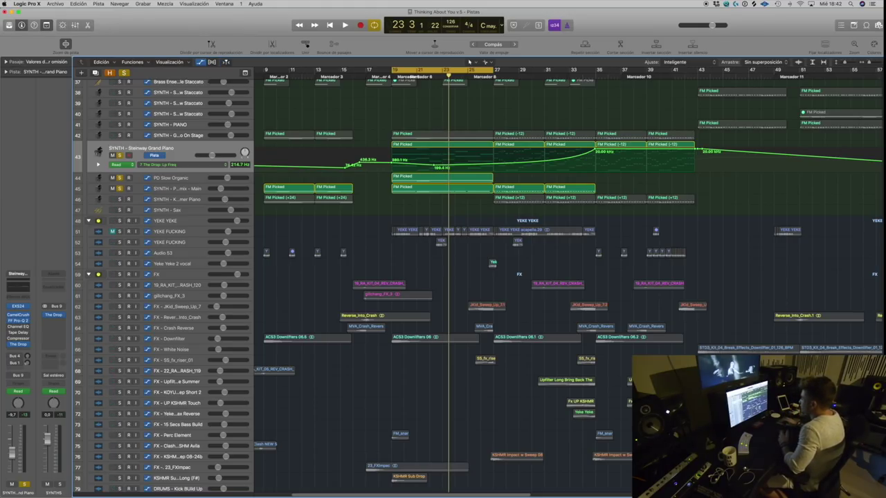
Step: Move the Steinway Grand Piano's The Drop Lp Freq automation point near bar 22 back to bar 19
left_click_drag(433, 165, 391, 165)
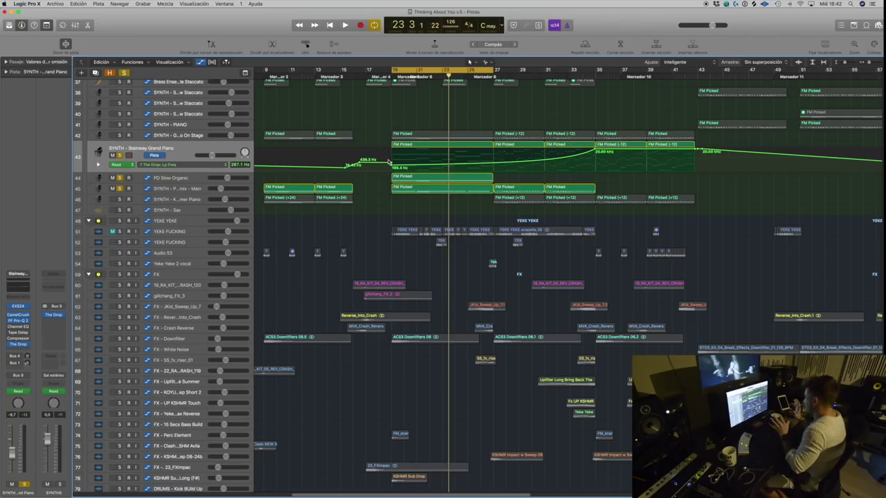
key("super+Down")
key("super+Down")
key("super+Right")
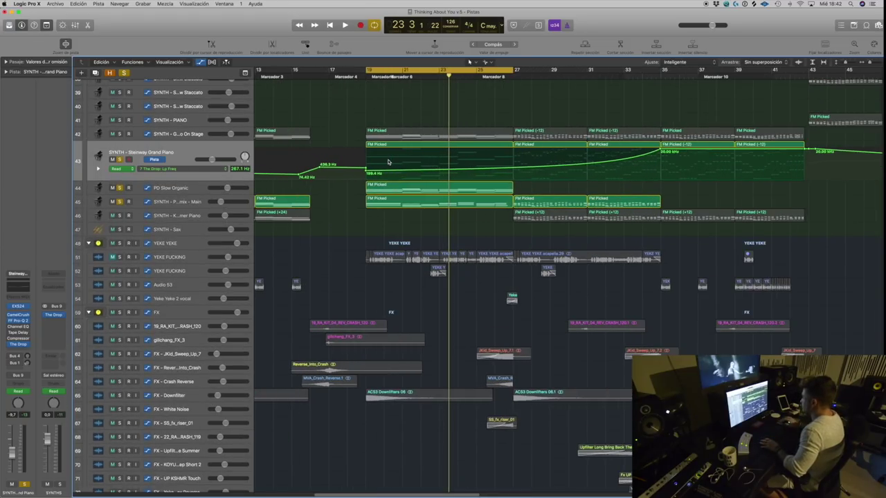
key("super+Left")
Step: Reduce the solo to the Grand Piano On Stage track alone and play it from bar 19
key("space")
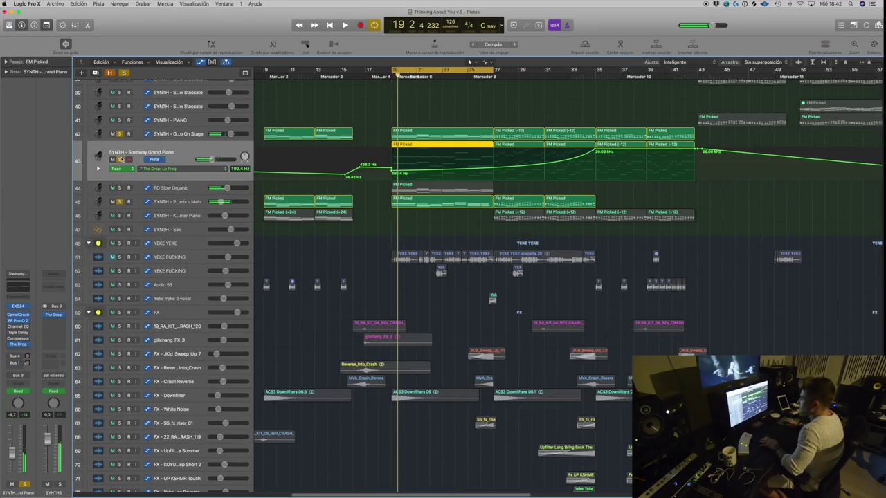
left_click(124, 195)
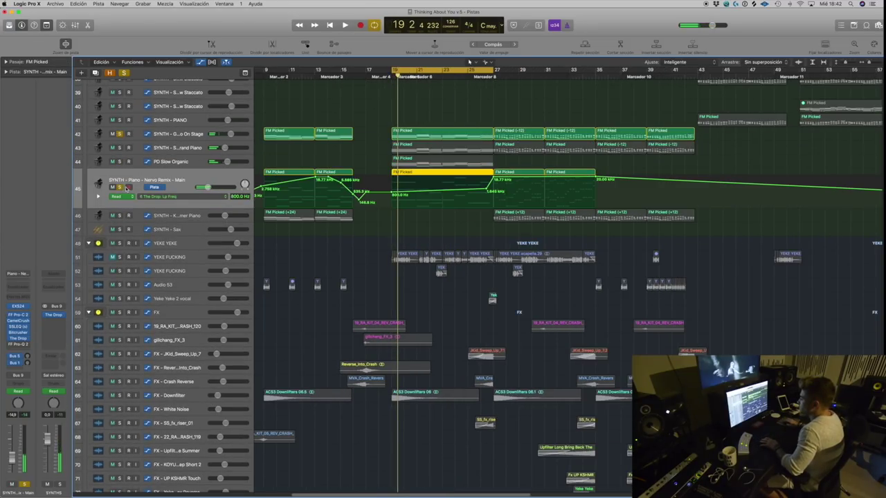
left_click(164, 138)
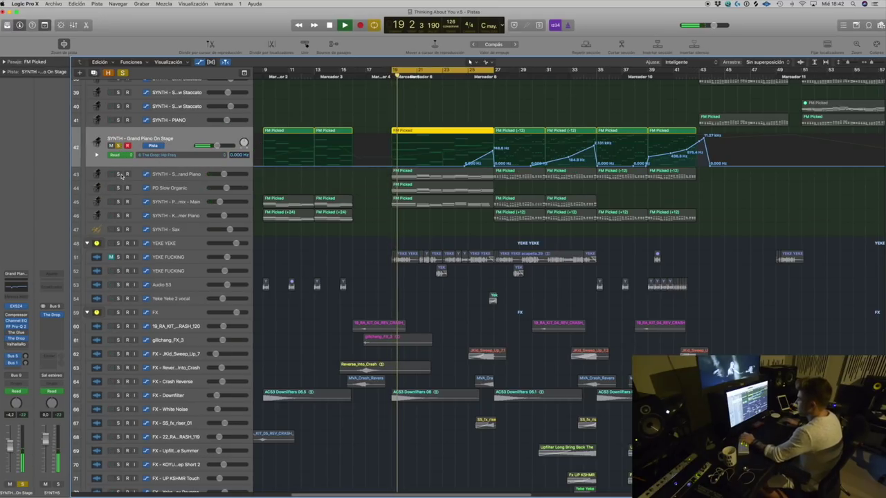
Step: Solo the Steinway Grand Piano, PD Slow Organic and Piano - Nervo Remix - Main tracks too, and listen to the full piano layer
left_click(121, 188)
left_click(118, 202)
left_click(118, 174)
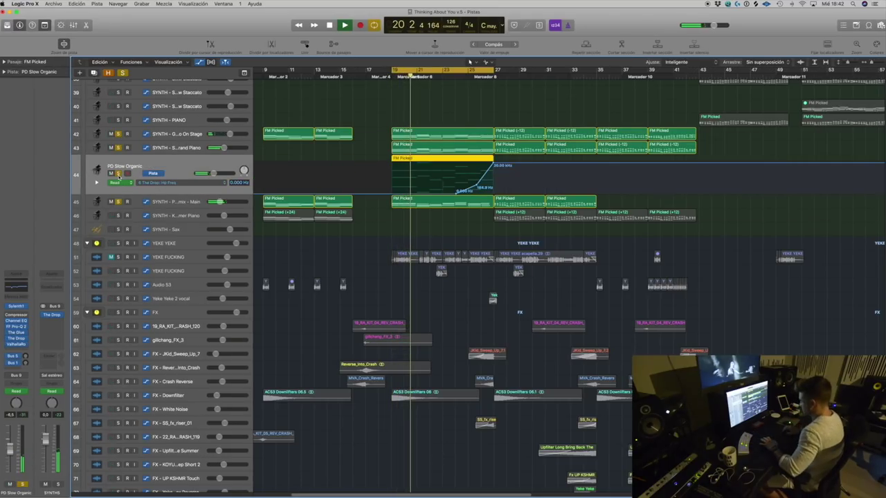
key("Up")
key("super+Left")
key("super+Up")
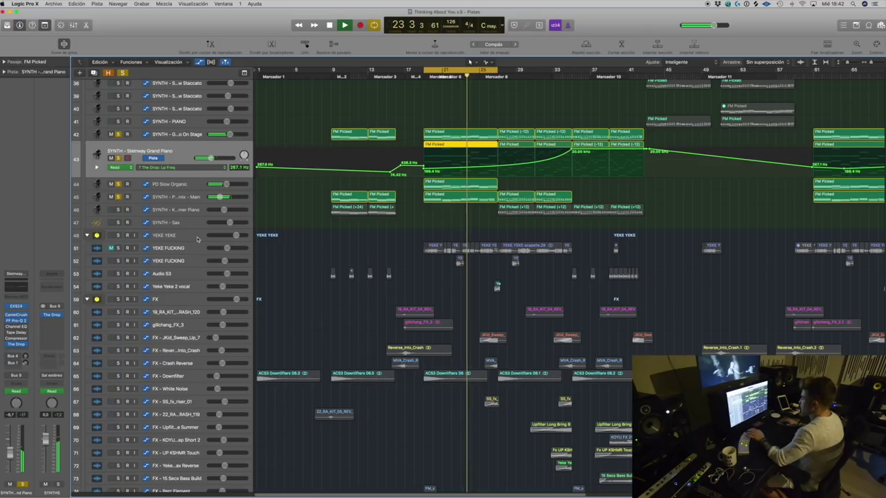
Step: Stop playback, clear all the piano solos and solo the Brass Ensemble Staccato track
scroll(490, 180, "up", 3)
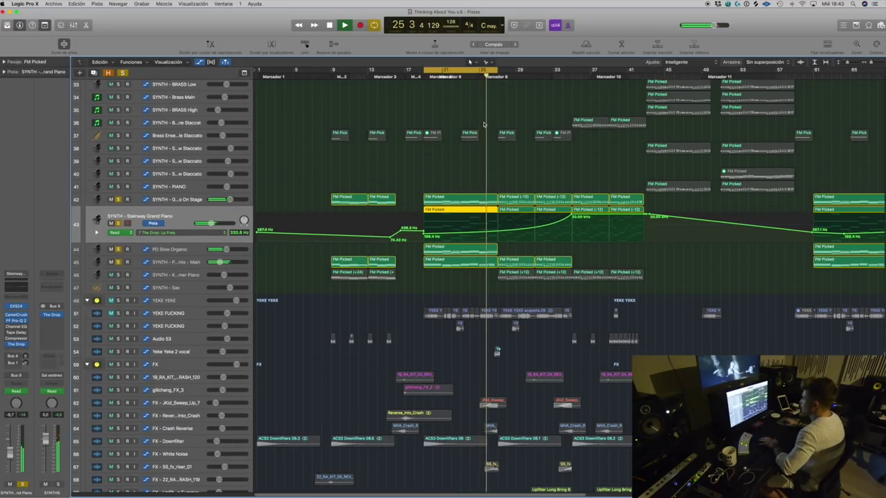
key("space")
left_click(181, 136)
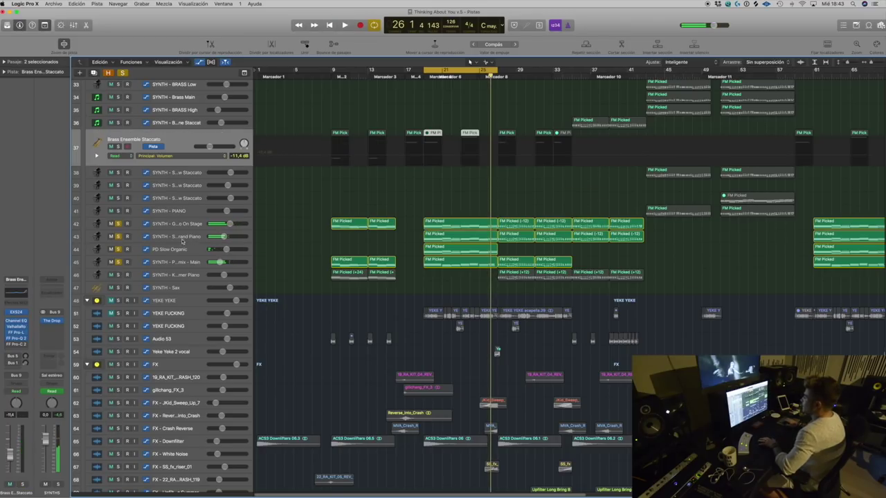
left_click(118, 224, "alt")
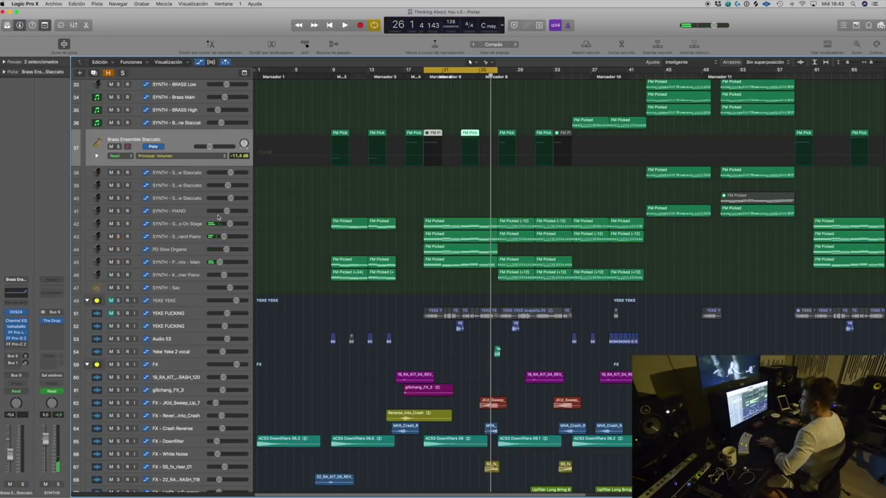
left_click(119, 147)
Step: Hide track automation and play the Brass Ensemble Staccato regions from bar 9 and again from near bar 17
key("super+Right")
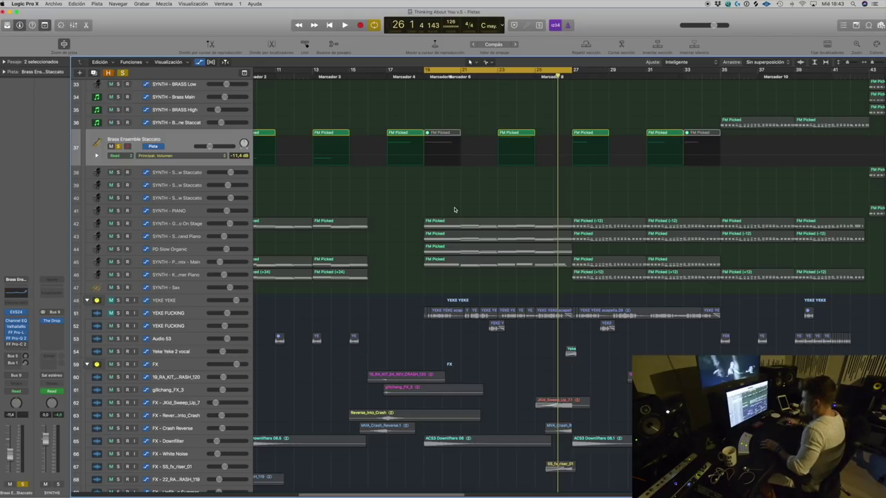
key("a")
key("super+Left")
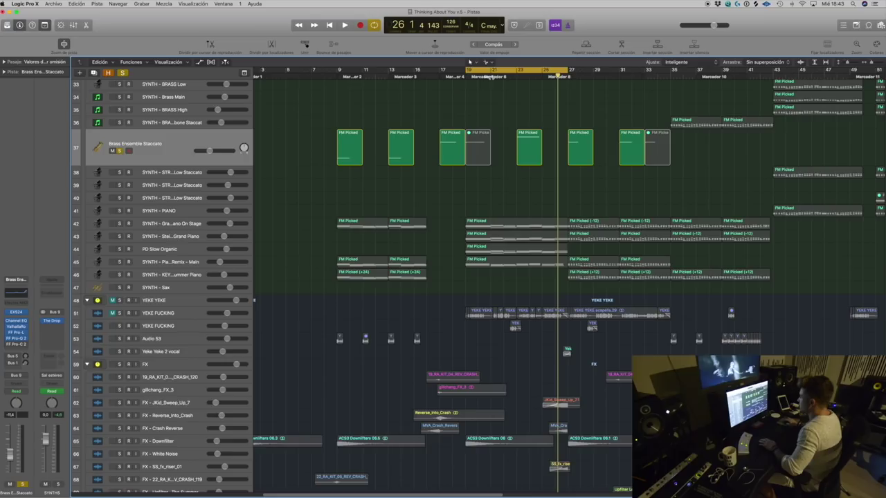
left_click(336, 120)
key("space")
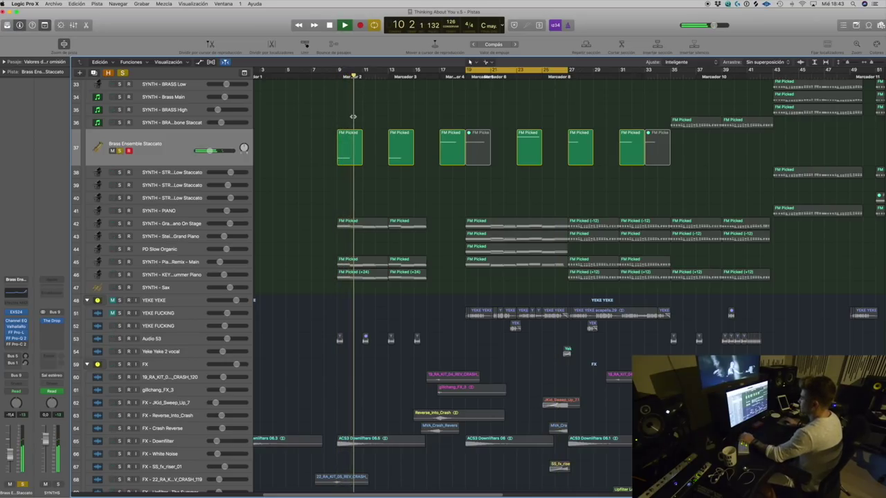
left_click(436, 76)
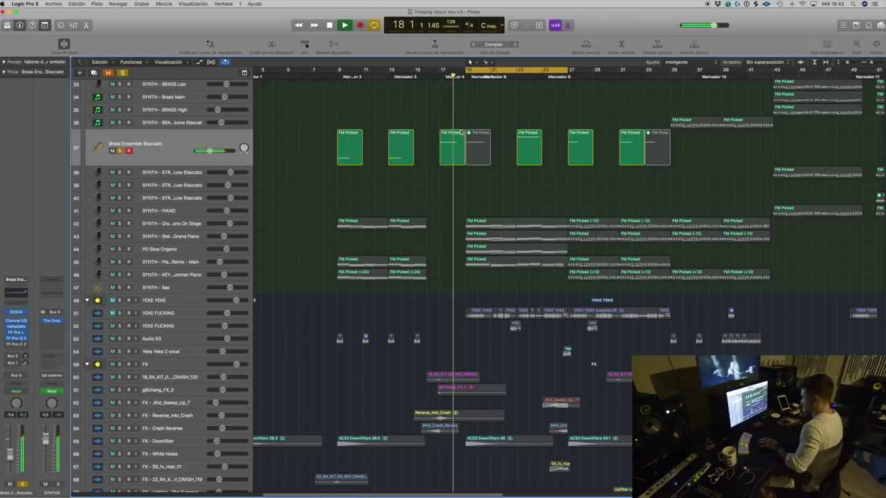
key("space")
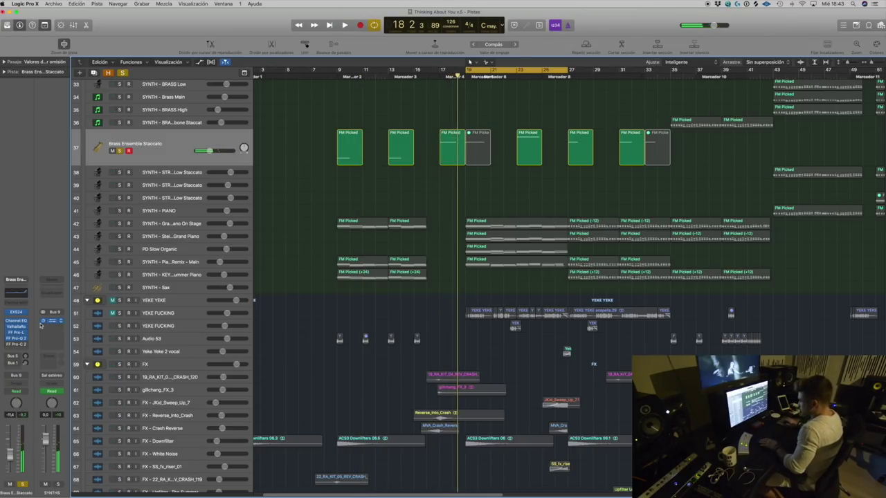
Step: Inspect the EXS24 instrument on the Brass Ensemble Staccato track and close its window
left_click(16, 313)
left_click_drag(153, 22, 494, 22)
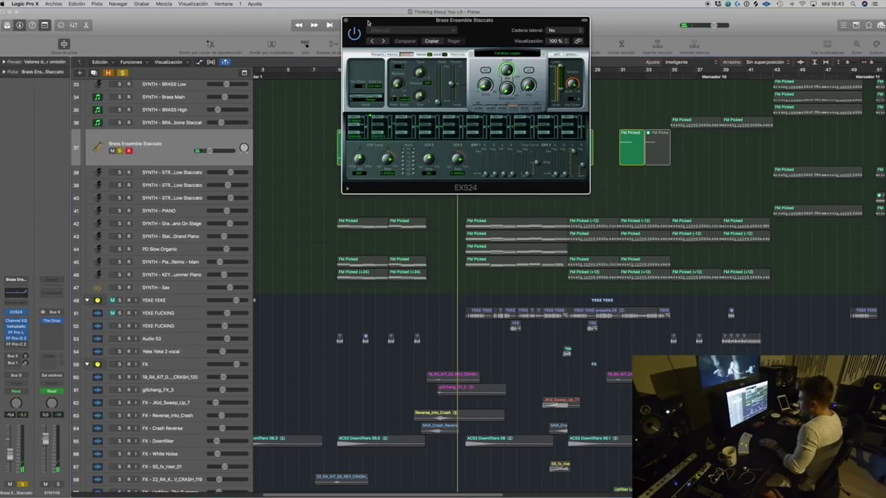
left_click(347, 21)
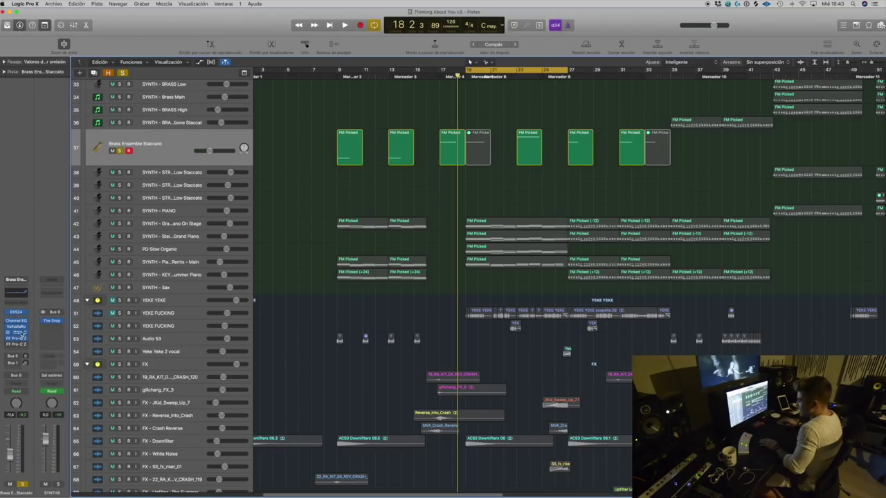
Step: Examine the ValhallaRoom reverb settings on the Brass Ensemble Staccato track and close the plug-in
left_click(19, 330)
left_click_drag(83, 27, 457, 84)
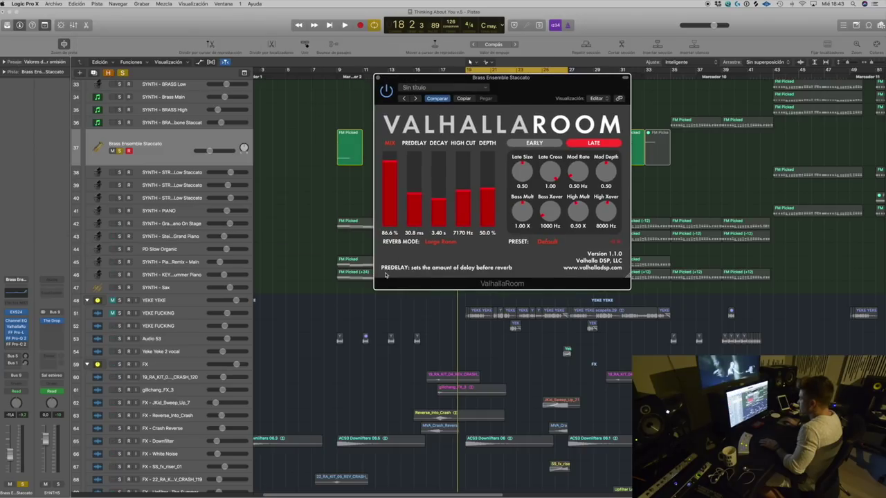
left_click(378, 78)
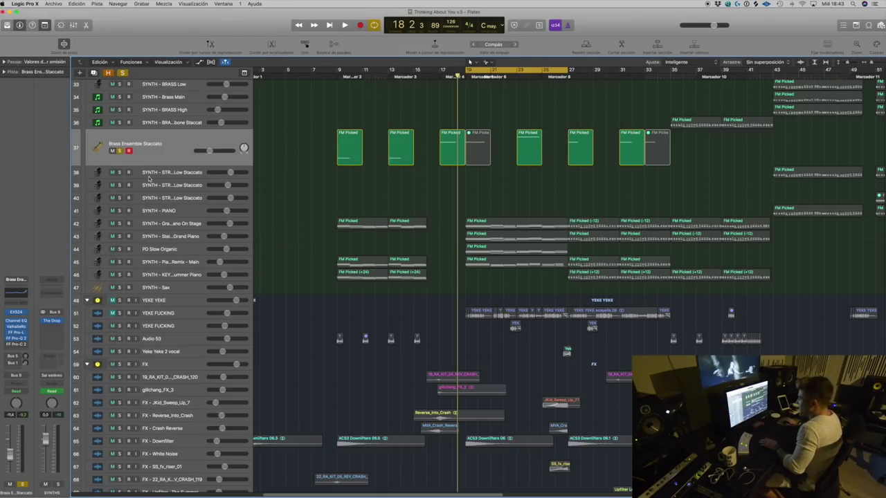
left_click(16, 328)
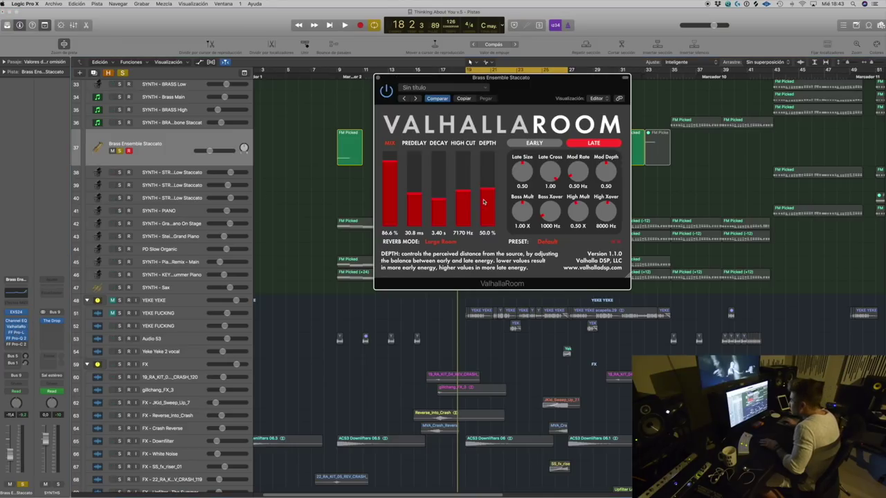
left_click(378, 78)
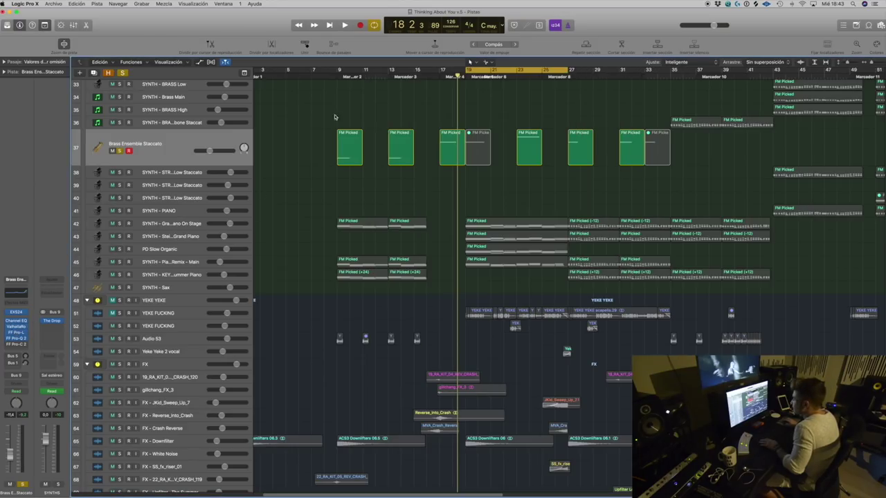
Step: Check the FF Pro-L limiter and the FF Pro-Q 2 low-cut curve on the Brass Ensemble Staccato track, closing both
left_click(19, 333)
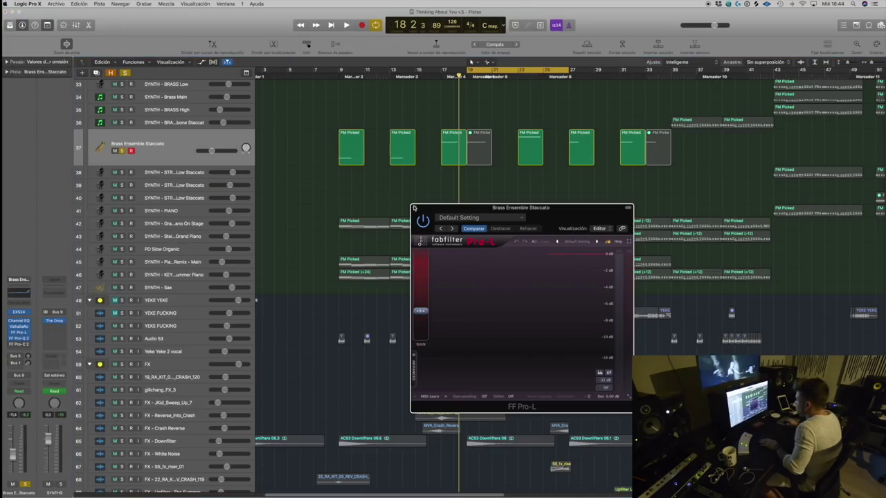
left_click(414, 208)
left_click(19, 337)
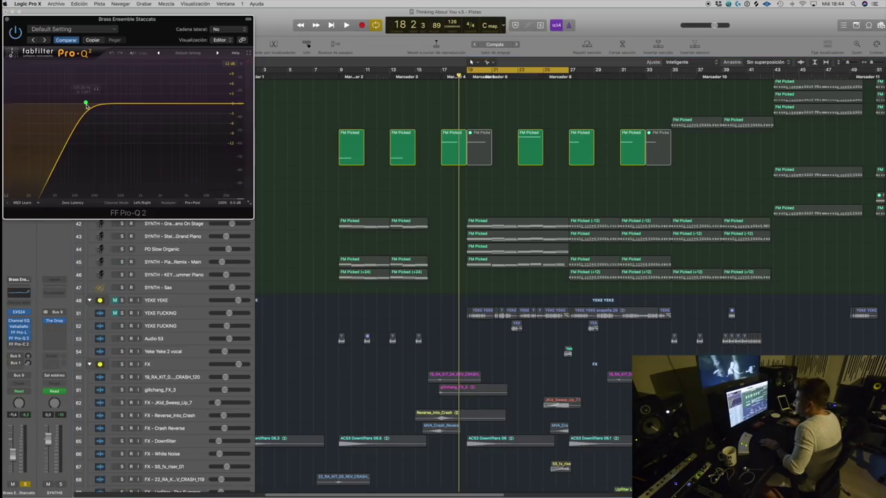
left_click(6, 19)
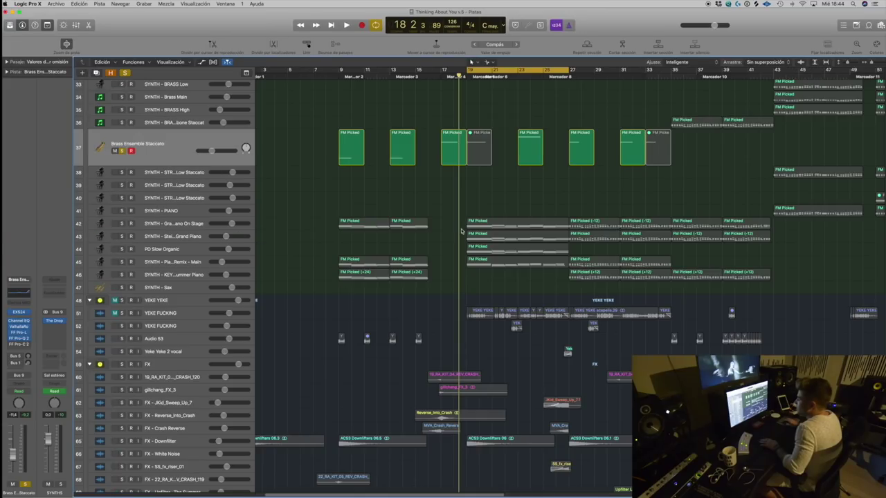
Step: Add the Grand Piano On Stage, Steinway, PD Slow Organic and Nervo Remix piano tracks to the brass solo and play from bar 19
scroll(539, 183, "up", 4)
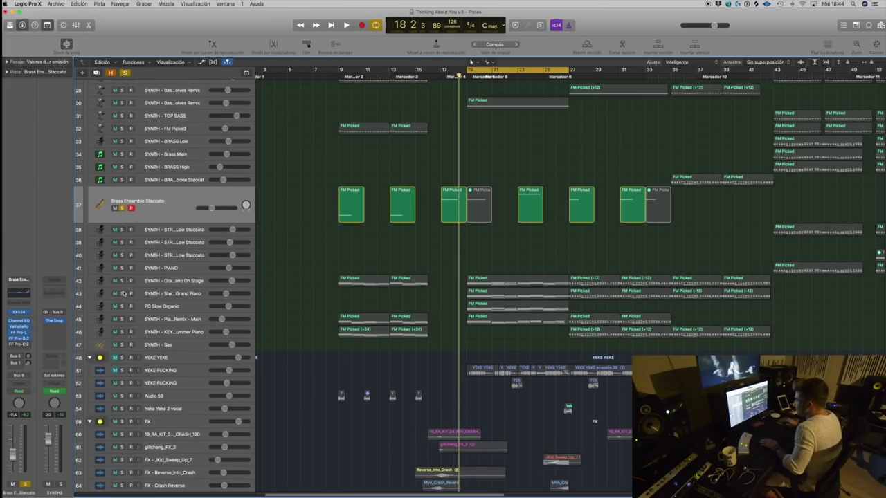
left_click(124, 285)
left_click(123, 293)
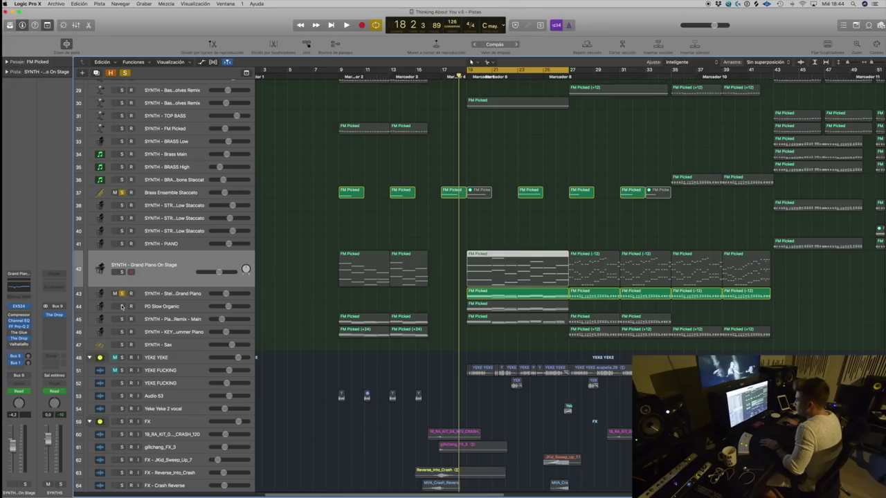
left_click(121, 306)
left_click(122, 272)
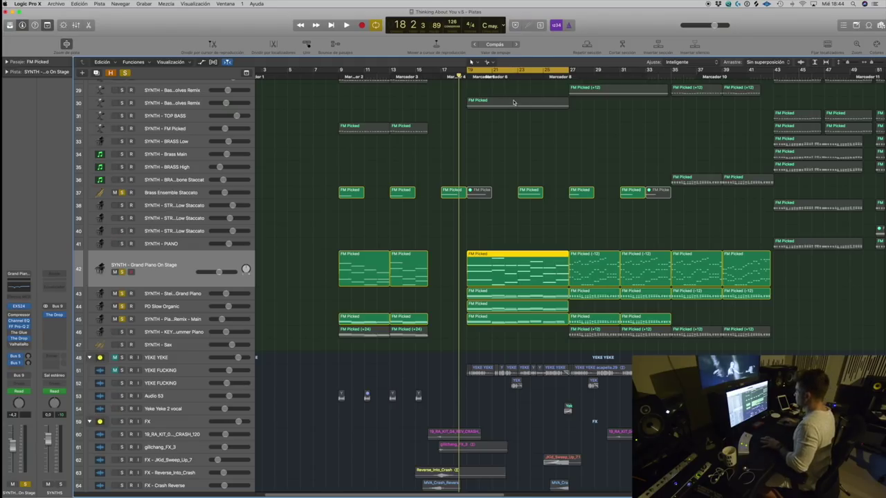
key("space")
left_click(515, 76)
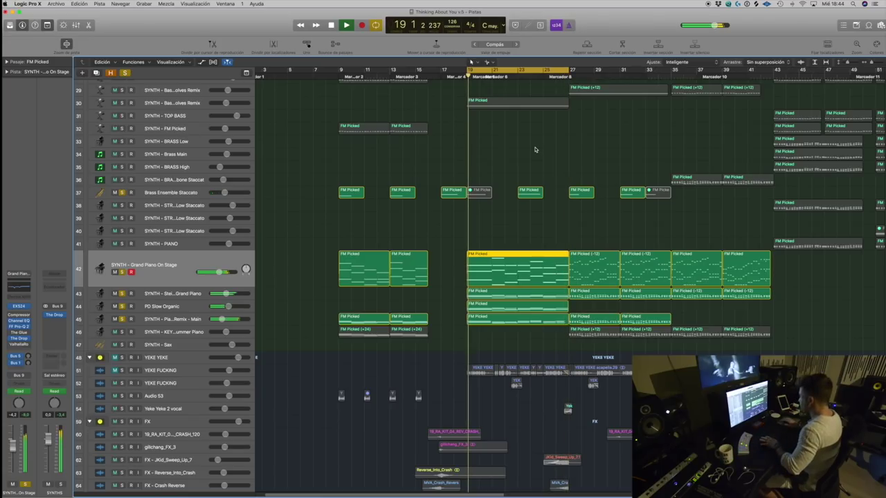
Step: Stop playback and solo only the Bass - Sine Wolves Remix track whose region starts at bar 19
scroll(540, 176, "up", 5)
left_click(108, 234)
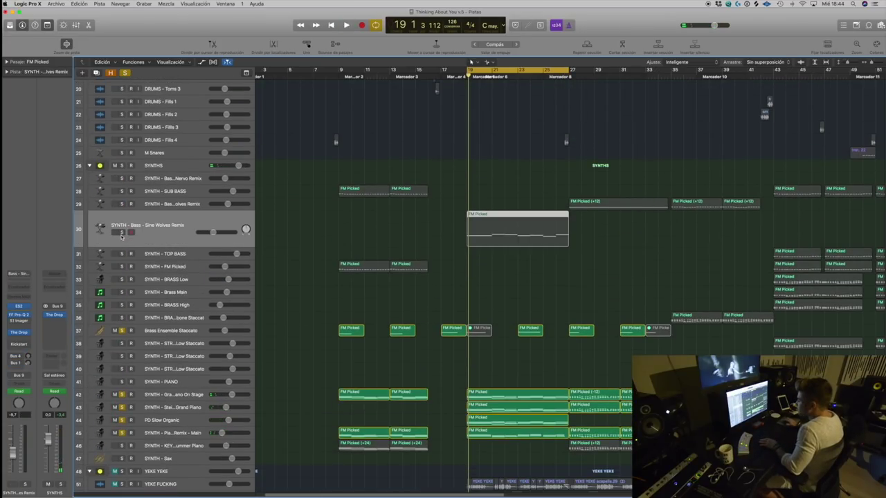
left_click(122, 232)
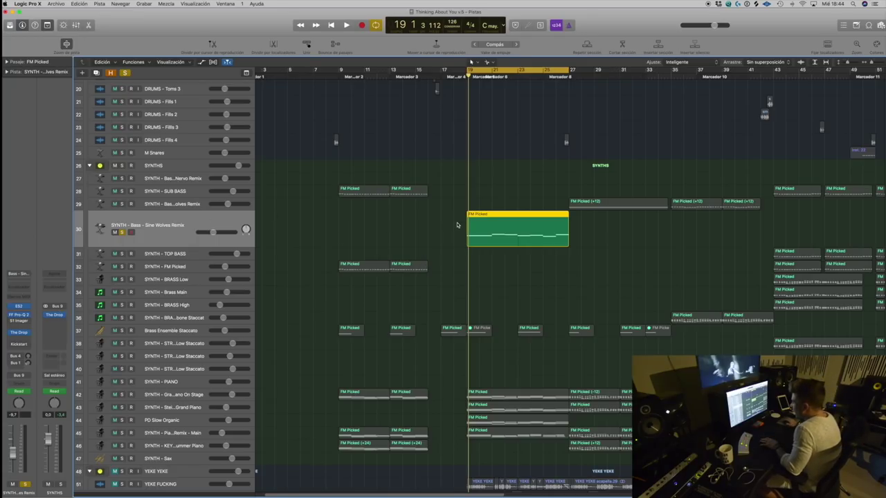
left_click(544, 187)
Step: Also solo the other Sine Wolves Remix bass track, with regions from bar 27, and start playback from bar 19
scroll(544, 176, "down", 1)
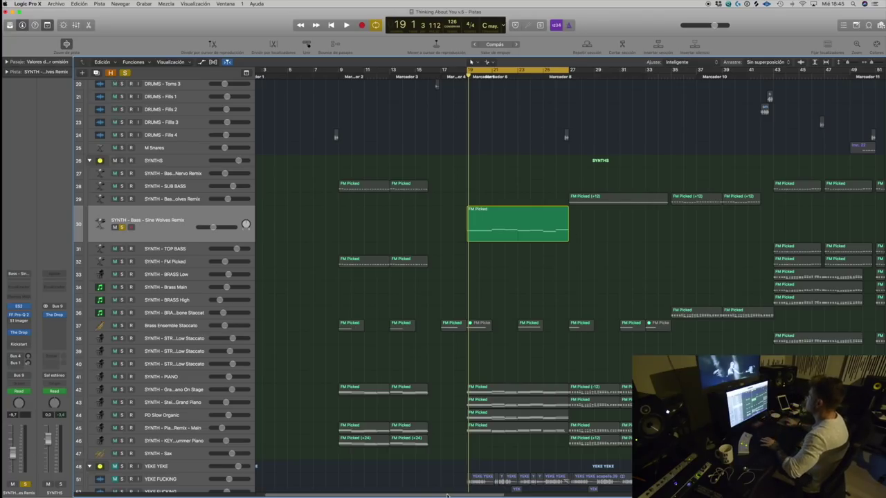
left_click_drag(447, 495, 471, 495)
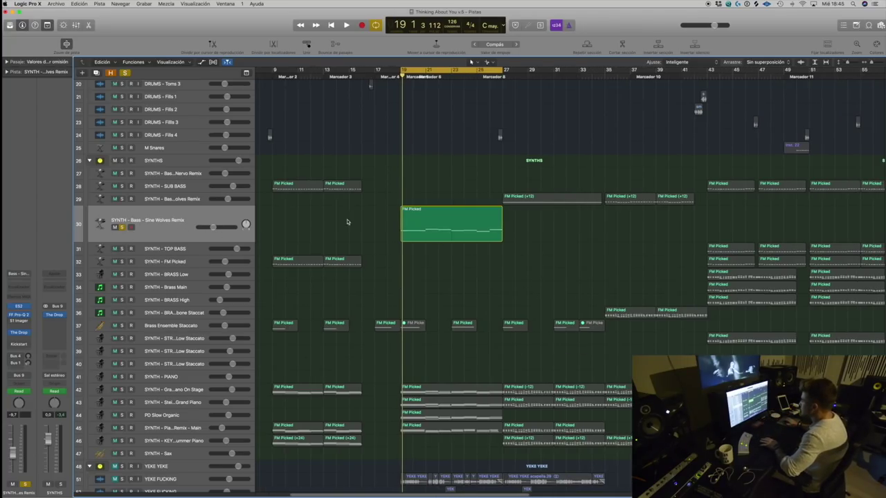
left_click(126, 200)
left_click(124, 215)
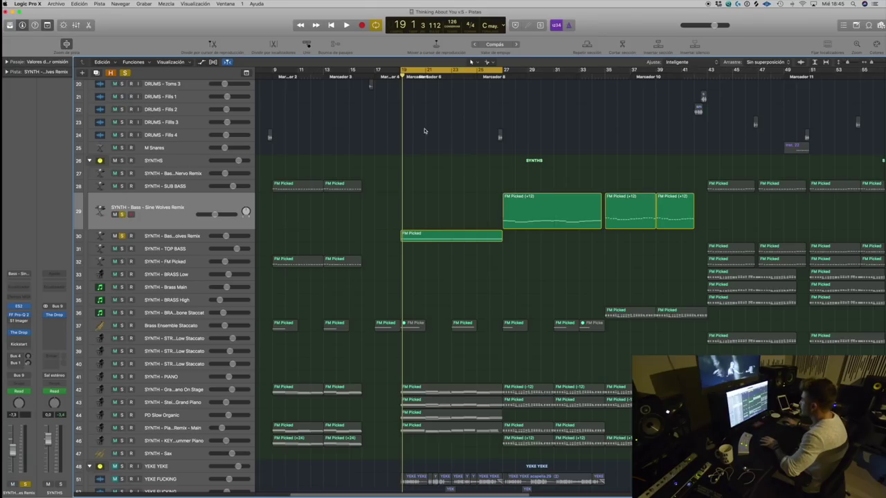
key("space")
Step: Solo the Grand Piano, Steinway, PD Slow Organic, Nervo Remix and KEY Summer Piano tracks with the basses during playback
scroll(184, 364, "down", 4)
left_click(185, 363)
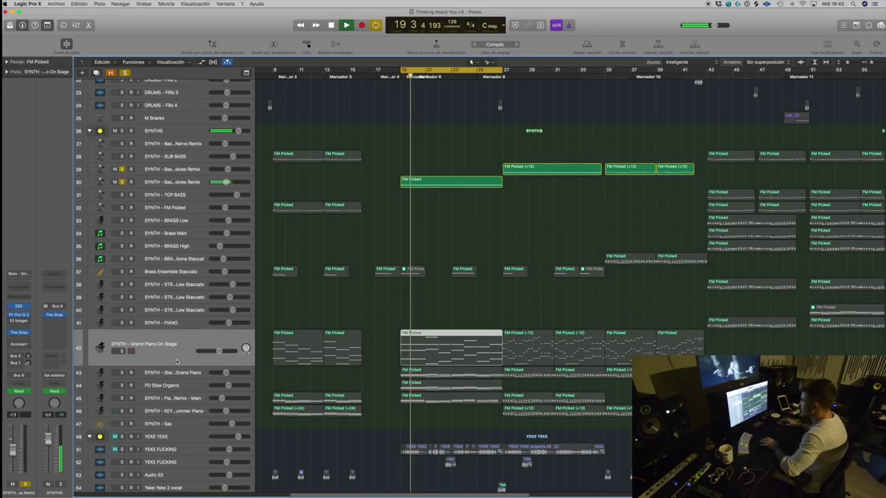
left_click(122, 353)
left_click(123, 373)
left_click(123, 383)
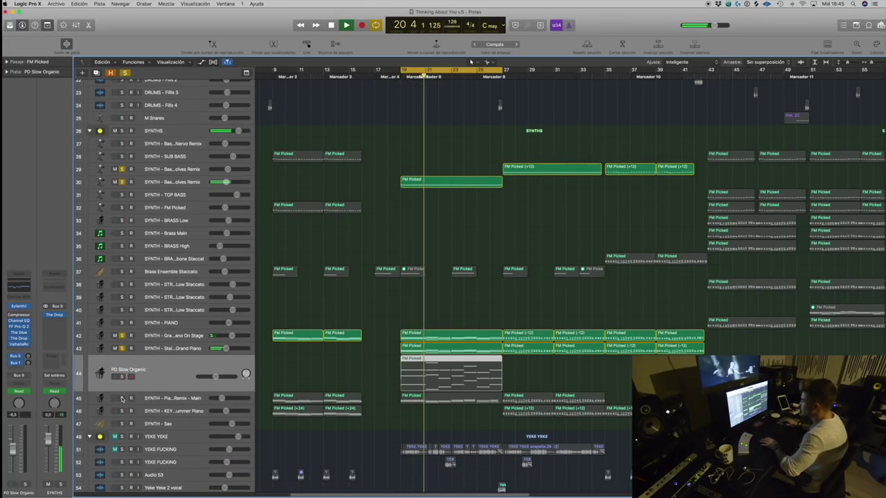
left_click(123, 398)
left_click(122, 377)
left_click(122, 411)
Step: Add the Suma 14 vocal stack to the solo and restart playback from bar 19
scroll(225, 377, "down", 5)
scroll(225, 377, "down", 15)
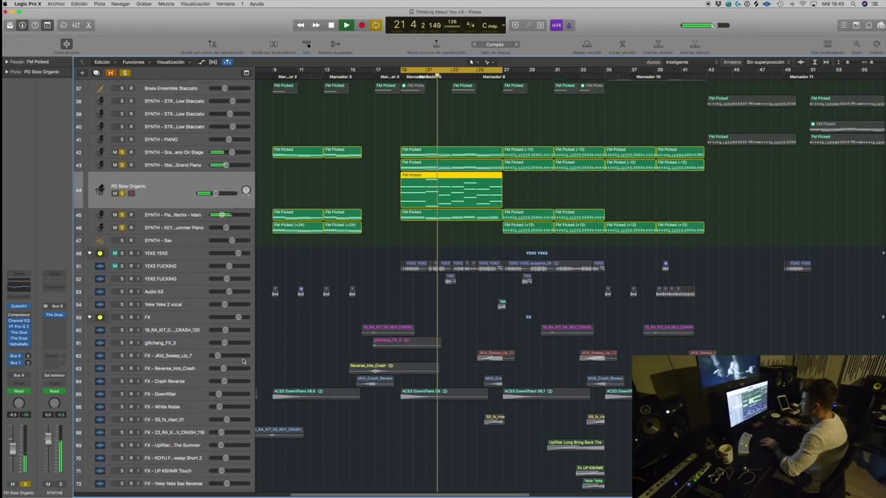
scroll(276, 342, "down", 6)
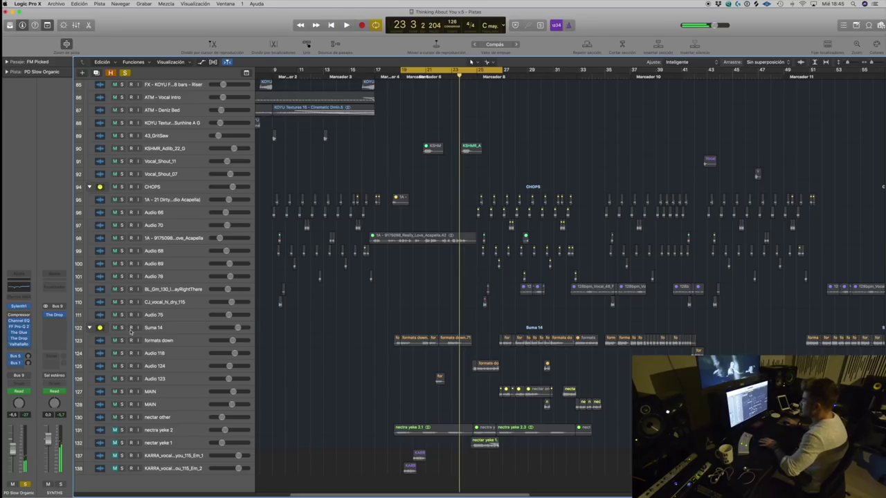
left_click(185, 327)
key("space")
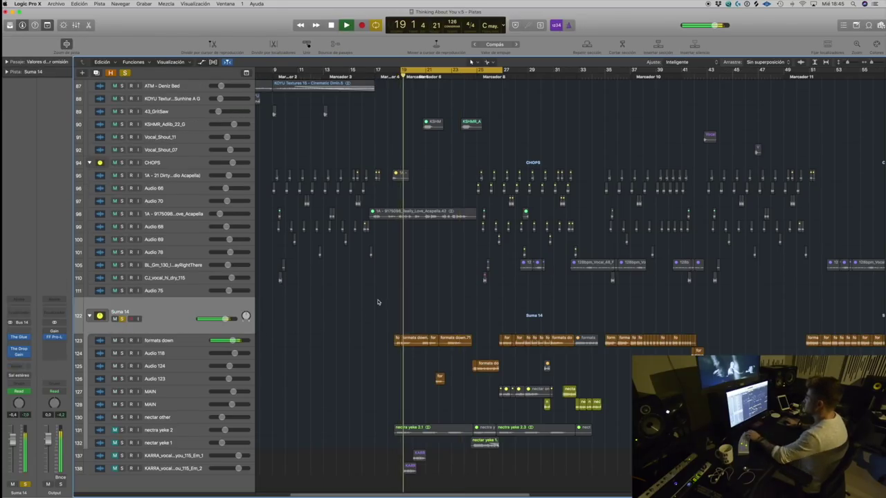
Step: Turn off cycle mode, solo the Brass Ensemble Staccato track as well and listen to the combined layers past bar 27
scroll(462, 102, "up", 4)
left_click(488, 71)
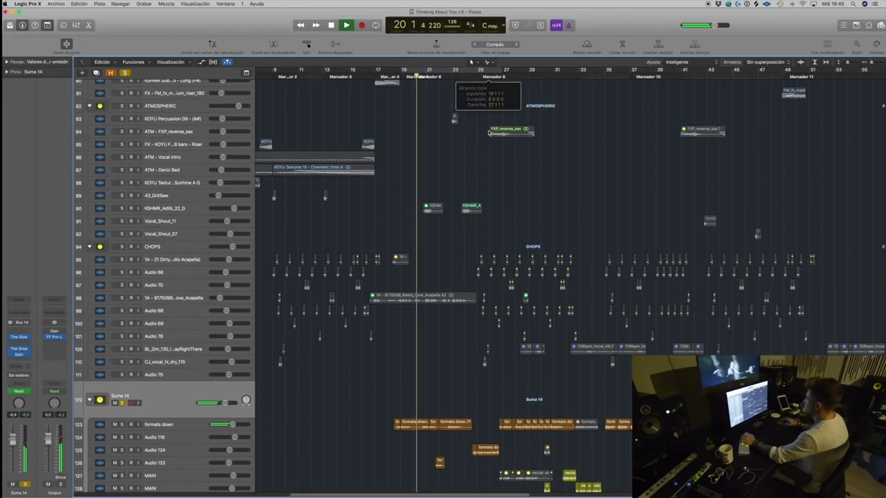
scroll(488, 132, "up", 15)
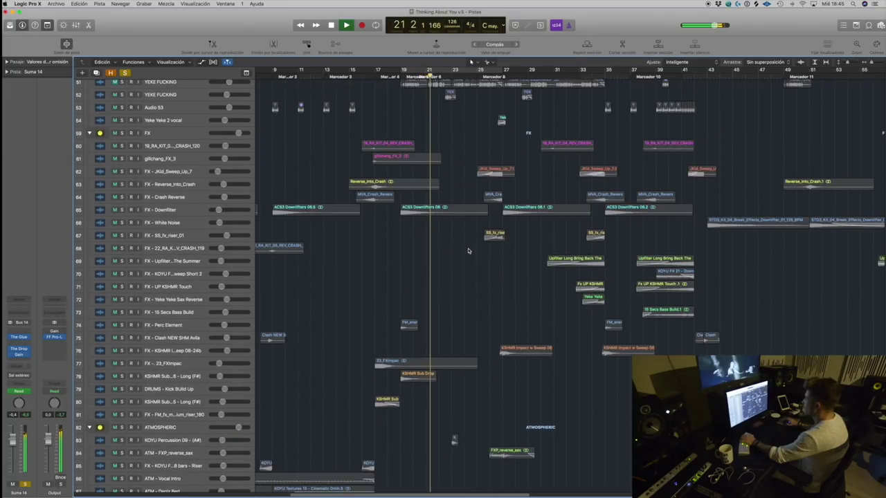
scroll(468, 250, "up", 10)
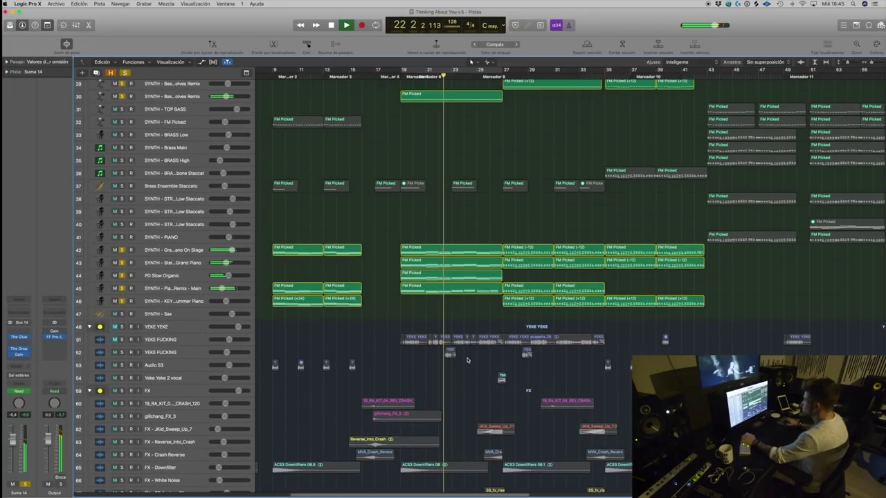
left_click(122, 187)
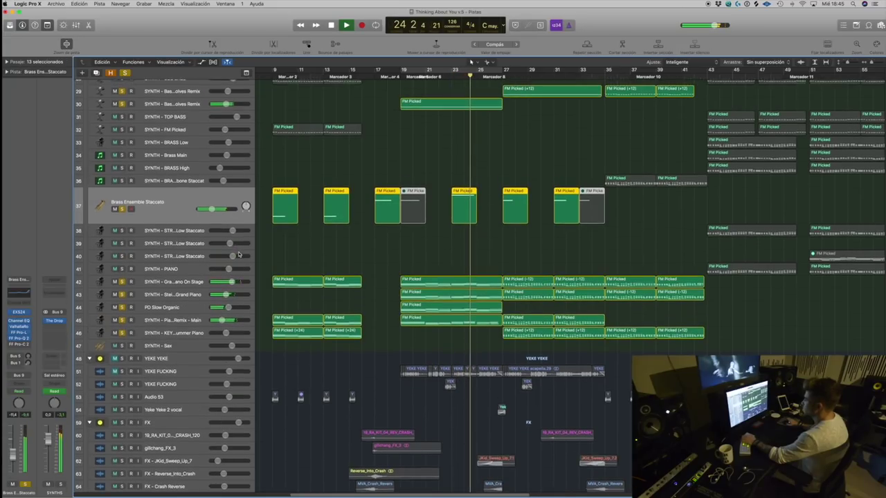
scroll(238, 255, "up", 5)
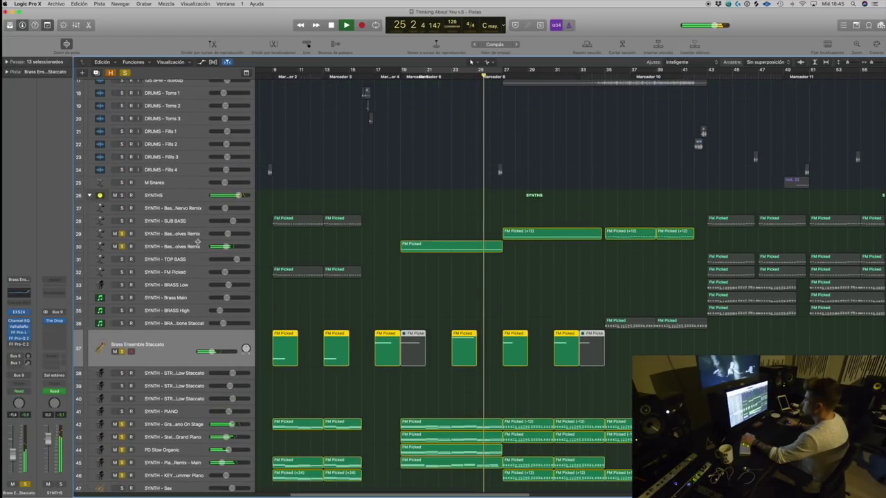
scroll(599, 391, "down", 5)
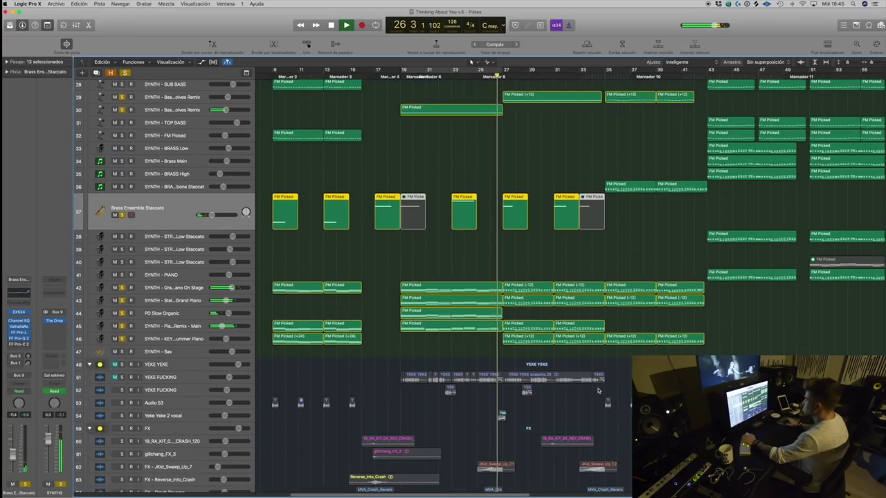
scroll(598, 391, "down", 3)
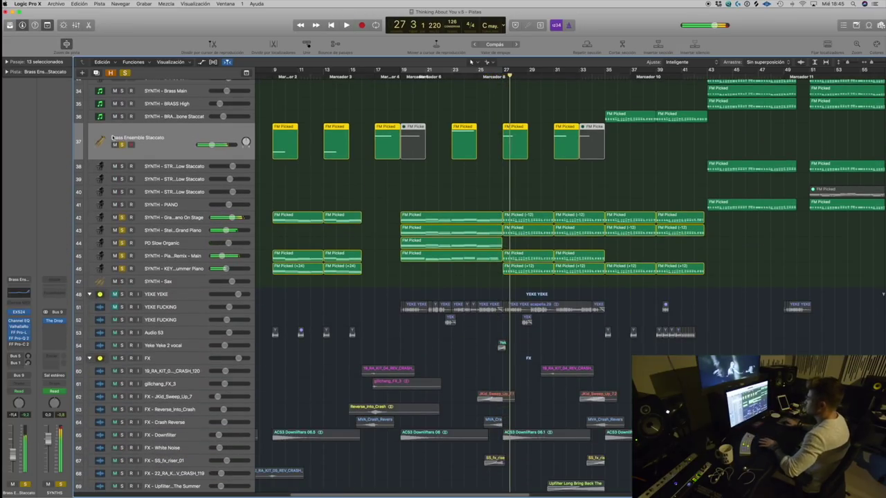
Step: Stop playback, clear all the solos and set a cycle range starting at bar 27
left_click(124, 73)
left_click(640, 196)
scroll(633, 190, "up", 2)
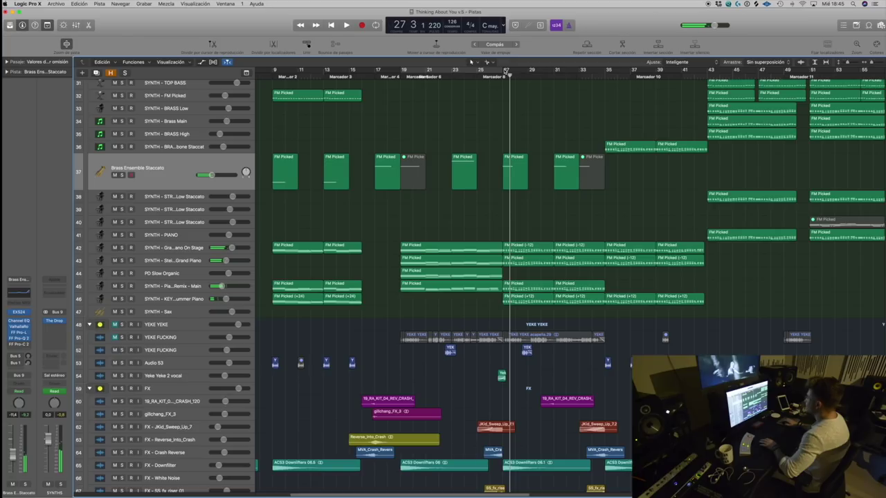
left_click_drag(506, 70, 579, 69)
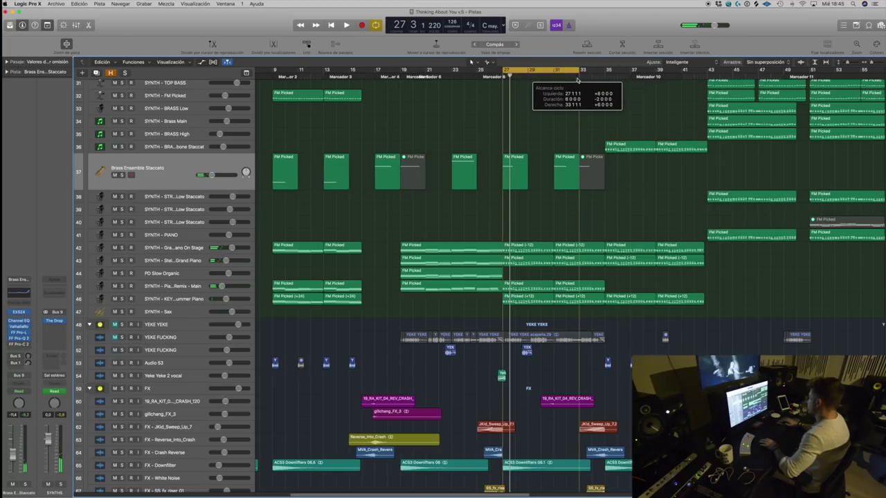
Step: Select the Sine Wolves Remix bass track with regions from bar 27 and open its The Drop filter plug-in
left_click(183, 251)
scroll(215, 250, "up", 5)
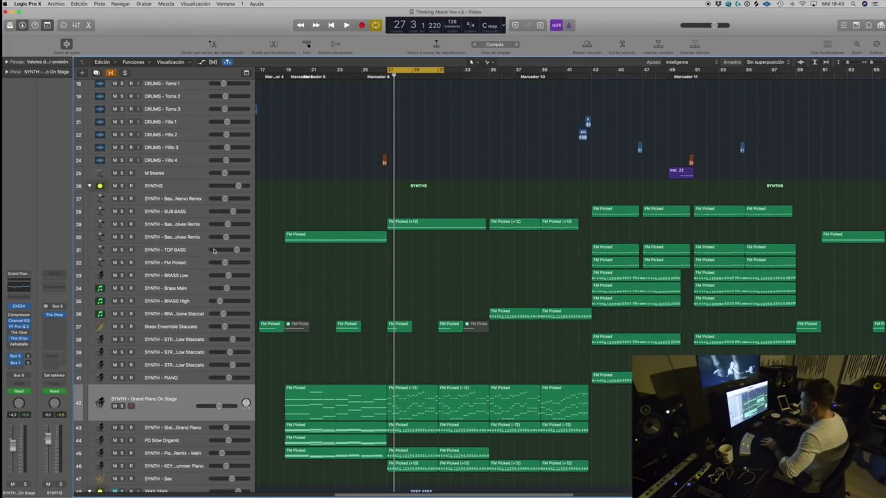
left_click(425, 225)
left_click(425, 257)
scroll(424, 280, "down", 8)
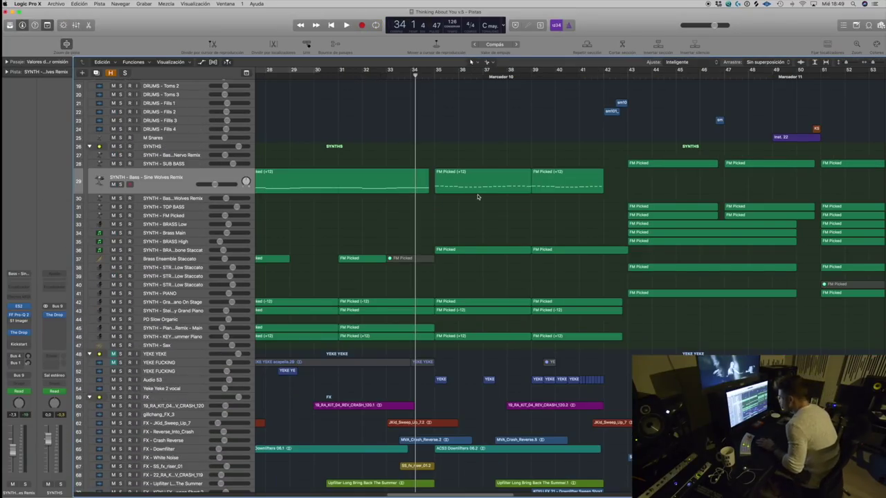
left_click(19, 332)
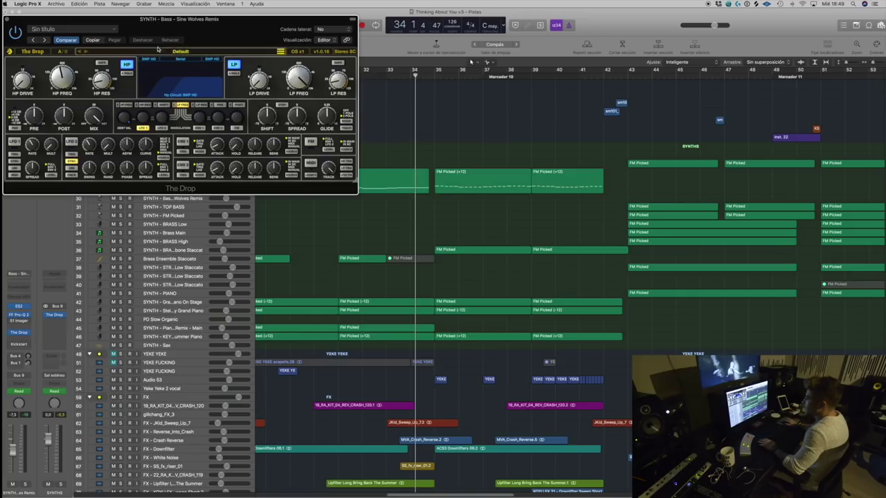
Step: Show the track automation and solo the Sine Wolves Remix bass, keeping The Drop window clear of its HP Freq curve
key("a")
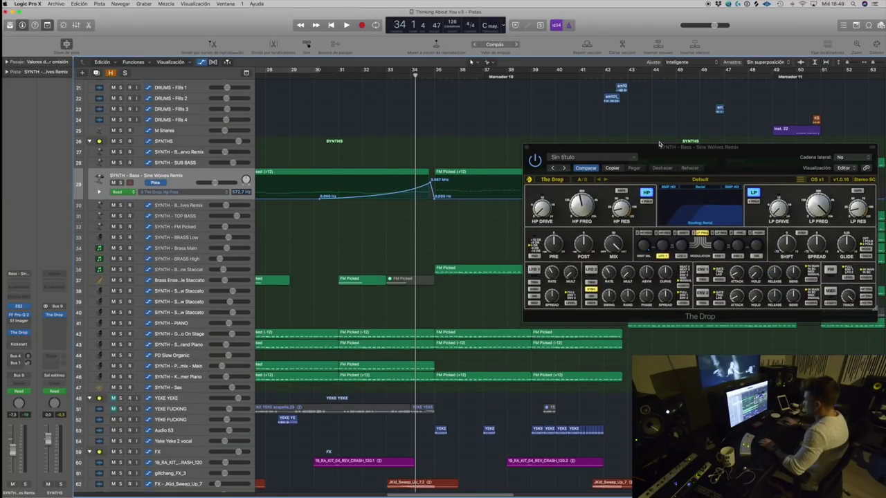
left_click_drag(660, 144, 682, 168)
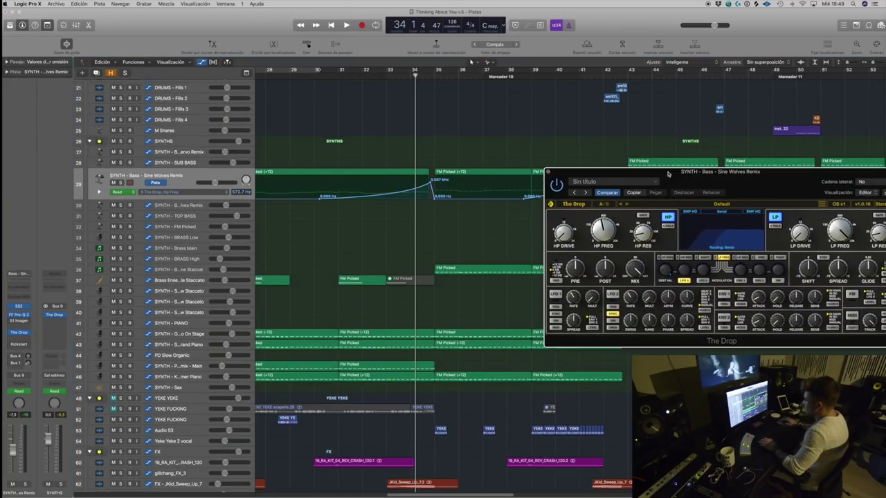
left_click(119, 183)
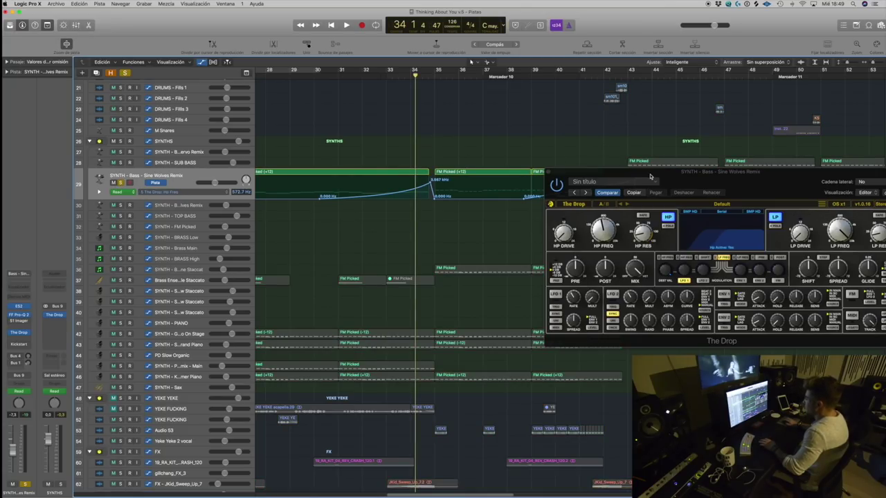
left_click_drag(650, 177, 698, 159)
Step: Inspect the filter automation on the Grand Piano, Steinway and PD Slow Organic tracks, closing The Drop and clearing the bass solo when done
left_click(173, 336)
scroll(260, 343, "down", 1)
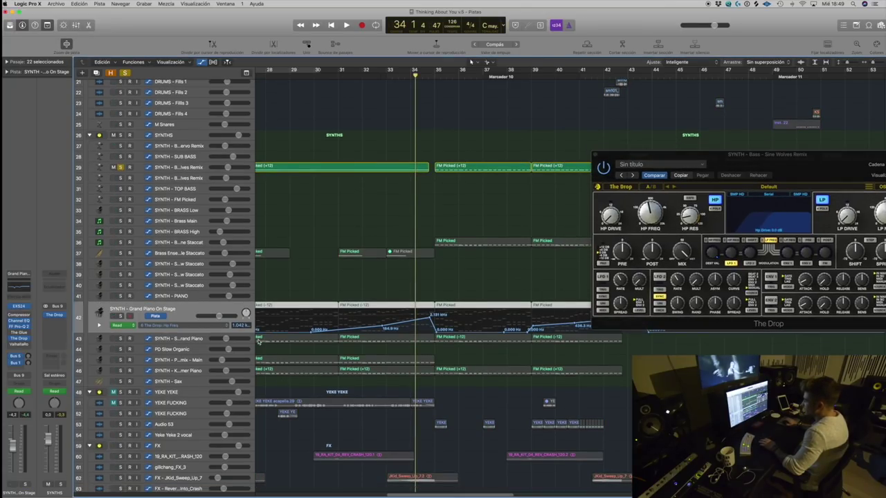
left_click(183, 340)
left_click(185, 351)
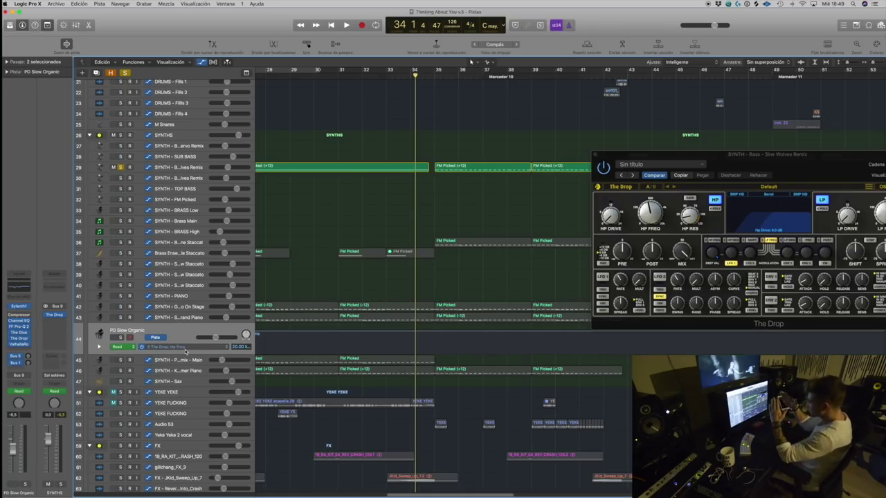
left_click(596, 155)
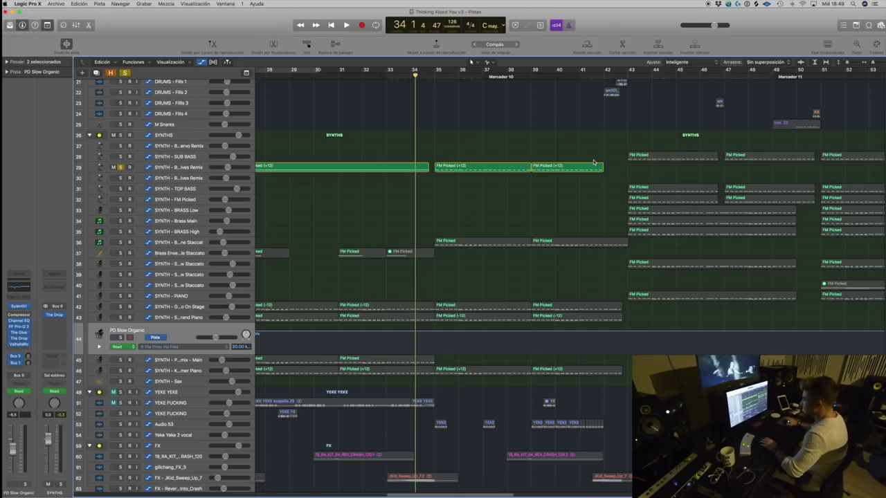
left_click(120, 167)
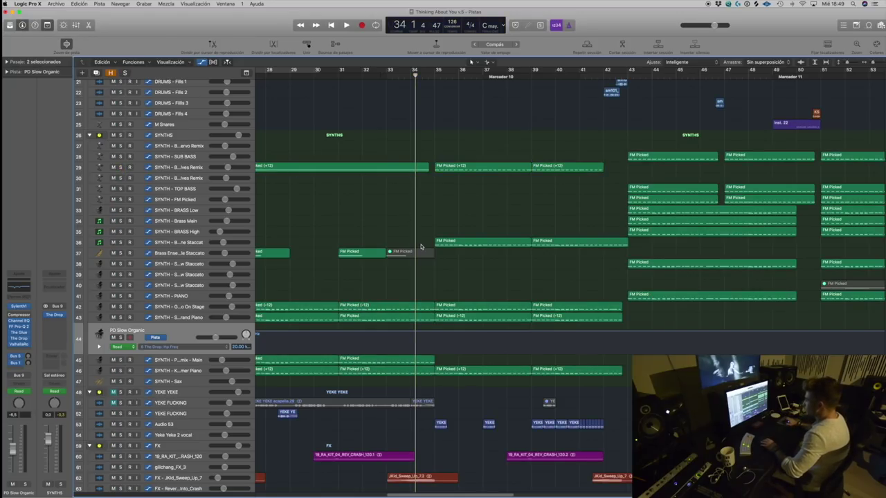
Step: Hide the track automation and set a cycle range from bar 35 to bar 43
scroll(409, 260, "down", 1)
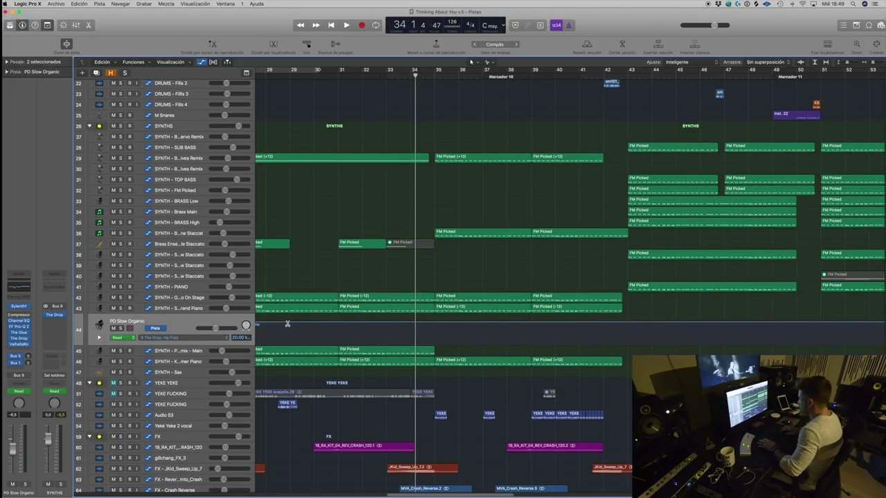
key("super+Up")
key("super+Left")
left_click(459, 266)
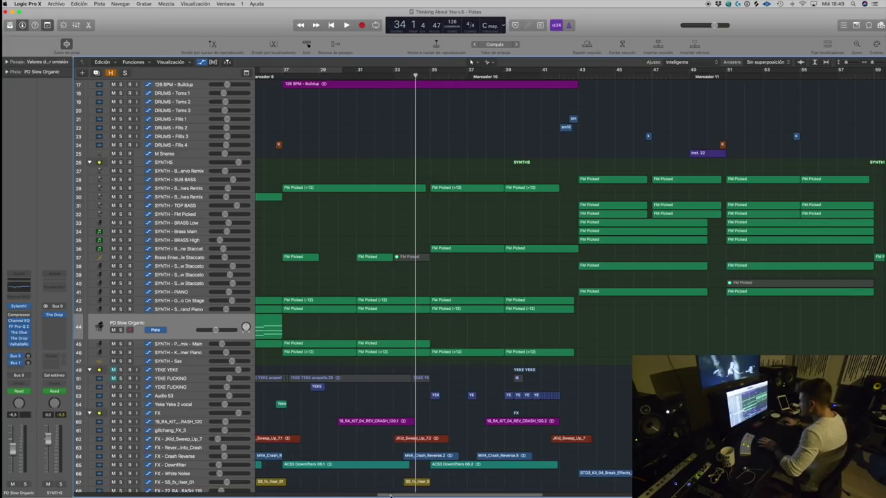
left_click_drag(390, 496, 406, 497)
scroll(417, 298, "down", 1)
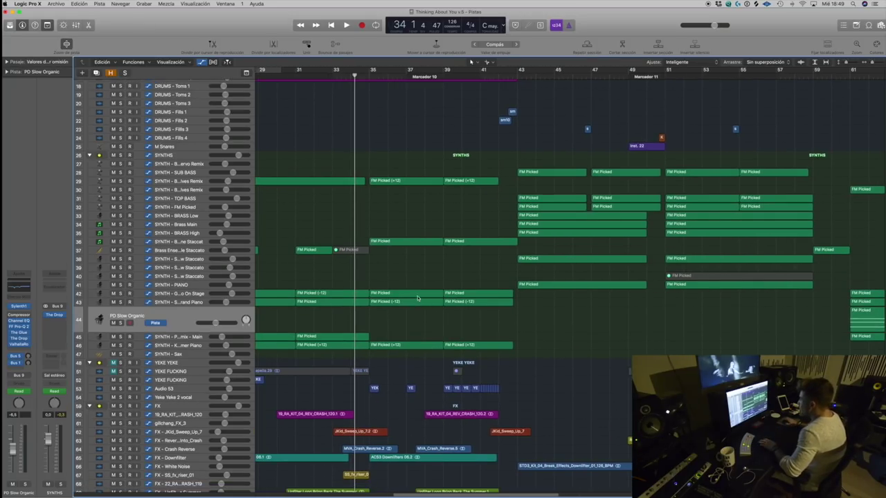
left_click_drag(362, 72, 515, 72)
Step: Select the KOYU Snap 02 track, turn off cycle mode and look through the project's drum, synth, FX and atmospheric tracks
scroll(434, 264, "up", 5)
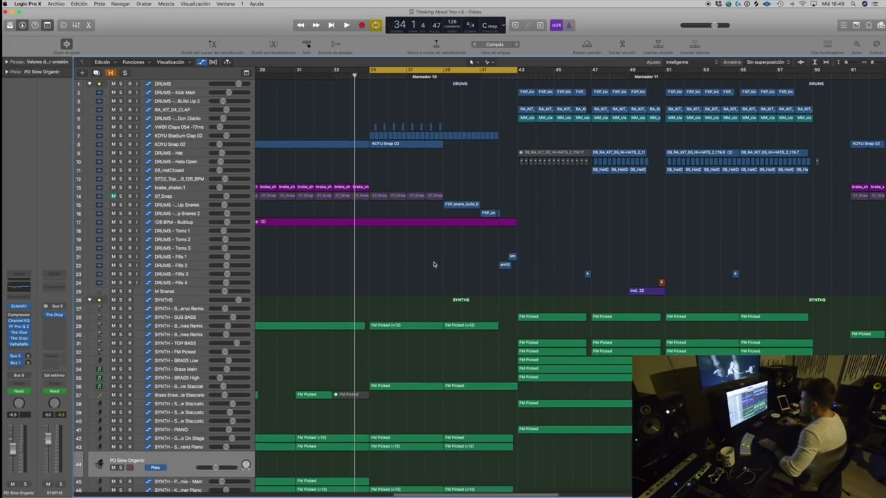
left_click(415, 145)
key("c")
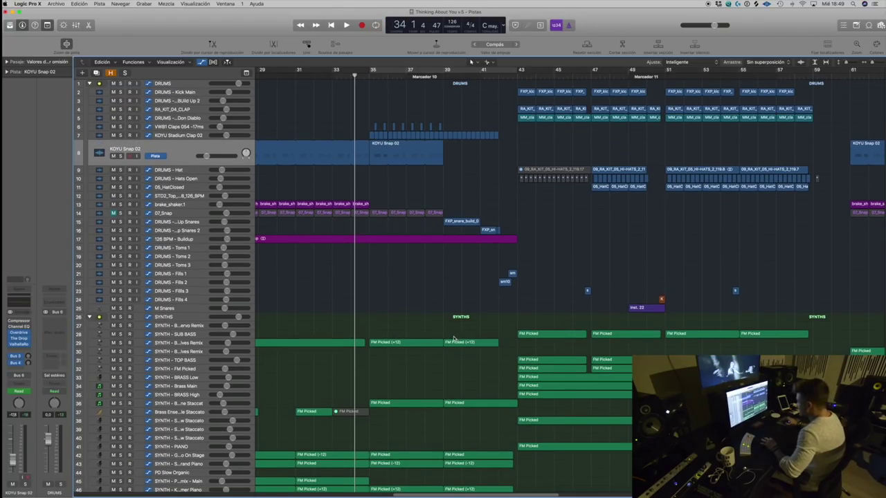
scroll(453, 339, "down", 10)
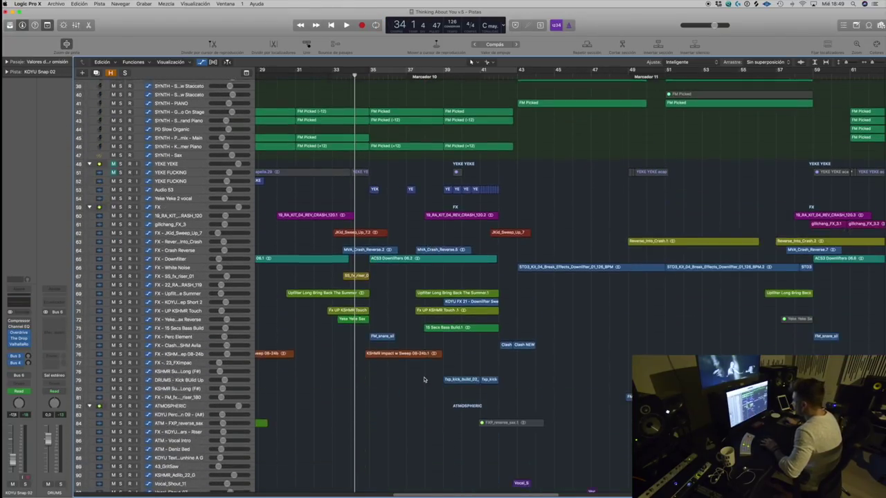
scroll(424, 377, "down", 5)
scroll(409, 357, "up", 15)
Step: Solo the 126 BPM - Buildup track and set a cycle range from bar 34 to bar 43
left_click(399, 240)
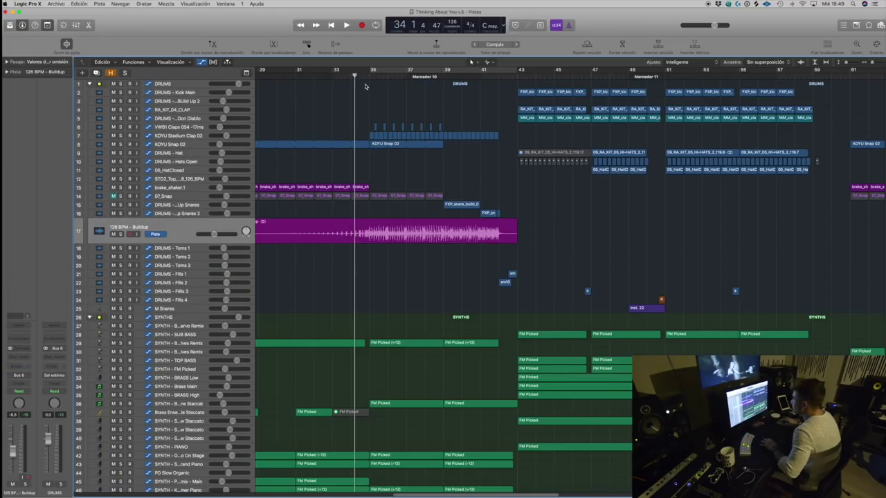
left_click_drag(355, 72, 516, 72)
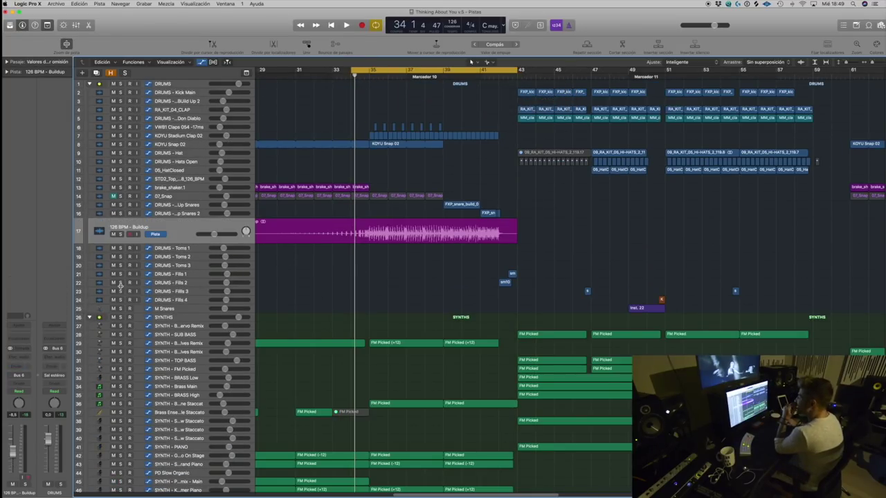
left_click(121, 235)
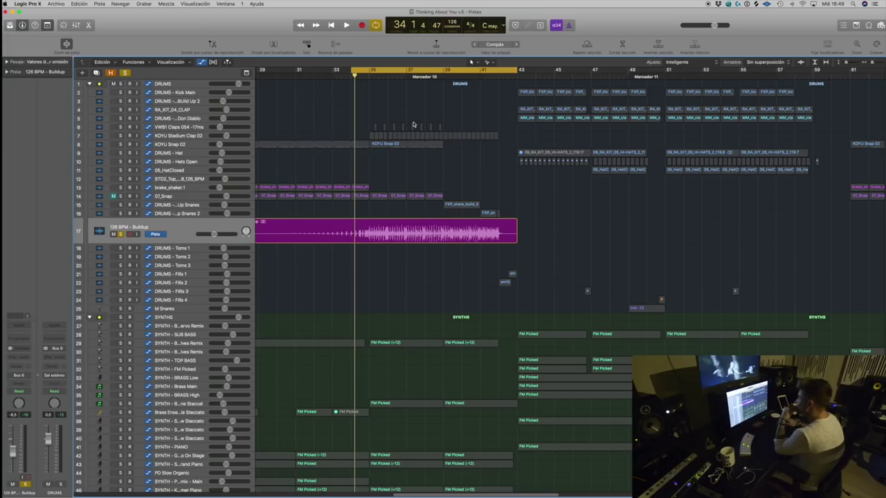
Step: Listen to the soloed buildup loop from bar 32 and stop playback around bar 38
scroll(425, 276, "down", 1)
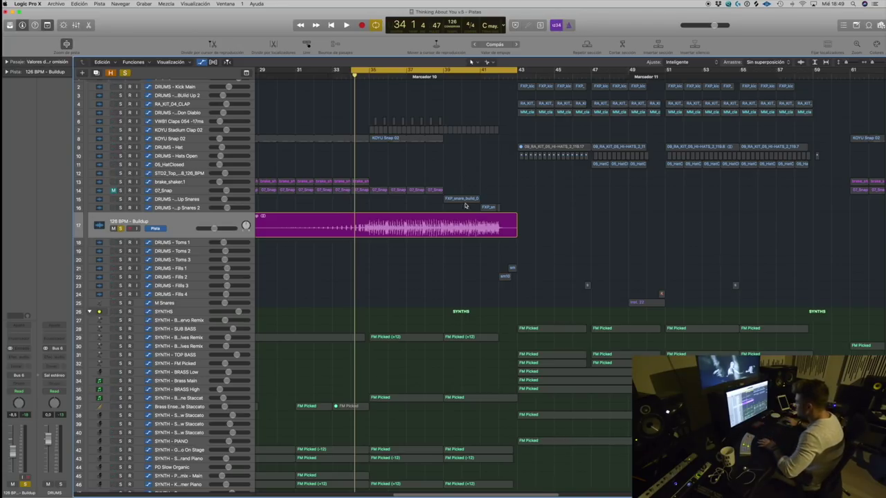
left_click(316, 75)
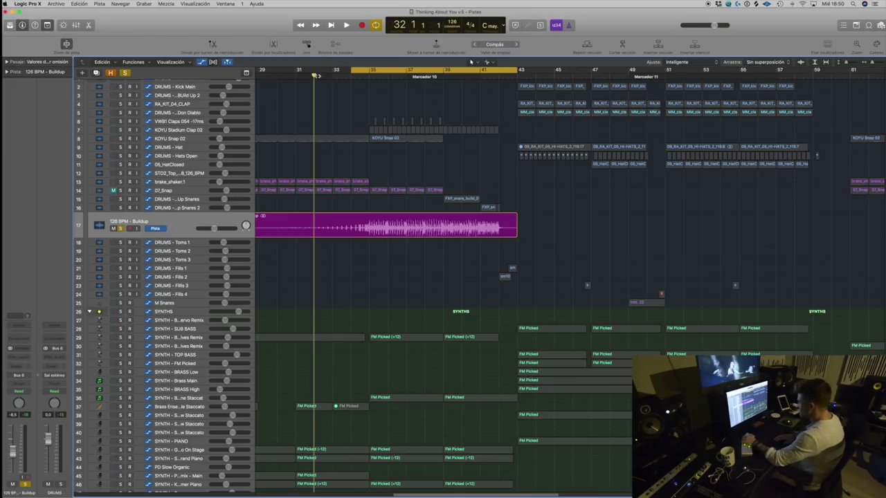
key("space")
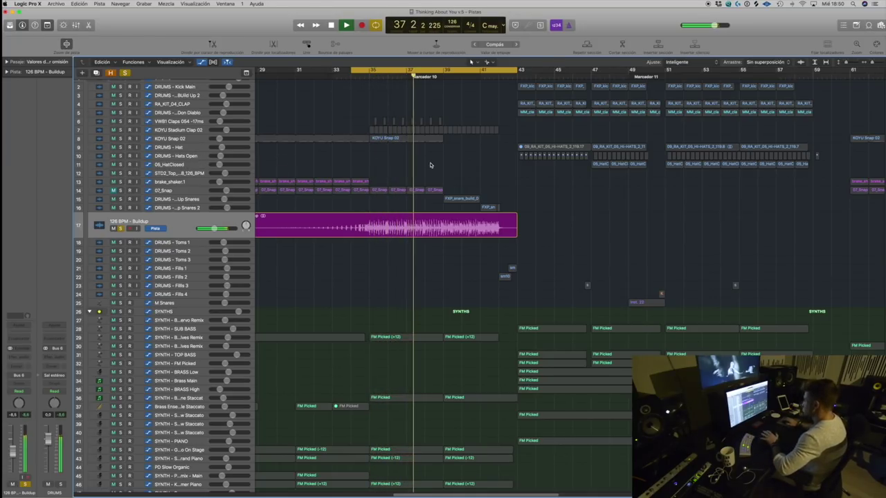
key("space")
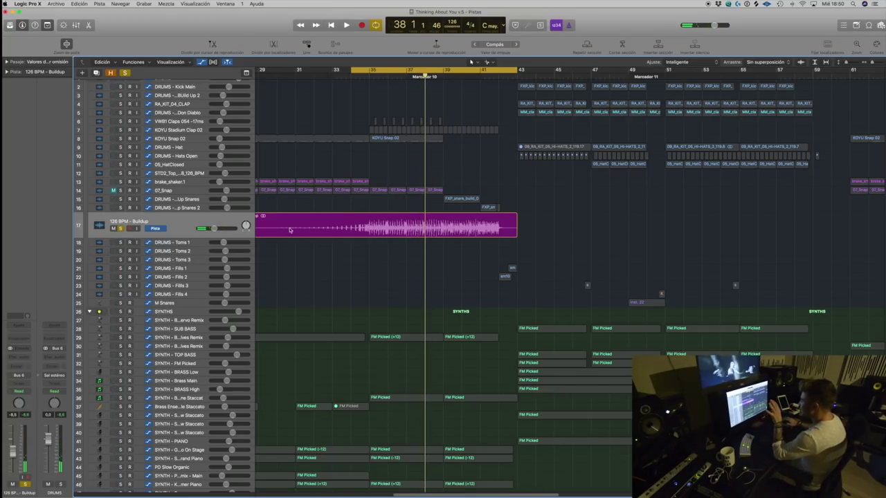
Step: Play the buildup with KOYU Stadium Clap 02, KOYU Snap 02 and both Build Up Snares tracks added to the solo
scroll(382, 245, "up", 1)
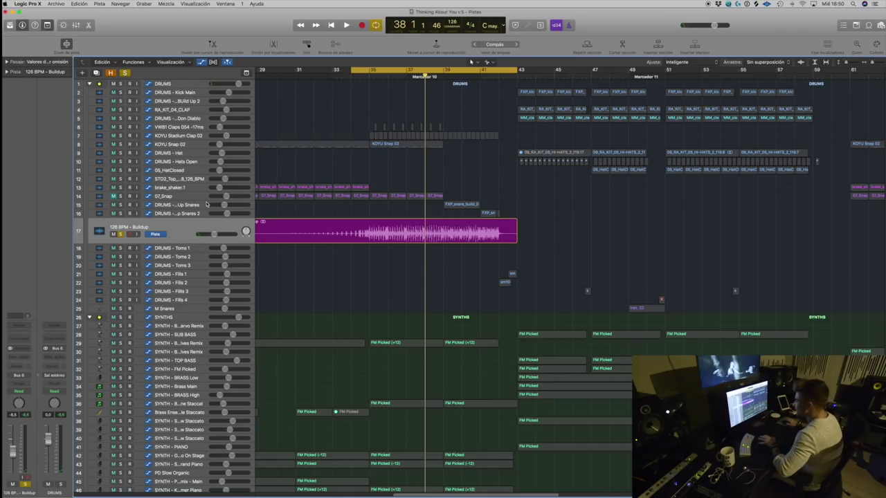
left_click(120, 136)
key("space")
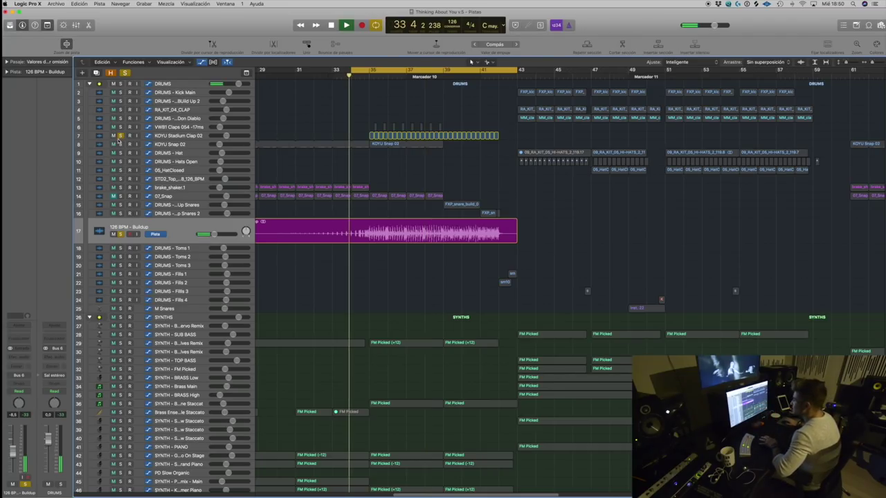
left_click(121, 144)
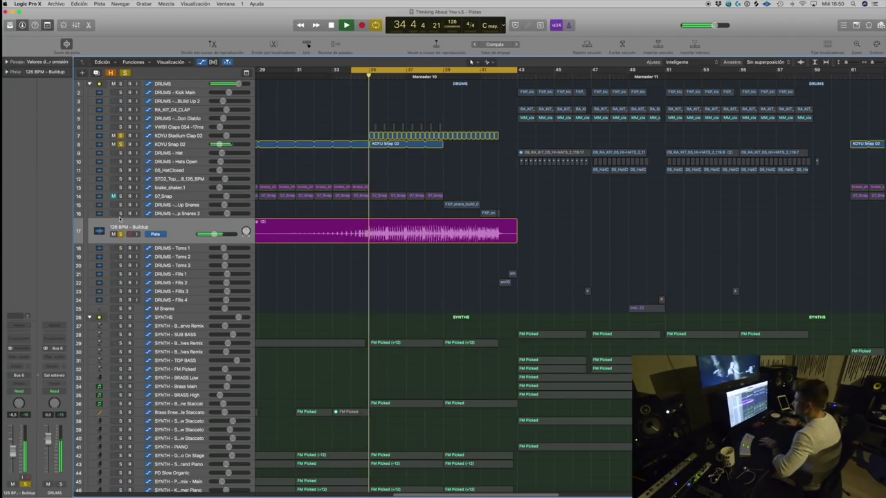
left_click(120, 205)
left_click(121, 214)
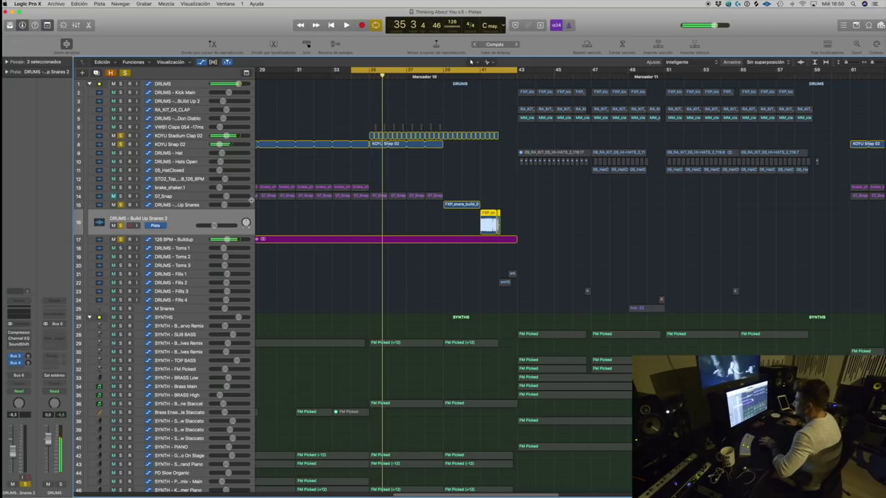
Step: Limit the solo to the two Build Up Snares tracks, add the 126 BPM - Buildup during playback and stop near bar 42
left_click(121, 206)
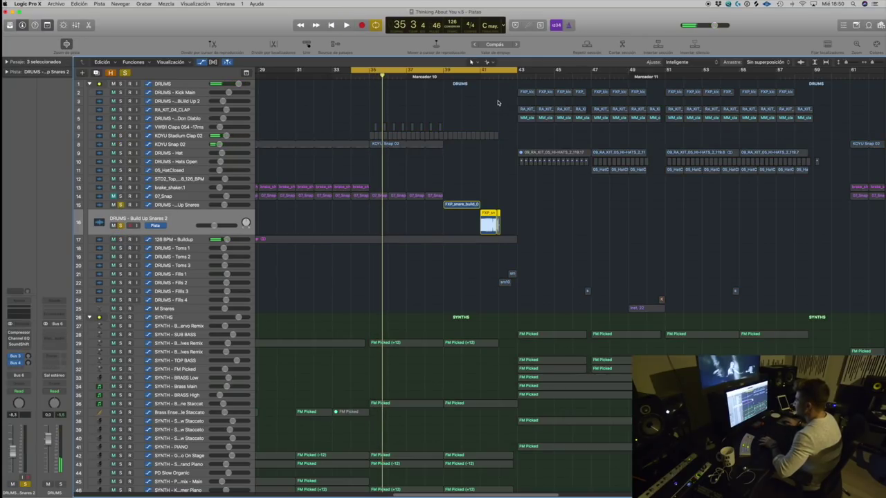
left_click(120, 239)
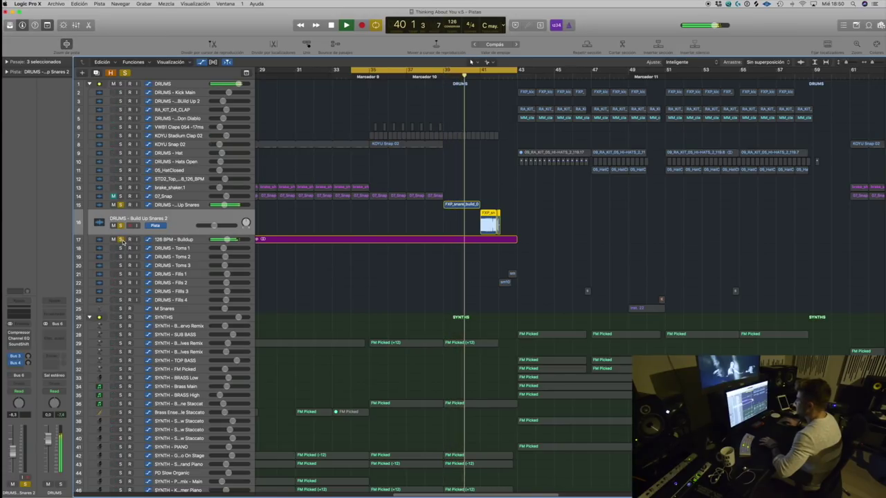
left_click(325, 267)
key("super+Up")
key("super+Up")
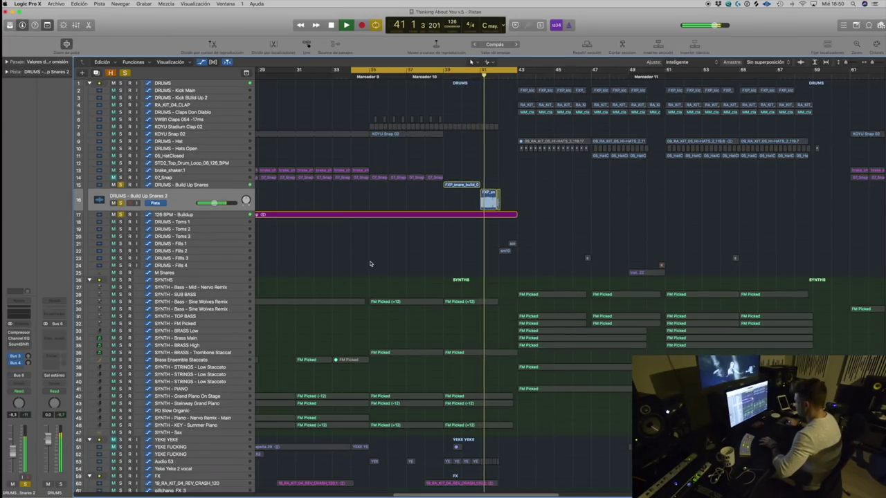
key("space")
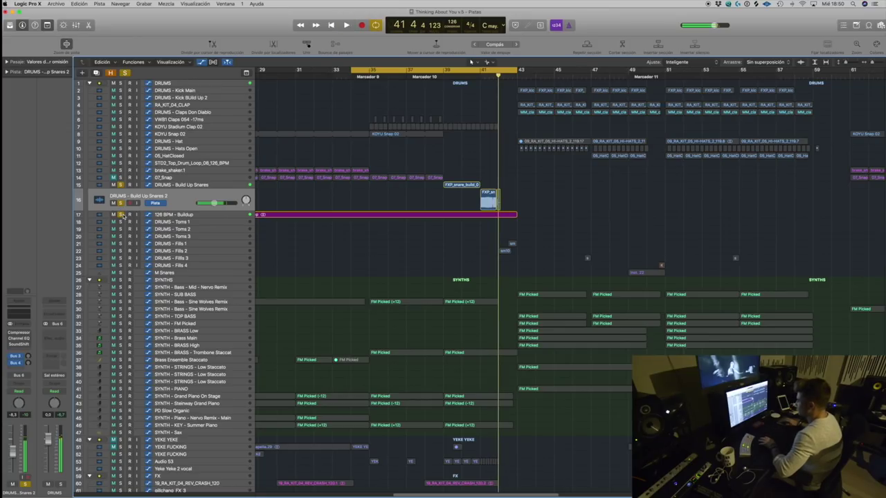
Step: Clear all the solos and solo the DRUMS - Fills 1 and Fills 2 tracks
key("ctrl+alt+super+s")
scroll(446, 246, "down", 1)
left_click(187, 243)
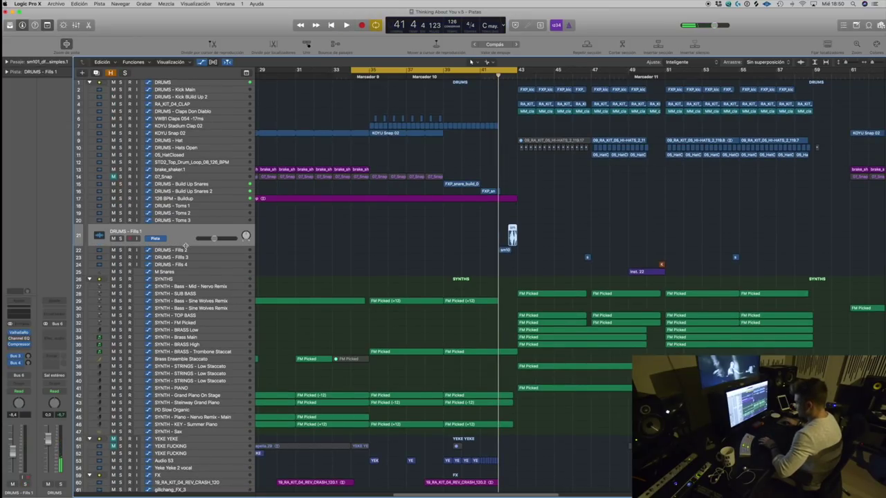
left_click(121, 237)
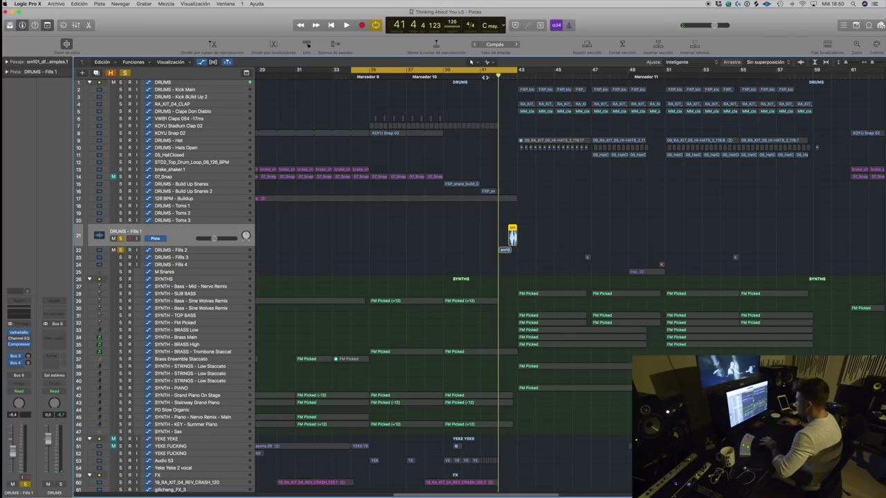
Step: Play the soloed drum fills and set a cycle range from bar 42 to bar 43
key("space")
left_click(496, 72)
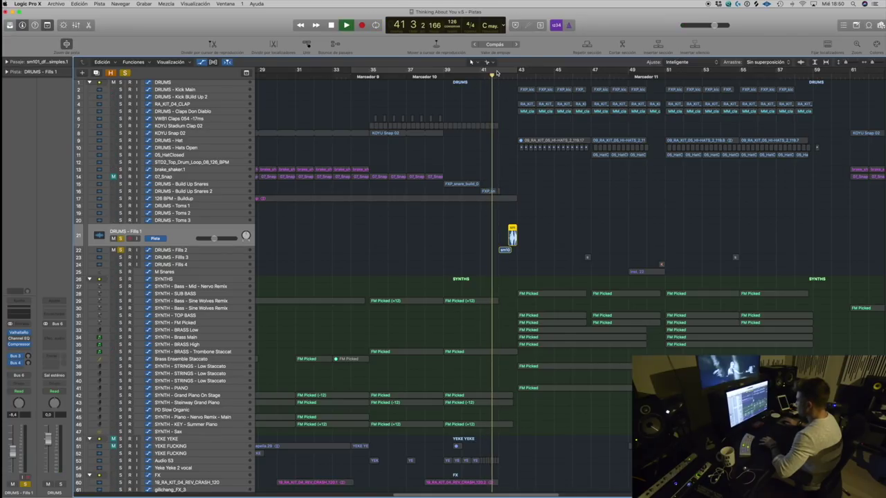
left_click_drag(496, 72, 515, 72)
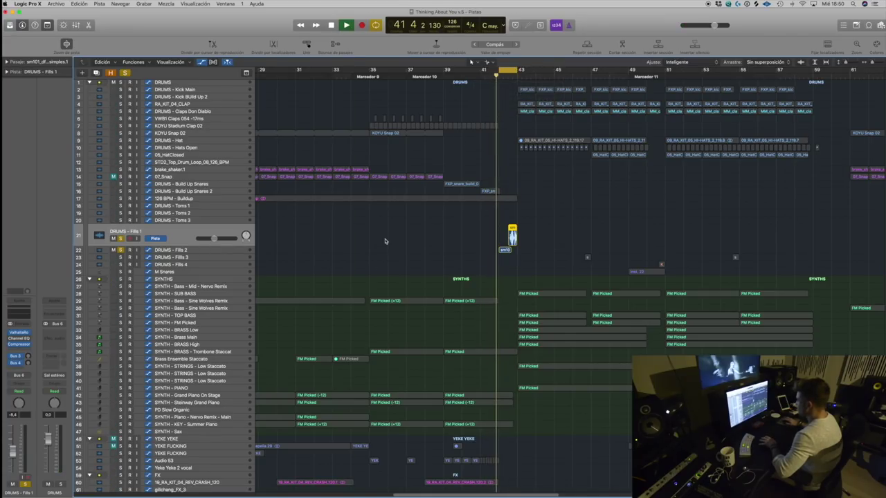
Step: Open the Compressor and FF Pro-L plug-ins of the Fills 2 track for inspection, leaving only FF Pro-L open
left_click(158, 250)
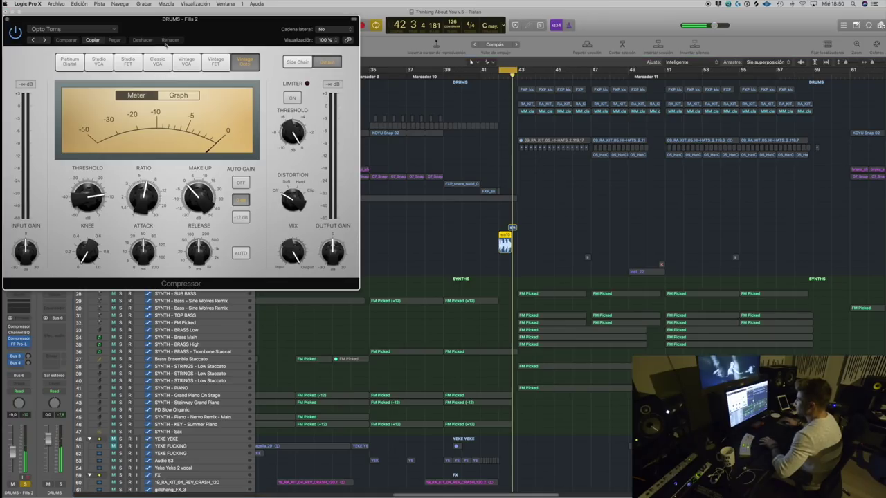
left_click_drag(176, 20, 555, 60)
left_click_drag(382, 54, 424, 110)
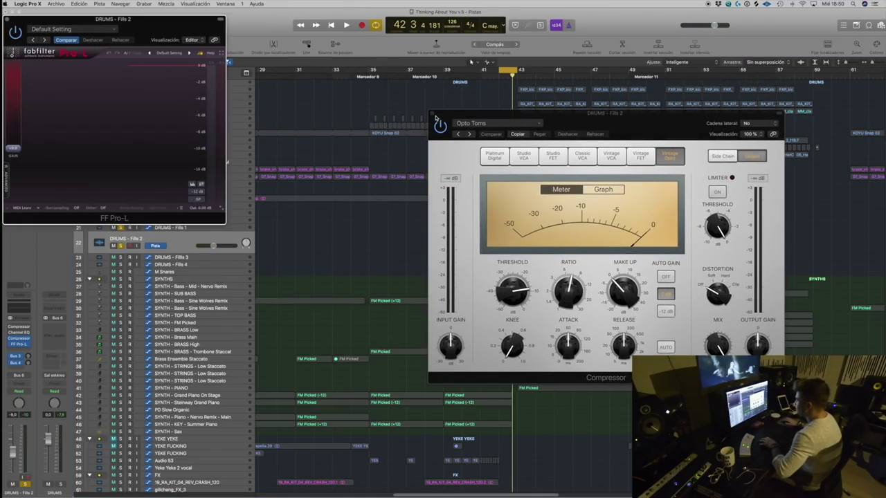
left_click(434, 115)
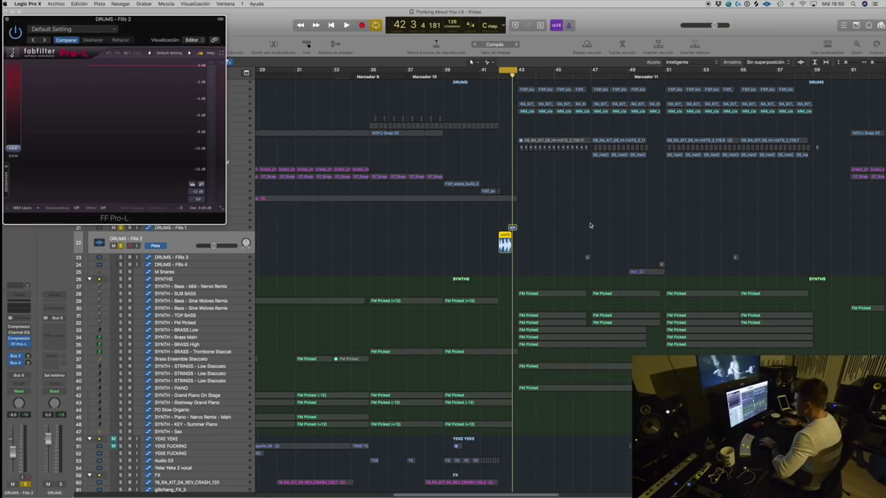
Step: Close the FF Pro-L plug-in, select the DRUMS - Fills 1 track and play the two soloed drum fills
left_click(8, 20)
left_click(163, 229)
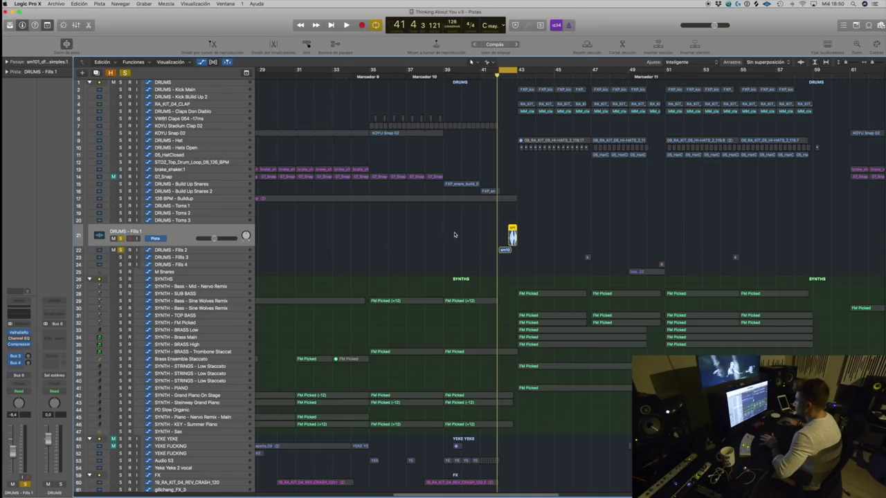
key("space")
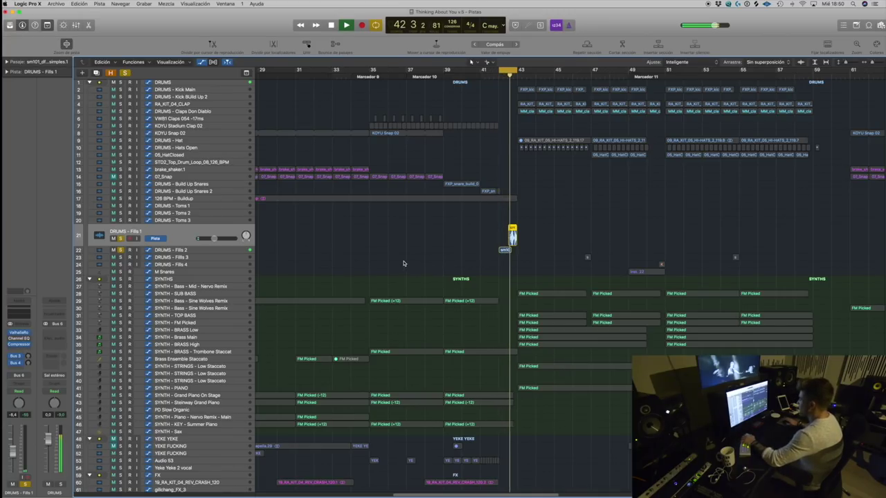
scroll(109, 255, "down", 3)
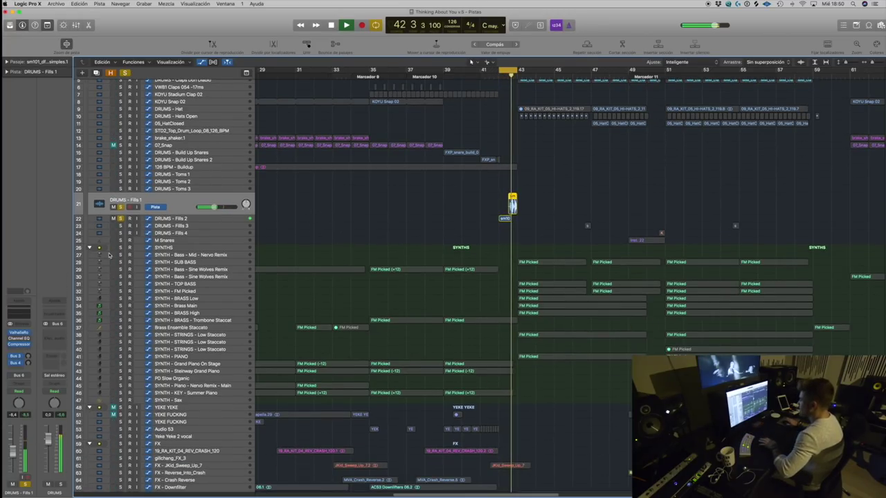
key("space")
Step: Select the DRUMS - Fills 3 track and remove the solo from the Fills 1 and Fills 2 tracks
left_click(271, 225)
key("super+Left")
key("super+Left")
key("super+Up")
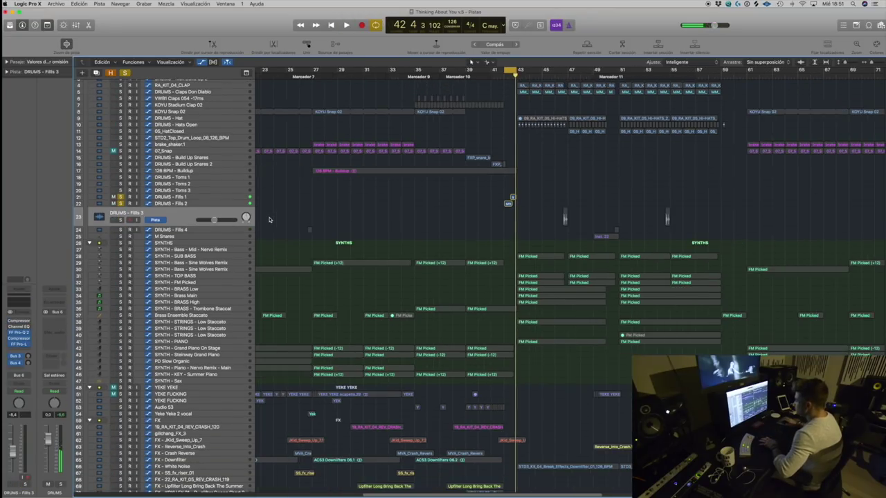
left_click_drag(120, 204, 120, 197)
scroll(374, 143, "down", 1)
Step: Move the playhead to bar 34 and set a new cycle range from bar 35 to bar 43
key("c")
left_click(405, 76)
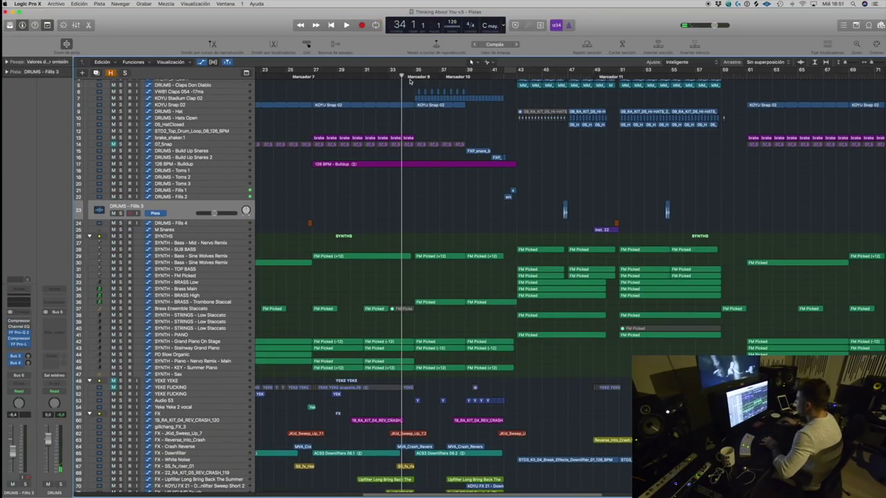
left_click_drag(410, 77, 515, 81)
Step: Solo the SYNTH - BRASS - Trombone Staccat track and select its two FM Picked regions
scroll(494, 279, "down", 2)
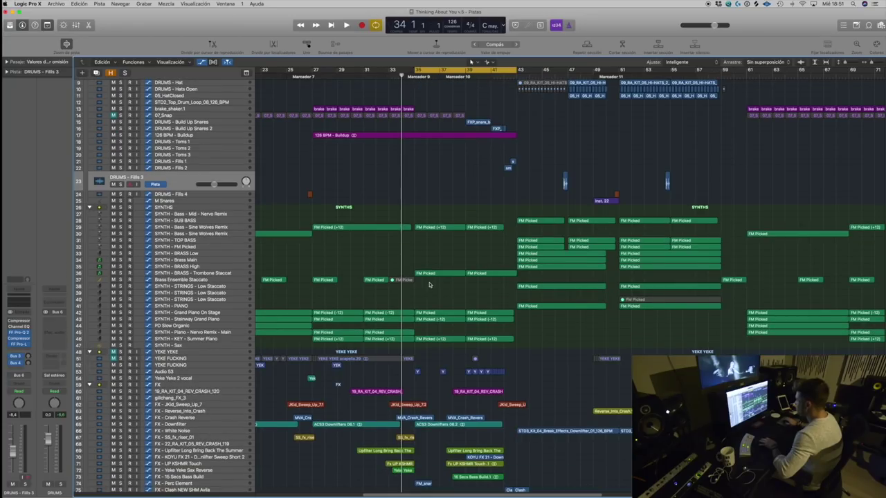
left_click(217, 275)
key("s")
key("super+Right")
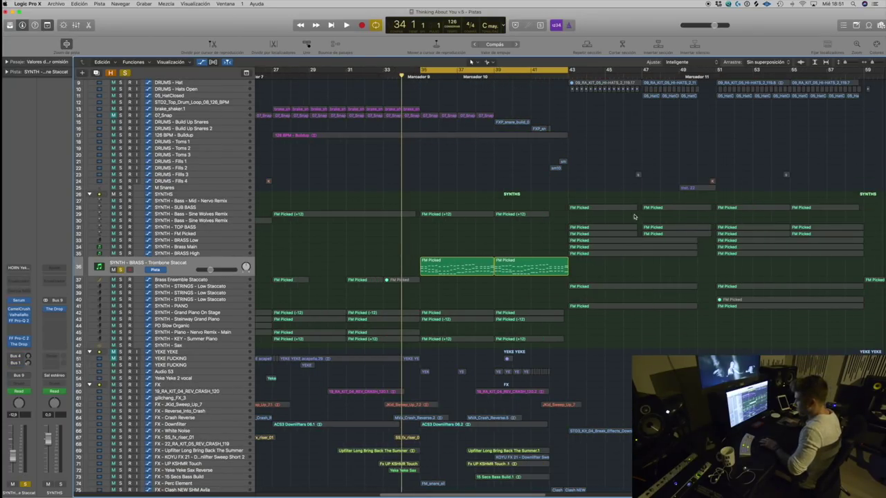
left_click(208, 264)
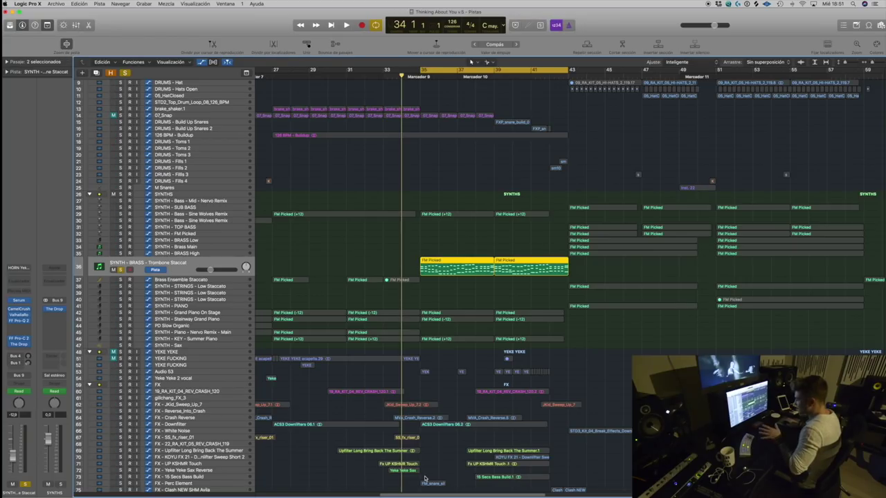
scroll(371, 275, "right", 2)
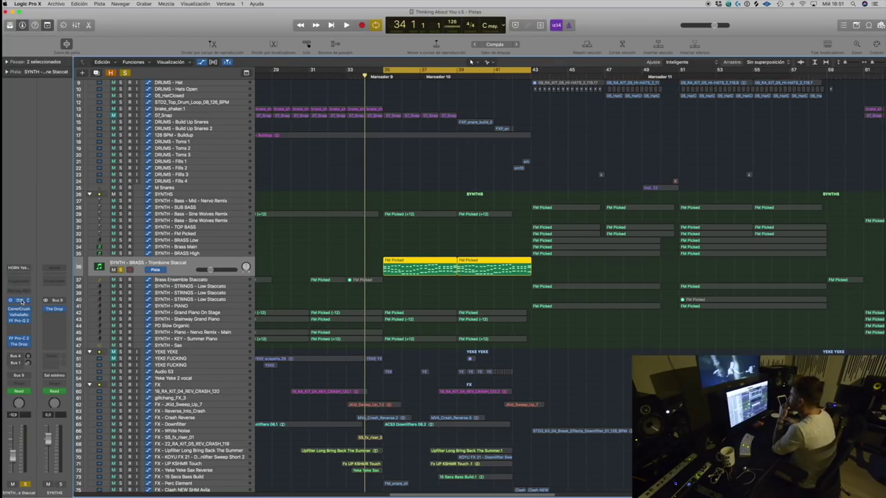
Step: Open the trombone track's Serum instrument, browse the User presets in KSHMR & 7 SKIES - SYMPHONY, and close it without changing the preset
left_click(60, 278)
left_click(610, 83)
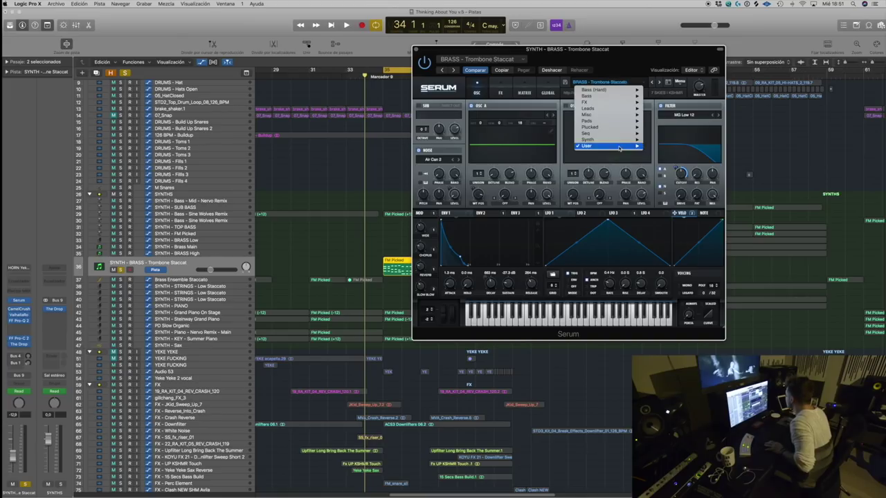
left_click(592, 58)
left_click(599, 82)
mouse_move(586, 145)
mouse_move(685, 176)
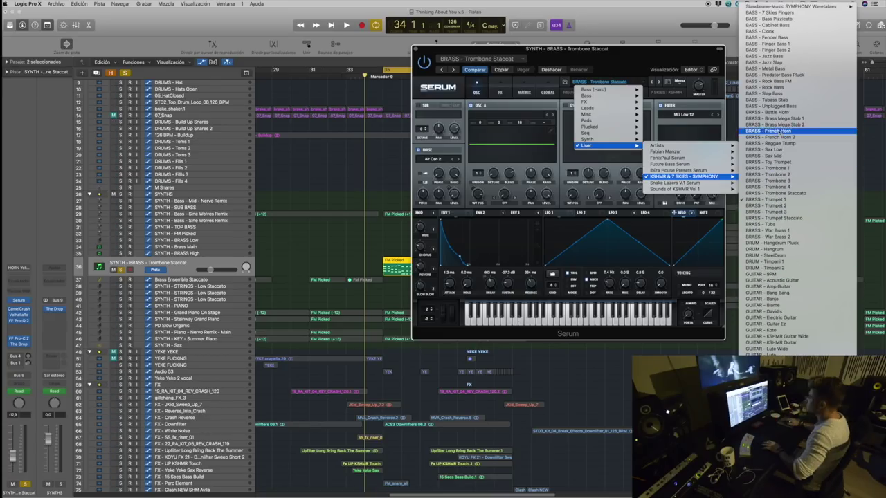
left_click_drag(612, 53, 627, 53)
left_click(432, 50)
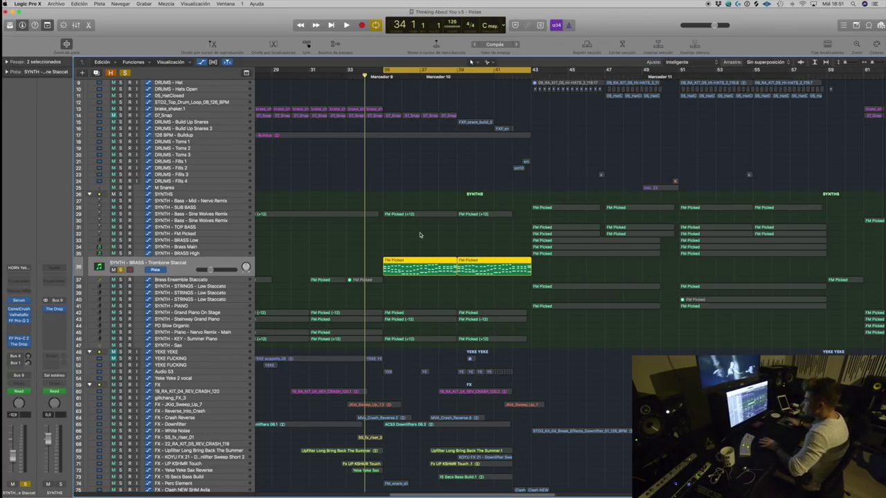
Step: Play the soloed trombone, adding the Grand Piano On Stage and the upper Bass - Sine Wolves Remix track to the solo, and stop near bar 43
key("space")
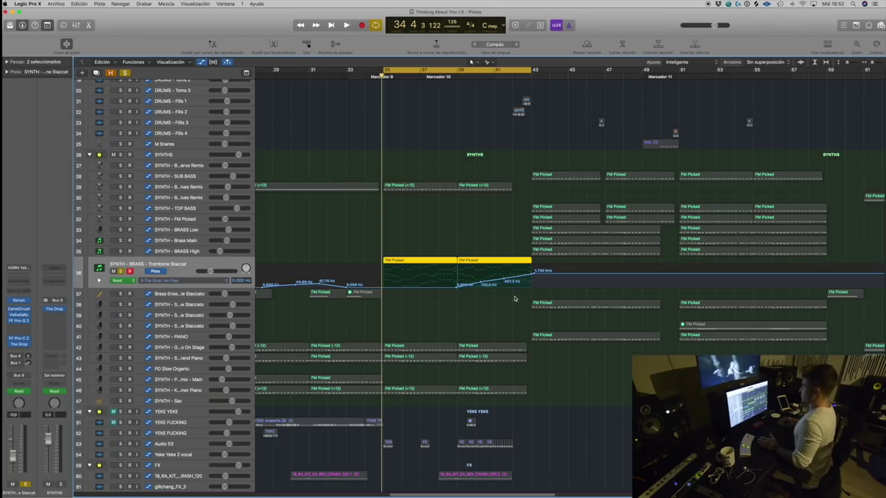
key("space")
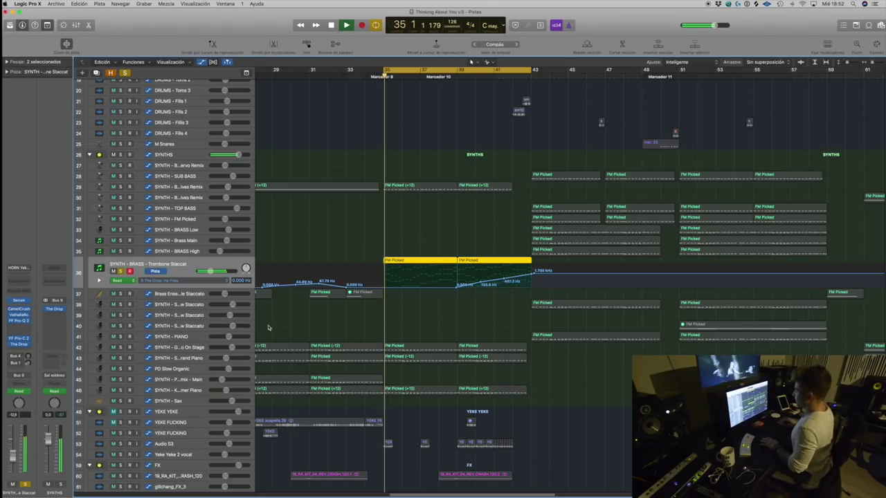
left_click(120, 347)
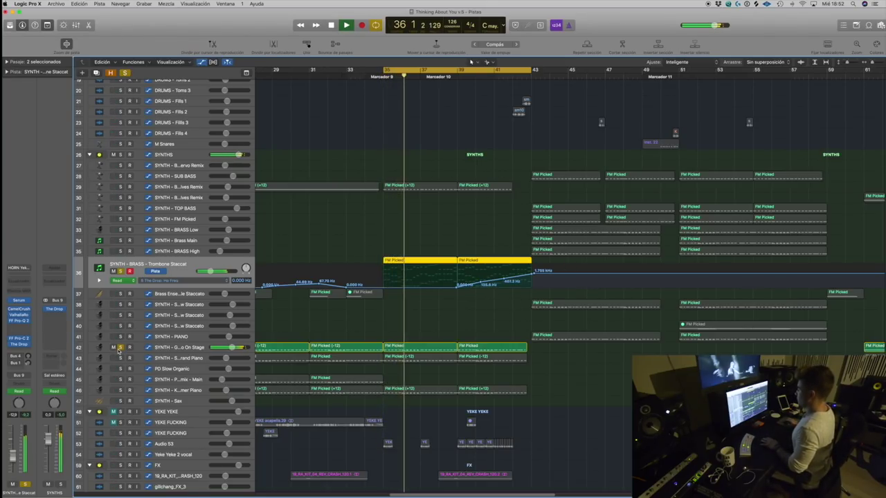
left_click(120, 186)
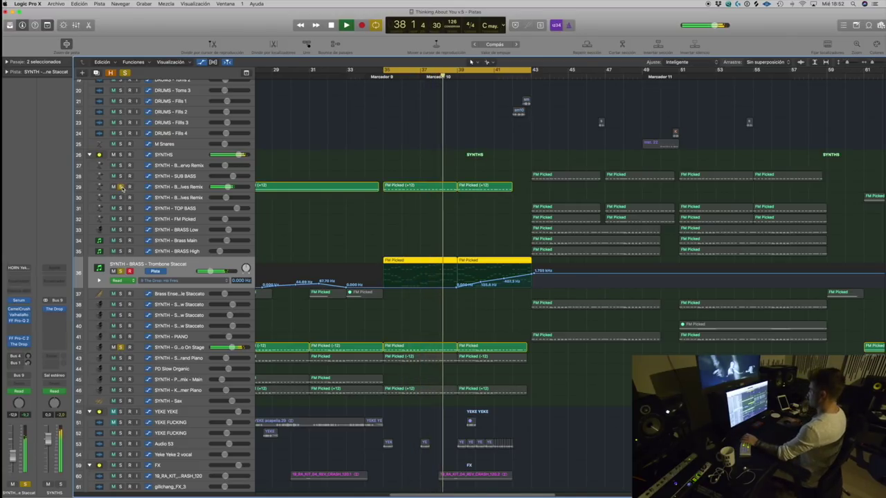
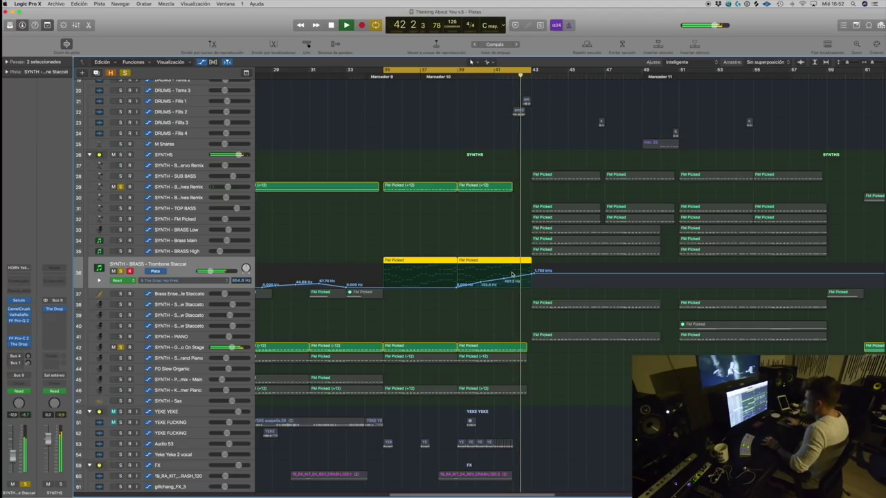
key("space")
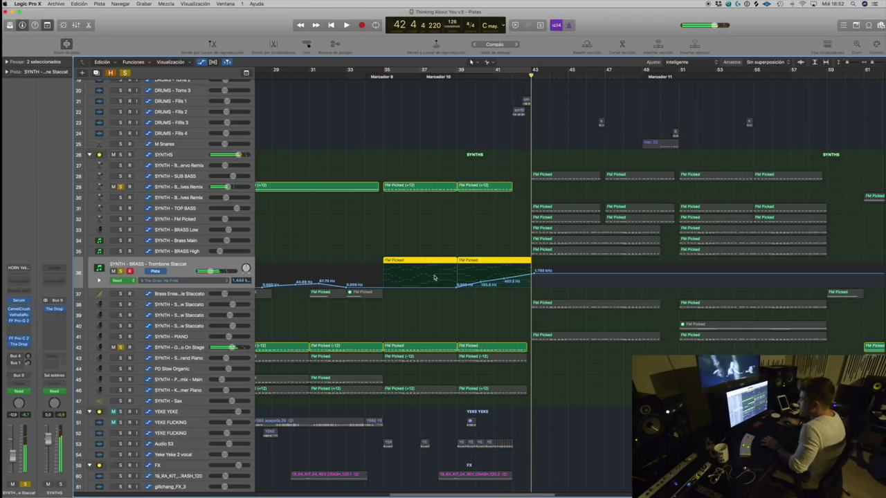
Step: Limit the solo to the trombone track and play it briefly from bar 35 with its effect plug-ins bypassed
left_click(119, 271)
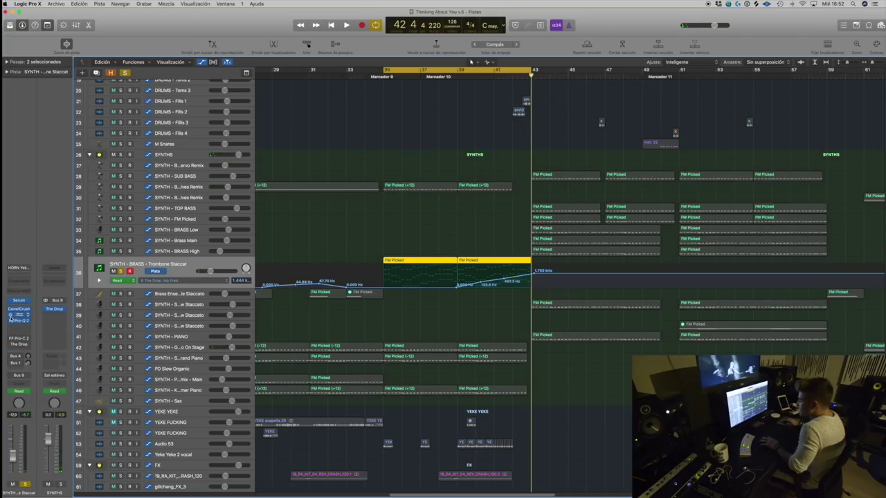
key("space")
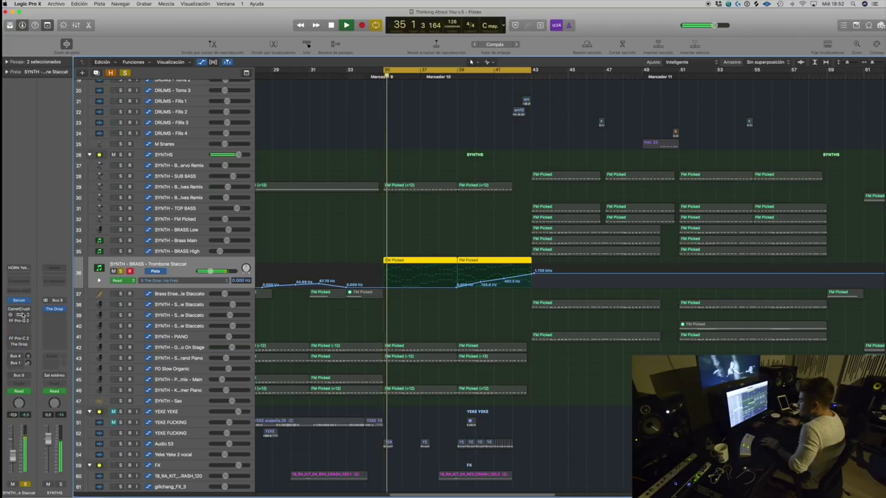
key("space")
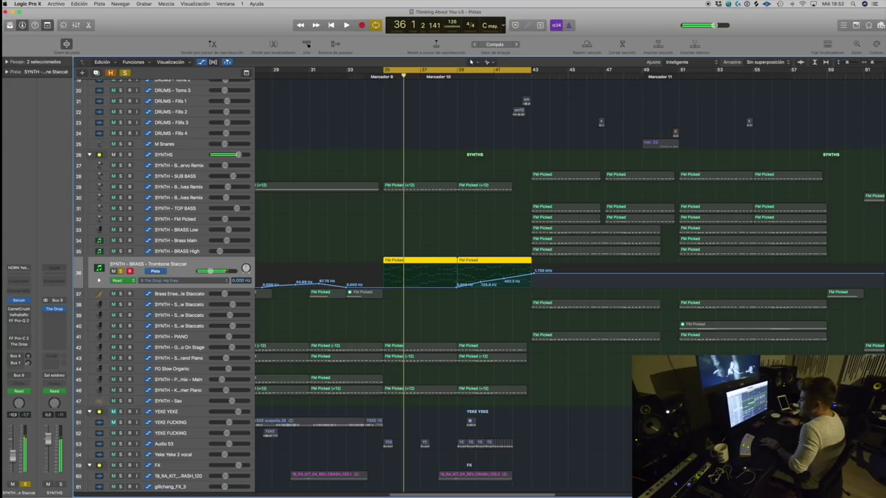
Step: Re-enable and open the trombone's CamelCrusher, ValhallaRoom, FF Pro-Q 2 and FF Pro-C 2 plug-ins for inspection
left_click(19, 309)
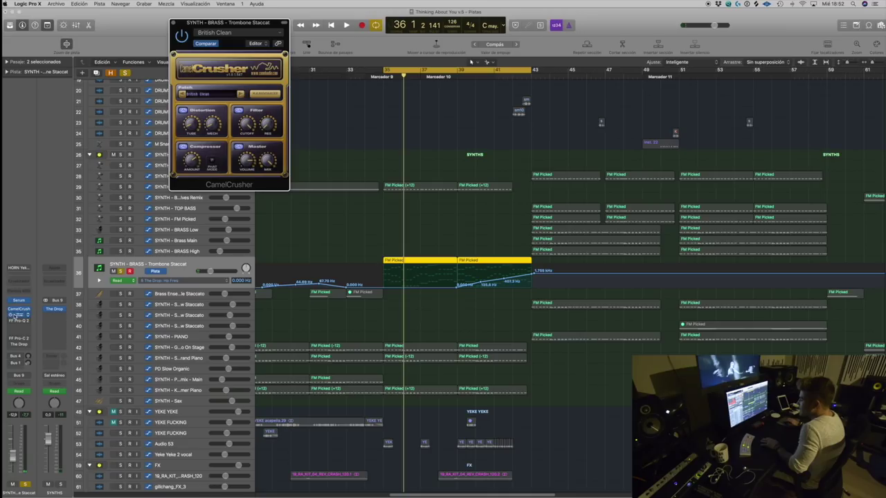
left_click(13, 317)
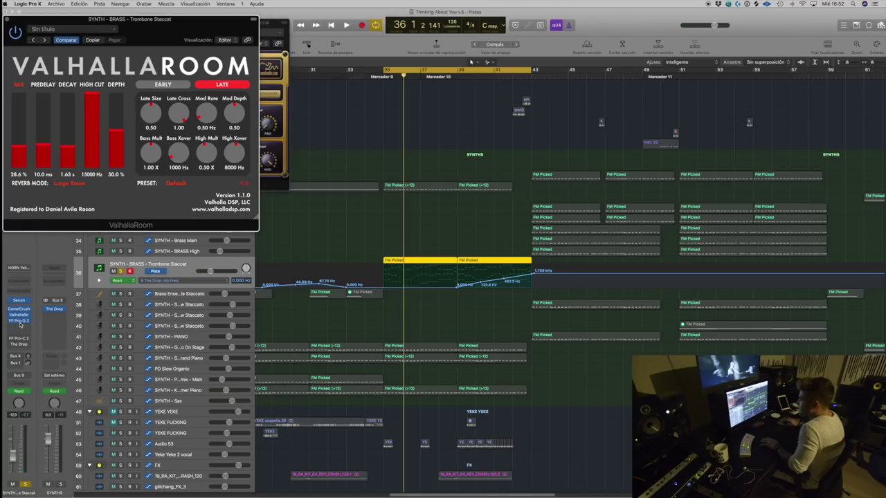
left_click(19, 321)
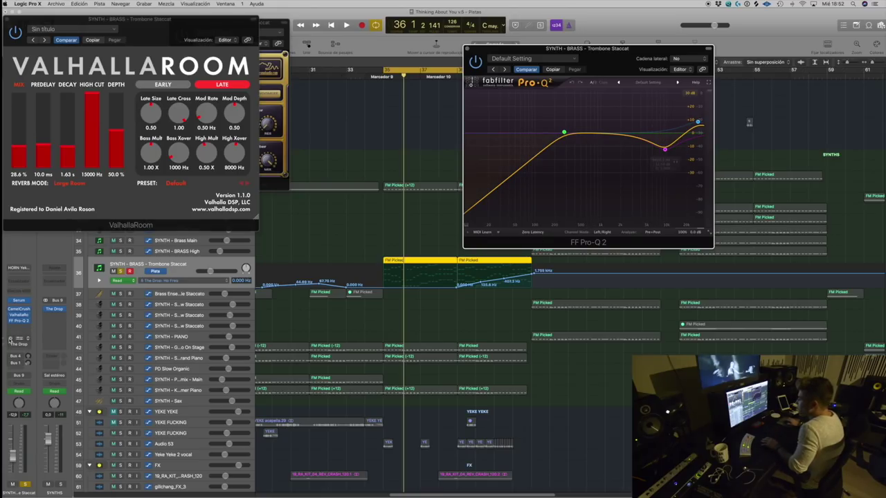
left_click(18, 338)
left_click_drag(93, 35, 242, 104)
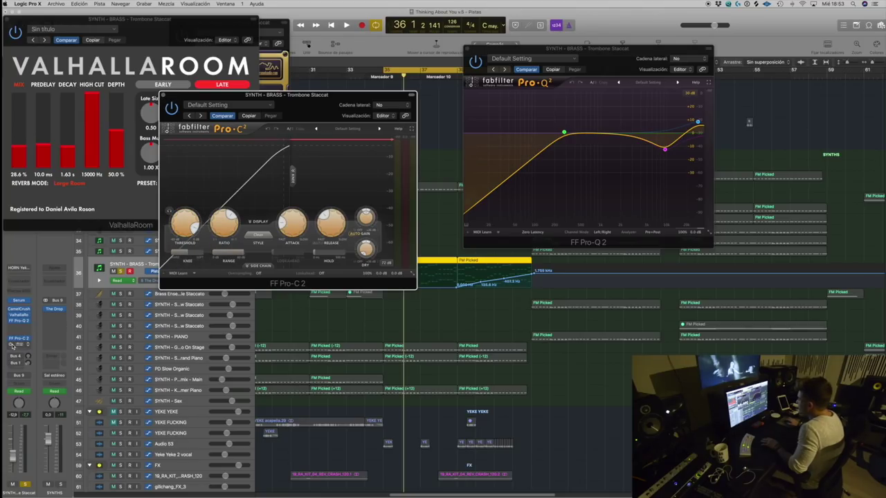
Step: Close all the trombone track's plug-in windows and re-enable The Drop
left_click(468, 49)
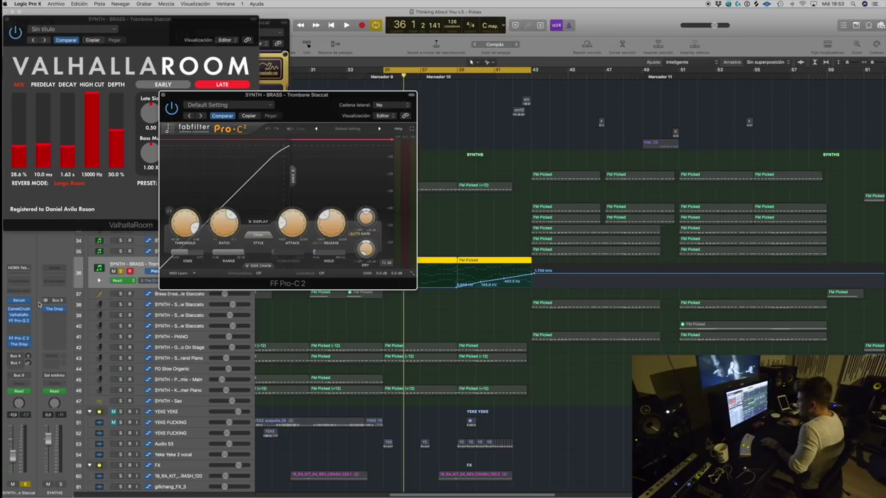
left_click(163, 95)
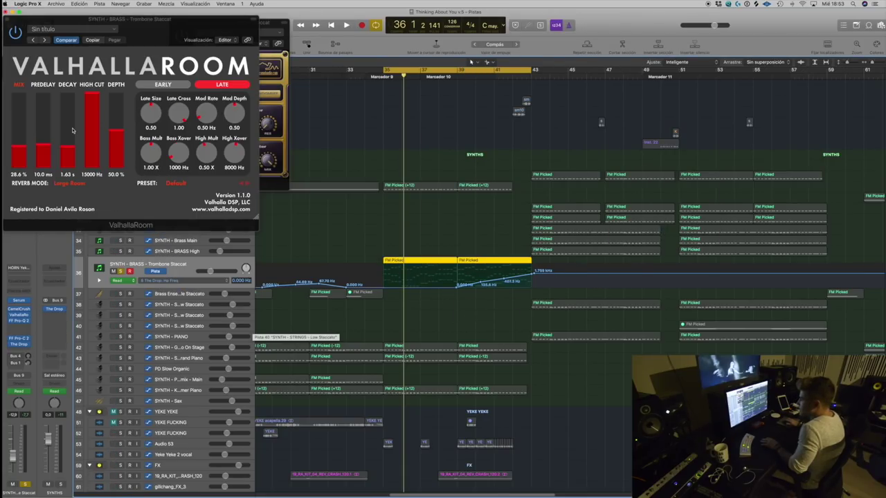
left_click(7, 20)
left_click(174, 24)
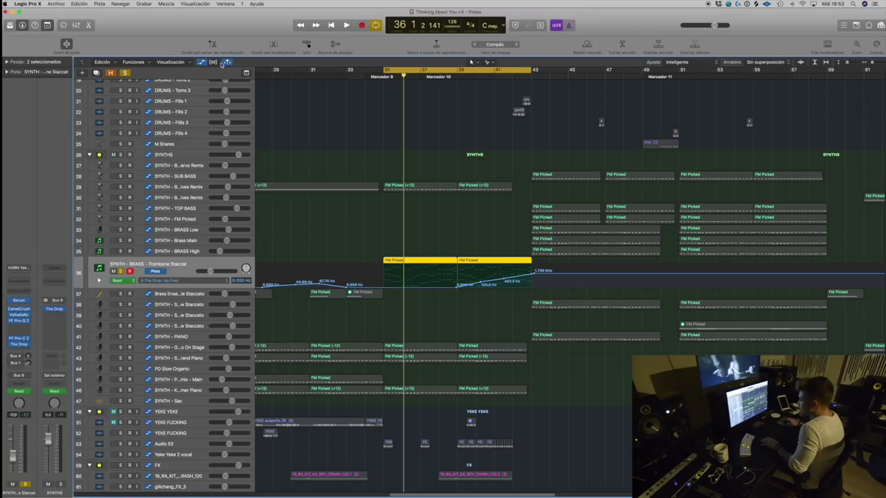
Step: Clear the solo on the SYNTH - BRASS - Trombone Staccat track
scroll(507, 393, "down", 5)
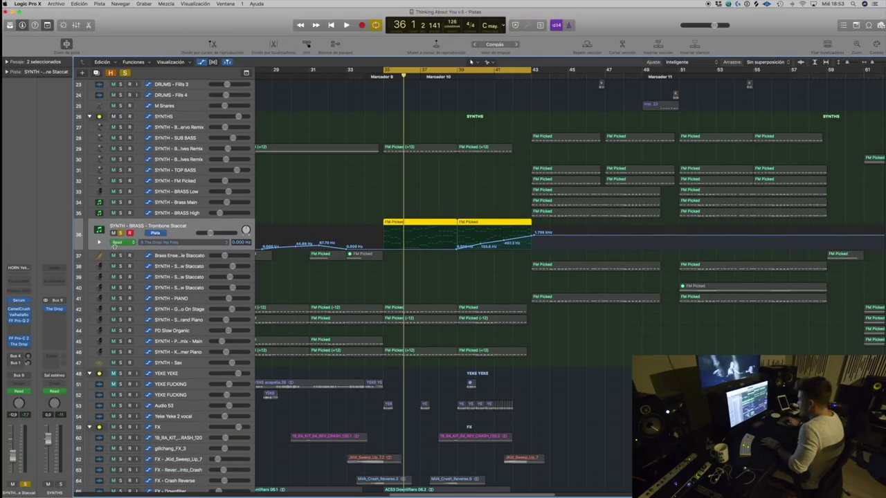
key("ctrl+s")
scroll(508, 393, "down", 6)
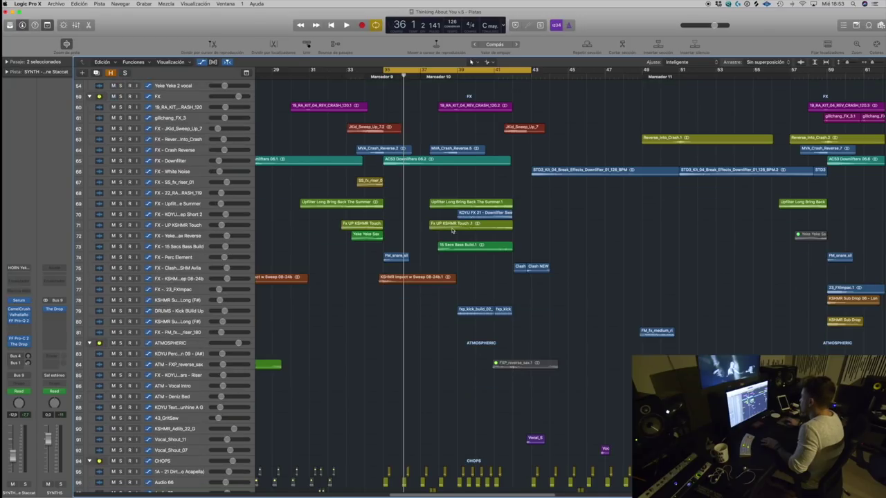
Step: Select the formats down track in the Suma 14 group and play the full mix from bar 35
scroll(452, 231, "up", 1)
scroll(477, 262, "up", 3)
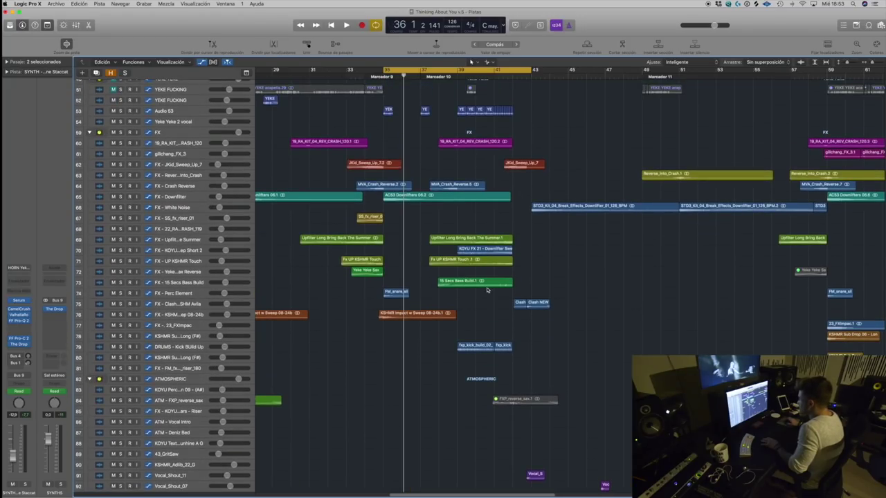
scroll(474, 291, "down", 7)
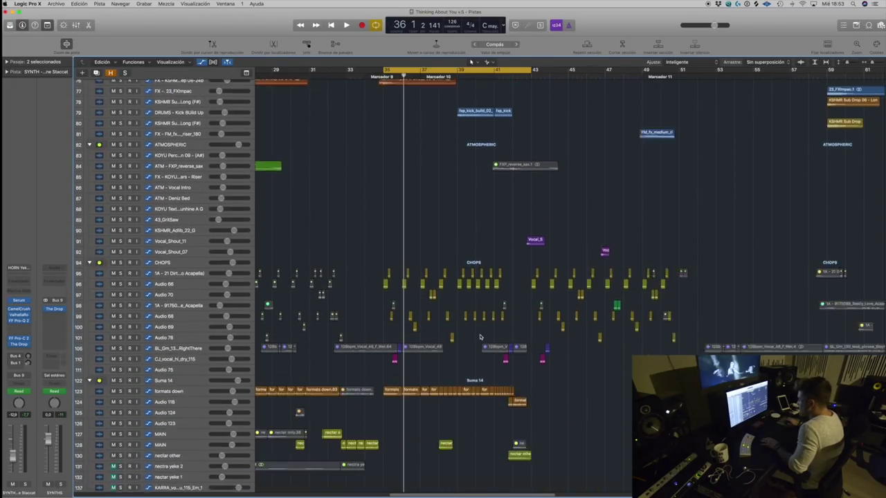
left_click(199, 363)
key("space")
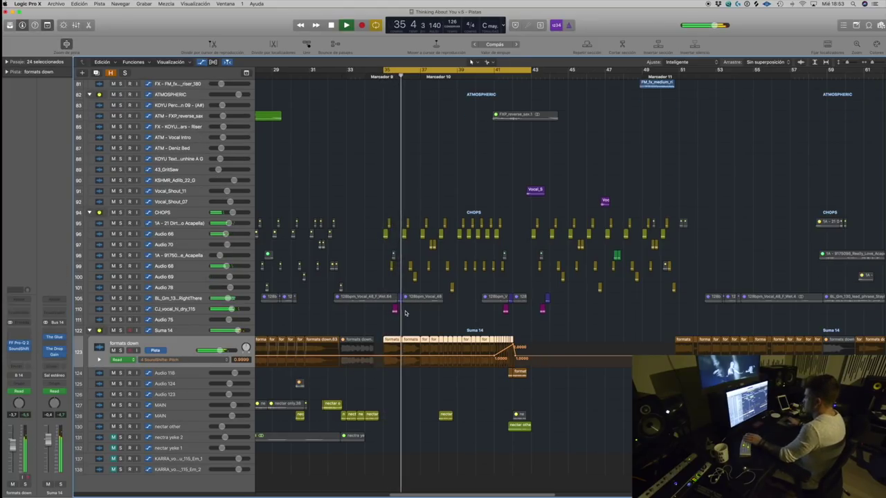
Step: Hide the track automation and look over the tracks from DRUMS down to Suma 14 during playback
key("a")
scroll(478, 249, "up", 8)
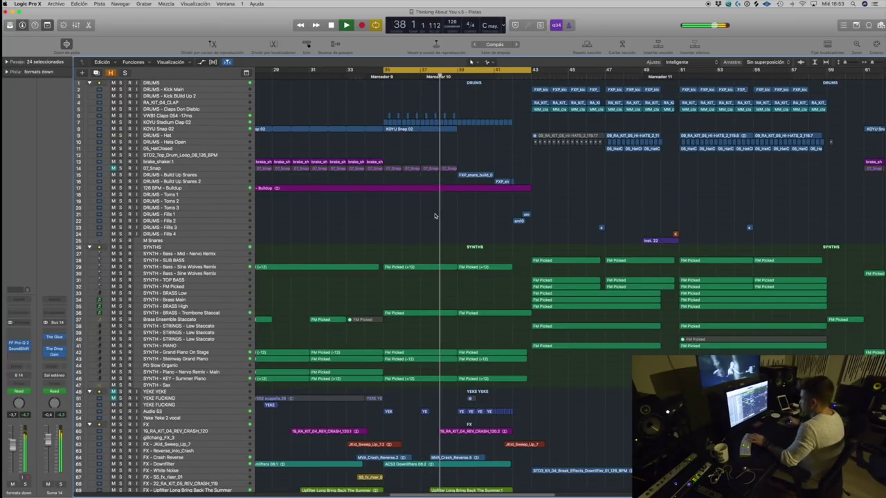
scroll(471, 239, "down", 6)
scroll(425, 345, "down", 3)
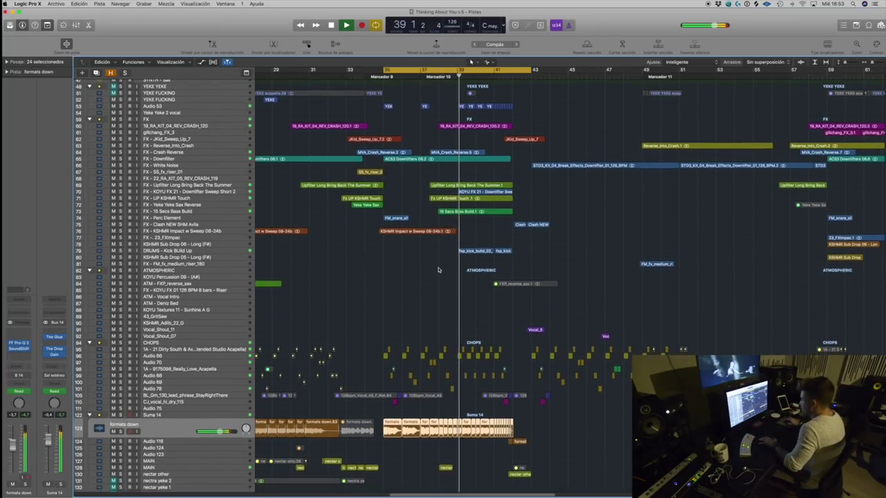
Step: Audition the soloed formats down track from bar 35 and examine its SoundShifter pitch automation
left_click(418, 422)
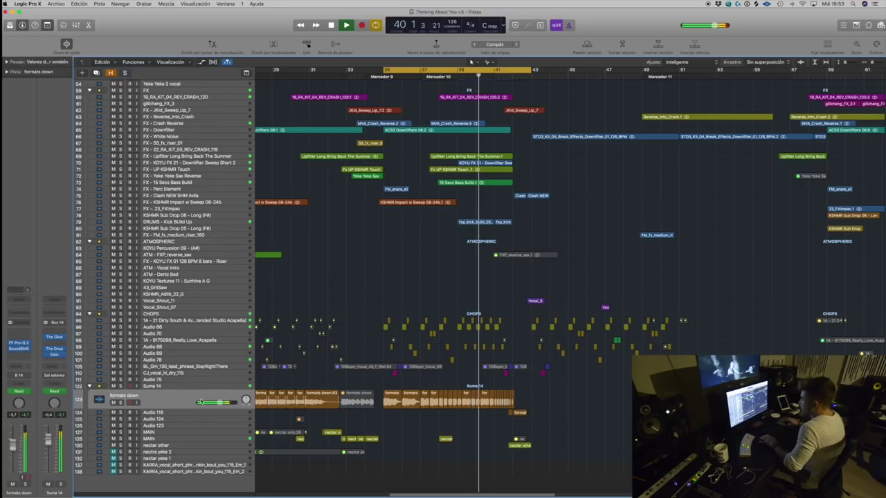
key("space")
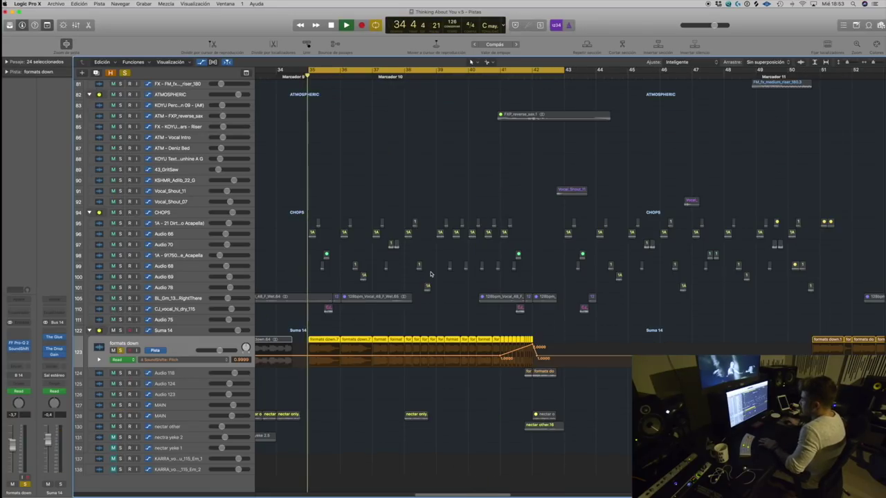
key("space")
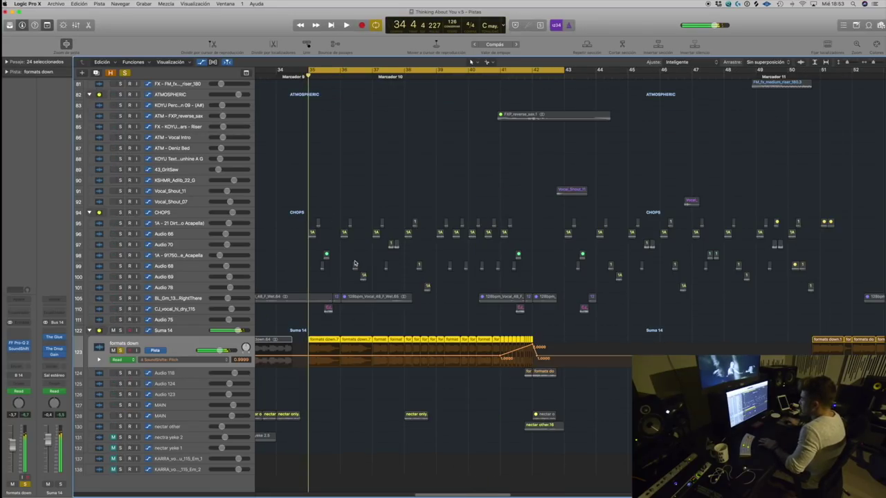
scroll(348, 296, "left", 2)
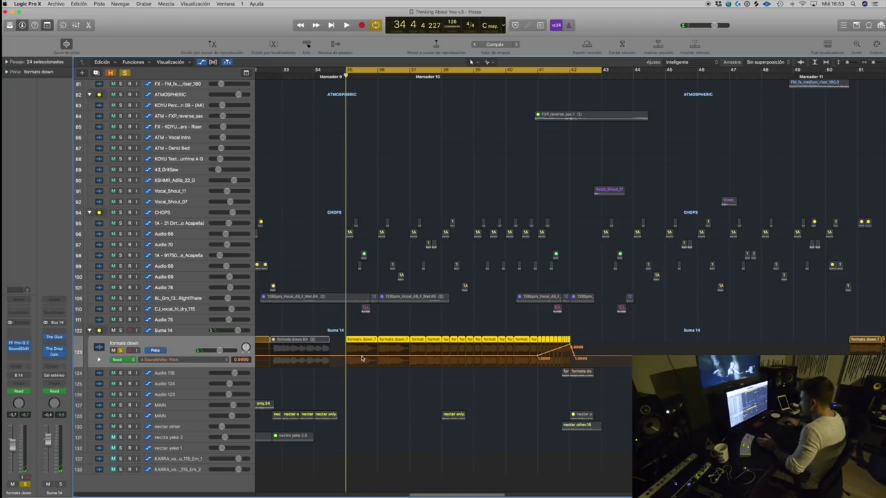
left_click(337, 358)
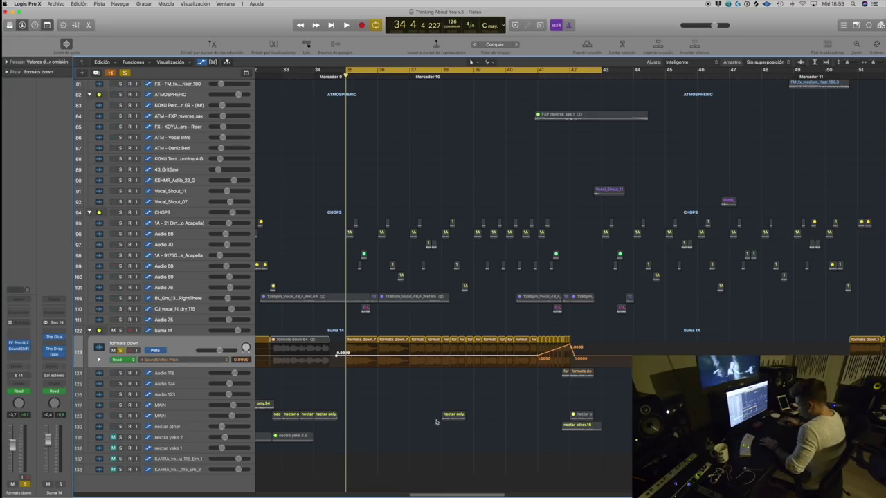
Step: Solo the MAIN vocal track that has Valhalla mix automation and play it from bar 37
left_click(156, 417)
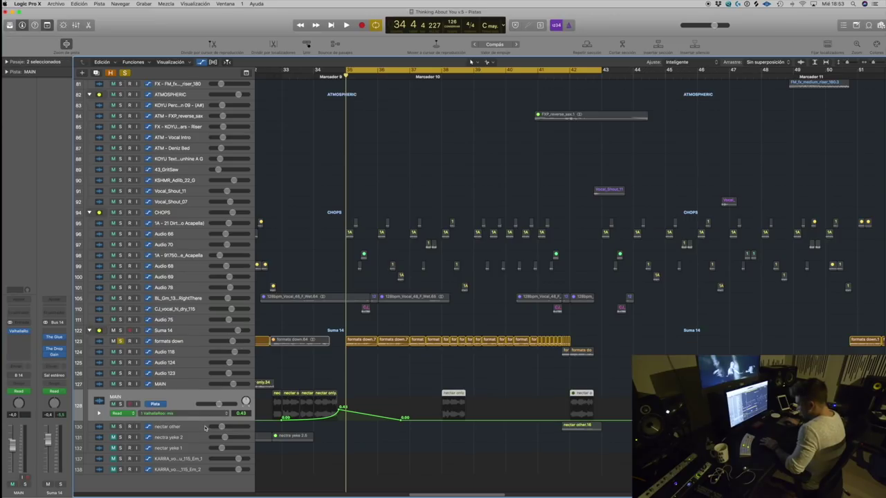
left_click(121, 404)
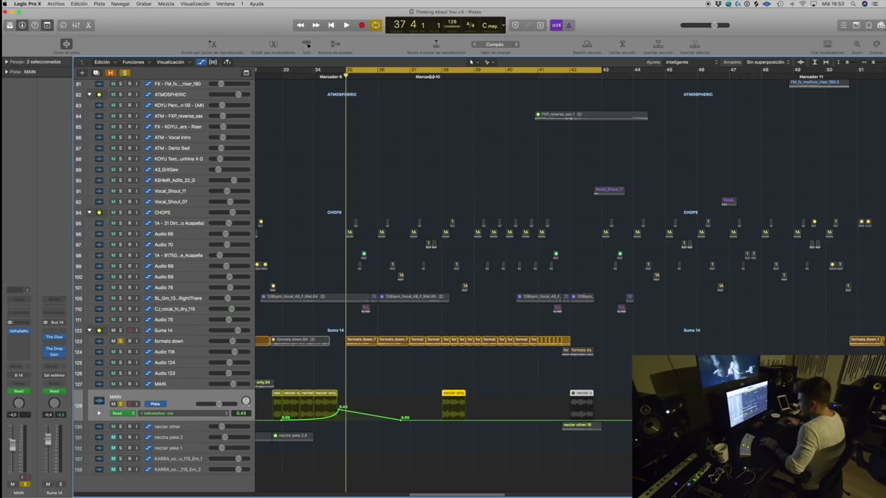
key("space")
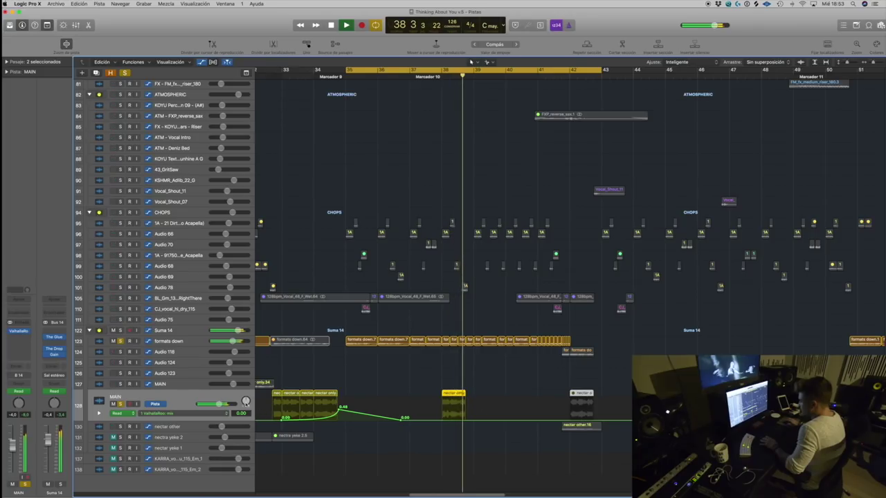
Step: Audition the whole Suma 14 group in solo, stop playback and clear the solo
left_click(121, 331)
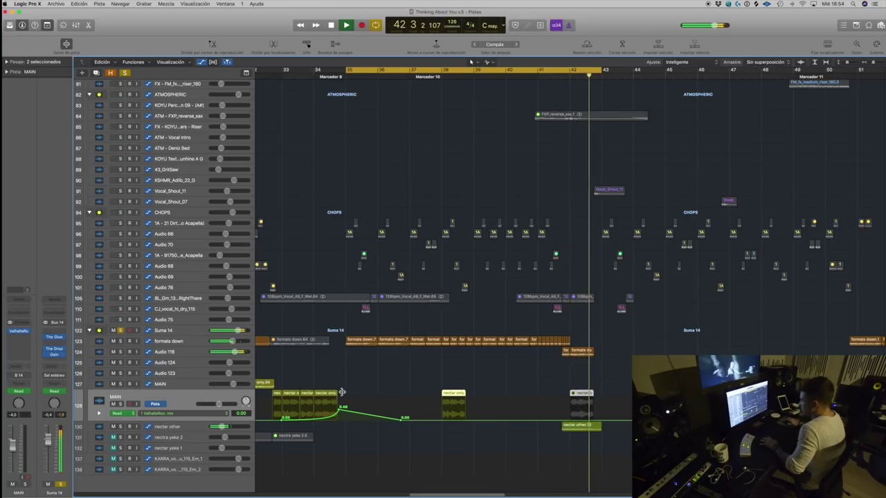
key("space")
left_click(121, 330)
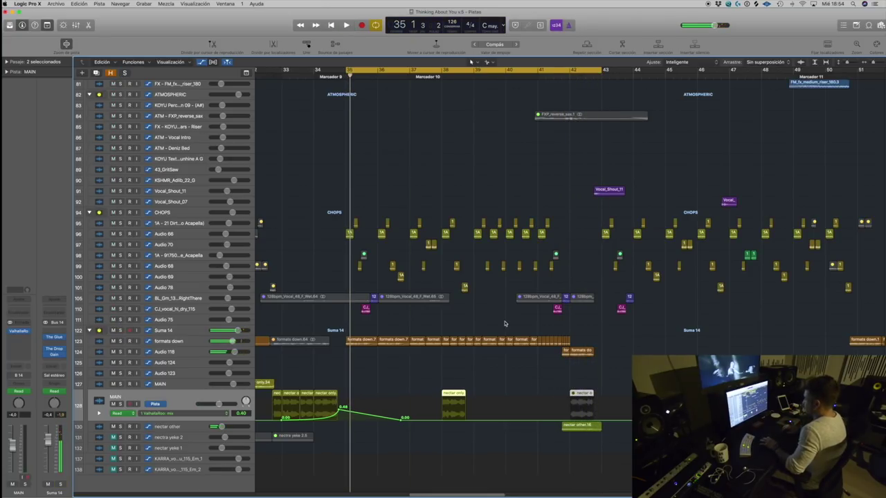
Step: Move the playhead to bar 42 beat 3 and set the cycle range from bar 43 to bar 51
key("super+Up")
key("super+Up")
key("super+Up")
key("super+Up")
key("super+Left")
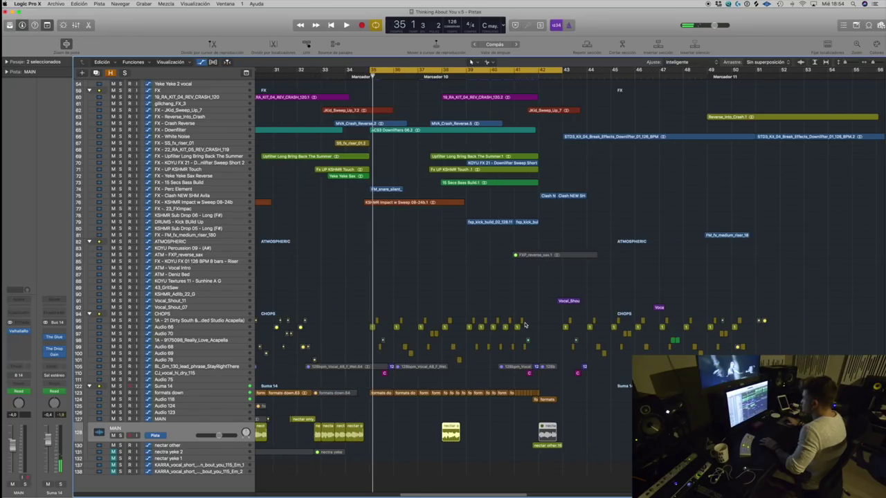
key("c")
scroll(537, 298, "up", 10)
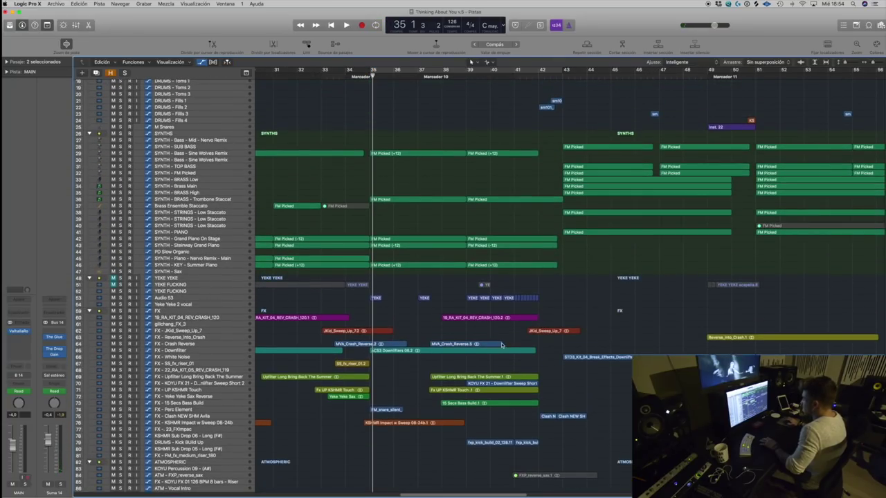
scroll(349, 354, "up", 5)
scroll(472, 459, "right", 3)
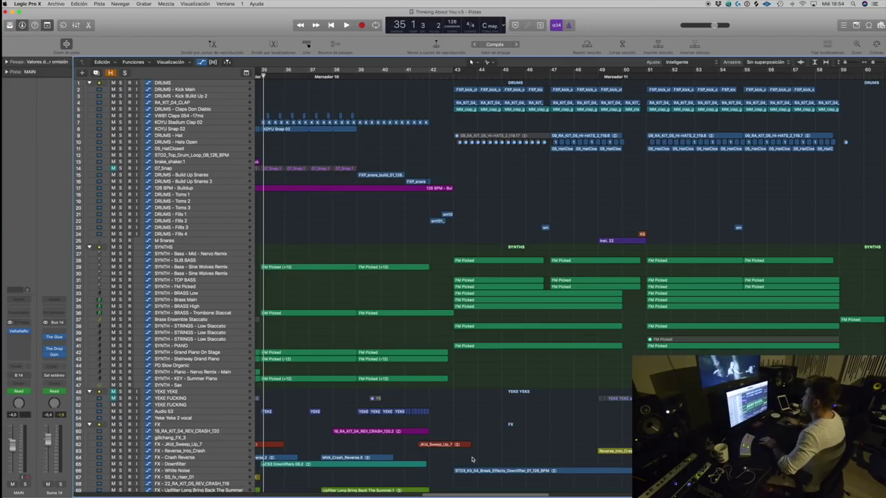
scroll(470, 495, "right", 3)
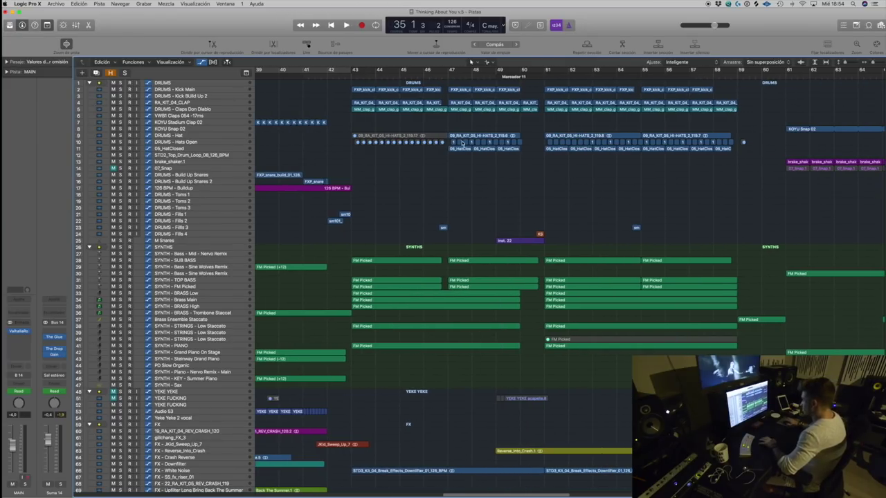
left_click(339, 73)
left_click_drag(353, 72, 546, 72)
Step: Select the CHOPS group track and solo it
scroll(449, 252, "down", 10)
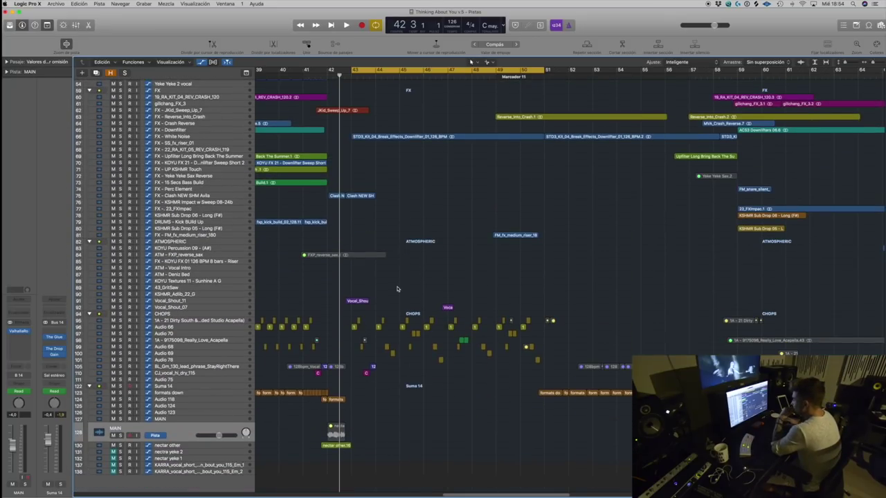
left_click(265, 314)
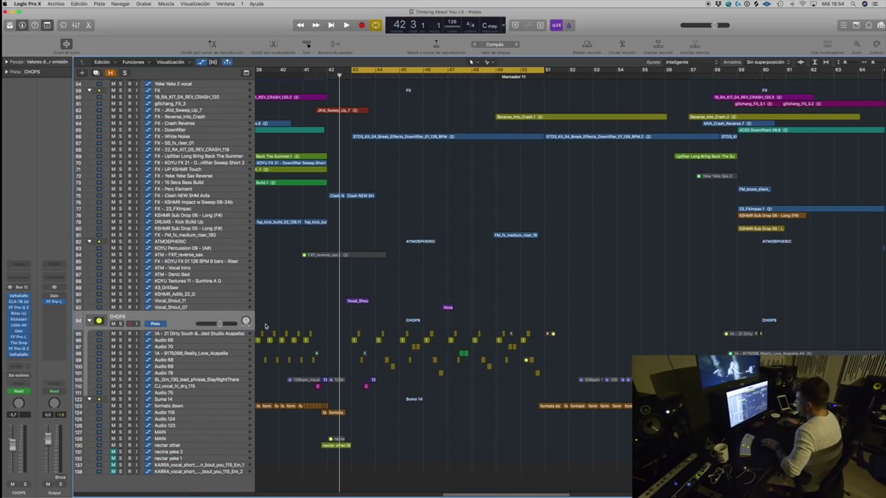
left_click(121, 324)
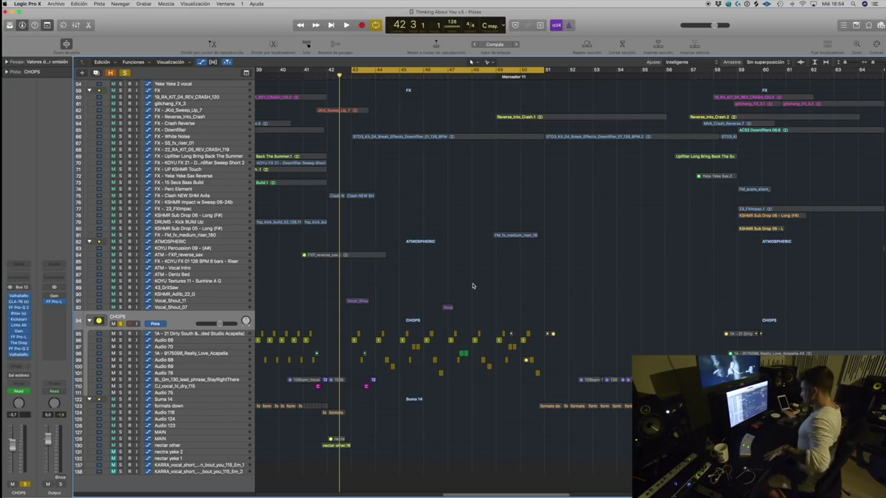
Step: Select the 1A - 21 Dirty South acapella track and examine its vocal chop in bar 43 up close
key("super+Down")
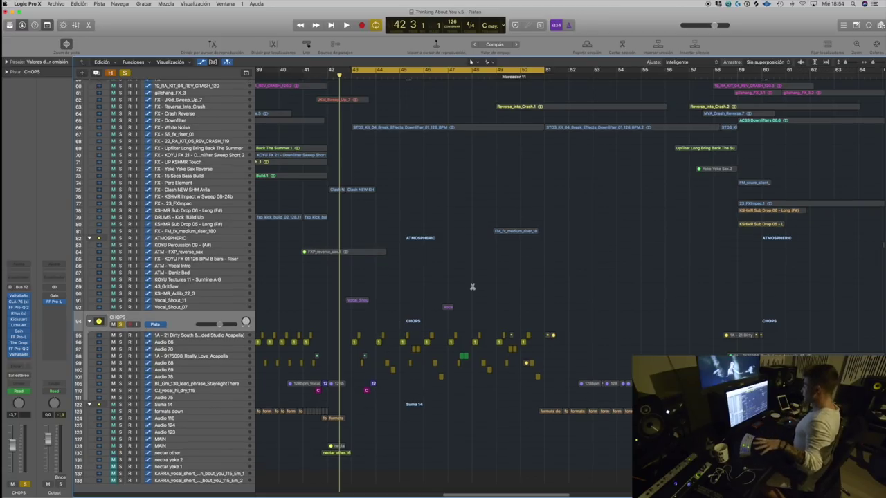
scroll(509, 306, "down", 3)
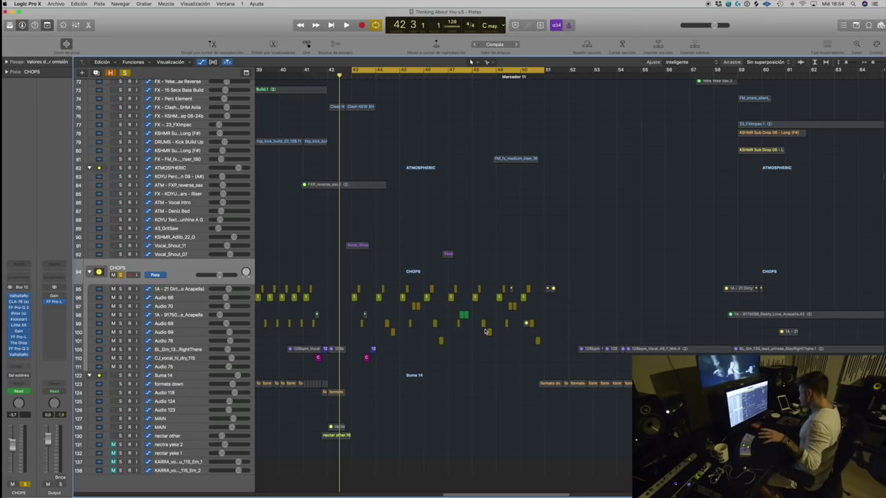
mouse_move(437, 495)
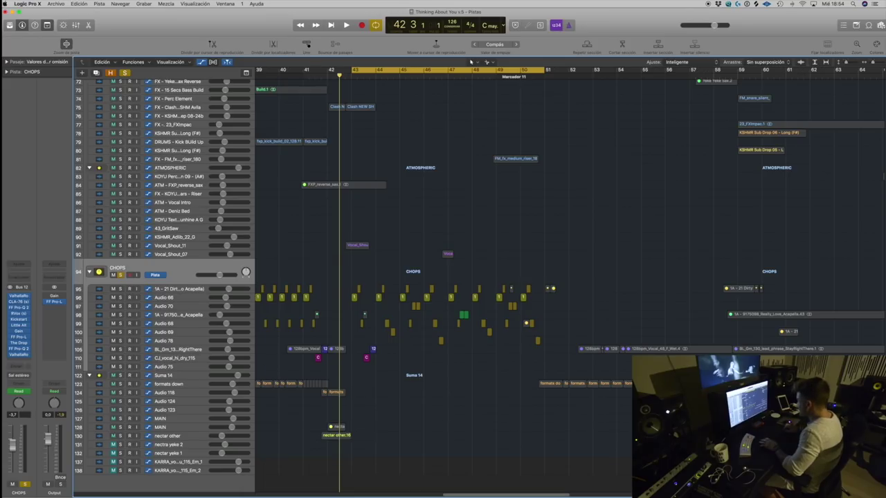
key("super+Right")
key("super+Right")
key("super+Right")
key("super+Right")
key("super+Right")
key("super+Right")
key("super+Right")
key("super+Right")
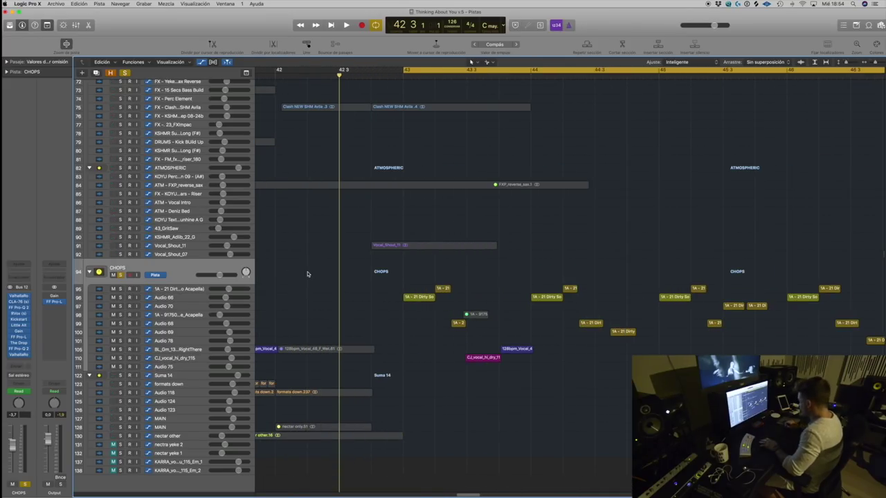
left_click(194, 289)
key("super+Right")
key("super+Right")
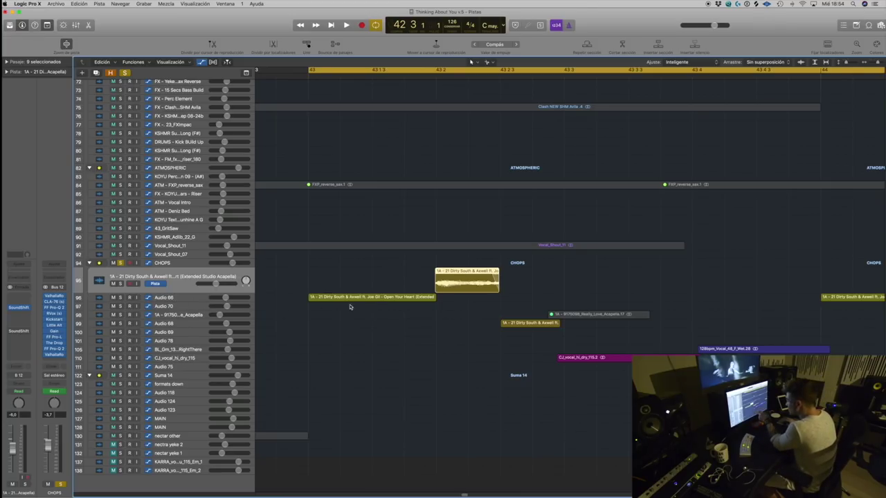
Step: Select the Really_Love_Acapella track and look over how the vocal chops are arranged from bar 43 to bar 51
left_click(192, 319)
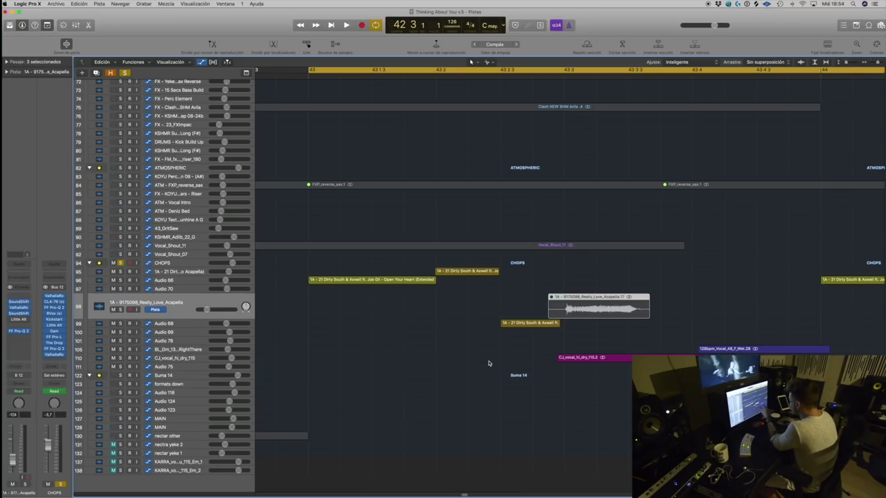
left_click(638, 328)
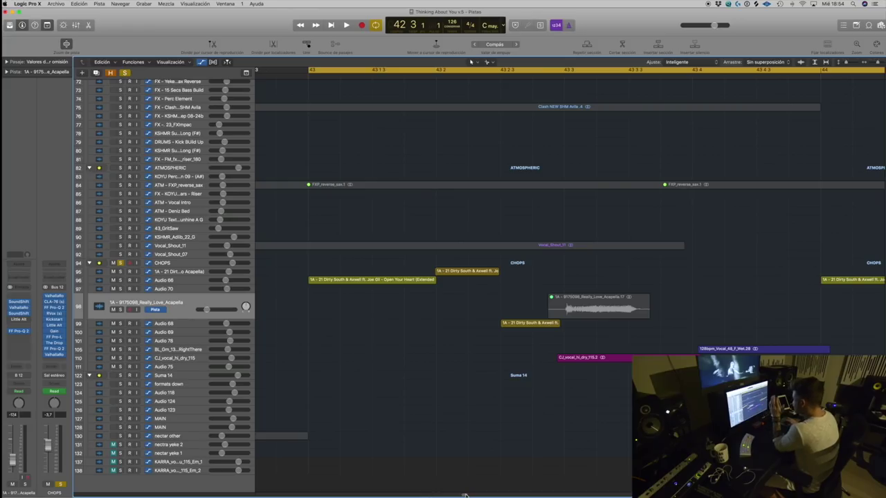
scroll(465, 496, "right", 10)
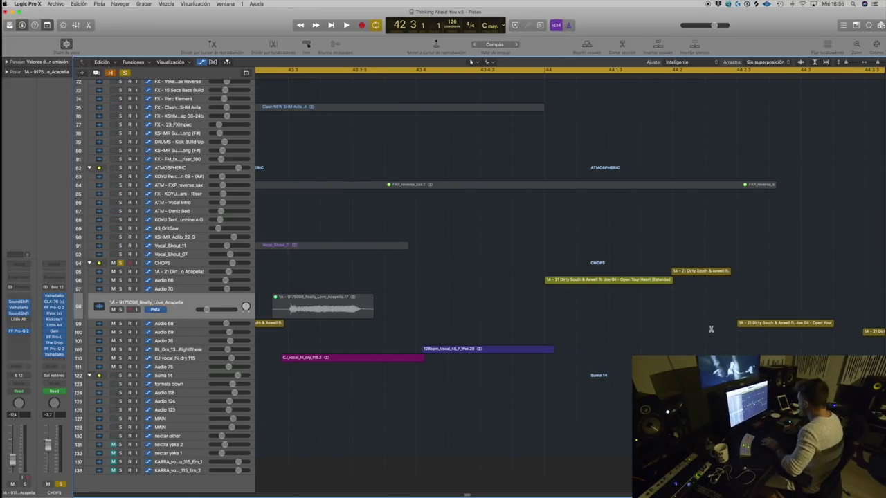
key("super+Left")
key("super+Left")
key("super+Left")
key("super+Left")
key("super+Left")
key("super+Left")
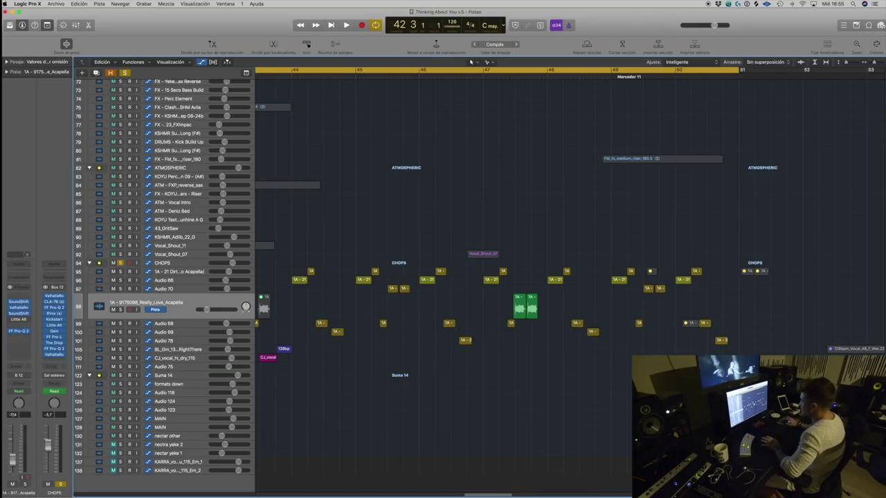
Step: Copy the Audio 66 vocal chop at bar 44 onto a new audio track below the last track
scroll(299, 380, "up", 5)
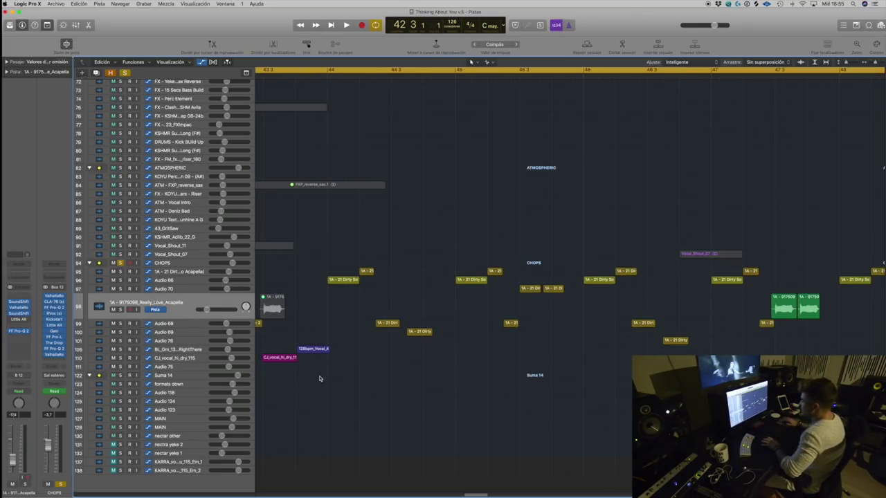
left_click(187, 281)
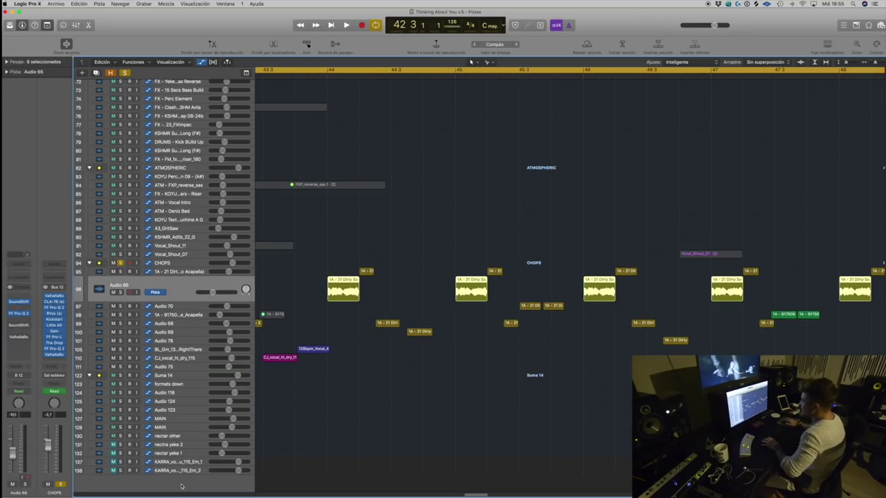
left_click(417, 451)
left_click_drag(343, 280, 344, 474)
left_click(331, 435)
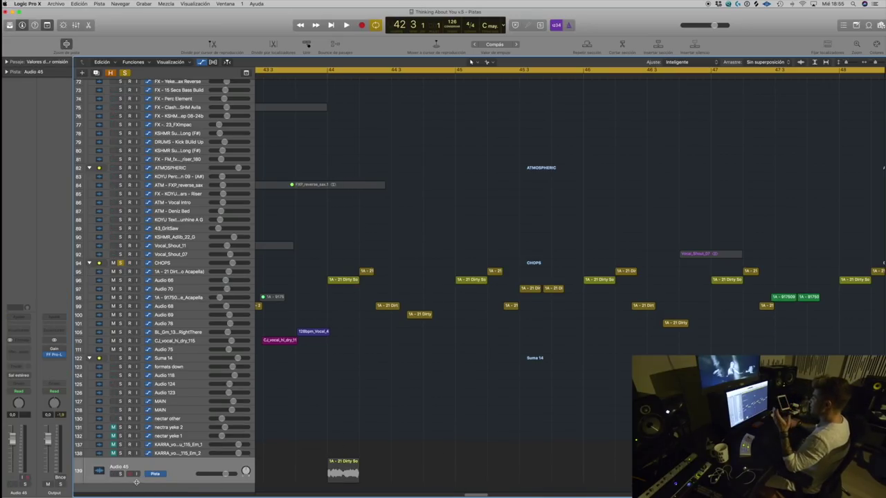
Step: Turn off solo on the CHOPS stack and solo the new Audio 45 track instead
left_click(123, 478)
left_click(120, 263)
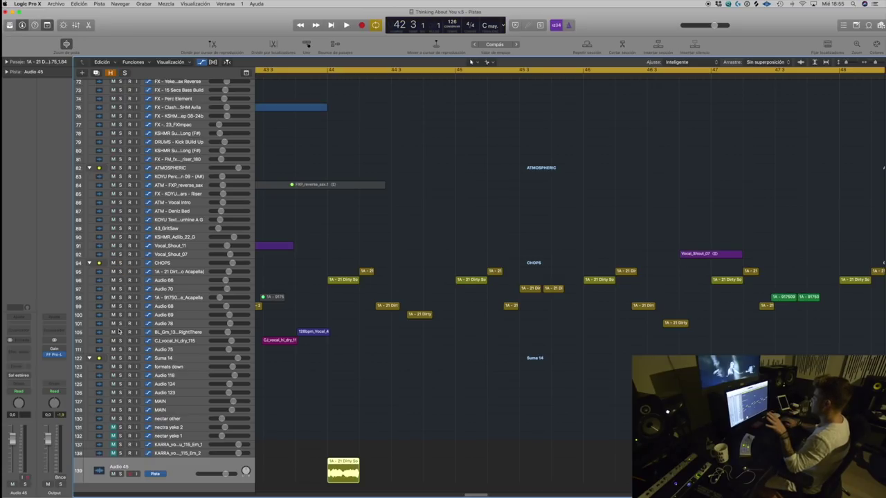
left_click(120, 474)
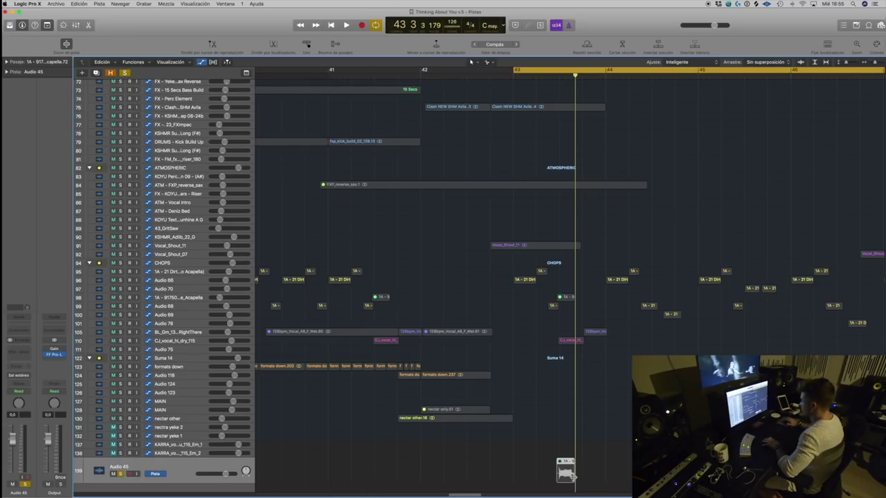
Step: Lengthen the Really_Love_Acapella region on Audio 45 to just before bar 45 and unmute it
left_click_drag(575, 477, 640, 477)
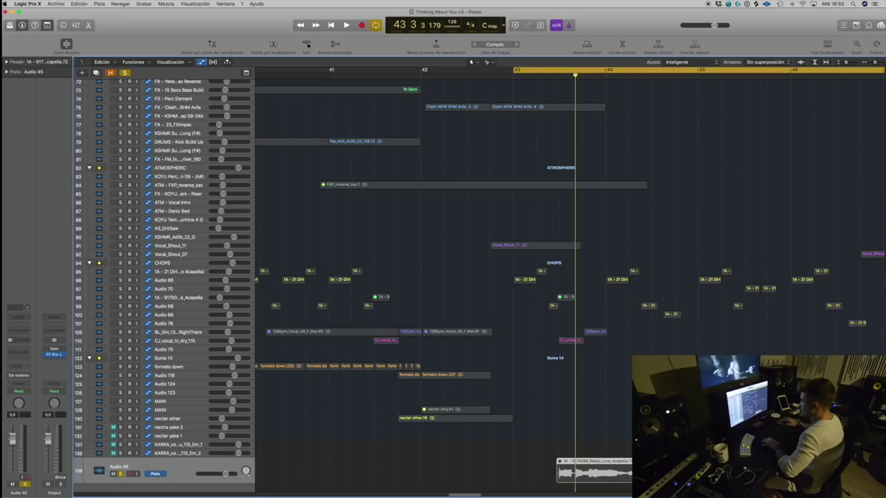
left_click(440, 458)
left_click(608, 465)
key("ctrl+m")
key("super+Right")
key("super+Right")
key("super+Right")
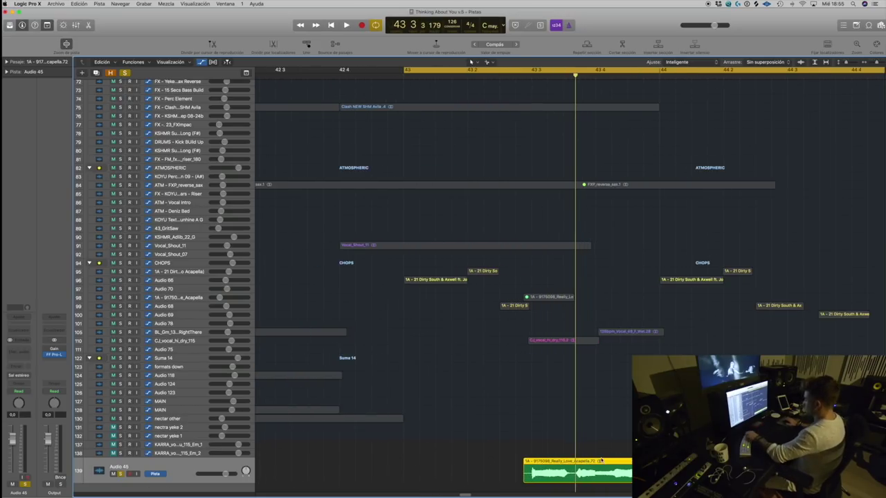
Step: Play back the lengthened acapella region and split it at 44 4 2 181
key("space")
left_click(391, 440)
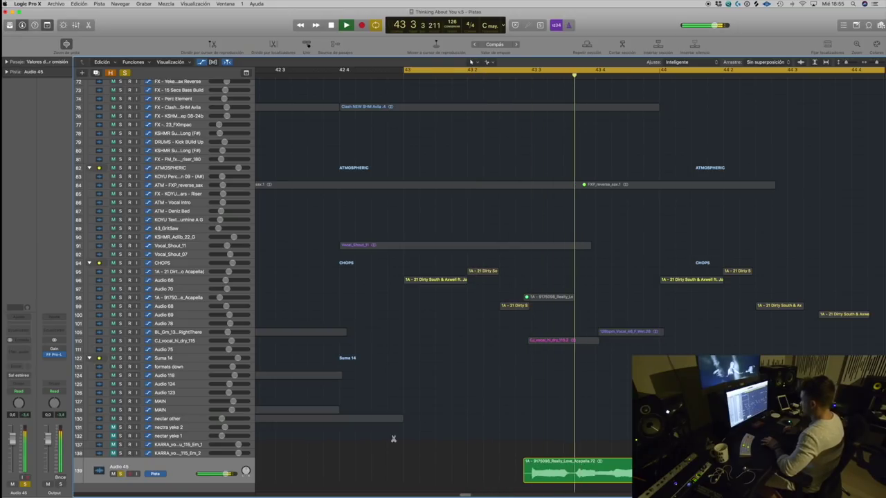
key("super+Left")
key("super+Left")
key("super+Left")
key("super+Left")
key("super+Right")
key("super+Right")
key("super+Right")
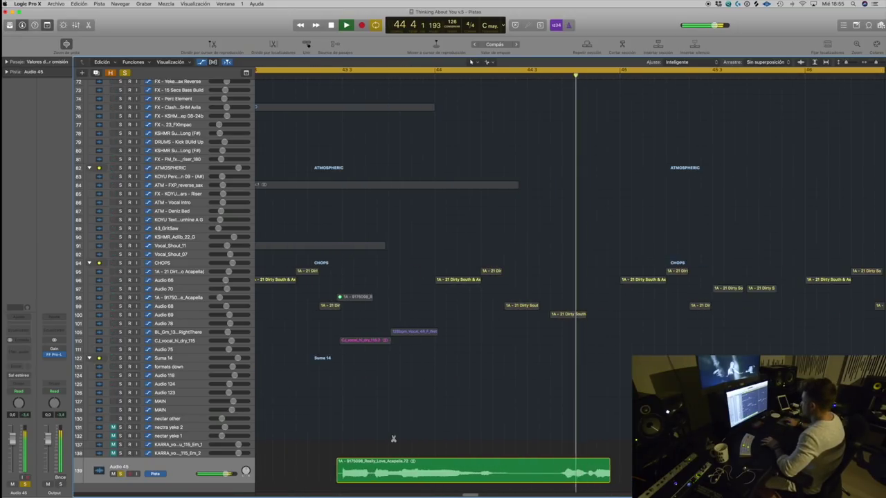
key("super+Right")
left_click(585, 472)
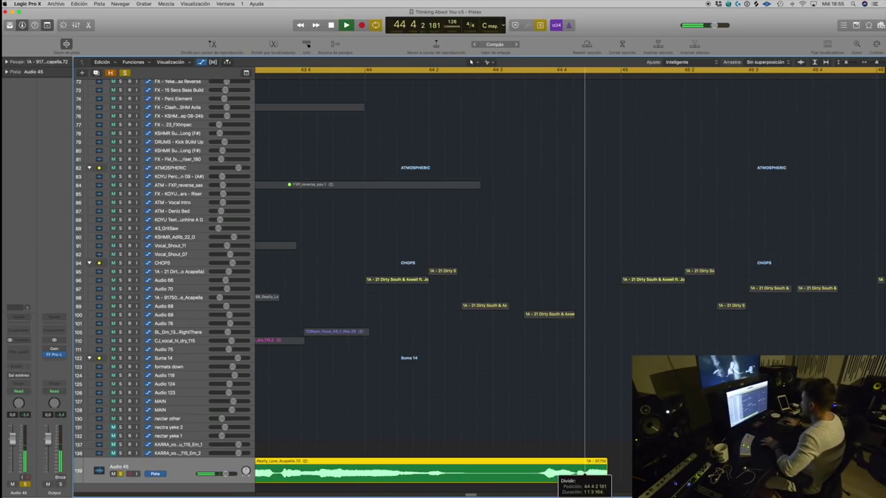
Step: Stop playback, extend the acapella region after the split to about bar 47, and turn off cycle mode
key("space")
left_click_drag(606, 479, 845, 477)
left_click(600, 403)
key("super+Left")
key("super+Left")
key("super+Left")
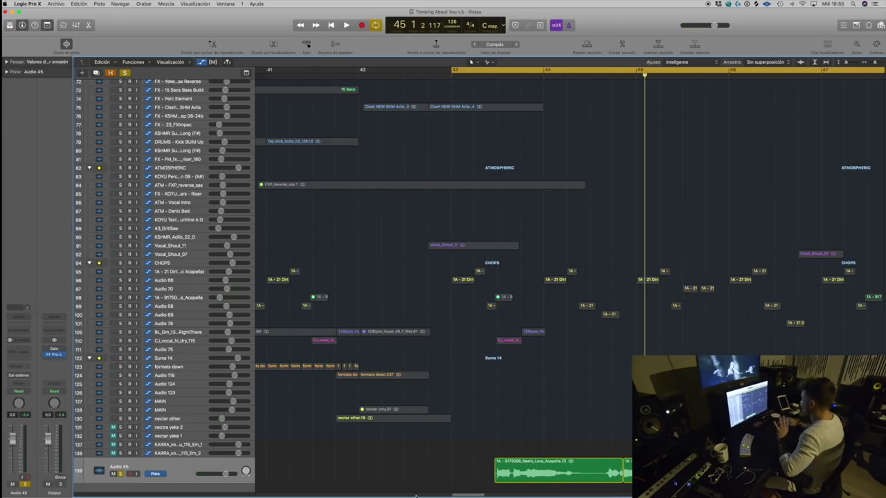
scroll(553, 449, "right", 5)
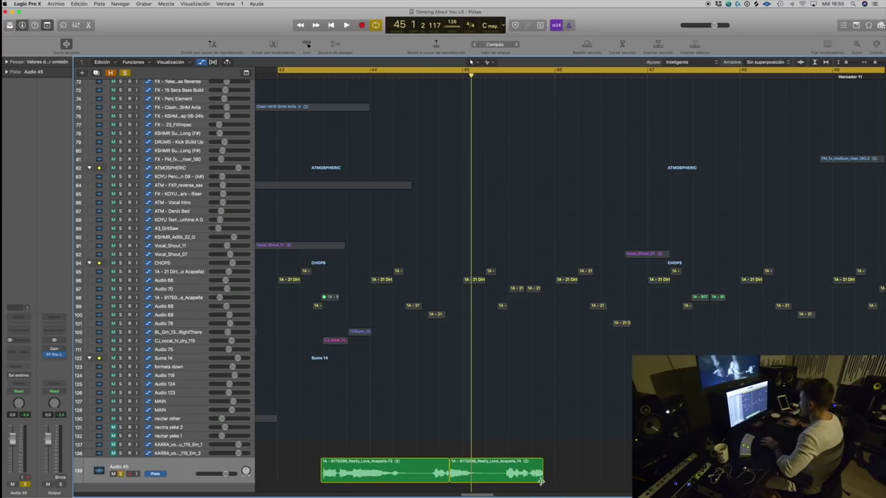
left_click_drag(546, 472, 631, 472)
key("c")
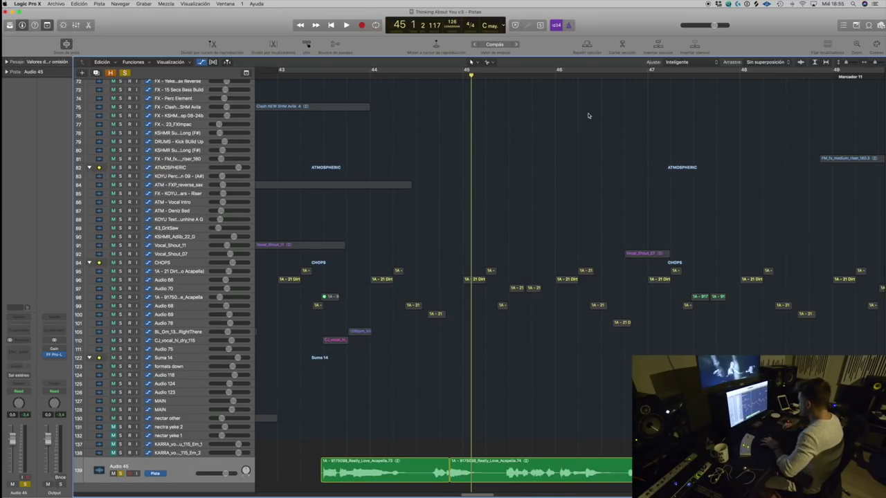
Step: Audition the acapella from about 44 4 and split it around its vocal phrases between bar 45 and 45 3
left_click(452, 76)
key("super+Right")
key("super+Right")
key("space")
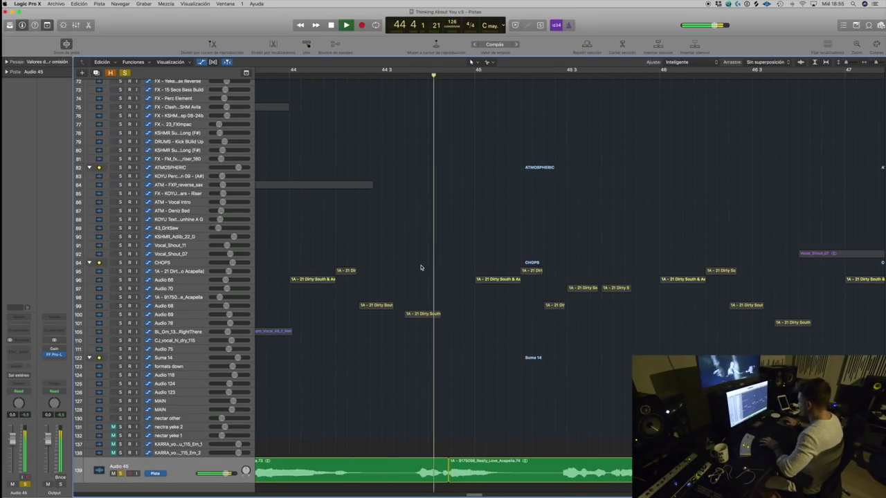
key("space")
left_click(502, 468, "super")
key("space")
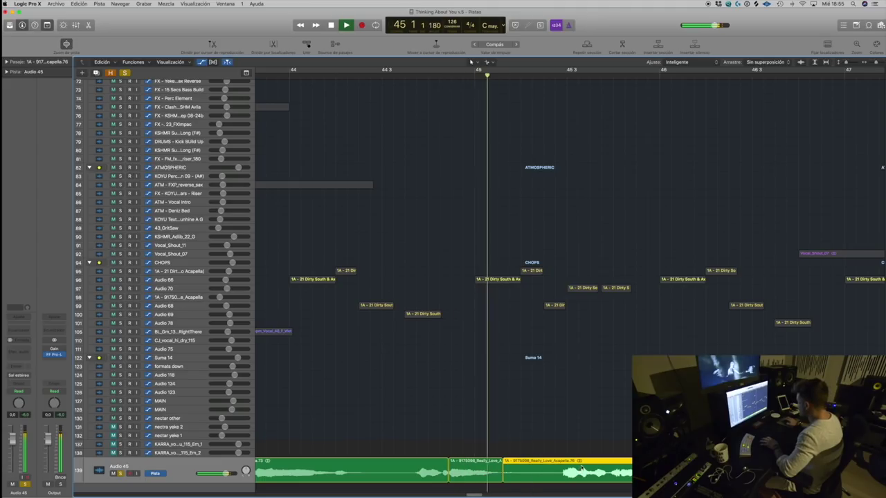
left_click(564, 476)
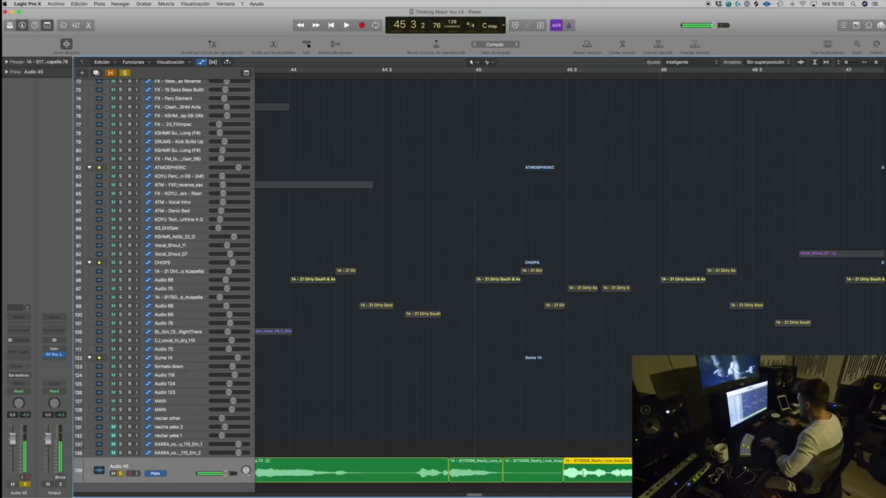
left_click(582, 475, "super")
Step: Listen to the rest of the acapella and delete the unwanted section following the short phrase near 45 3
key("space")
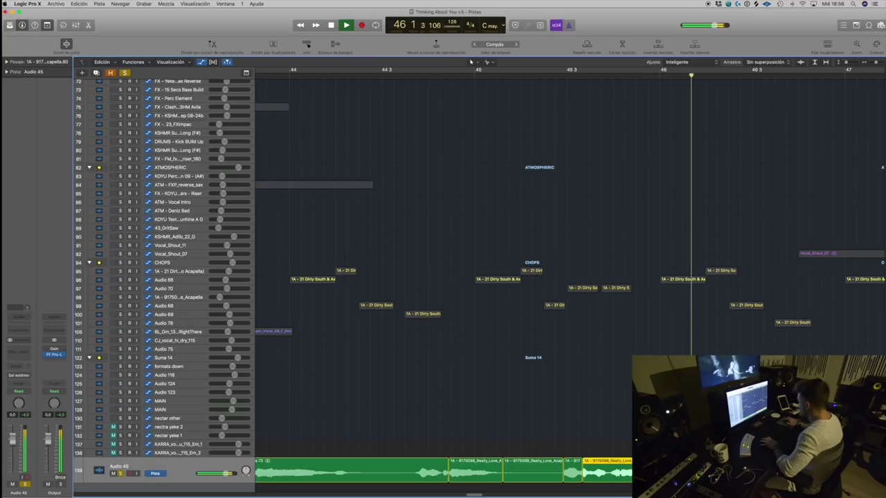
key("space")
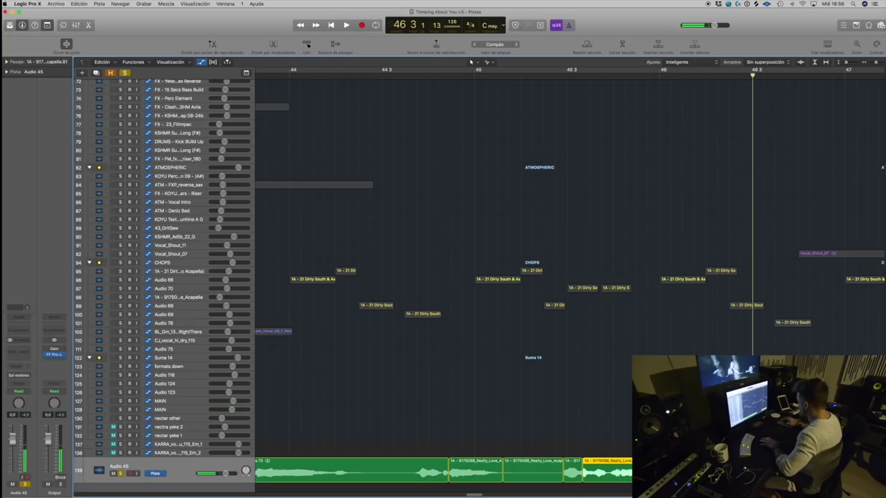
key("Delete")
key("space")
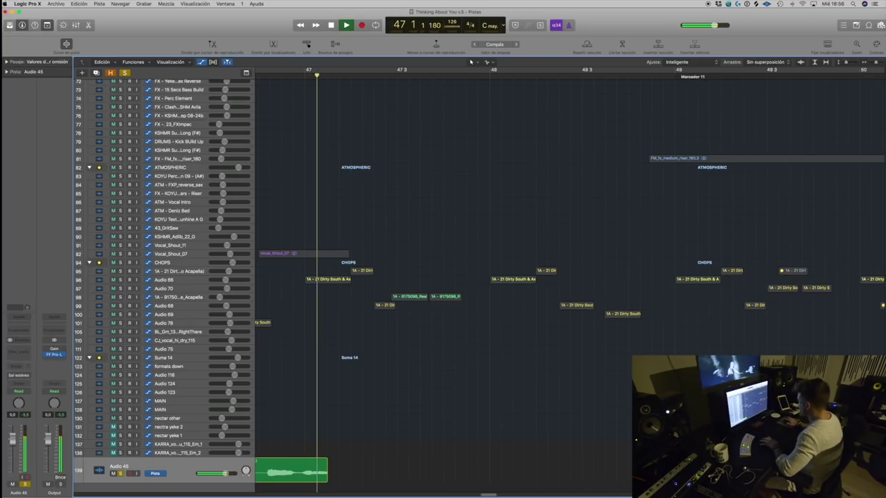
key("space")
left_click_drag(493, 495, 481, 495)
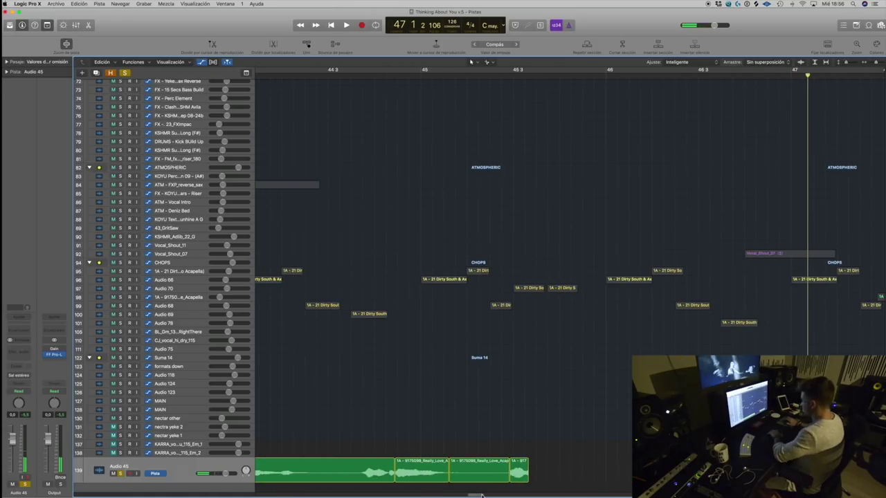
Step: Delete the near-silent acapella piece after bar 45 and the long opening piece before the split at 44 4
left_click(478, 473)
key("Delete")
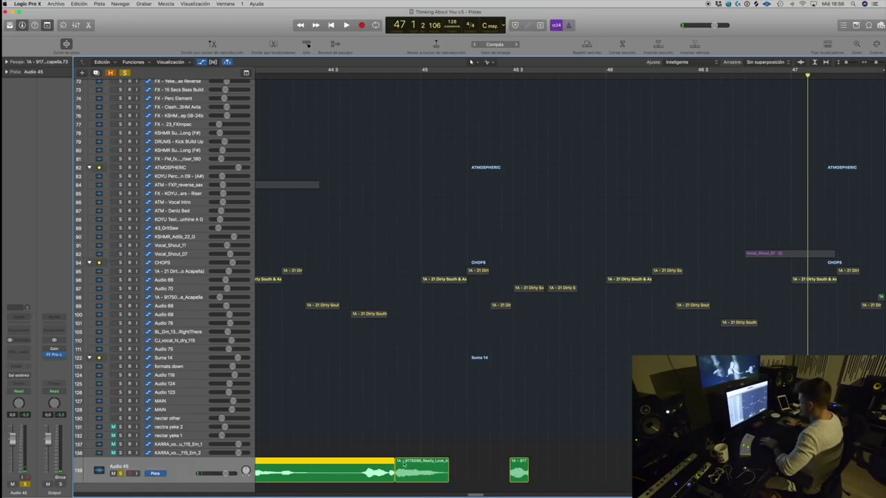
key("Delete")
Step: Move the remaining acapella pieces closer together and split and trim them into four short chops between 44 4 and 46 1
left_click_drag(519, 470, 466, 470)
left_click_drag(685, 472, 512, 472)
left_click(572, 477, "super")
left_click_drag(570, 478, 538, 478)
left_click_drag(604, 482, 580, 481)
Step: Play back the four acapella chops on Audio 45 from just before the first one
left_click_drag(386, 75, 359, 75)
key("space")
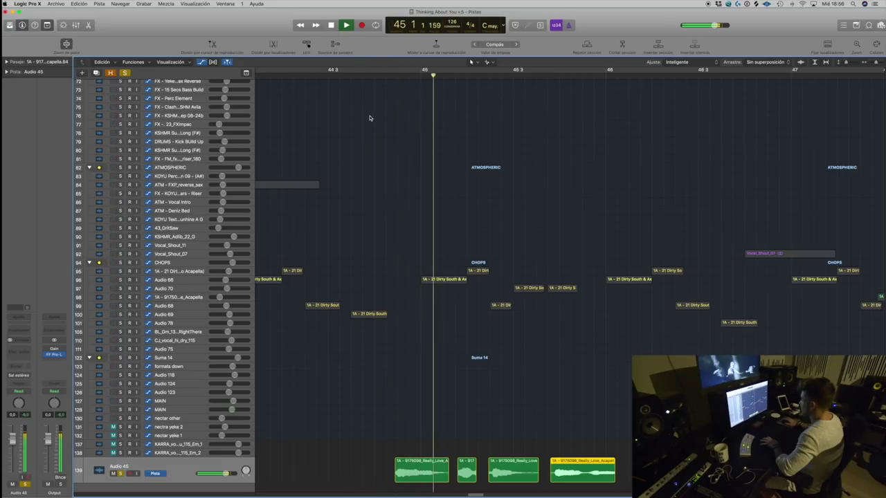
left_click(503, 340)
key("space")
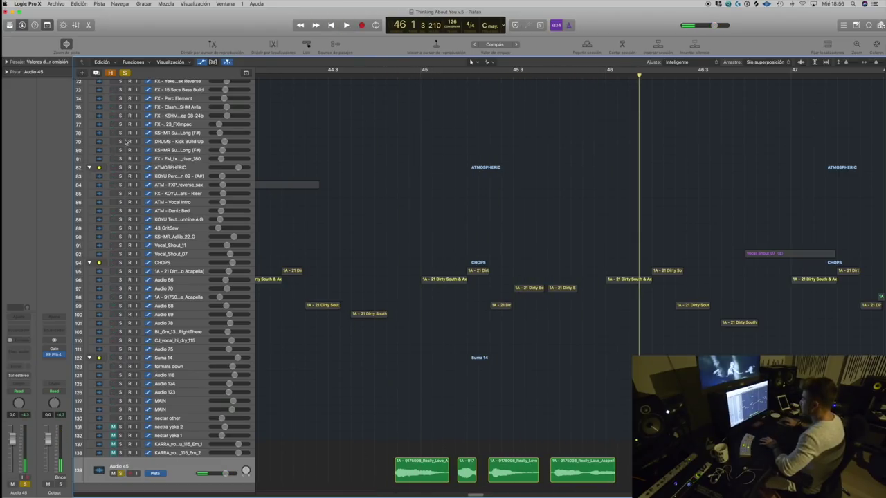
Step: Duplicate the Audio 45 track four times and set a cycle range around its chops, from about 44 4 to 46 2
left_click(96, 72)
left_click(96, 73)
left_click(96, 72)
left_click(96, 73)
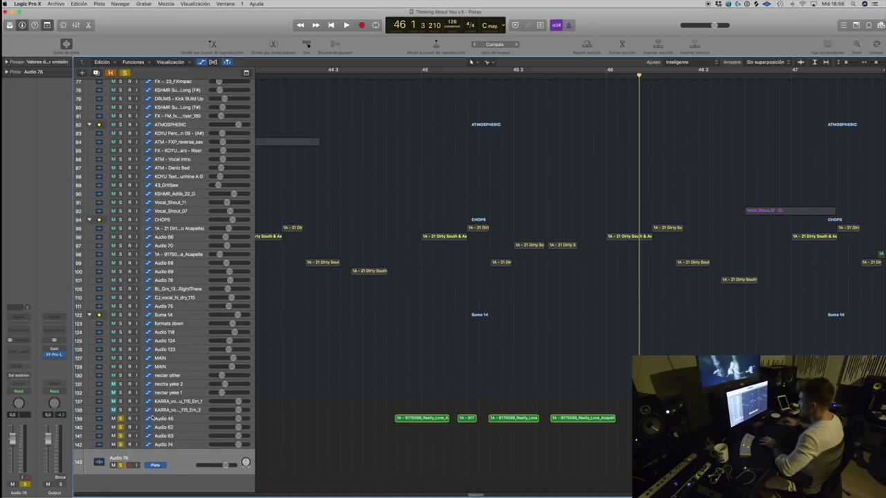
left_click(467, 423)
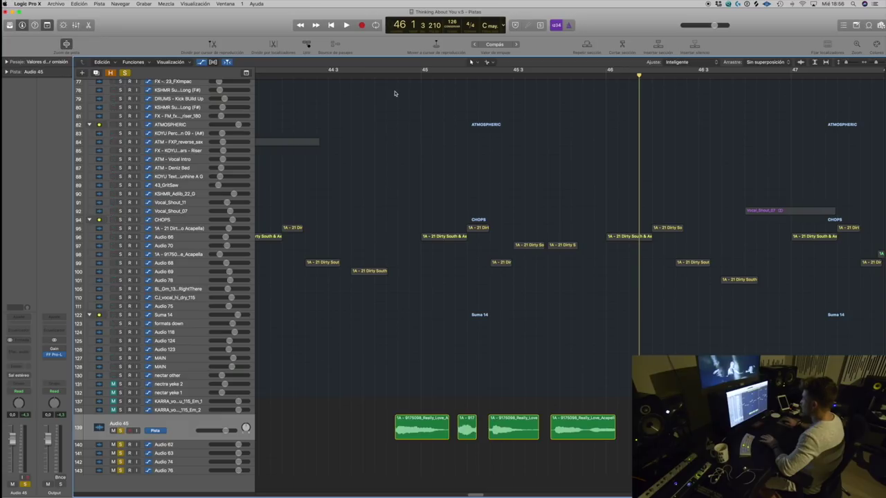
mouse_move(393, 70)
left_mouse_down()
mouse_move(571, 72)
mouse_move(682, 88)
left_mouse_up()
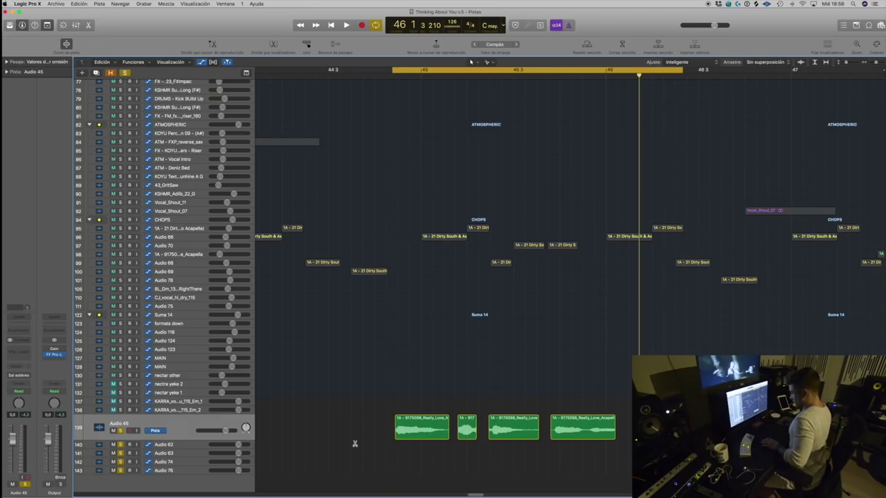
Step: Mute Audio 45 and its four duplicate tracks and turn off their solo
key("super+Left")
key("super+Left")
left_click(113, 431)
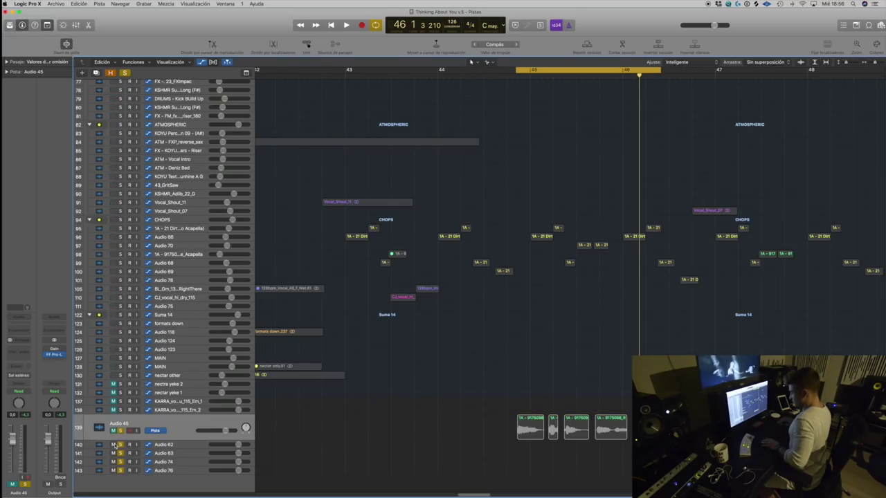
left_click_drag(121, 470, 121, 445)
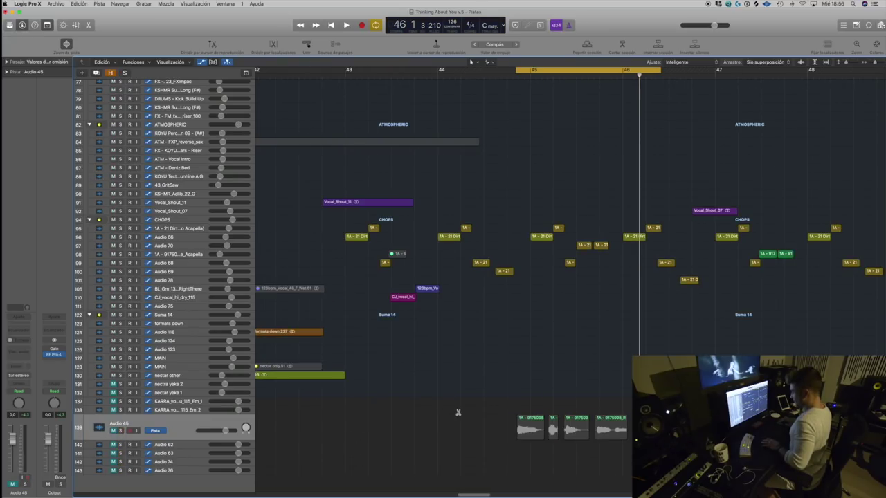
Step: Select the CHOPS track stack and solo it
key("super+Left")
left_click(135, 221)
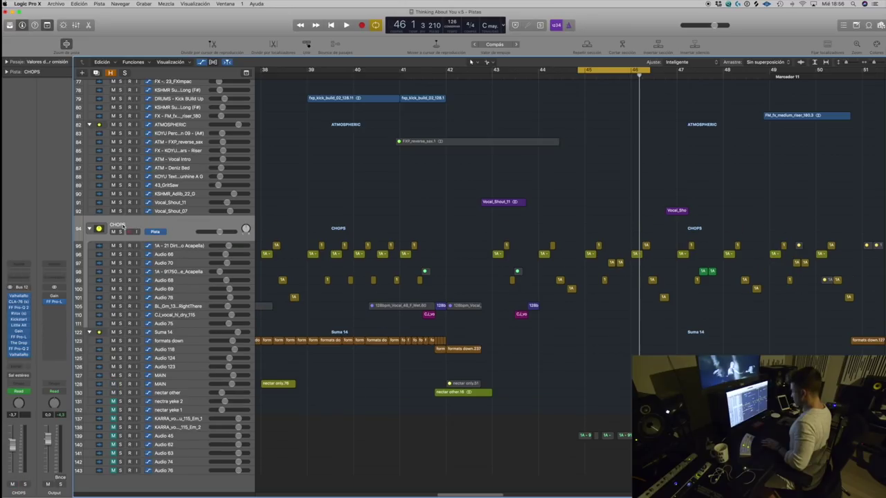
left_click(120, 232)
Step: Play back the soloed chops from bar 35, skip ahead to about bar 43, and examine the arrangement up to bar 47
left_click(596, 75)
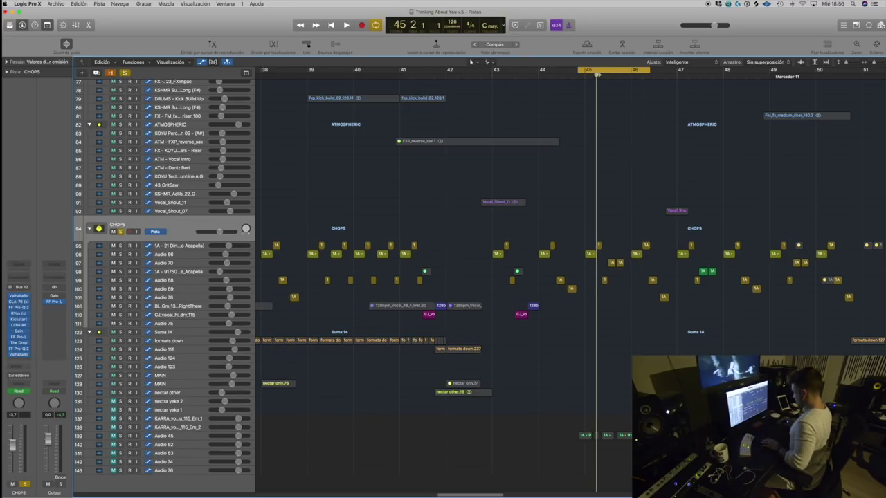
key("super+Left")
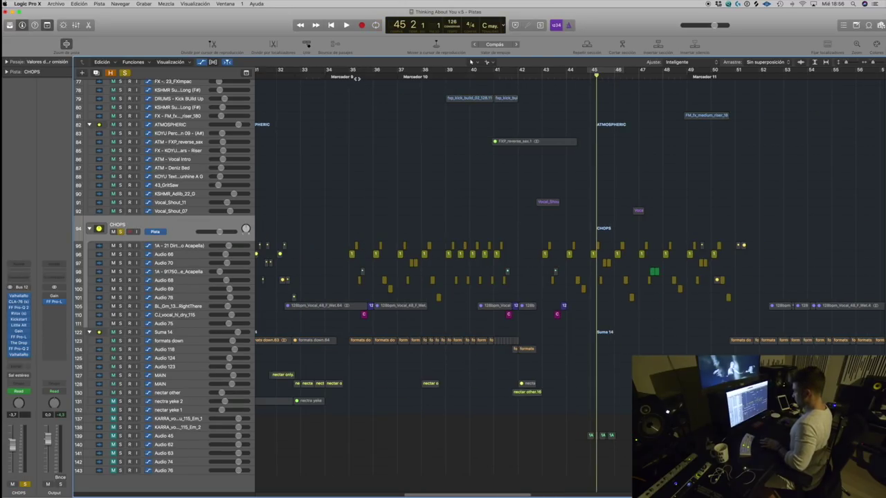
left_click(350, 77)
key("space")
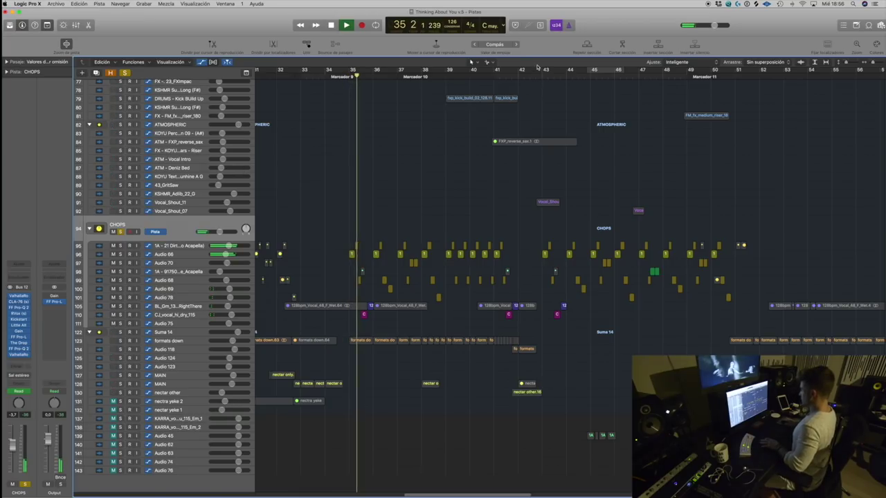
left_click(538, 69)
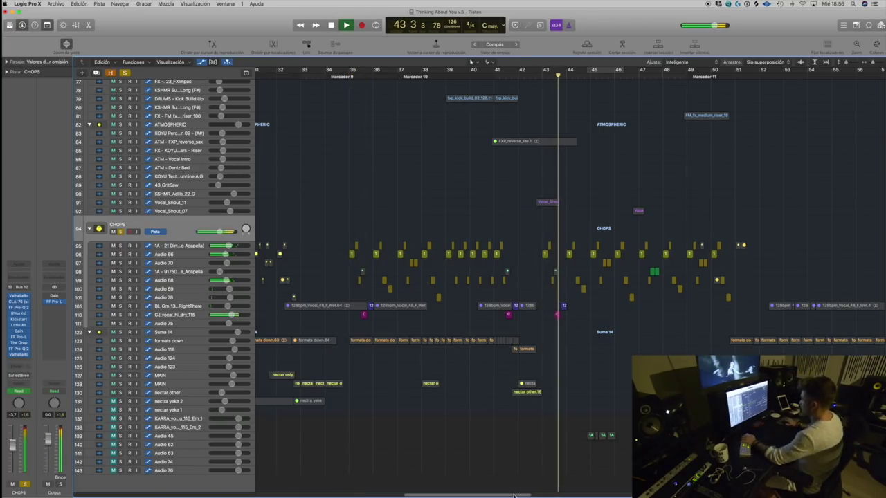
left_click_drag(514, 495, 549, 495)
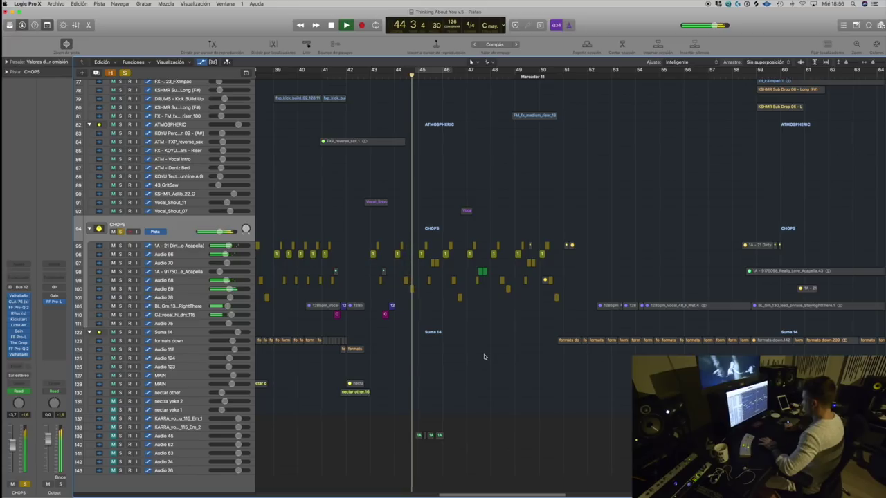
key("super+Right")
key("super+Right")
key("super+Right")
key("super+Right")
key("super+Right")
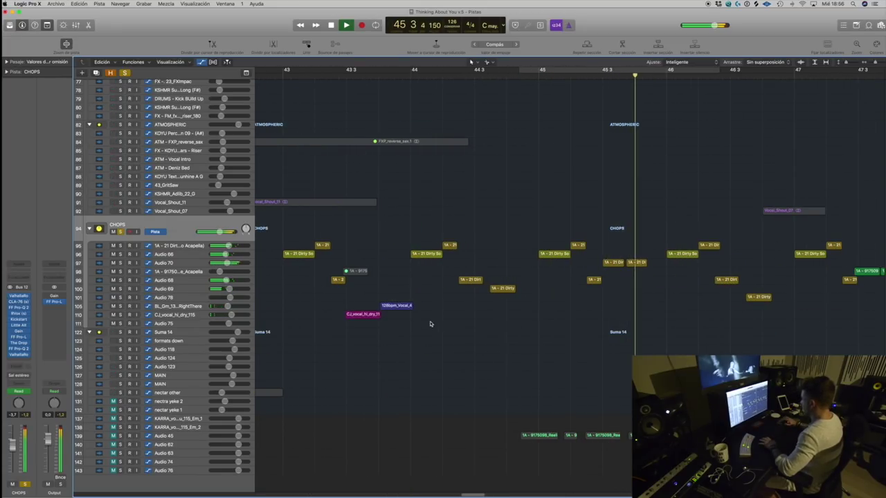
Step: Continue playing the soloed chops up to about bar 48, examine the wider arrangement, and stop playback
key("super+Left")
key("super+Left")
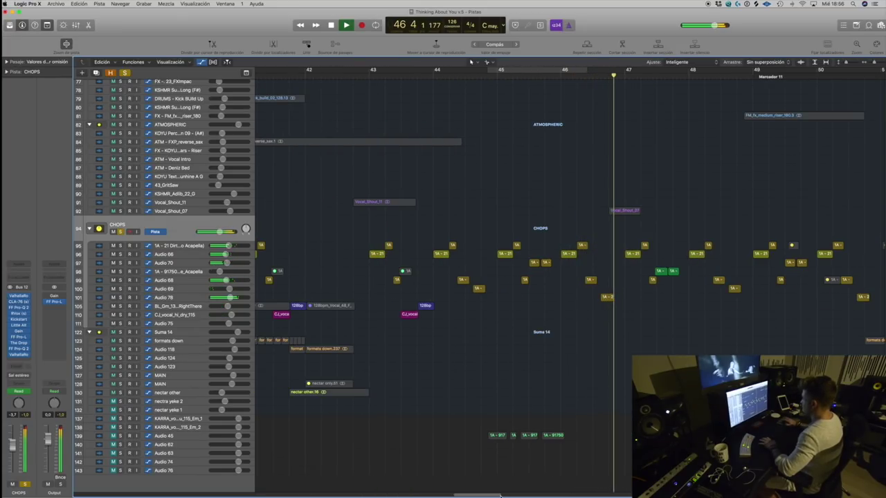
left_click_drag(500, 495, 504, 495)
key("super+Left")
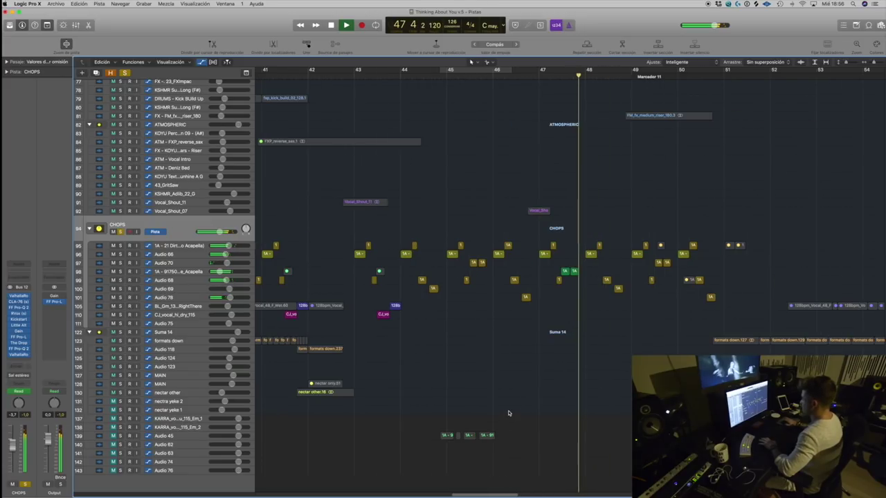
key("space")
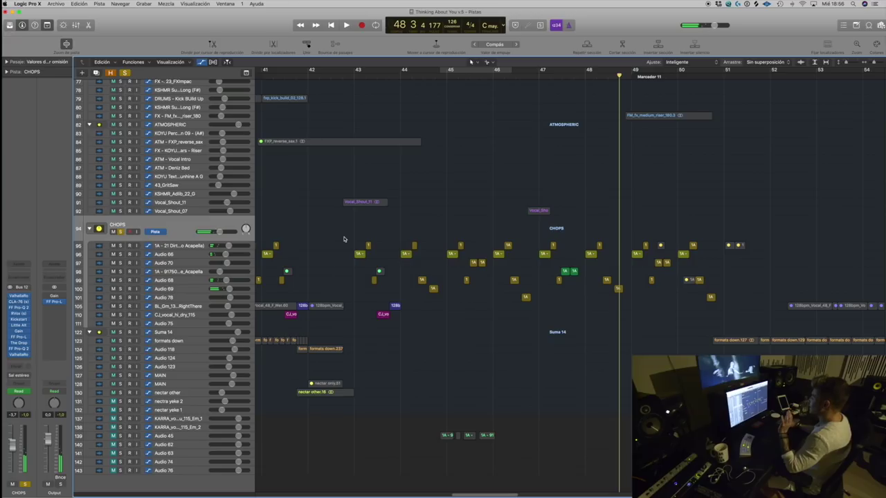
Step: Select the CHOPS stack and set a cycle range over its chops from bar 43 to bar 47
left_click(188, 247)
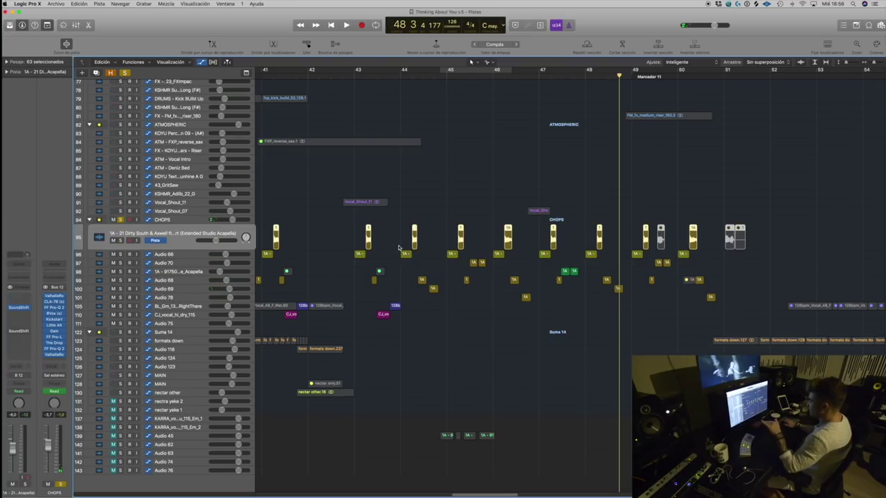
left_click(259, 218)
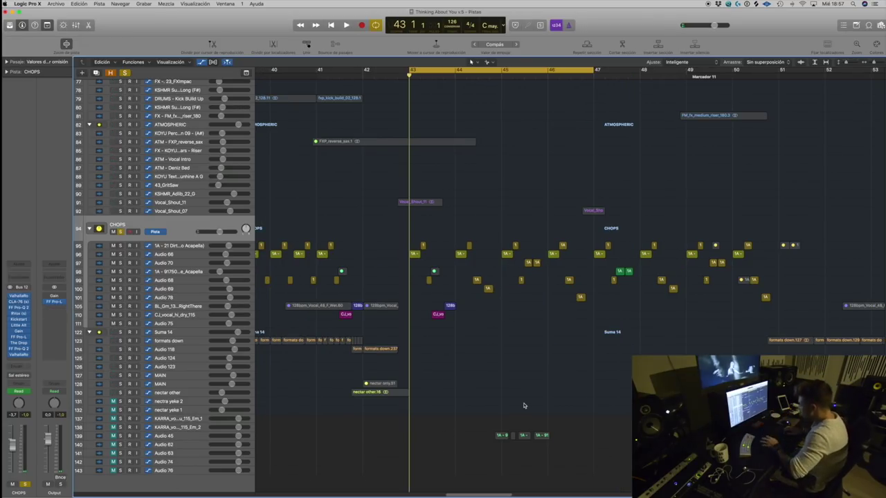
key("super+Down")
key("super+Right")
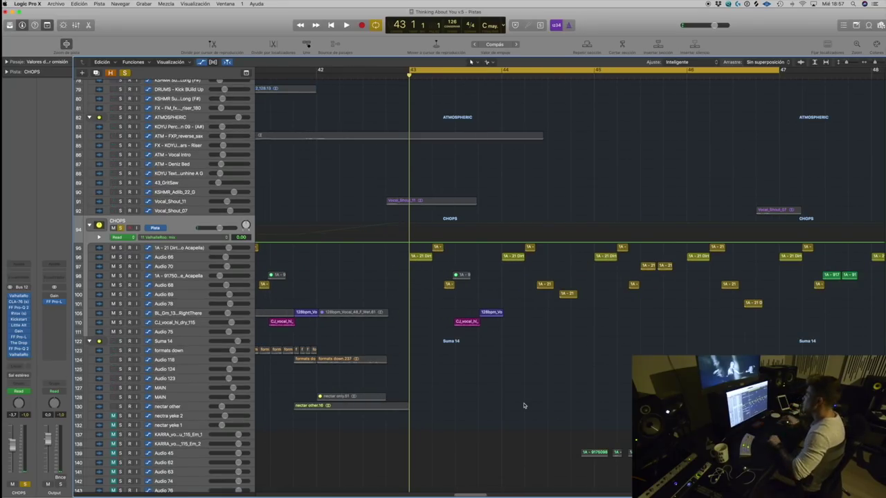
key("super+Left")
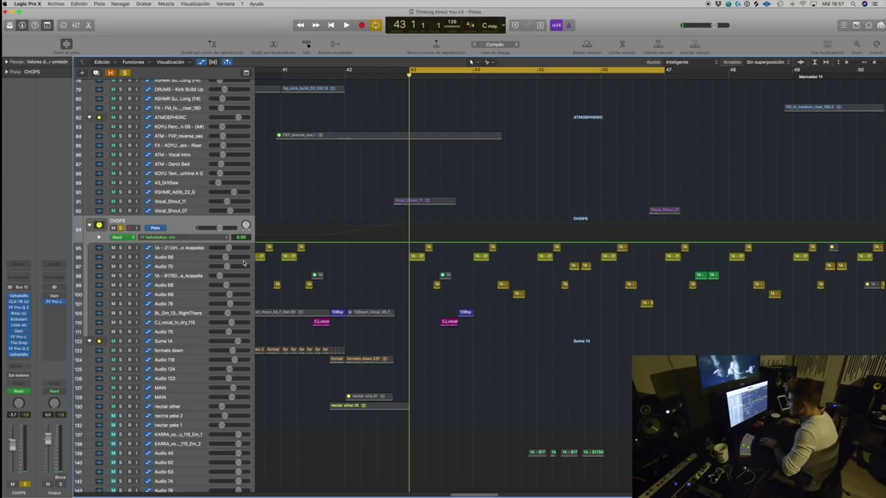
Step: Check the inserts on the Dirty South acapella track, and open the Pro-Q 2 equalizer on Audio 66 for inspection
left_click(165, 248)
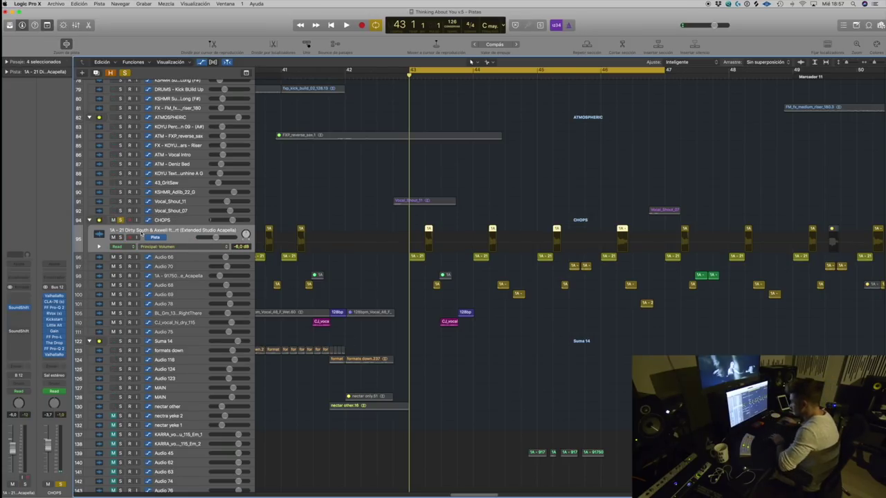
left_click(159, 238)
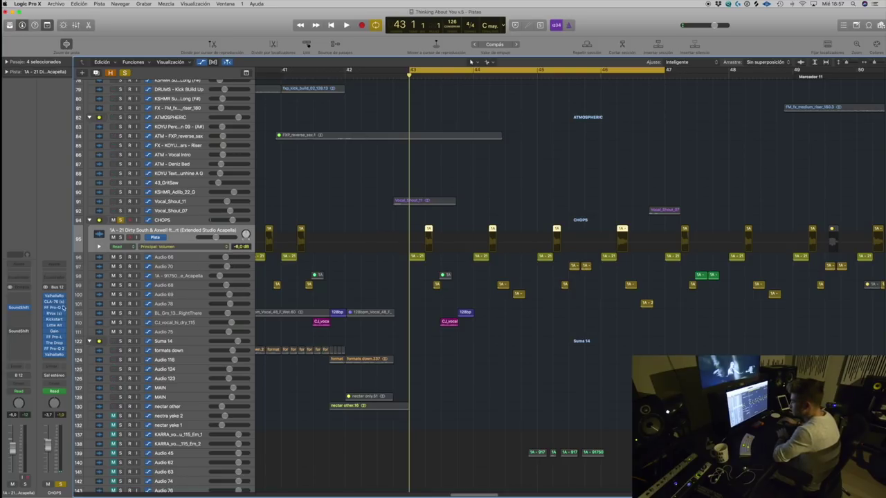
key("Down")
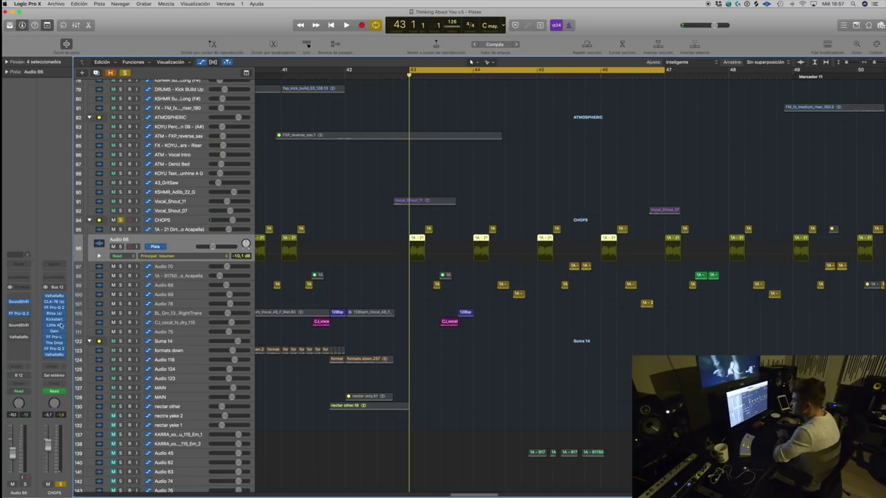
left_click(18, 313)
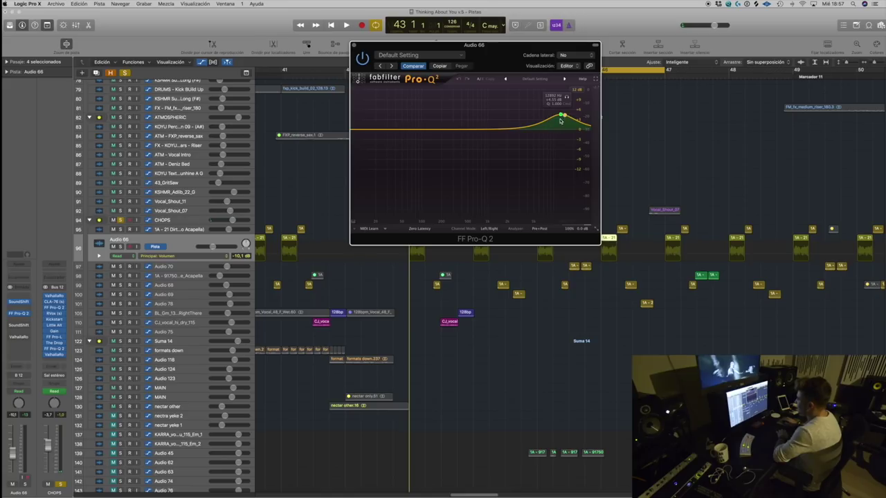
left_click_drag(533, 64, 671, 72)
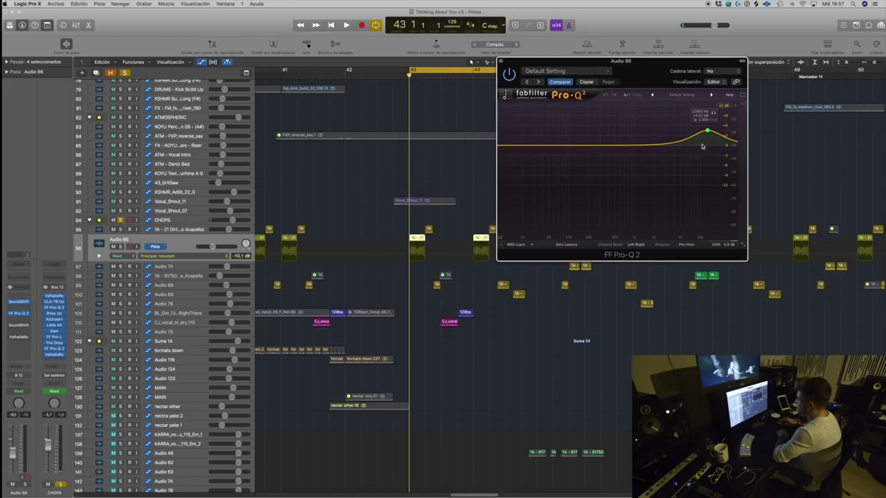
Step: Inspect the Pro-Q 2 curves on Audio 70 and the Really_Love acapella track, and close the equalizer windows
key("Down")
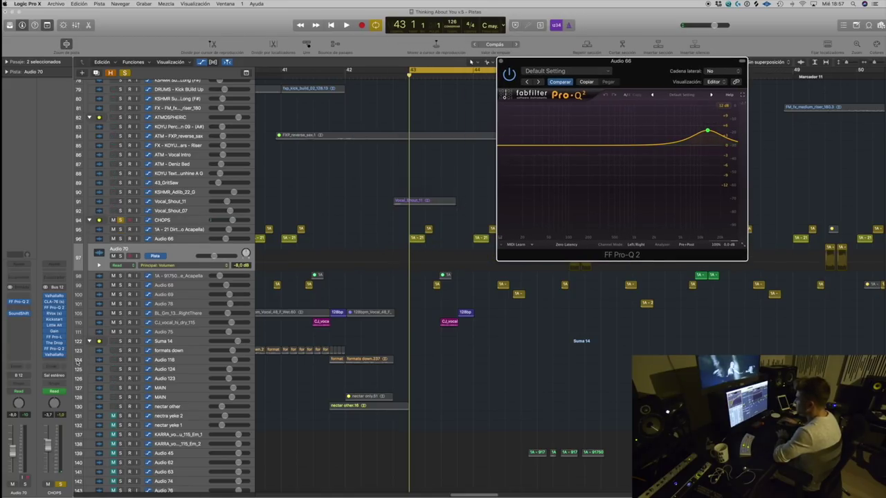
left_click(19, 302)
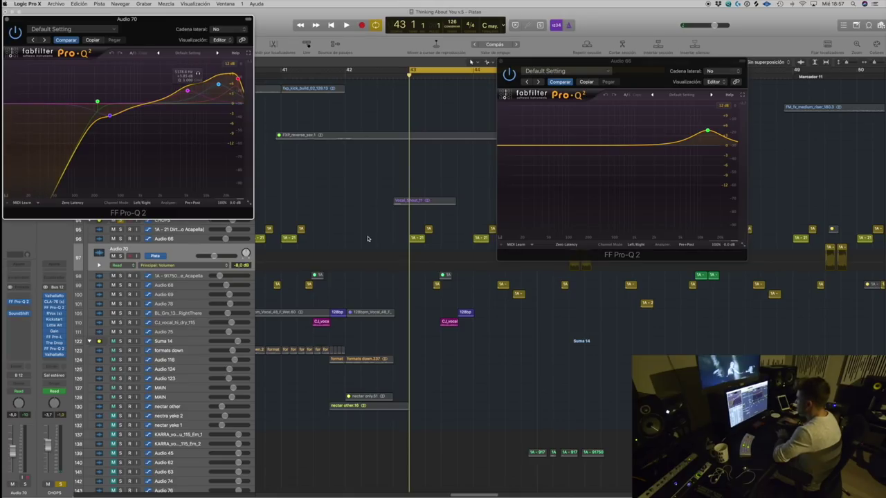
key("Down")
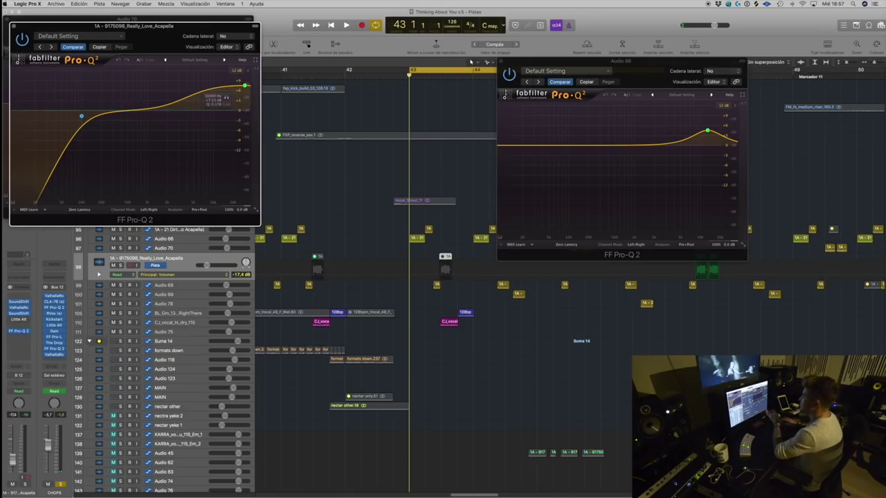
left_click(13, 26)
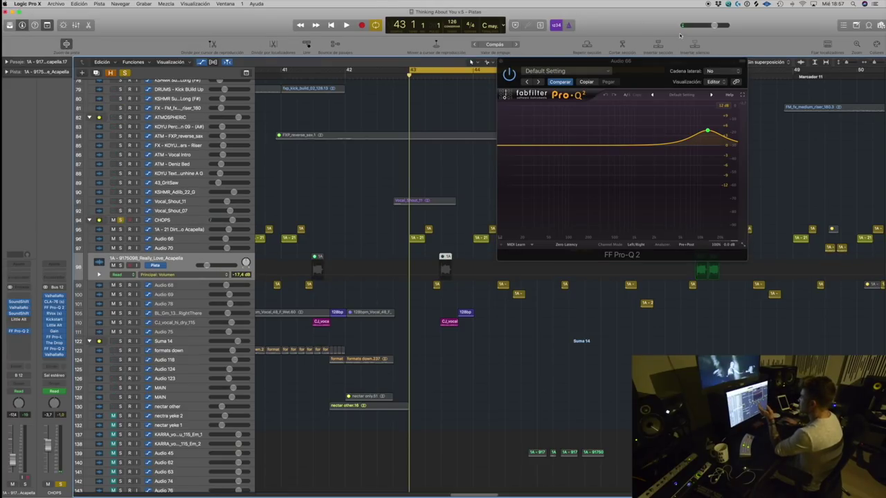
left_click(502, 62)
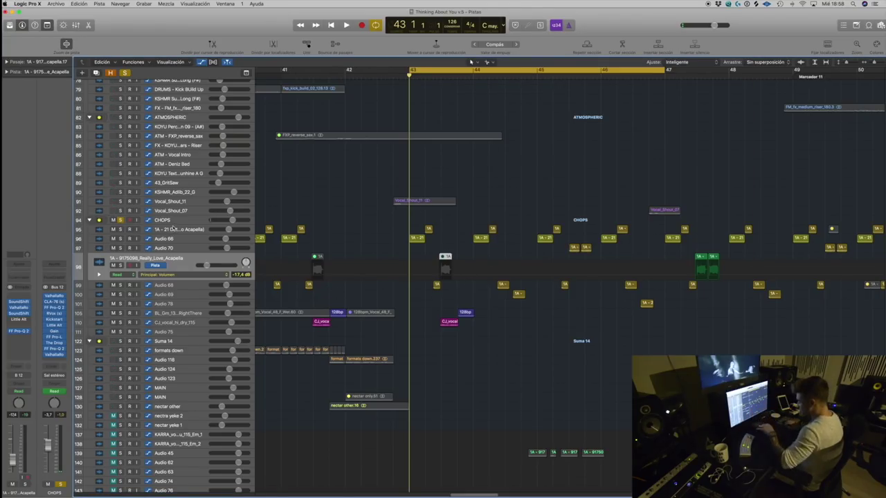
Step: Bypass all insert plug-ins on the CHOPS stack and play back the cycle from bar 43 to hear the chops dry
left_click(265, 217)
key("super+Left")
key("super+Up")
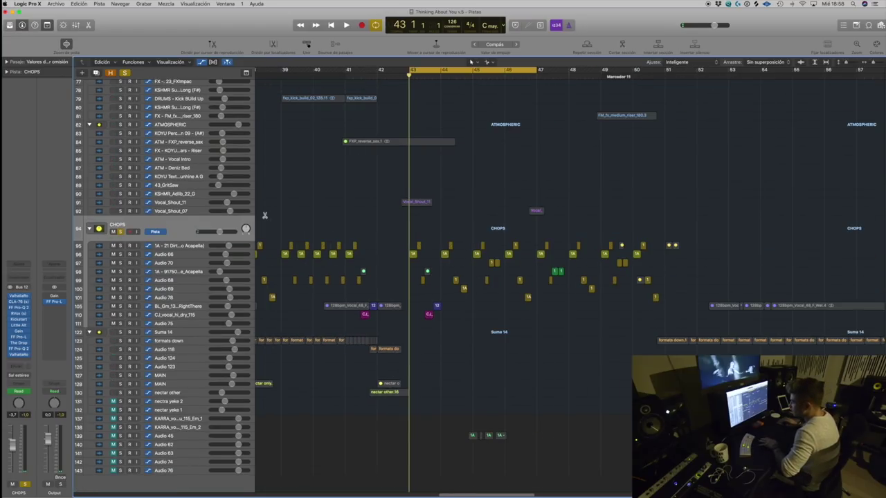
left_click_drag(11, 357, 11, 296)
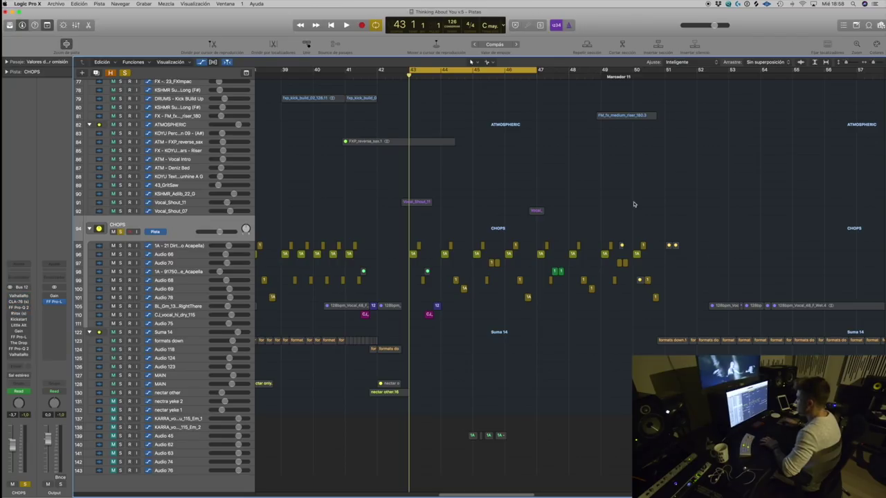
key("space")
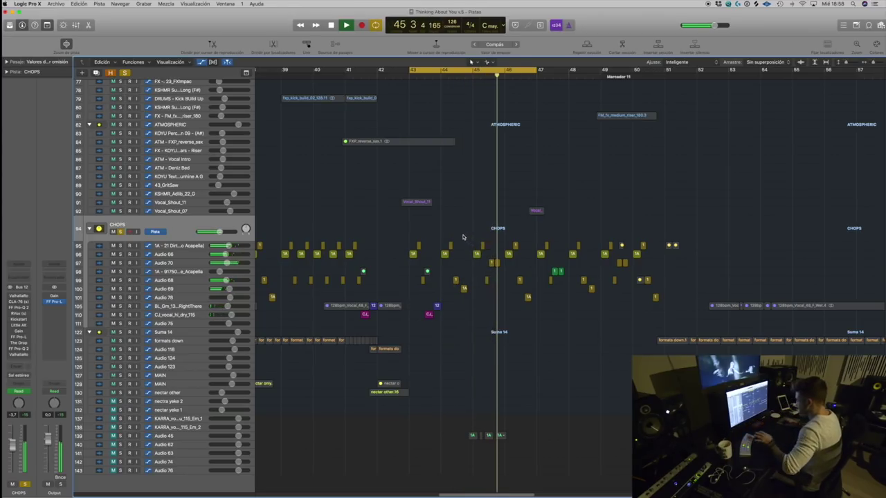
key("space")
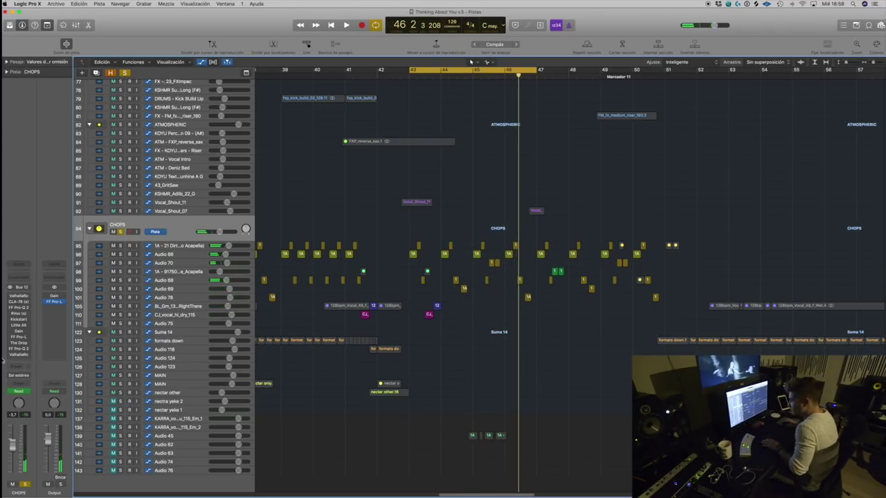
Step: Re-enable the first ValhallaRoom, CLA-76 and first Pro-Q 2 on the CHOPS stack and open their windows
left_click(13, 296)
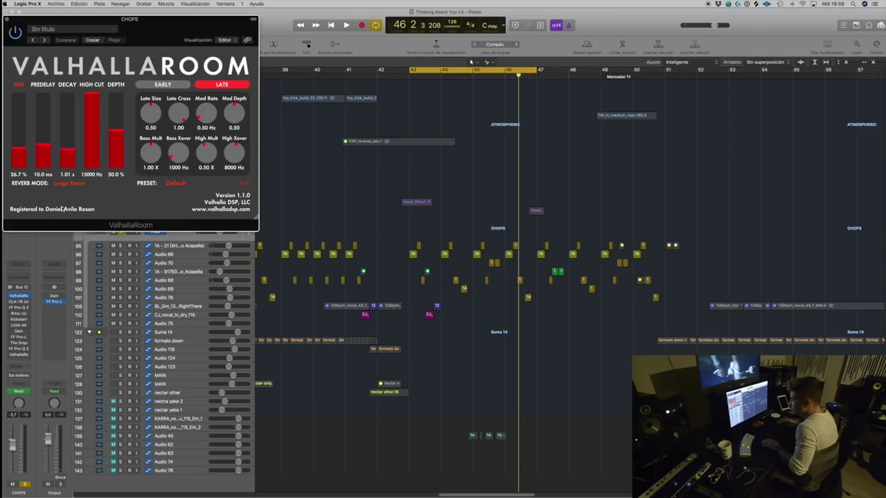
left_click(19, 302)
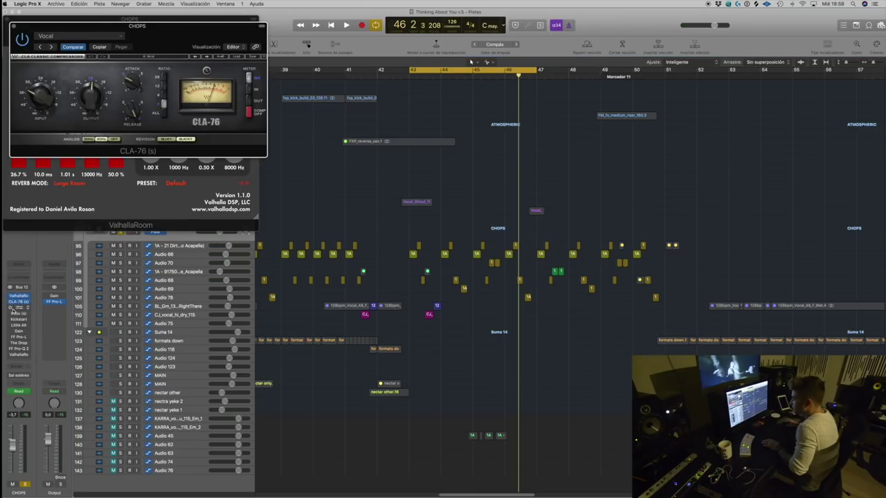
left_click(11, 309)
left_click(26, 308)
left_click(19, 310)
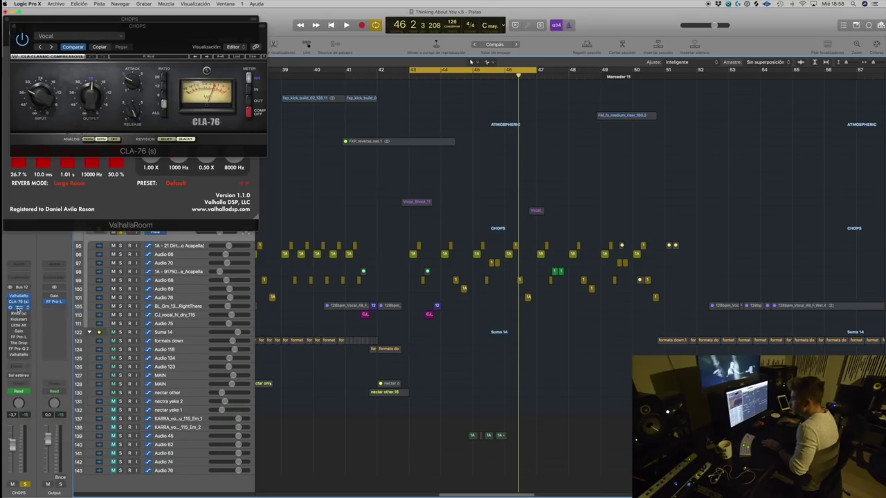
left_click(18, 309)
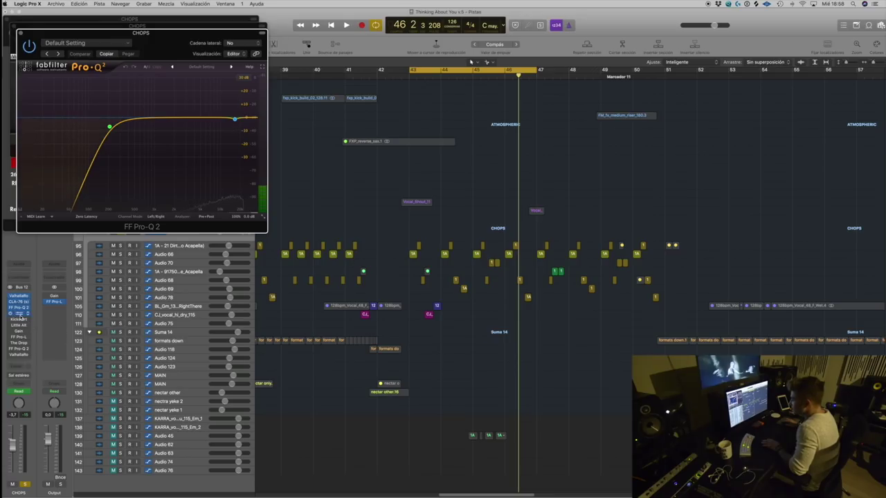
Step: Re-enable RVox and Kickstart on the CHOPS stack and display their settings beside the other plug-in windows
left_click(18, 313)
left_click_drag(87, 38, 285, 41)
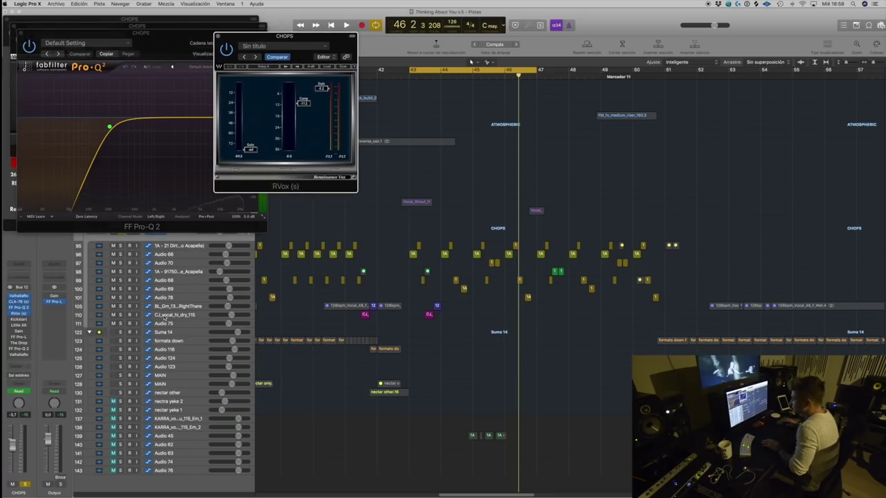
left_click(18, 319)
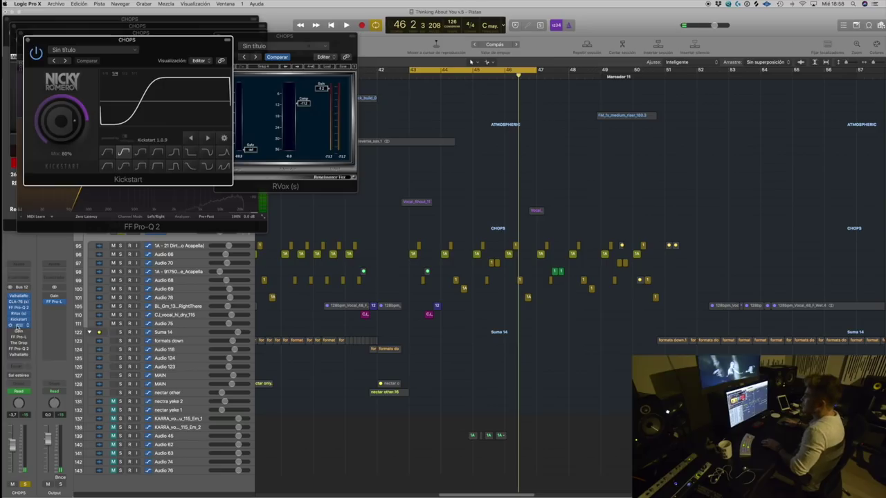
Step: Re-enable Little AlterBoy on the CHOPS stack and place its window clear of the other plug-ins and the chop regions
left_click(19, 325)
left_click_drag(139, 47, 522, 107)
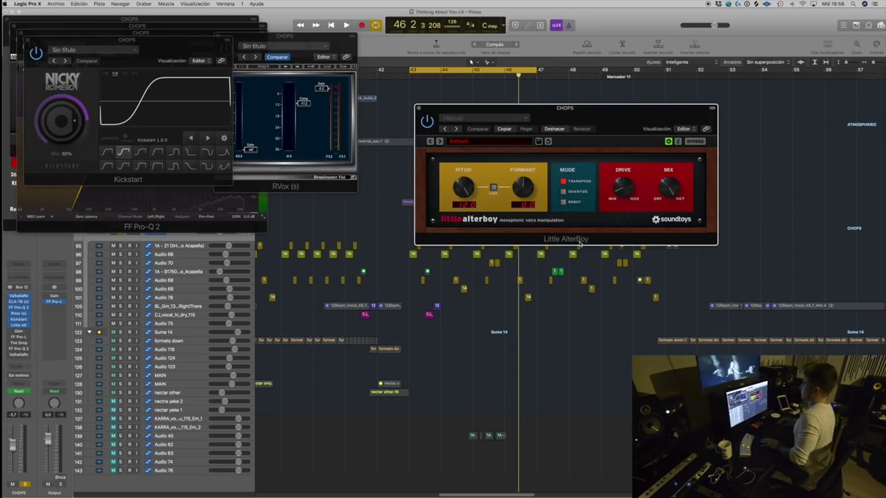
left_click_drag(584, 108, 542, 122)
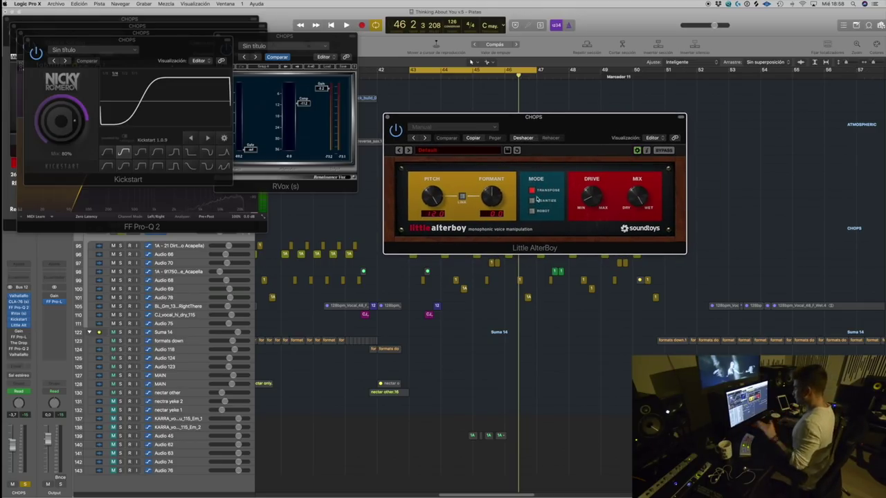
left_click_drag(532, 118, 534, 112)
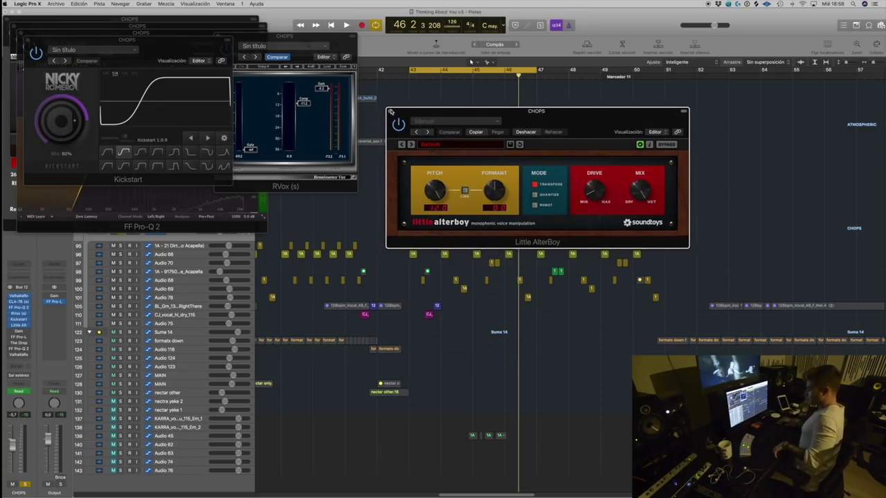
left_click(390, 111)
left_click(19, 325)
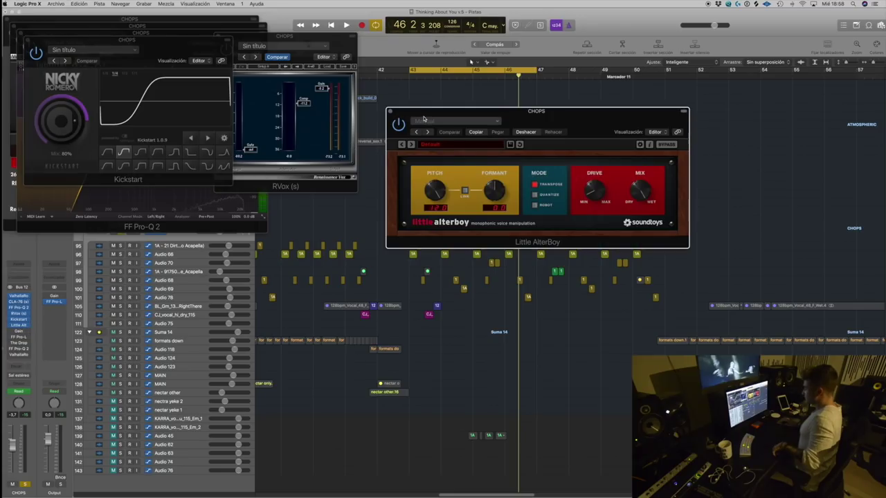
left_click_drag(424, 119, 412, 65)
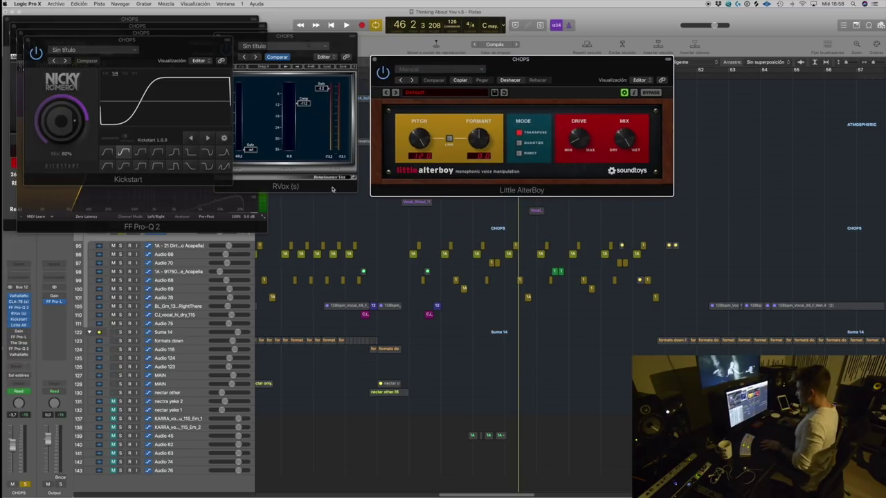
scroll(347, 228, "up", 3)
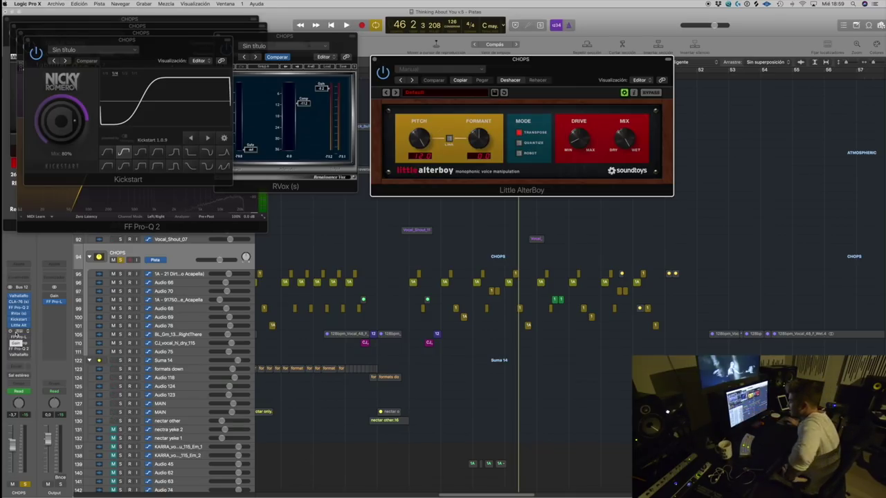
Step: Re-enable Gain, Pro-L and The Drop on the CHOPS stack, and display the Gain and The Drop settings
left_click_drag(14, 333, 17, 331)
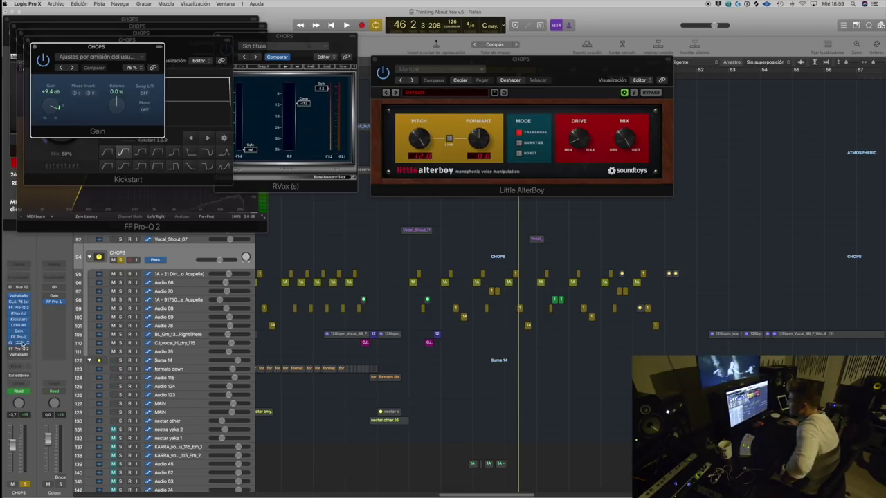
left_click(17, 342)
left_click_drag(317, 55, 449, 50)
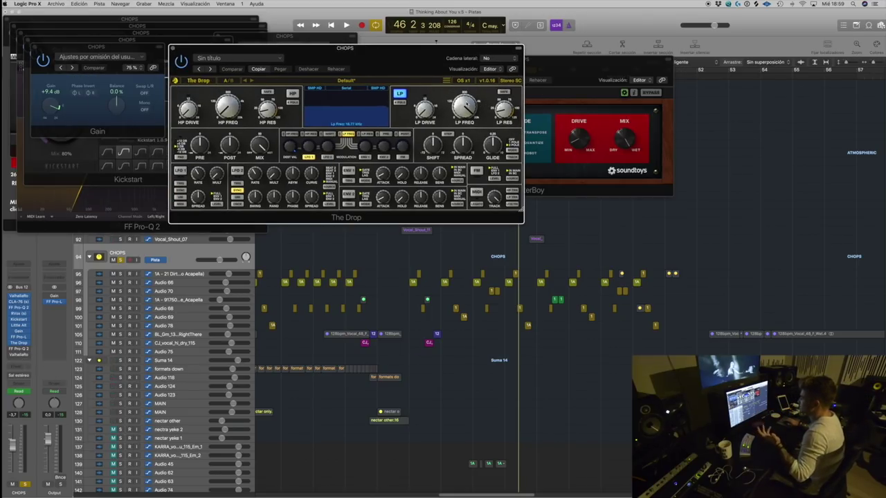
Step: Raise The Drop's low-pass frequency to 20 kHz, and re-enable the last Pro-Q 2 and ValhallaRoom on the CHOPS stack
mouse_move(464, 108)
left_mouse_down()
mouse_move(466, 149)
mouse_move(464, 109)
left_mouse_up()
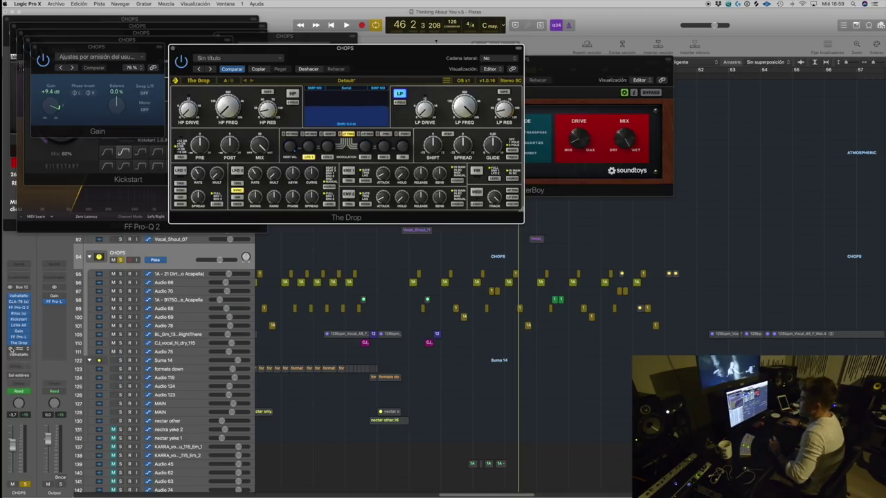
left_click(18, 349)
left_click(18, 354)
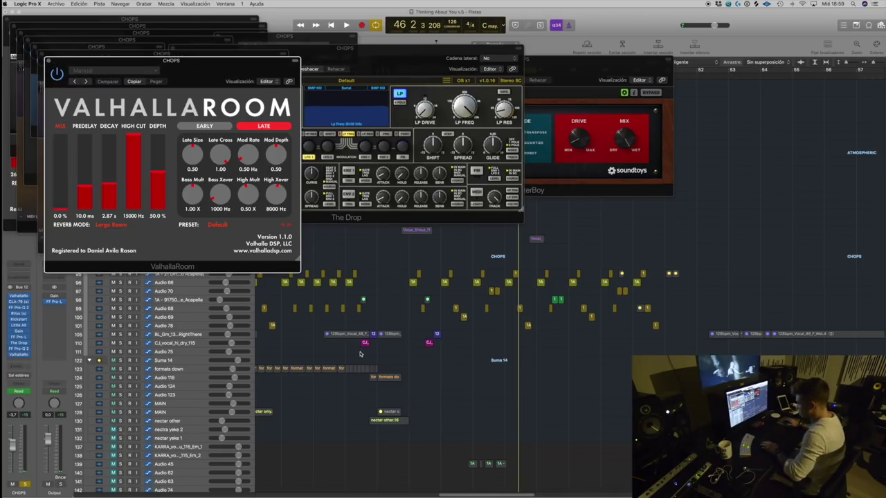
Step: Select the first acapella track inside the CHOPS stack and show the track automation
scroll(360, 354, "up", 5)
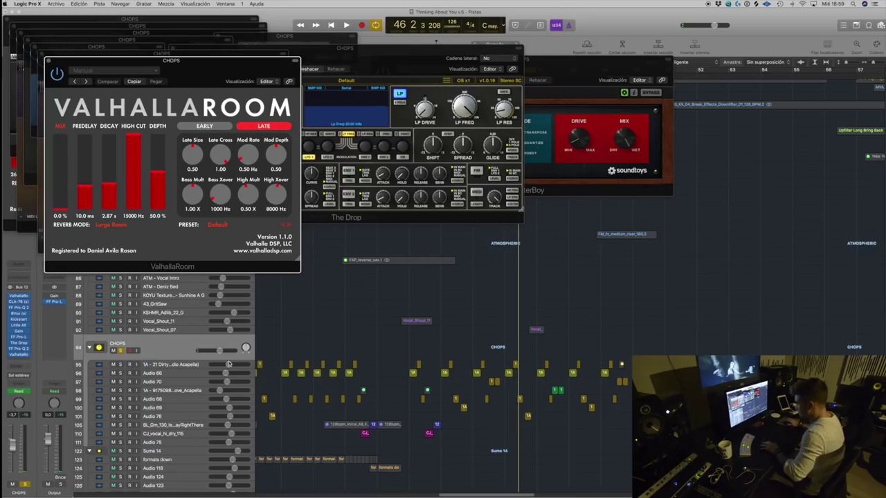
left_click(170, 351)
key("a")
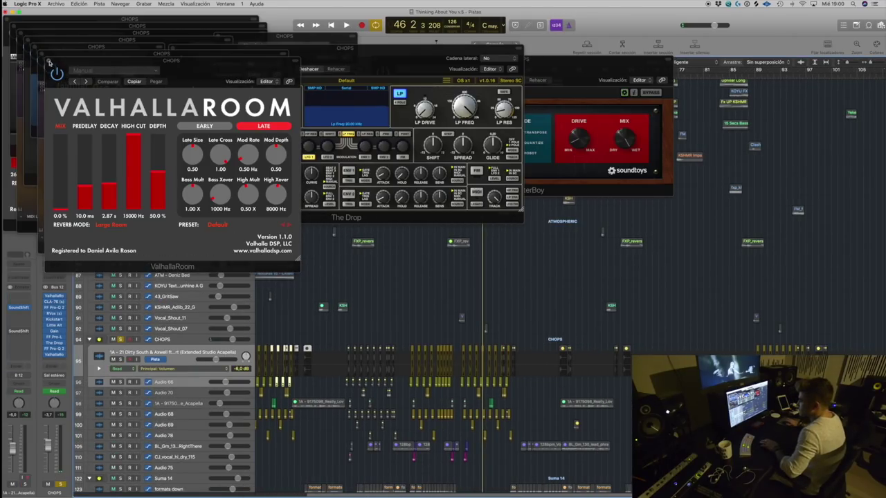
Step: Close all open CHOPS plug-in windows to clear the arrangement
left_click(49, 61)
left_click(41, 54)
left_click(32, 39)
left_click(24, 38)
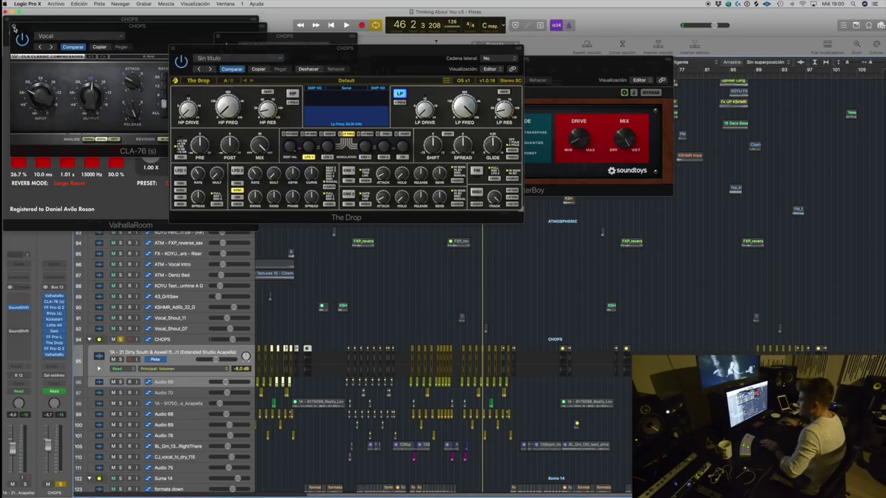
left_click(13, 28)
left_click(8, 20)
left_click(171, 49)
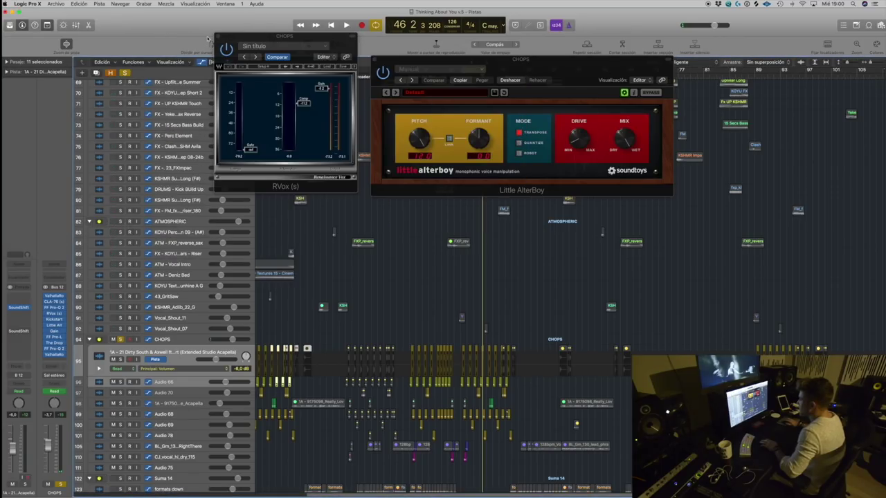
left_click(214, 38)
left_click(375, 60)
Step: Play the soloed chops in a cycle from bar 43 with the full effects chain active
scroll(536, 321, "down", 4)
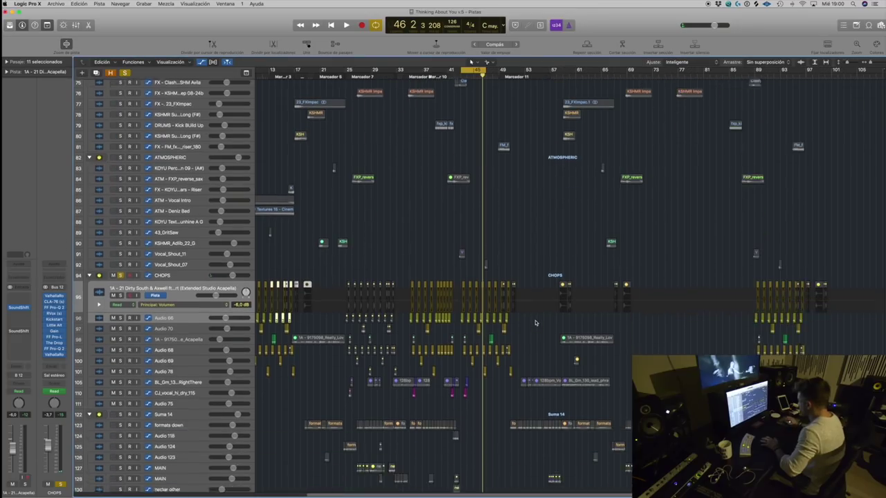
key("super+Right")
key("super+Right")
key("super+Right")
key("space")
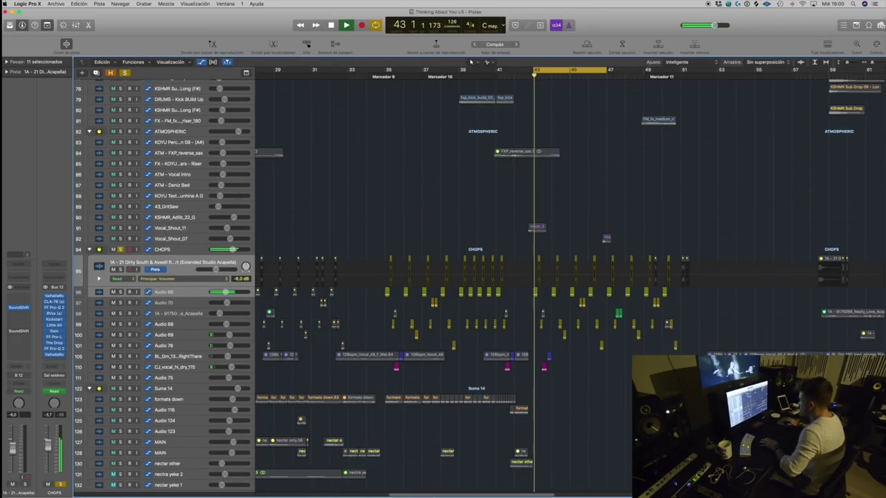
left_click_drag(441, 496, 478, 495)
key("super+Up")
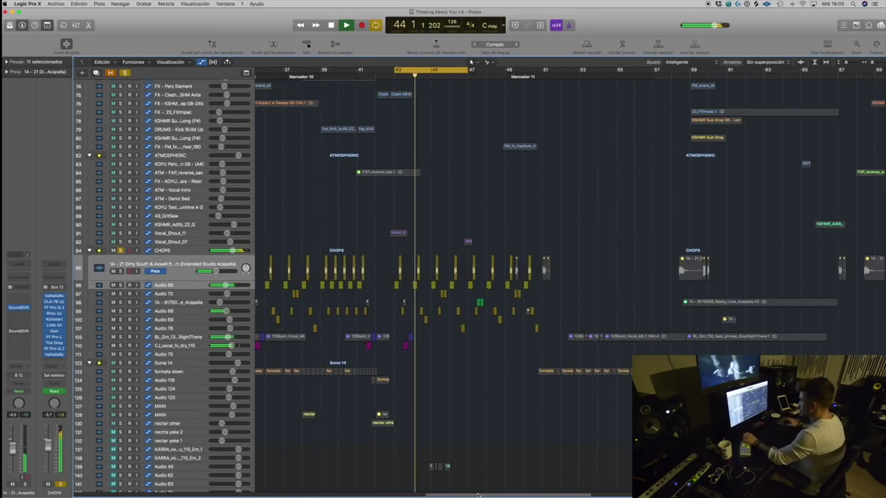
key("super+Left")
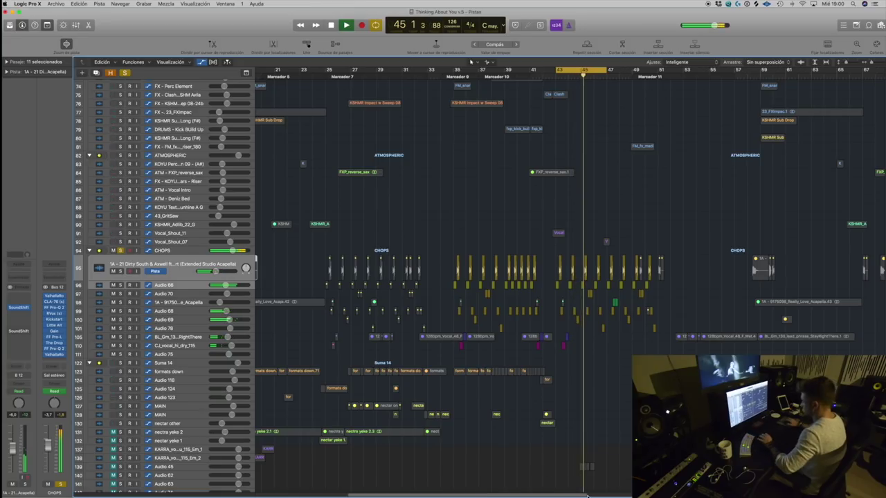
Step: Turn off the cycle range while the chops play, select the CHOPS stack and stop playback
scroll(604, 339, "right", 5)
key("c")
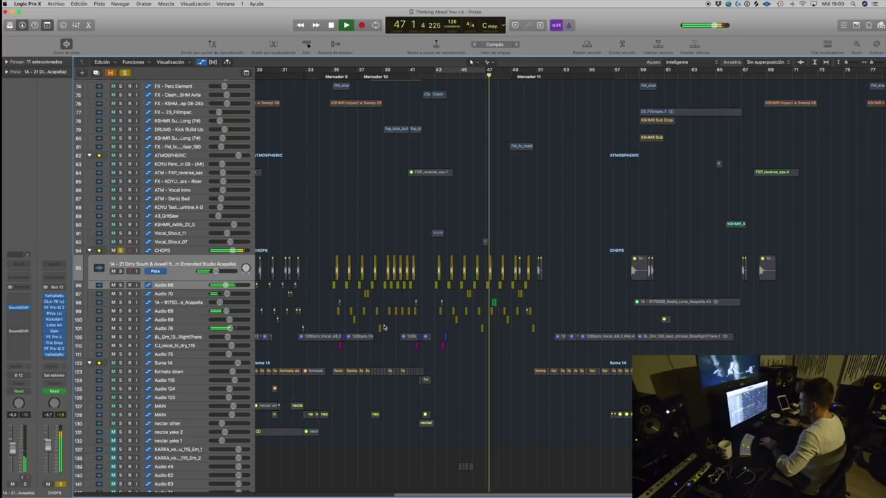
scroll(471, 328, "up", 2)
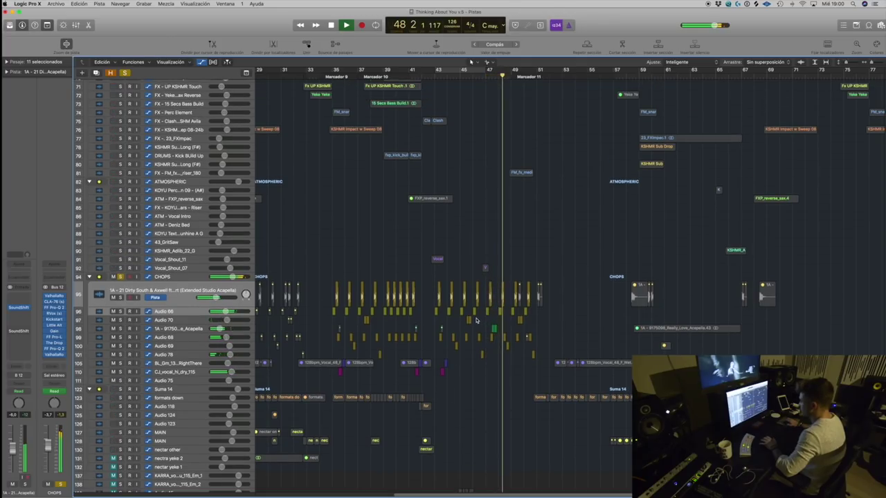
left_click(176, 278)
key("space")
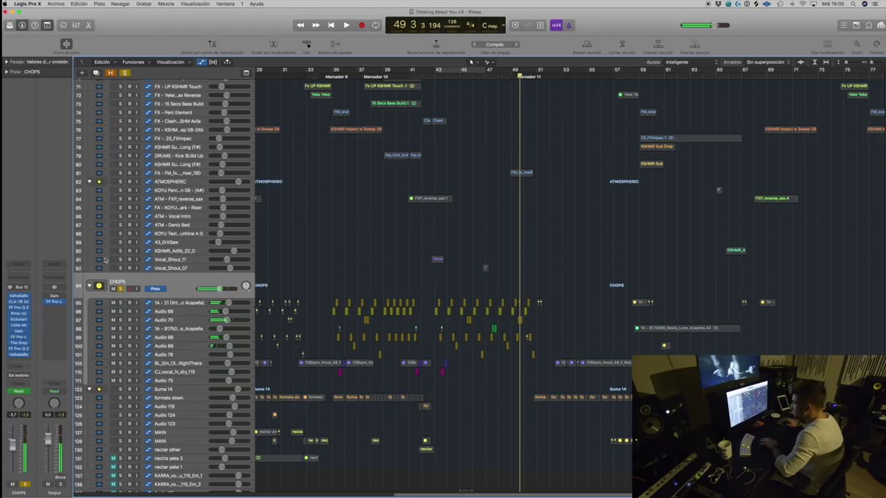
Step: Open Little AlterBoy on the CHOPS stack, bypass it and play the chops from bar 43 without it
left_click(19, 326)
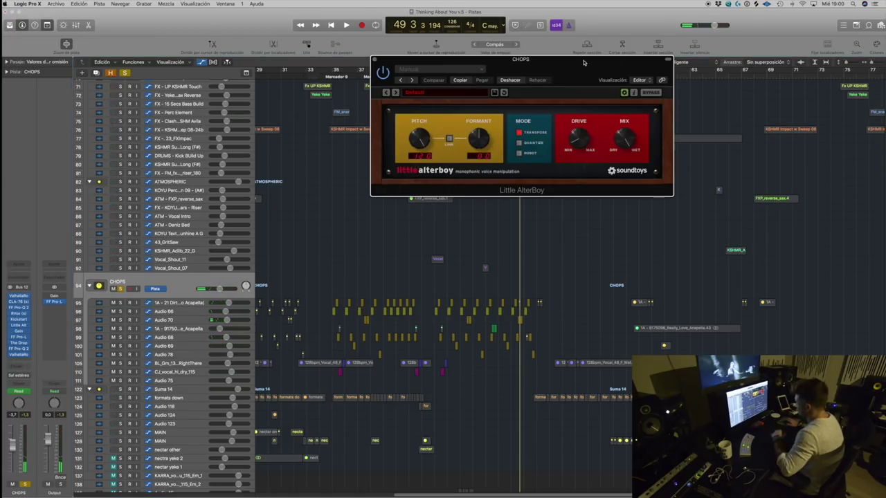
left_click_drag(583, 62, 689, 61)
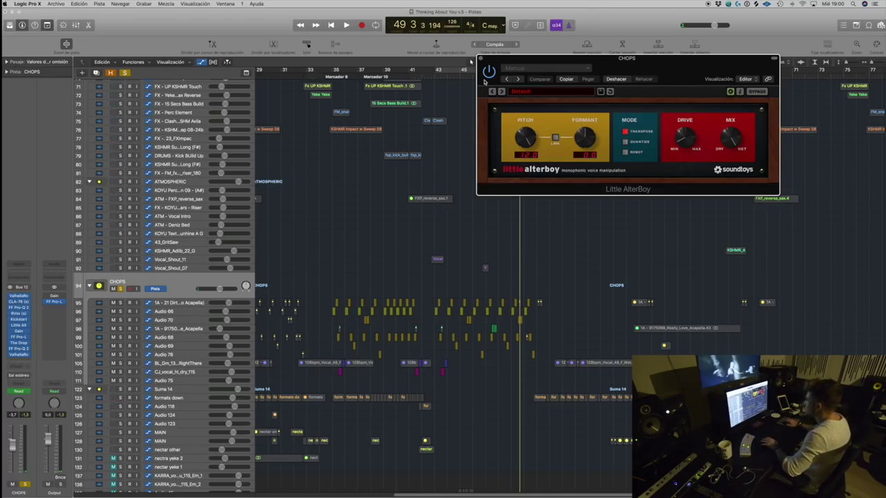
left_click(440, 75)
key("space")
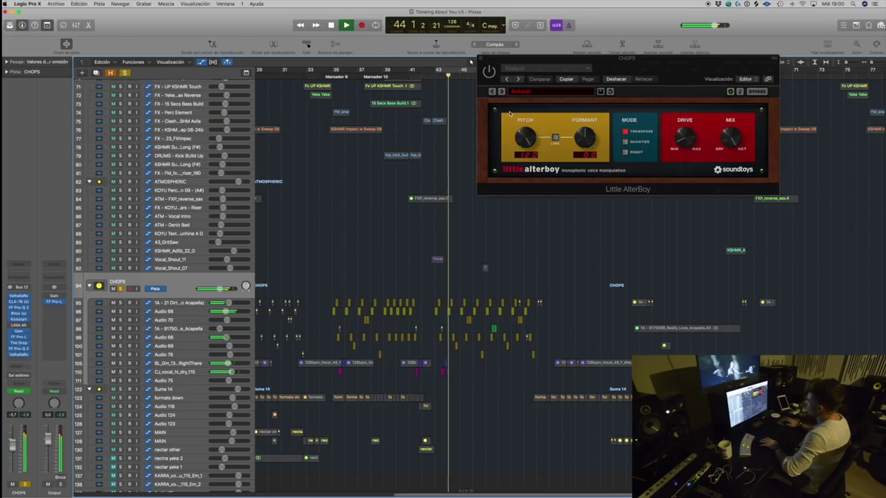
key("space")
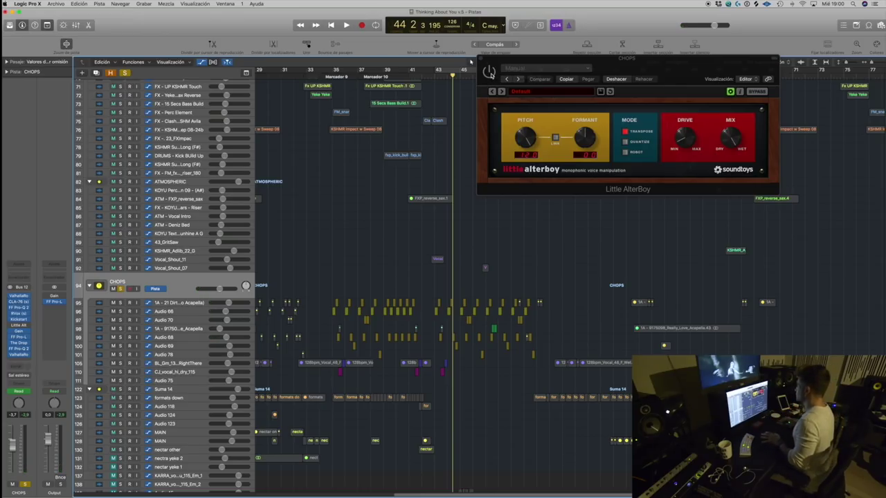
Step: Re-enable Little AlterBoy, play the chops with it for comparison, and close its window
left_click(490, 74)
key("space")
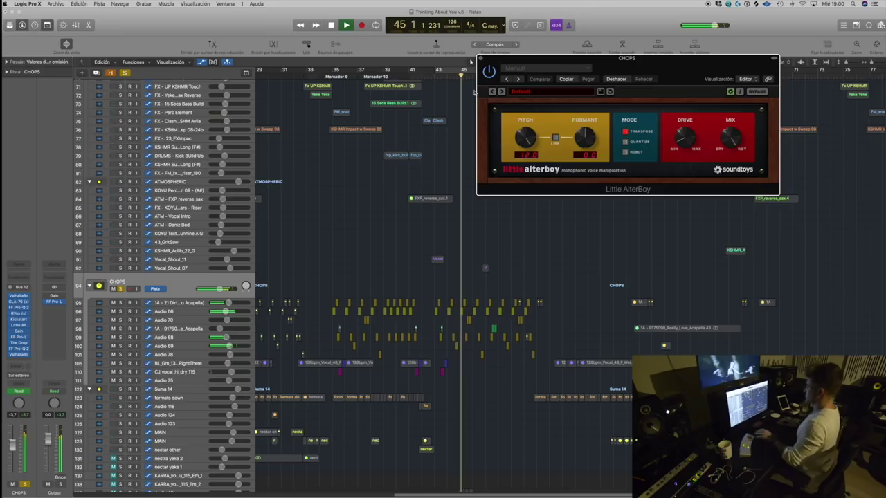
left_click(481, 58)
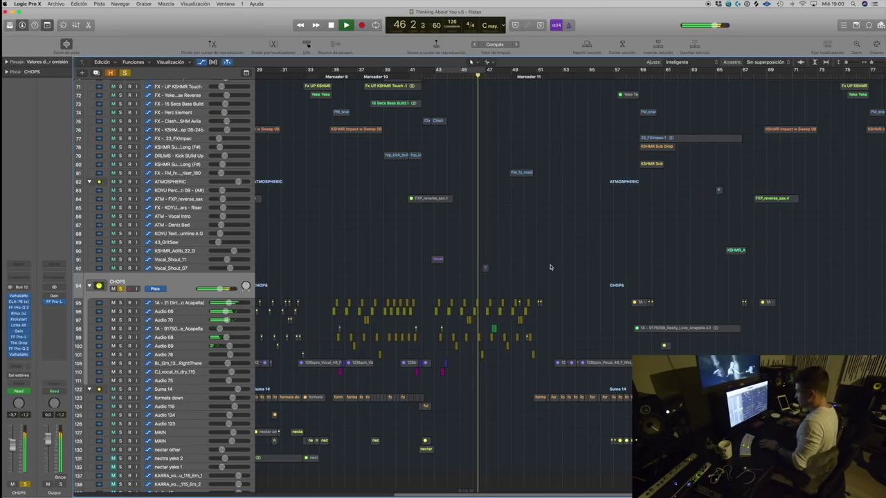
key("space")
Step: Unsolo the CHOPS stack and set the cycle range from bar 43 to bar 50
scroll(375, 368, "up", 15)
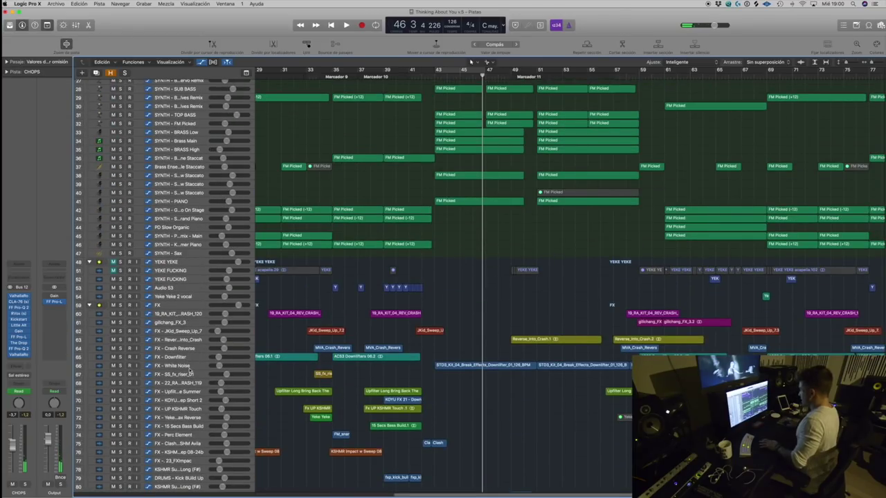
left_click(375, 368)
scroll(415, 277, "up", 7)
scroll(465, 182, "up", 3)
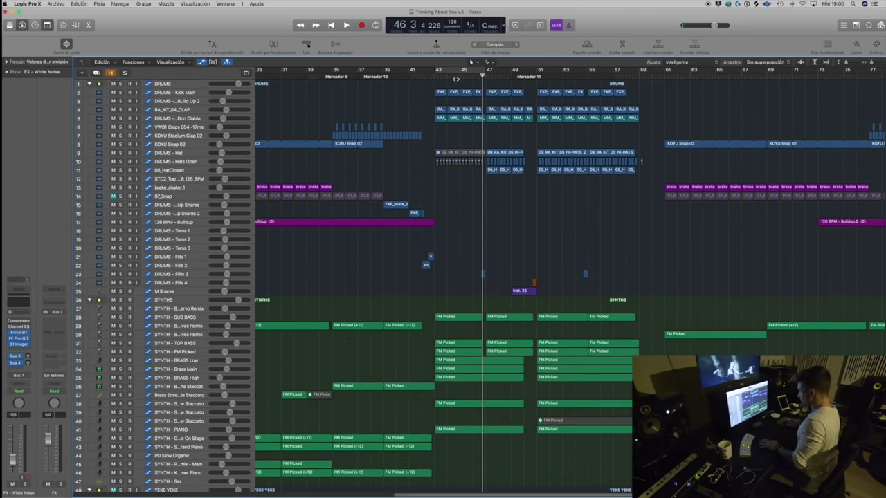
left_click_drag(435, 69, 524, 69)
Step: Select the SYNTH - SUB BASS track and examine its FM Picked regions from bar 43 up close
scroll(178, 260, "down", 2)
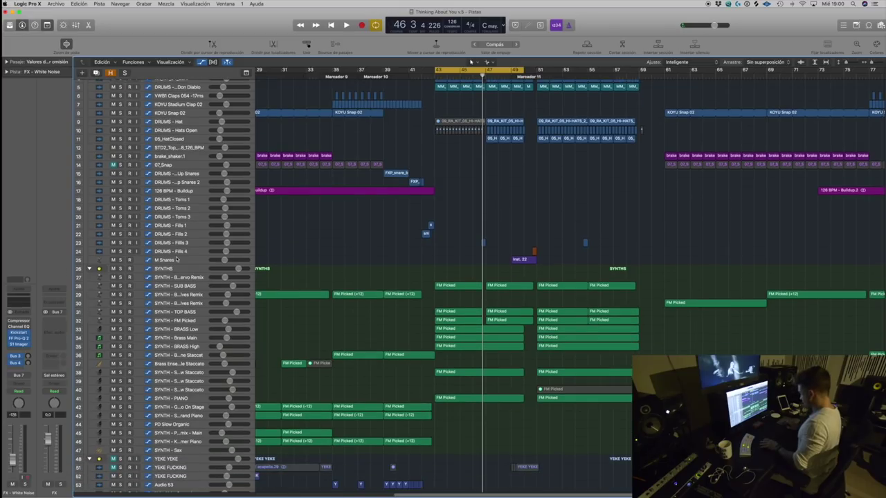
left_click(195, 295)
key("super+Right")
key("super+Right")
key("Up")
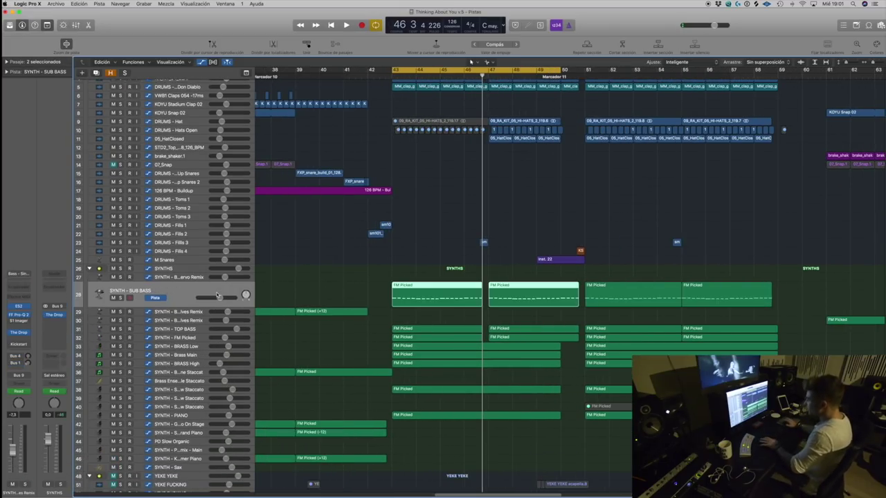
key("super+Right")
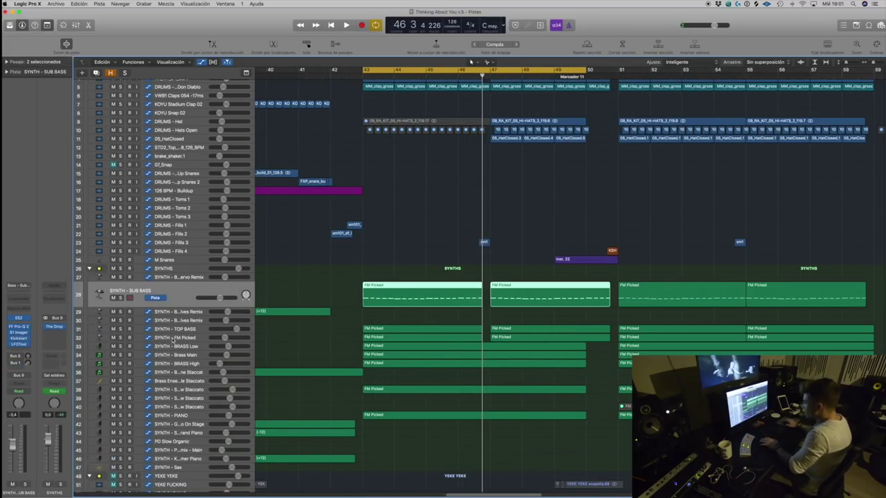
Step: Solo the SYNTH - PIANO track and play its FM Picked region from bar 43
scroll(255, 389, "down", 5)
left_click(196, 329)
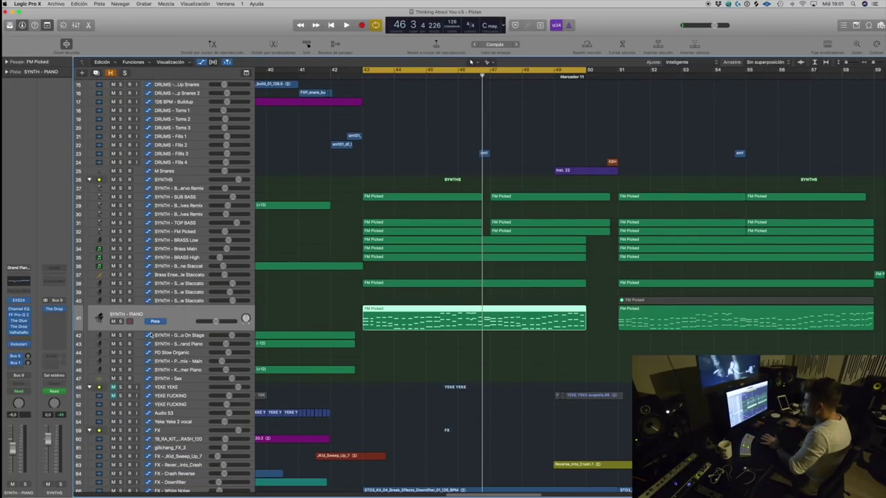
left_click(120, 322)
key("space")
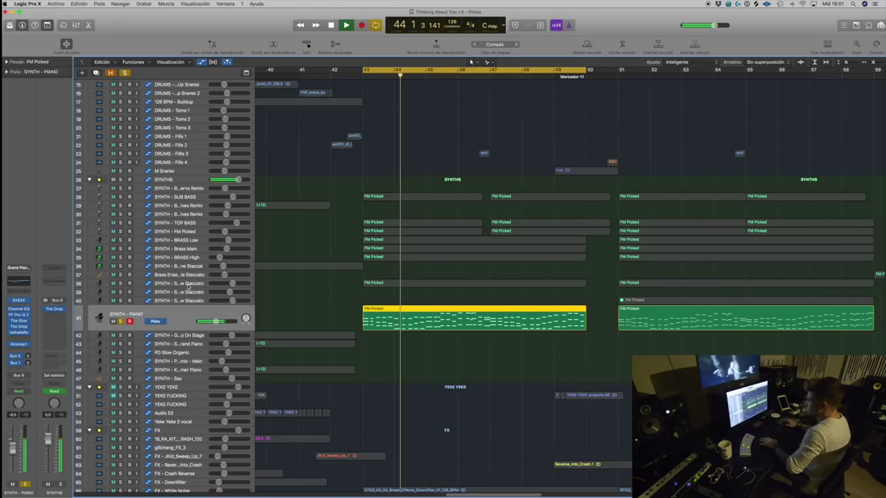
key("space")
Step: Display the Kickstart, ValhallaRoom, The Drop and The Glue settings of SYNTH - PIANO, along with its low-pass frequency automation
left_click(19, 345)
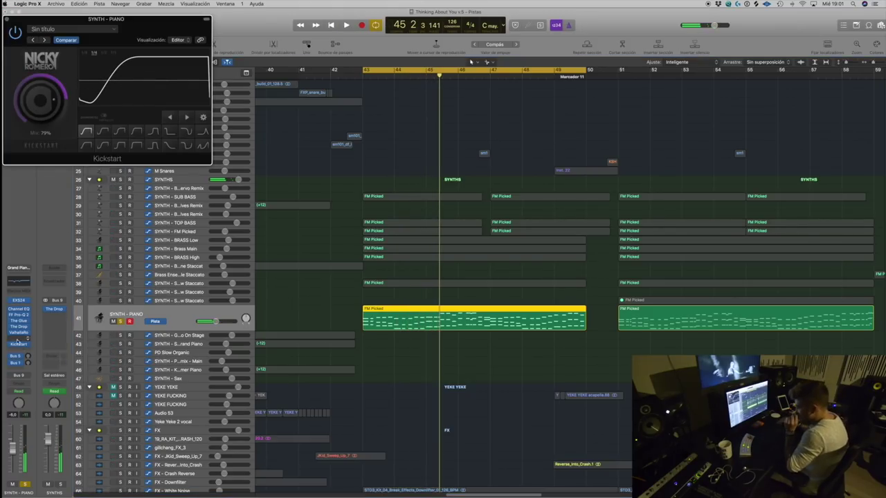
left_click(19, 333)
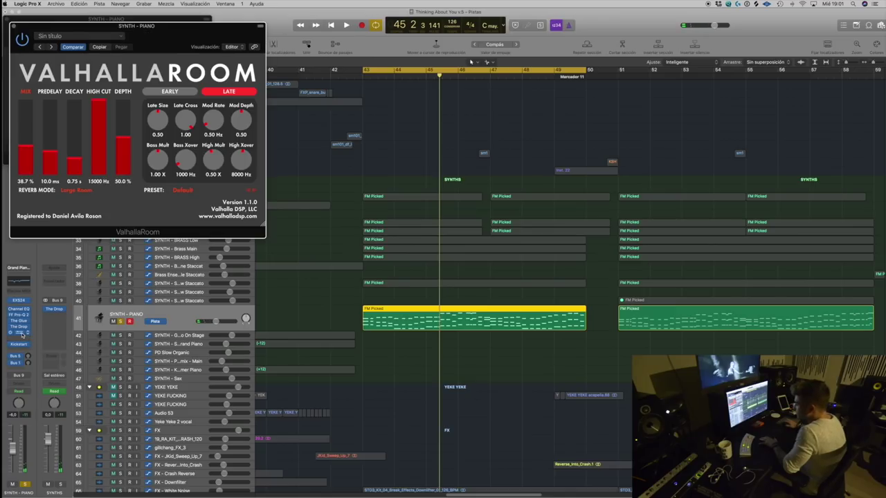
left_click(19, 325)
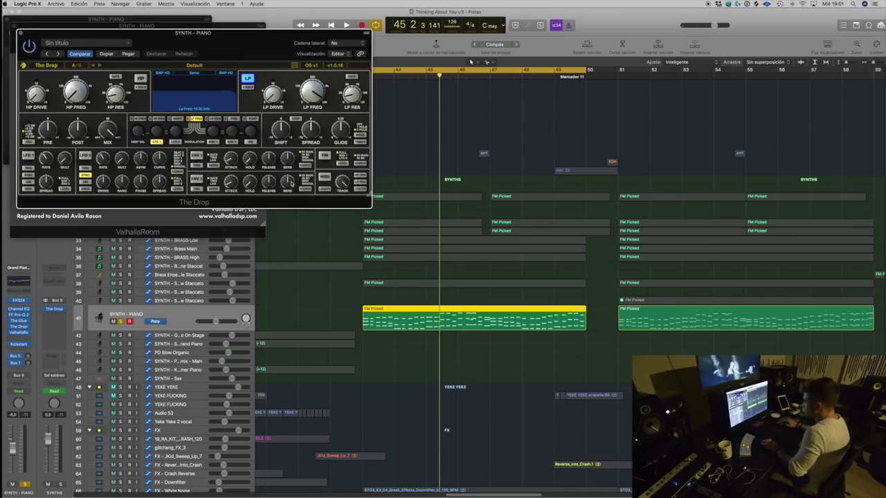
key("a")
left_click(18, 320)
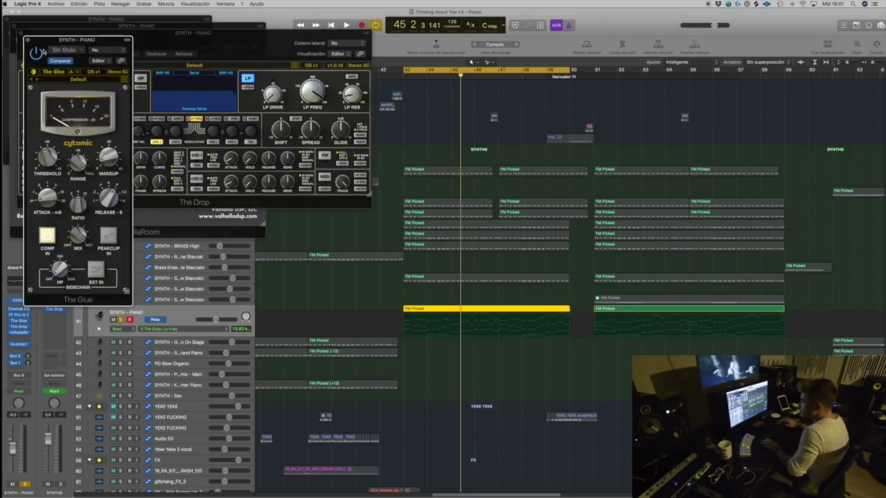
Step: Close The Glue, The Drop, ValhallaRoom and Kickstart windows of the SYNTH - PIANO track
left_click(28, 40)
left_click(20, 32)
left_click(14, 26)
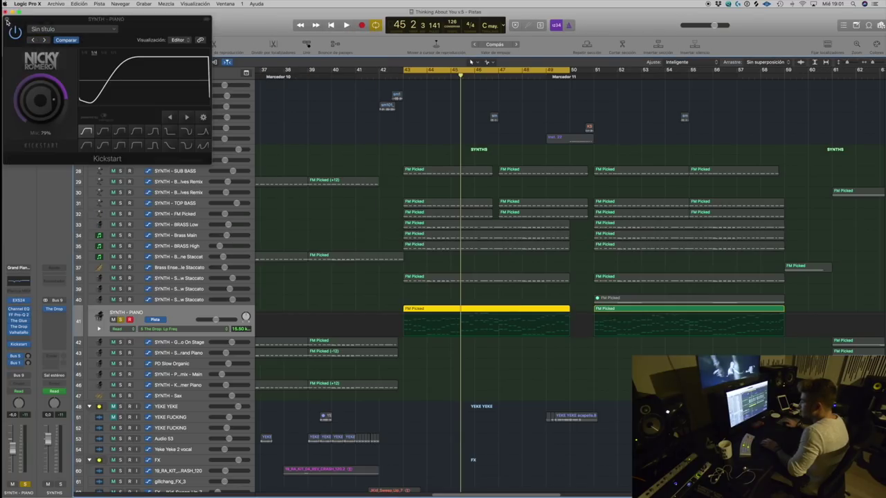
left_click(8, 19)
Step: Open the Channel EQ of SYNTH - PIANO, examine its curve away from the track list, and close it
left_click(28, 309)
left_click(21, 309)
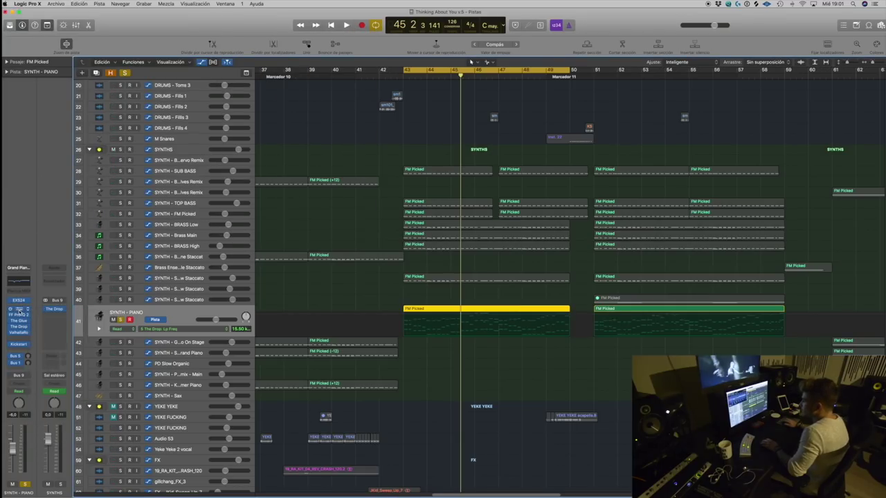
left_click(19, 310)
left_click_drag(171, 25, 445, 18)
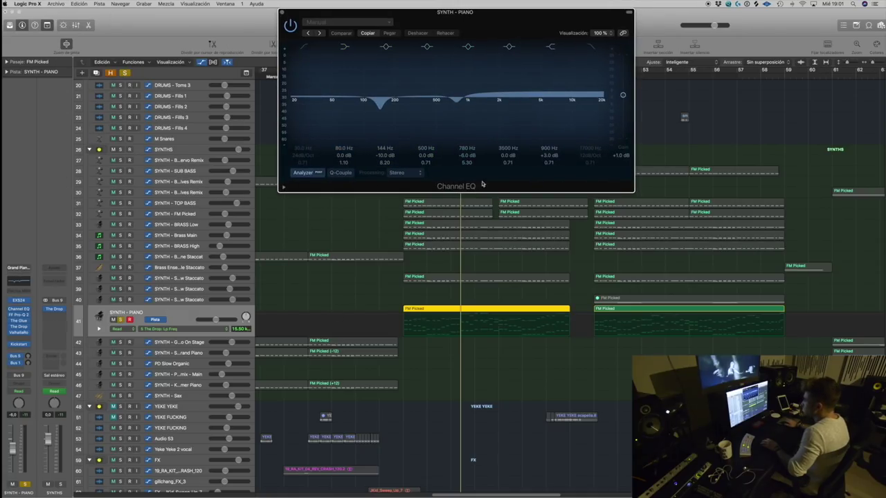
left_click(282, 14)
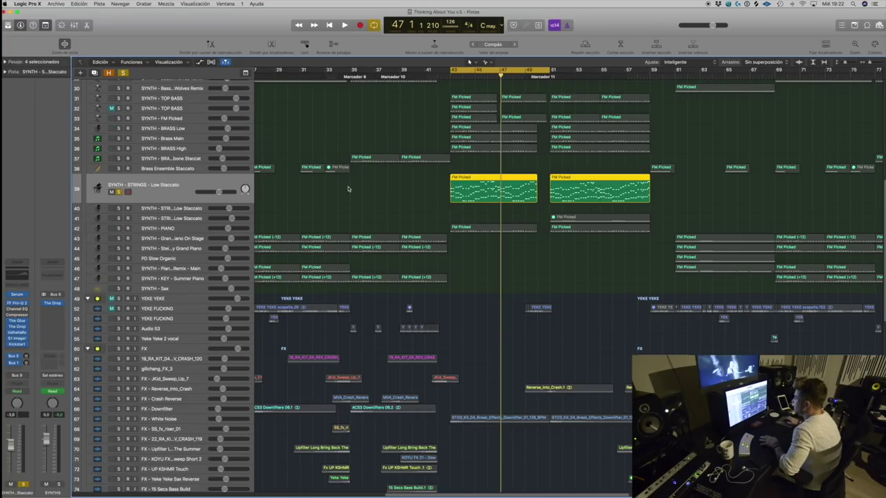
Step: Play the soloed SYNTH - STRINGS - Low Staccato region from bar 43
key("space")
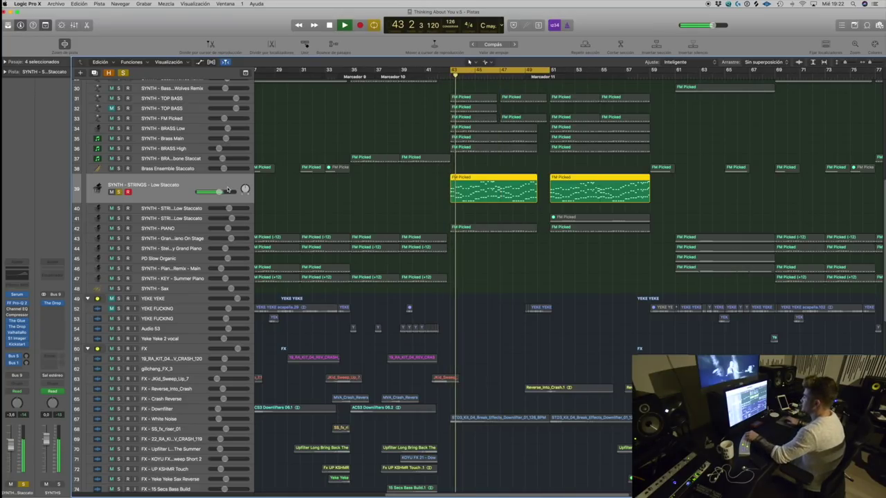
key("space")
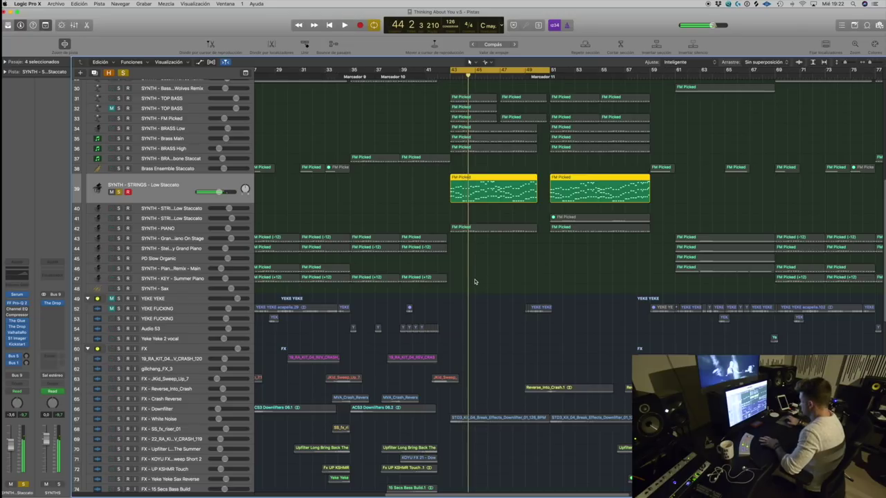
key("super+Right")
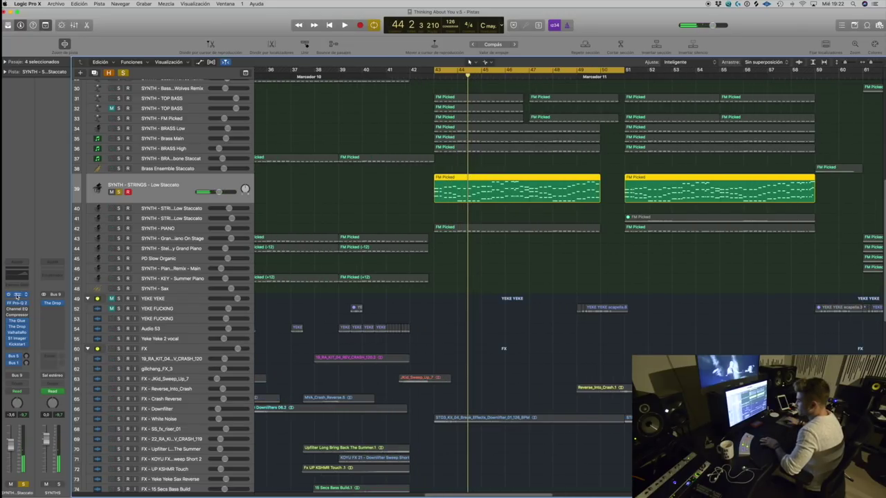
Step: Open Serum on the Low Staccato strings track, show the KSHMR & 7 SKIES - SYMPHONY user preset folder, and close the synth
left_click(24, 293)
left_click(509, 71)
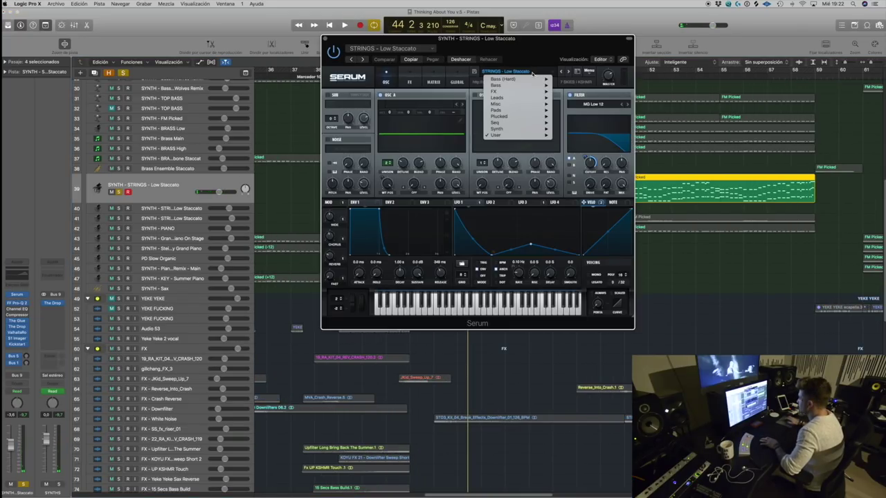
mouse_move(516, 135)
mouse_move(574, 141)
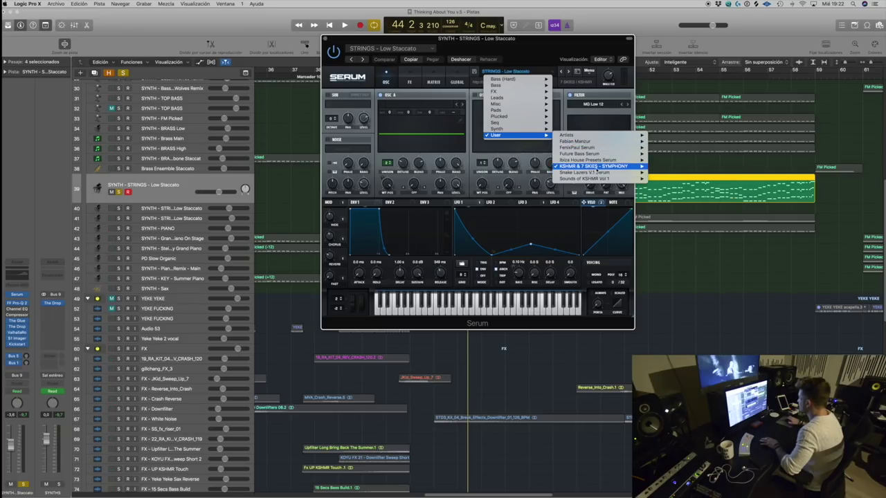
mouse_move(589, 166)
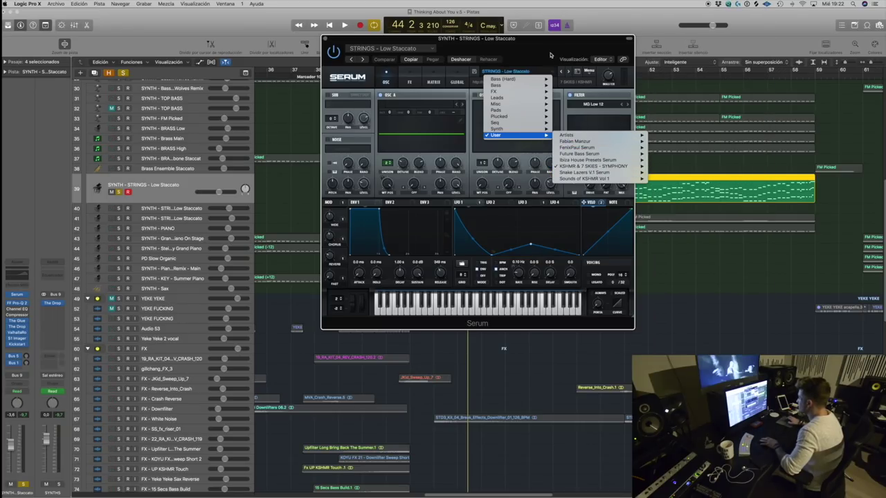
left_click(518, 40)
left_click(326, 39)
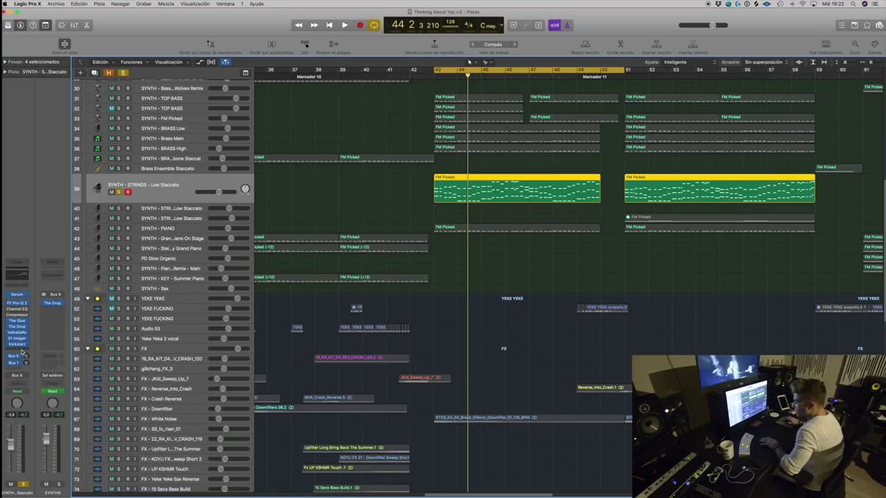
Step: Display the FF Pro-Q 2, The Glue, The Drop, ValhallaRoom, S1 Imager and Kickstart settings of the Low Staccato strings, plus The Drop's low-pass automation
left_click(16, 303)
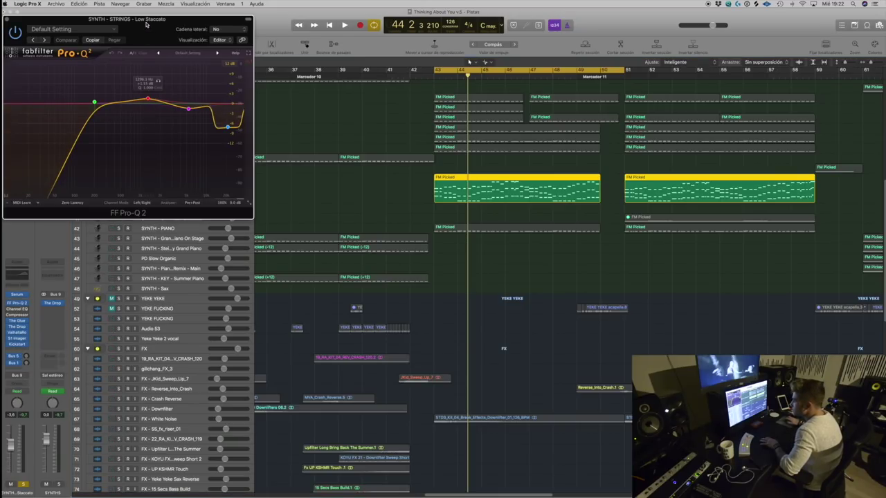
left_click(17, 321)
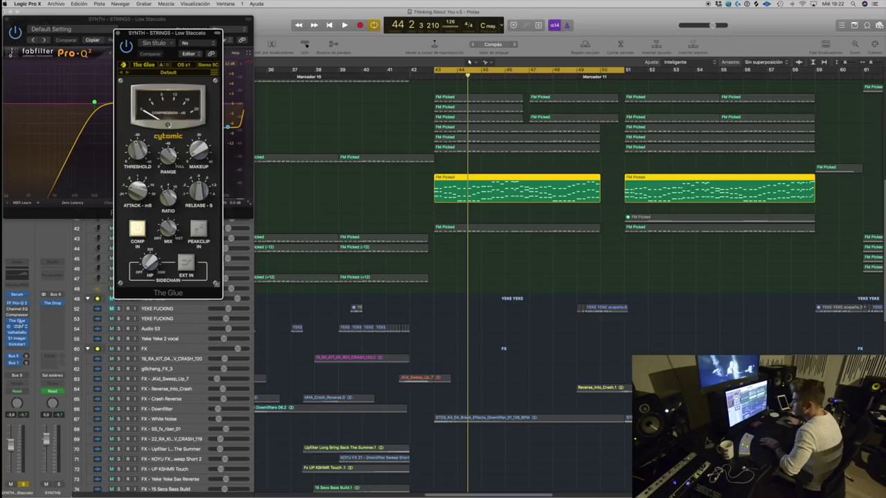
left_click(17, 325)
left_click(15, 333)
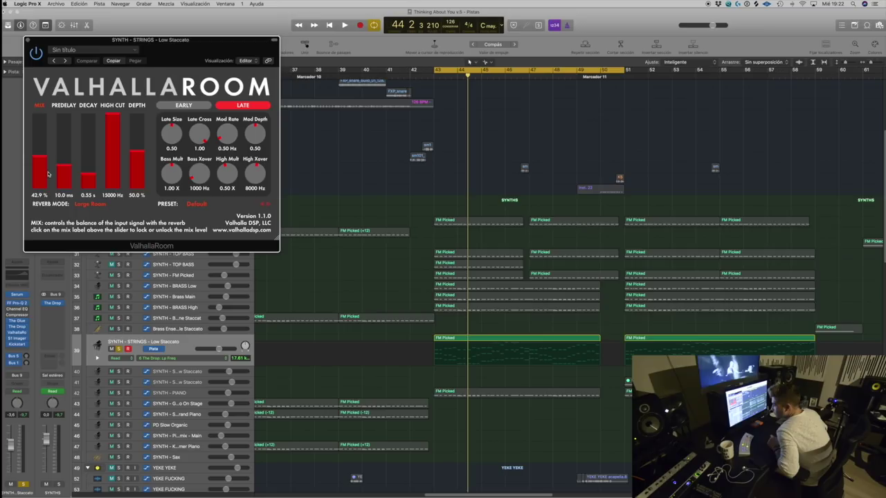
left_click(18, 339)
left_click_drag(130, 48, 344, 55)
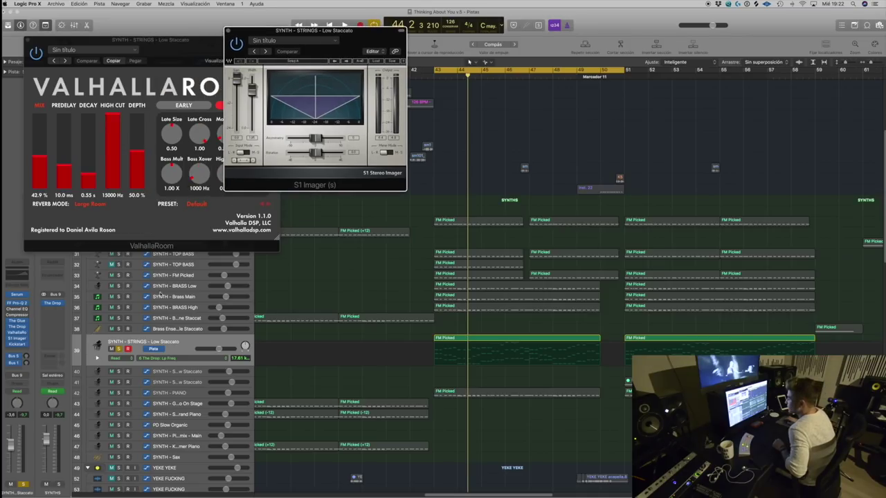
left_click(17, 345)
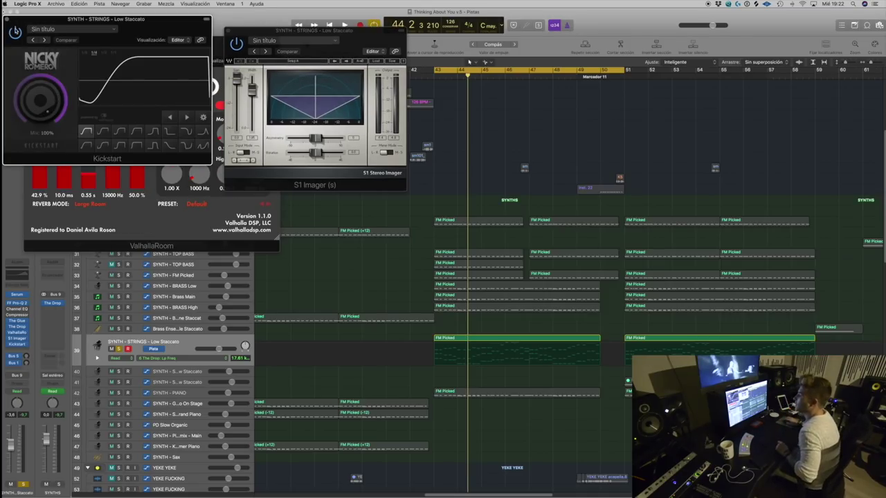
Step: Close the Kickstart, S1 Imager and ValhallaRoom windows of the Low Staccato strings track
left_click(8, 19)
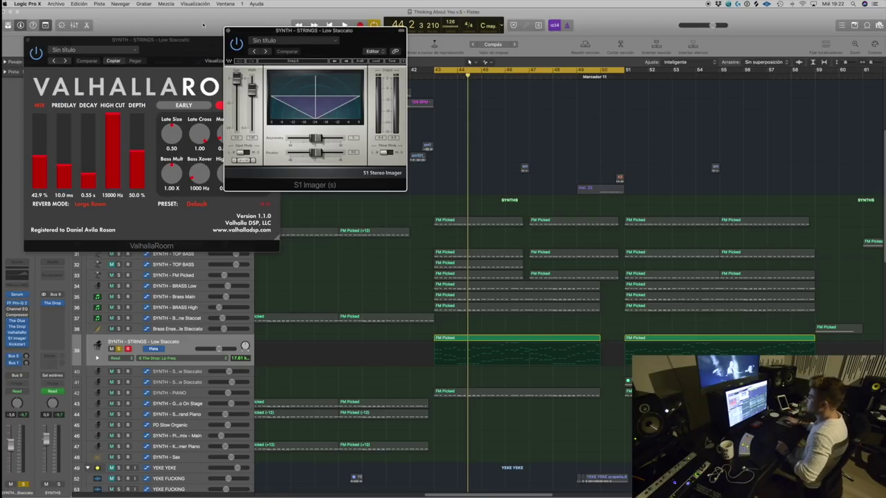
left_click(228, 31)
left_click(28, 40)
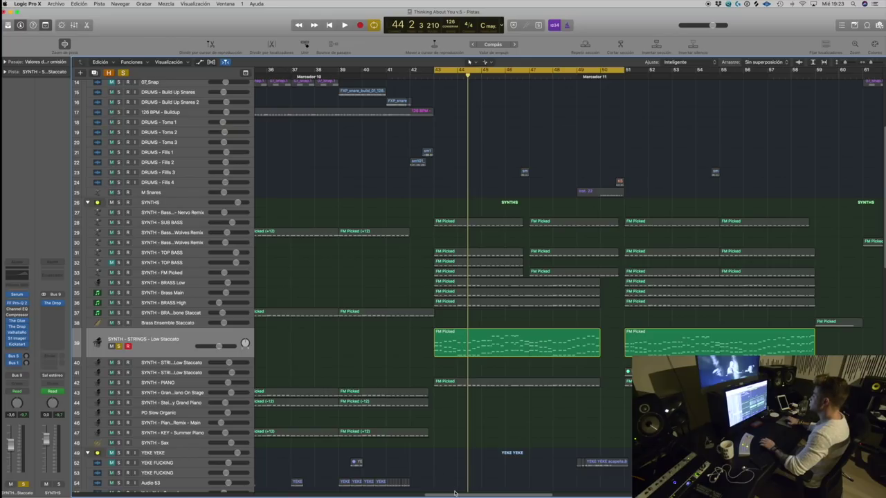
Step: Solo SYNTH - PIANO together with the Low Staccato strings and play both layers from bar 43
left_click_drag(454, 492, 479, 493)
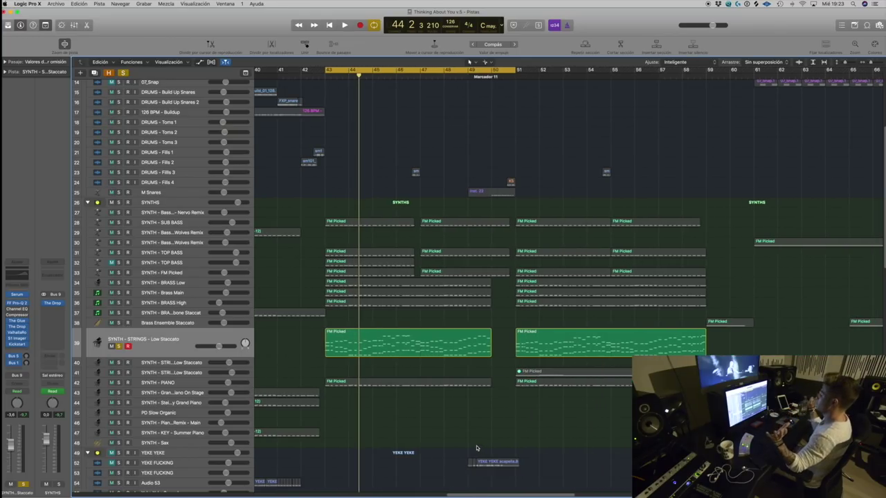
left_click(212, 383)
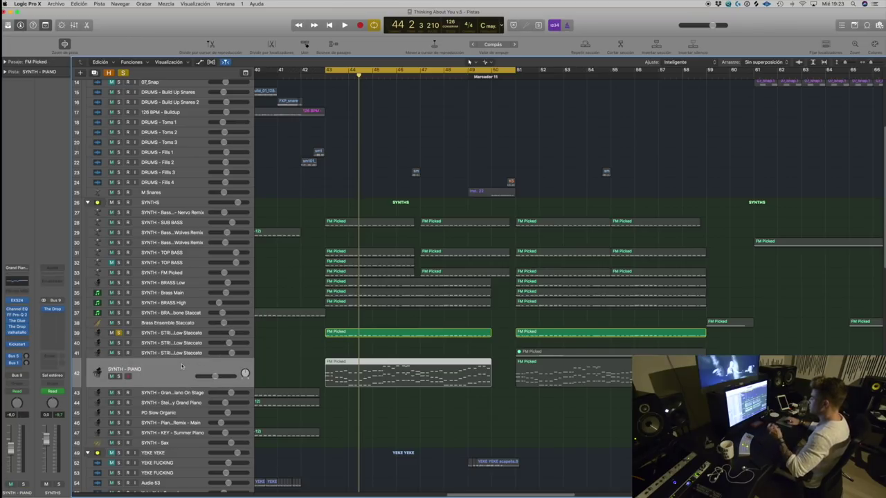
left_click(118, 377)
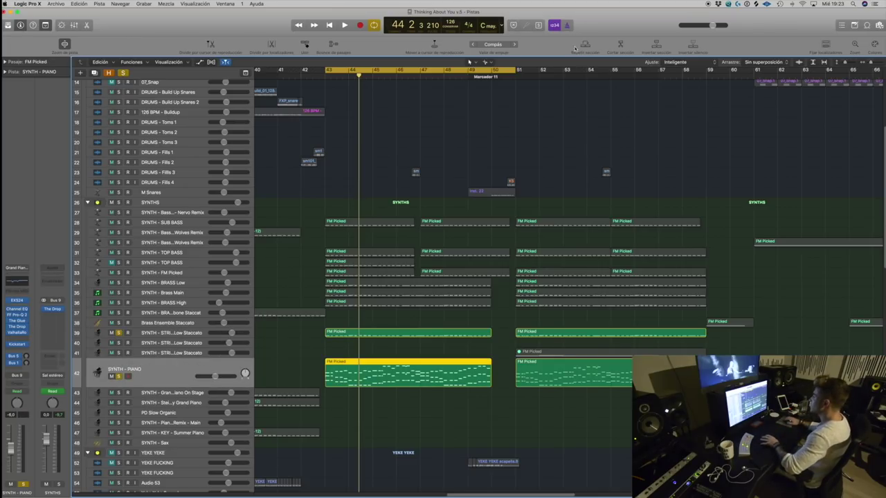
key("space")
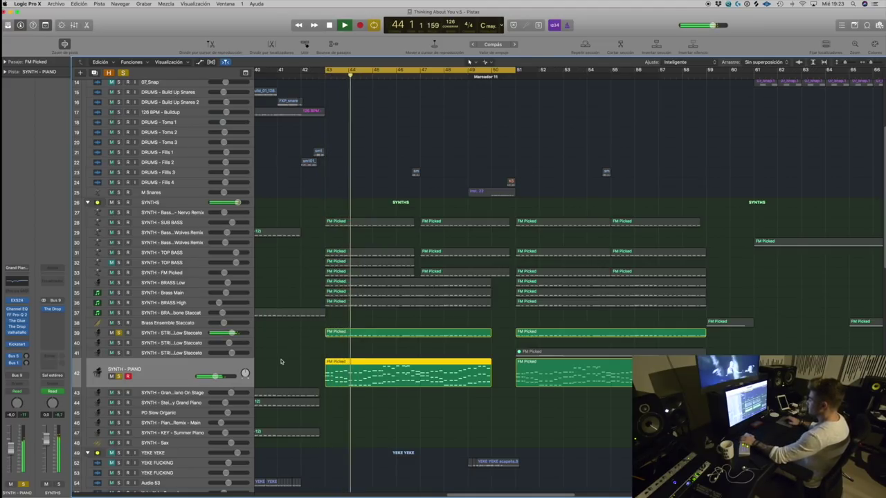
key("space")
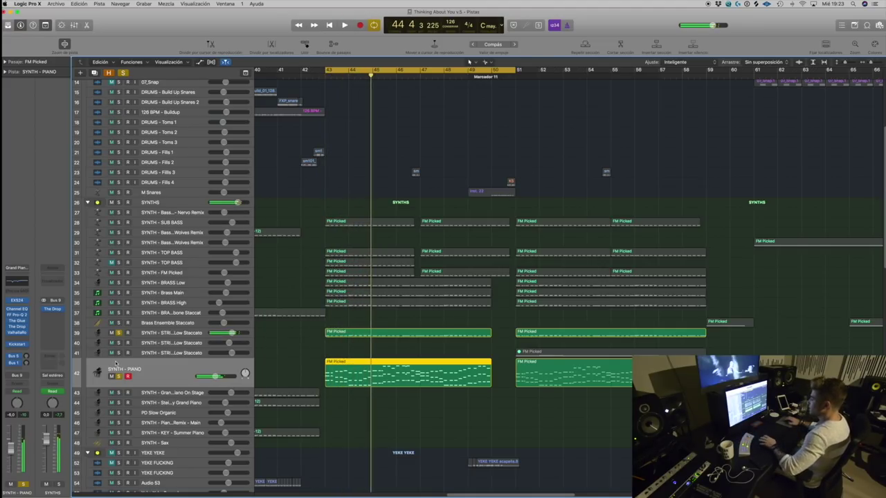
Step: Clear the piano and strings solos and solo the SYNTH - BRASS High track
left_click(119, 377, "alt")
left_click(173, 312)
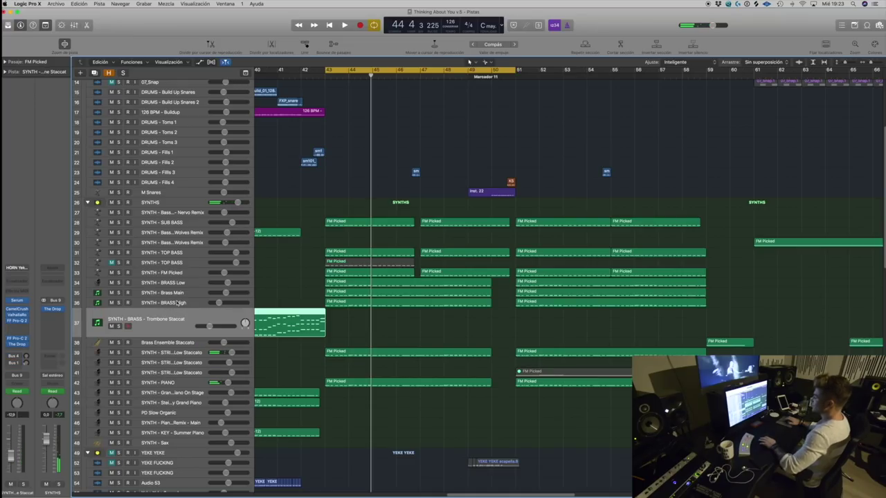
left_click(175, 305)
left_click(438, 334)
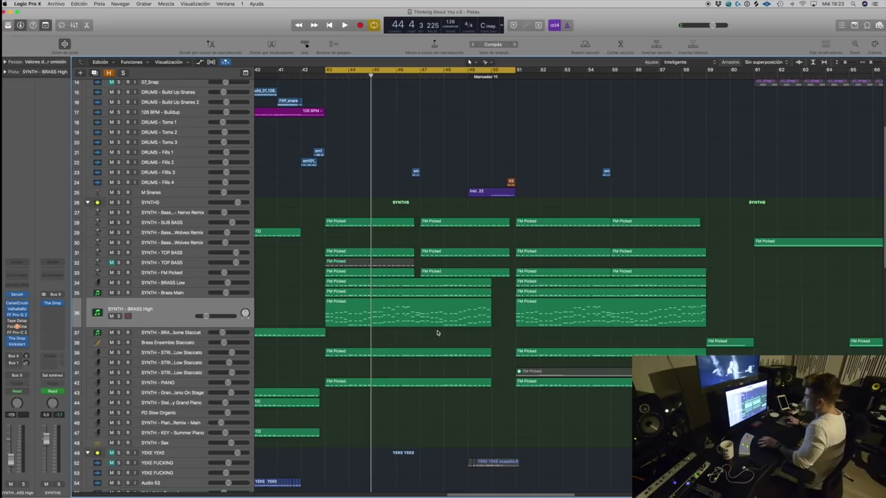
left_click(119, 316)
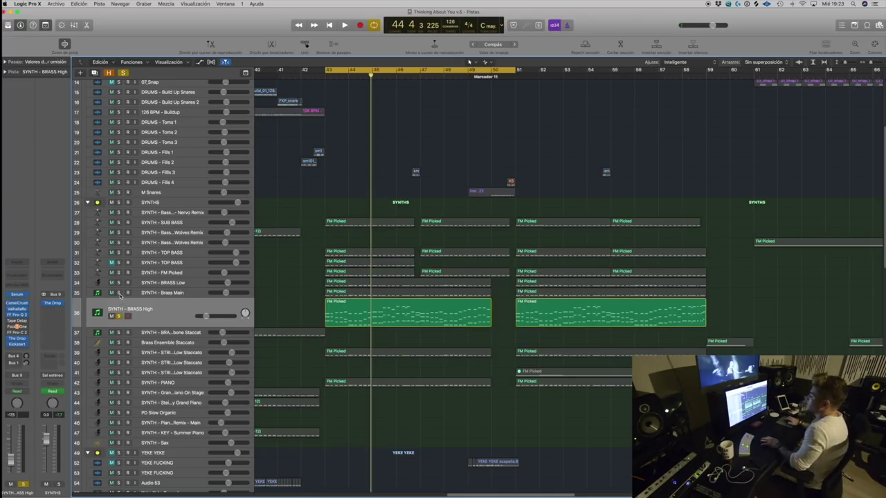
left_click(119, 293)
left_click(118, 282)
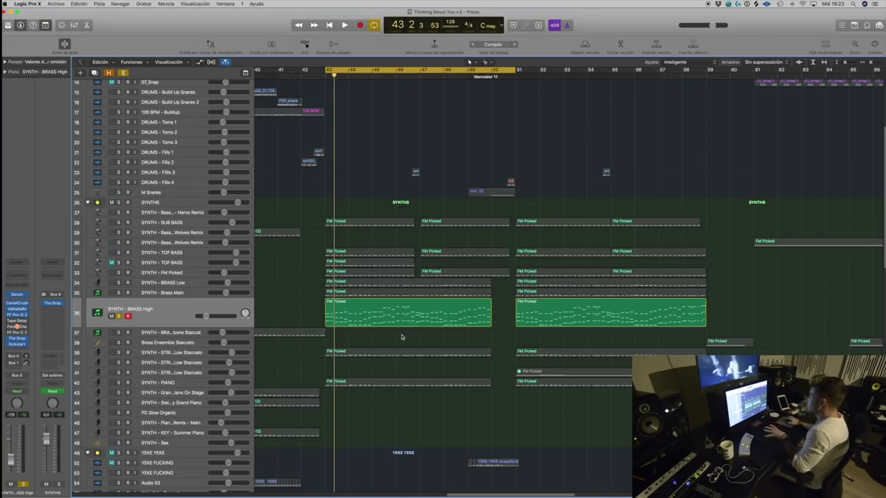
Step: Select the first BRASS High region and display the track's CamelCrusher, ValhallaRoom, FF Pro-Q 2 and The Drop settings
left_click(409, 315)
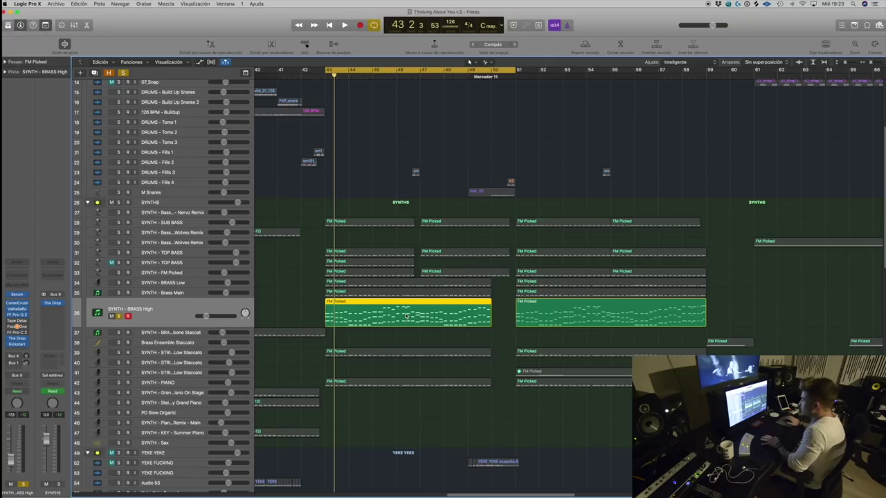
left_click(18, 303)
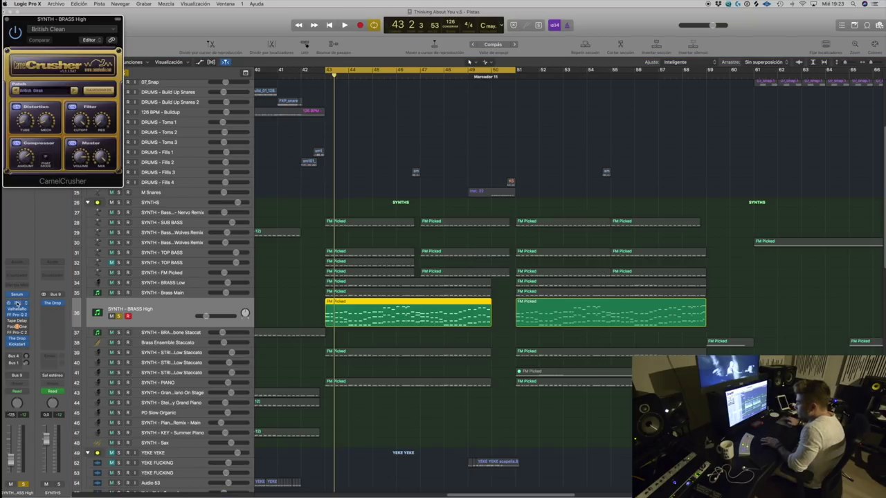
left_click(19, 309)
left_click(19, 314)
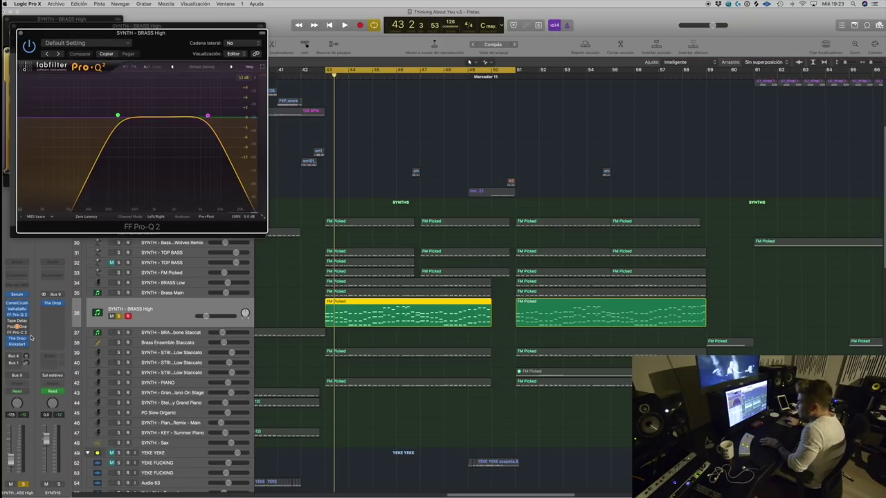
left_click(20, 339)
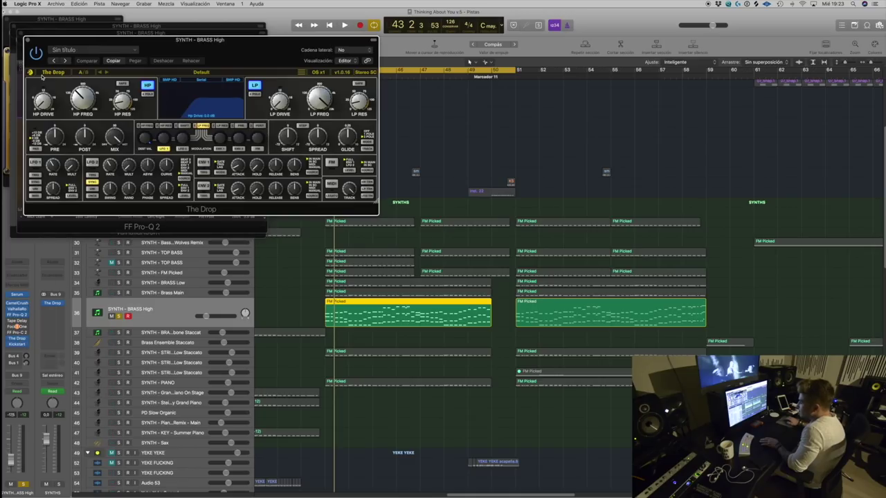
Step: Close the BRASS High effect windows and deselect the region
left_click(28, 40)
left_click(21, 32)
left_click(19, 29)
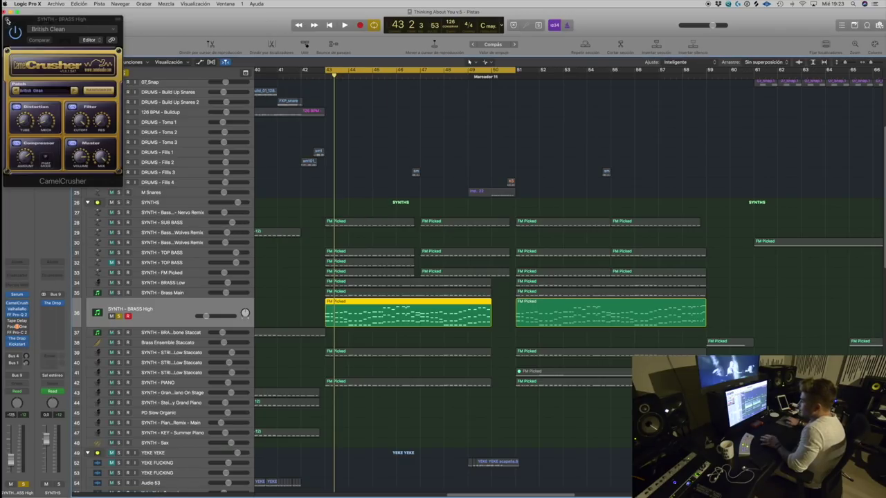
left_click(10, 22)
left_click(337, 111)
Step: Solo the SYNTH - Brass Main track in place of SYNTH - BRASS High and select it
scroll(455, 146, "up", 5)
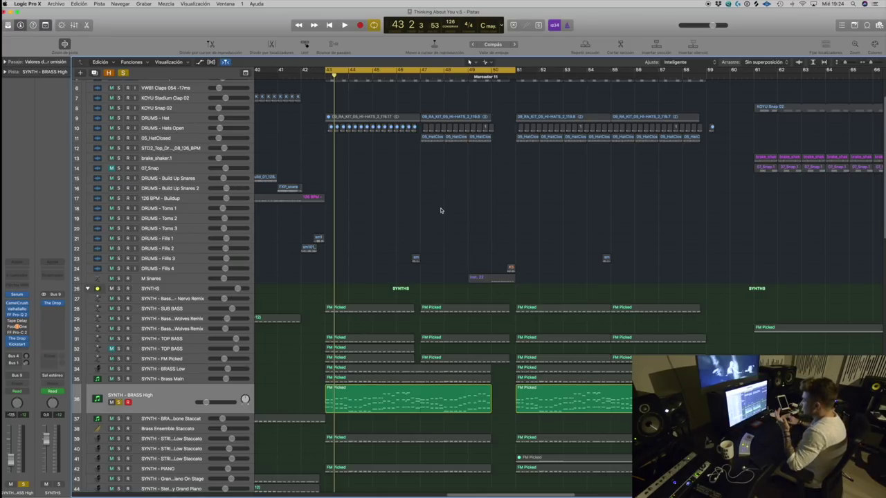
scroll(441, 218, "down", 3)
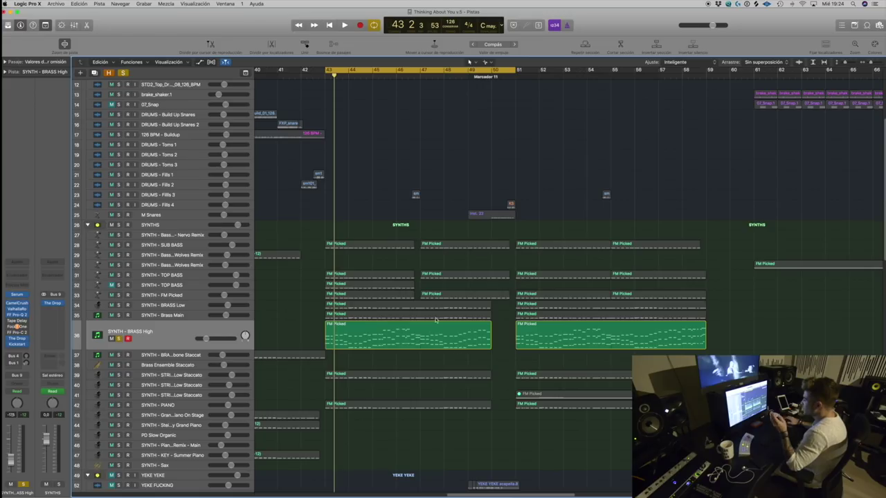
scroll(398, 149, "down", 1)
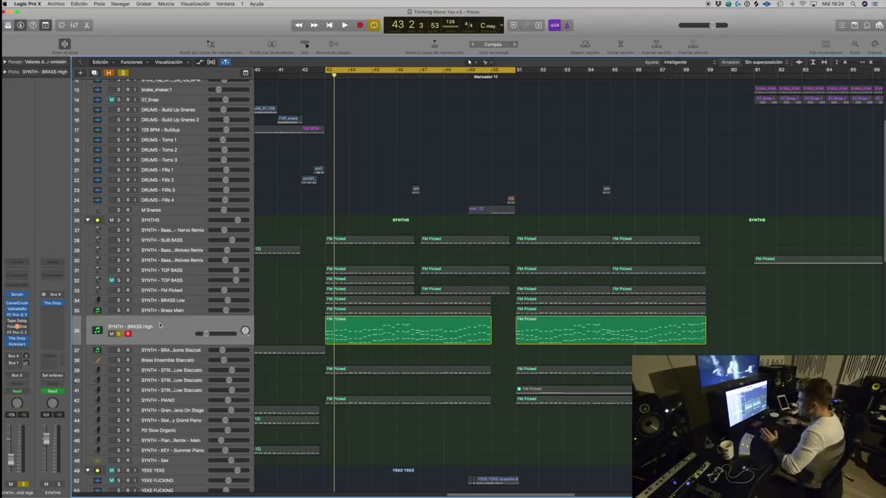
left_click(119, 310)
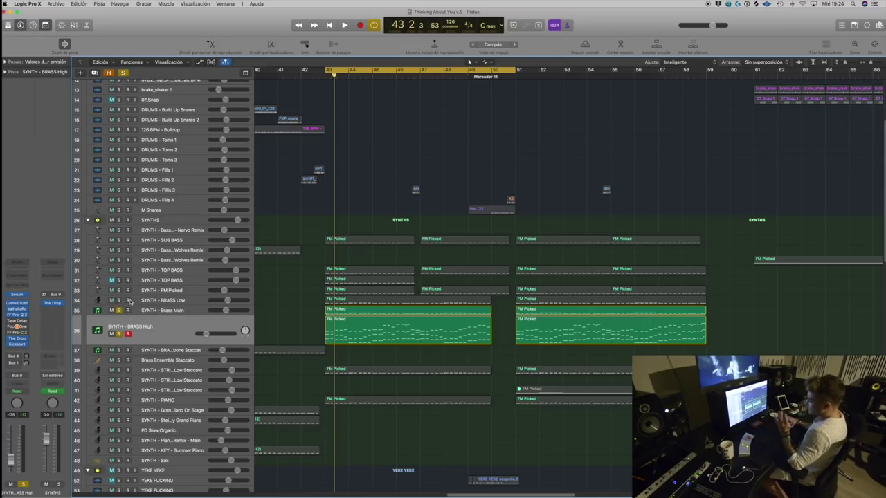
left_click(170, 312)
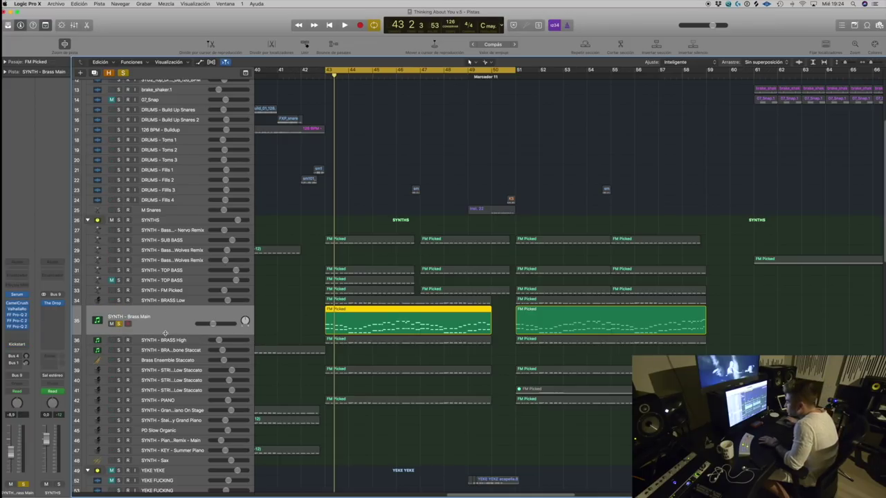
Step: Show the Serum instrument on SYNTH - Brass Main and its BRASS - Trombone Staccato preset in the KSHMR & 7 SKIES - SYMPHONY folder
left_click(355, 190)
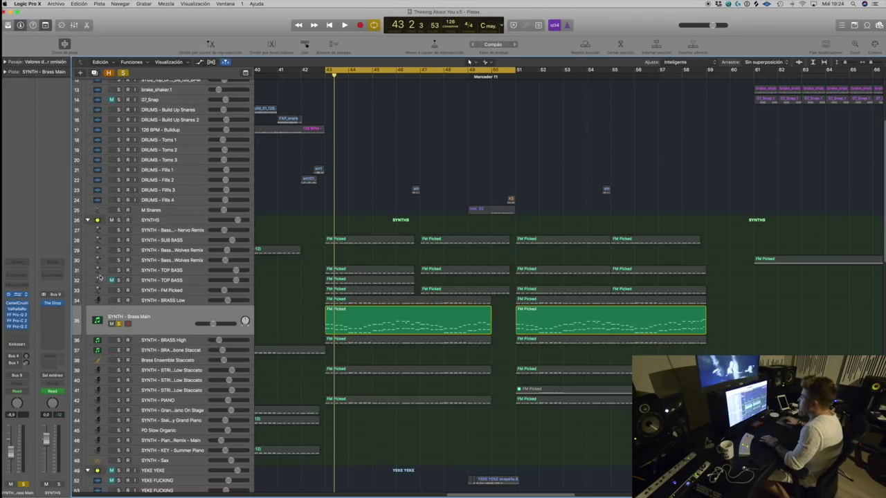
key("v")
left_click(233, 53)
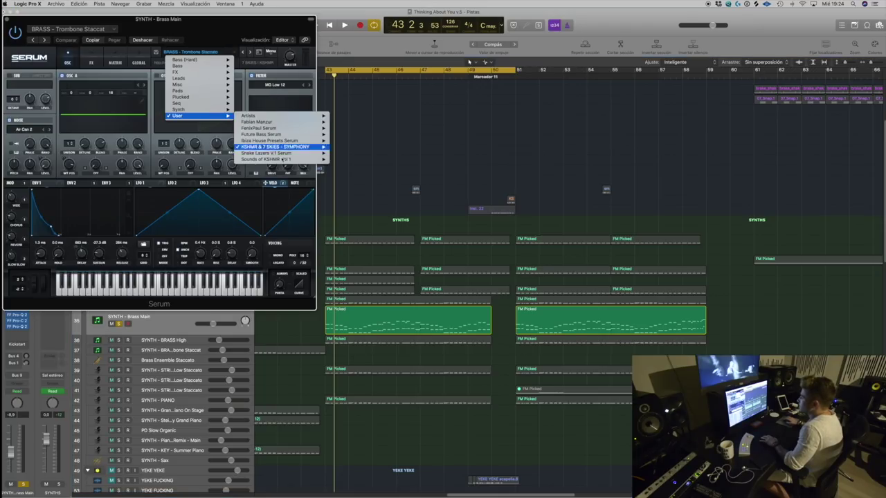
left_click_drag(210, 20, 433, 33)
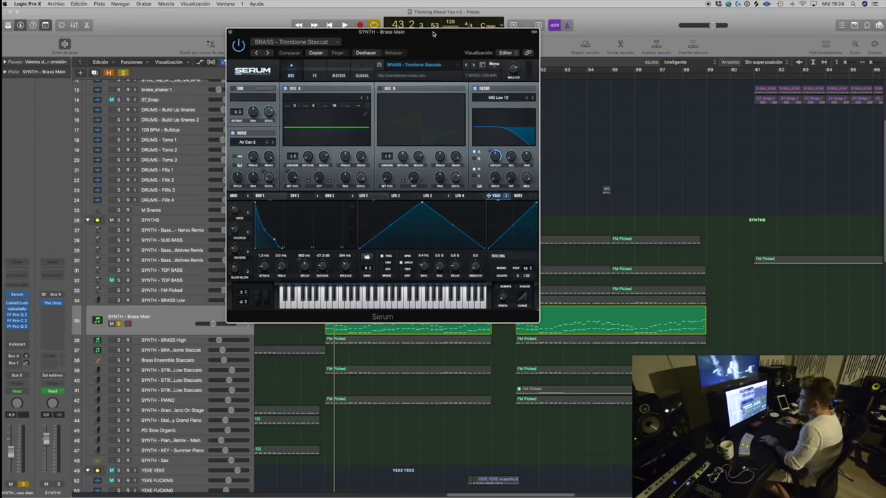
left_click(230, 33)
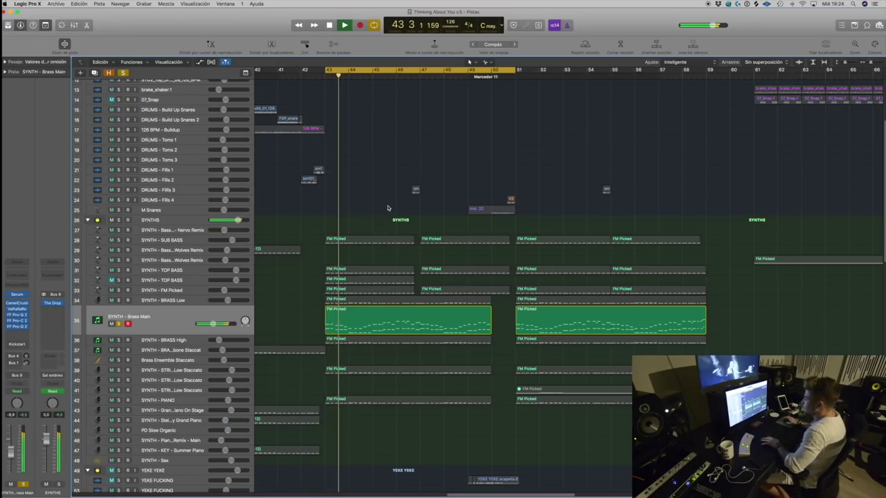
Step: Open the first Brass Main region's notes in the piano roll and play a short passage
scroll(379, 158, "down", 5)
double_click(379, 158)
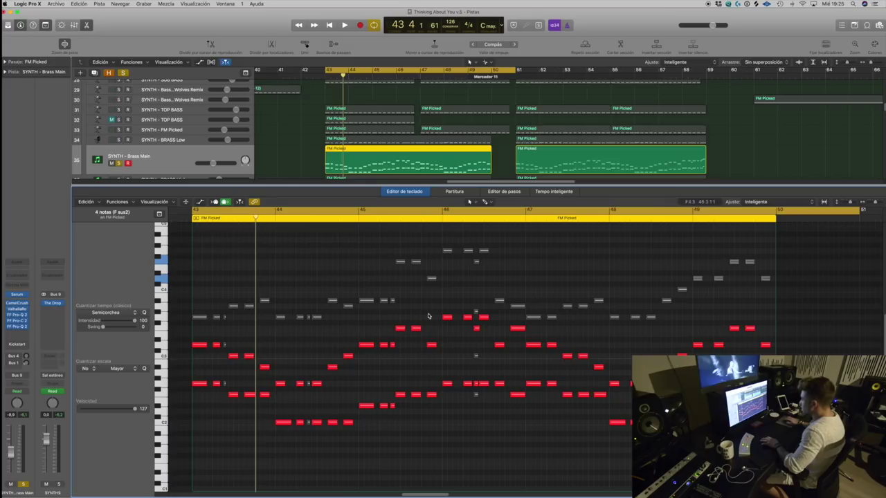
scroll(361, 177, "down", 1)
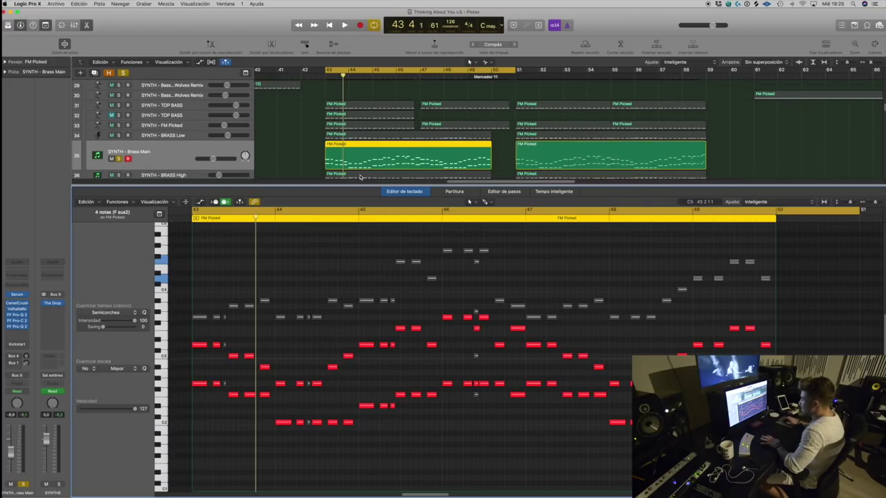
key("space")
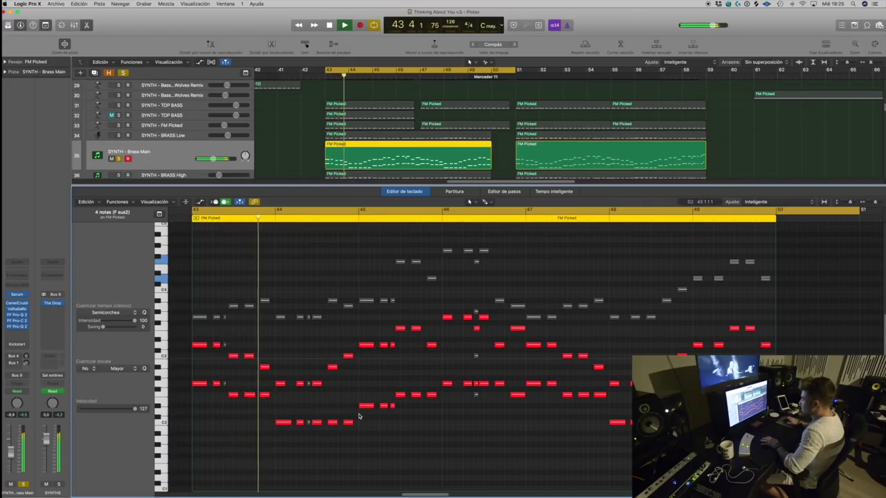
key("space")
Step: Mute the Brass Main notes above the lowest voice and play the remaining low notes
left_click_drag(201, 333, 374, 380)
left_click_drag(386, 309, 726, 375)
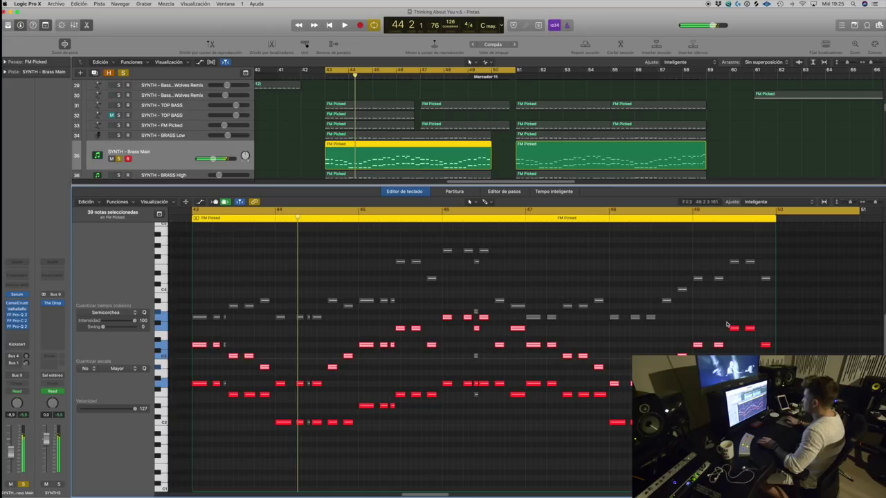
left_click_drag(725, 316, 769, 354)
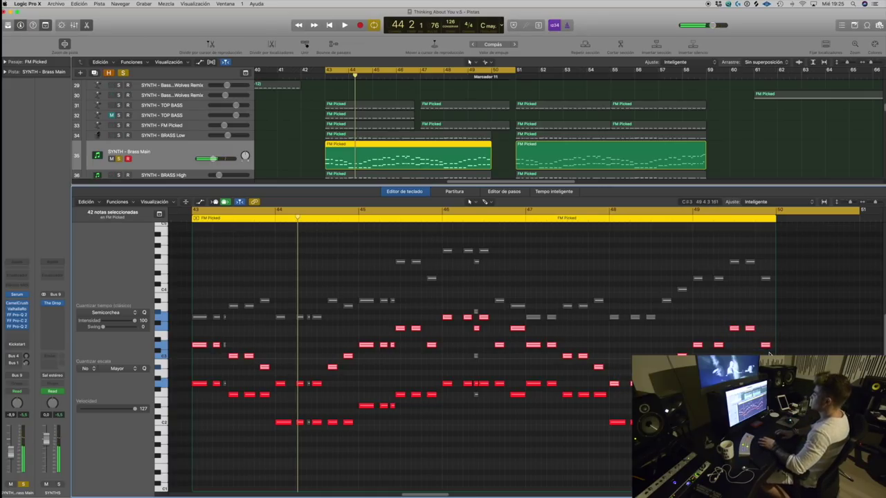
key("ctrl+m")
left_click_drag(325, 373, 279, 383)
key("ctrl+m")
key("space")
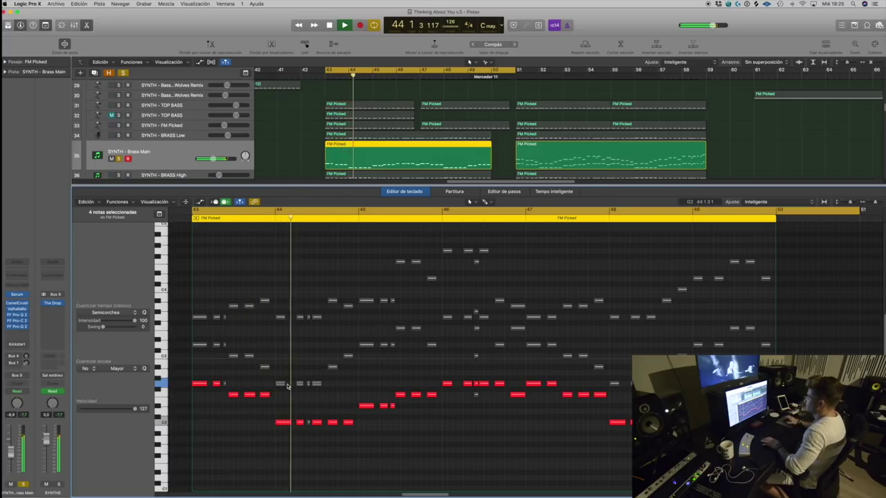
key("space")
Step: Try to restore the muted Brass Main notes by toggling their mute and undoing the recent edits
key("ctrl+m")
key("super+z")
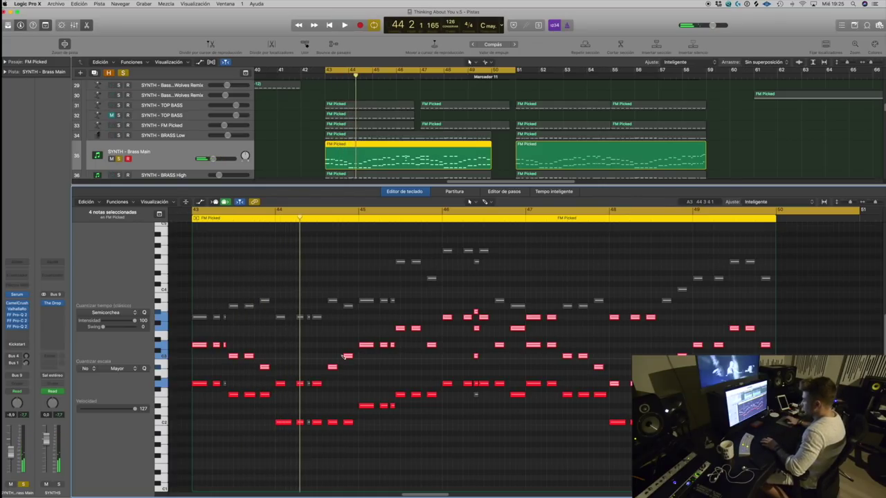
key("super+z")
key("super+z")
key("super+z")
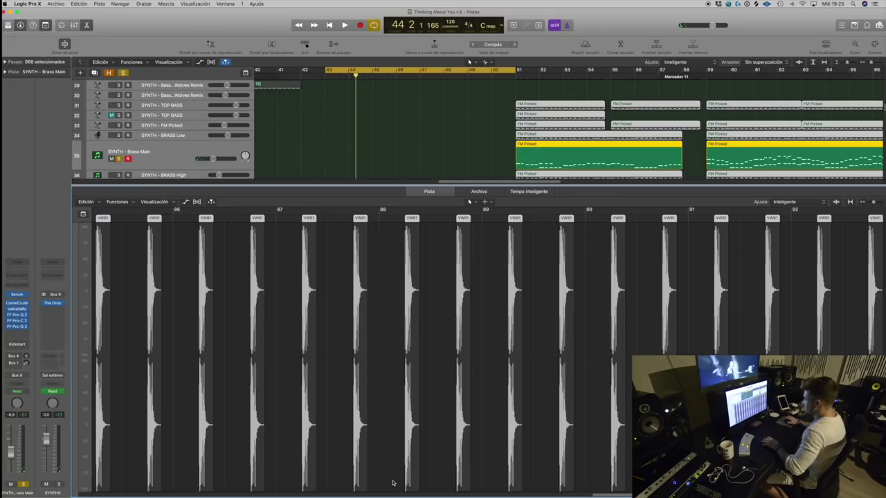
Step: Close the editor, turn the cycle off and play the Brass Main regions from around bar 59
left_click(447, 146)
key("e")
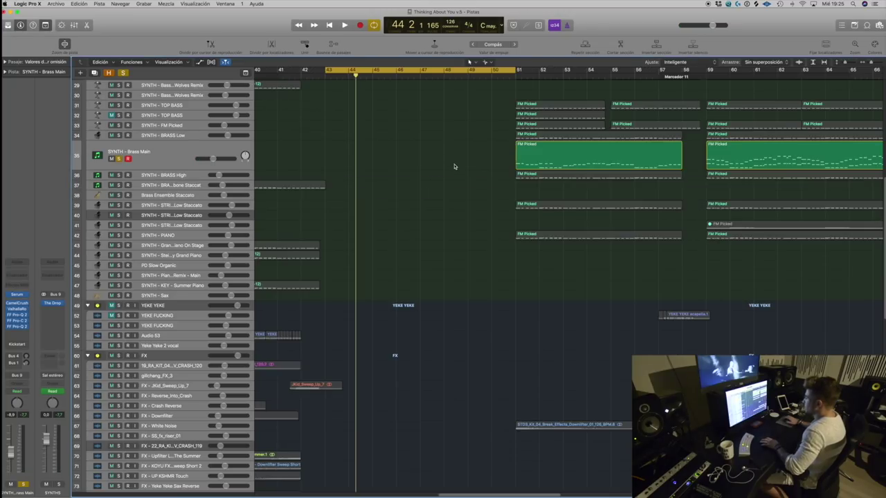
key("super+Left")
key("super+Left")
key("super+Left")
key("space")
key("c")
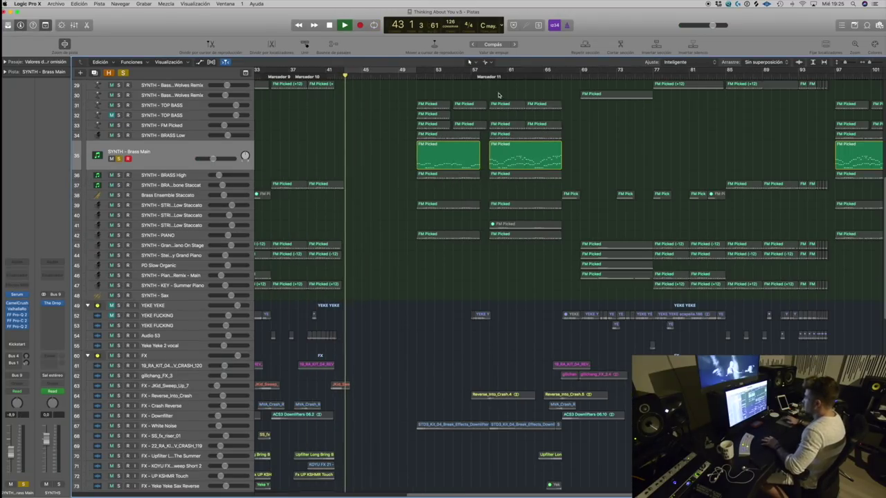
left_click(489, 74)
key("super+Right")
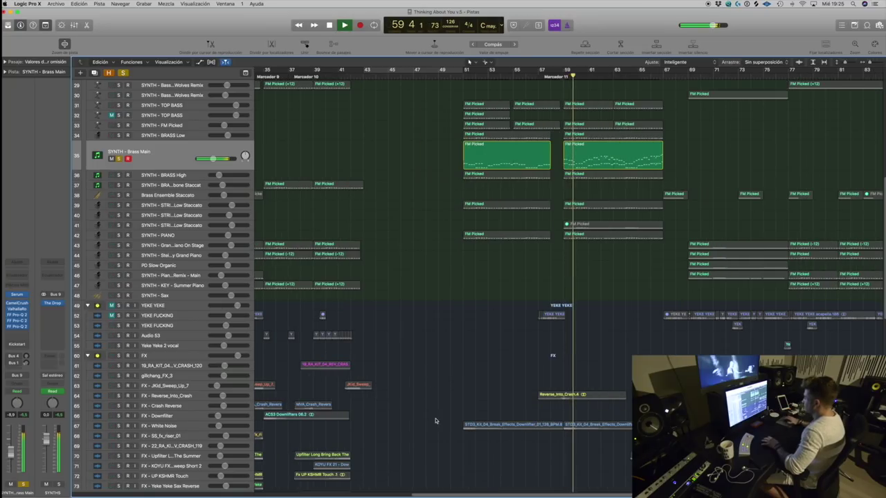
scroll(439, 415, "right", 5)
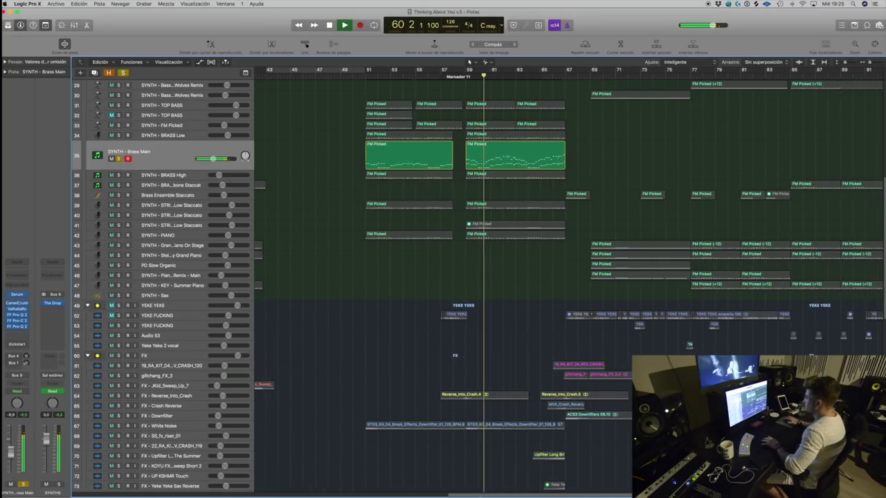
Step: Move the arrangement's regions back to bar 43 through the undo history and unmute the selected notes in the first Brass Main region
left_click(406, 156)
key("super+z")
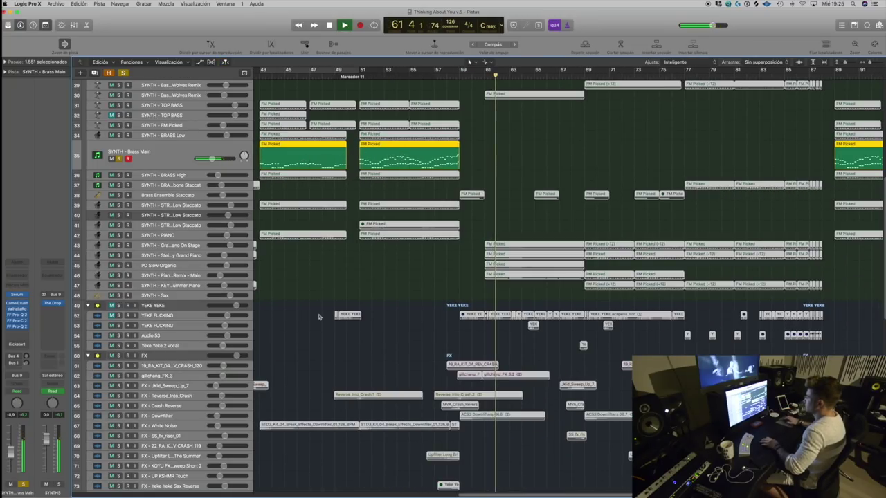
double_click(301, 157)
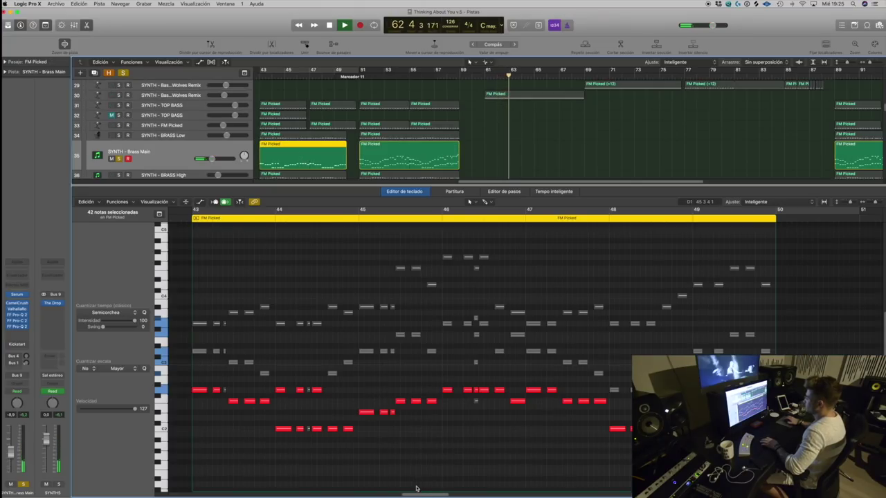
key("space")
left_click_drag(418, 494, 411, 496)
key("ctrl+m")
Step: Play the Brass Main part from just before bar 43 with the editor closed, and turn the cycle range back on
left_click(316, 213)
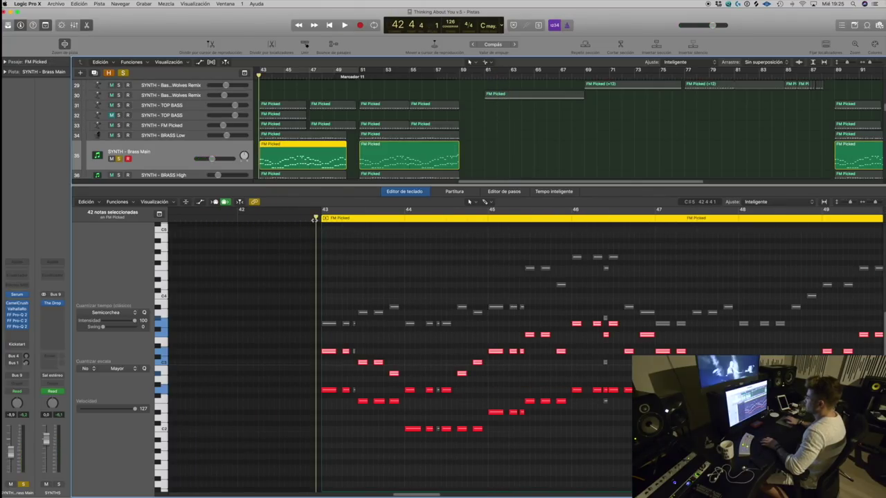
key("space")
key("p")
left_click(370, 316)
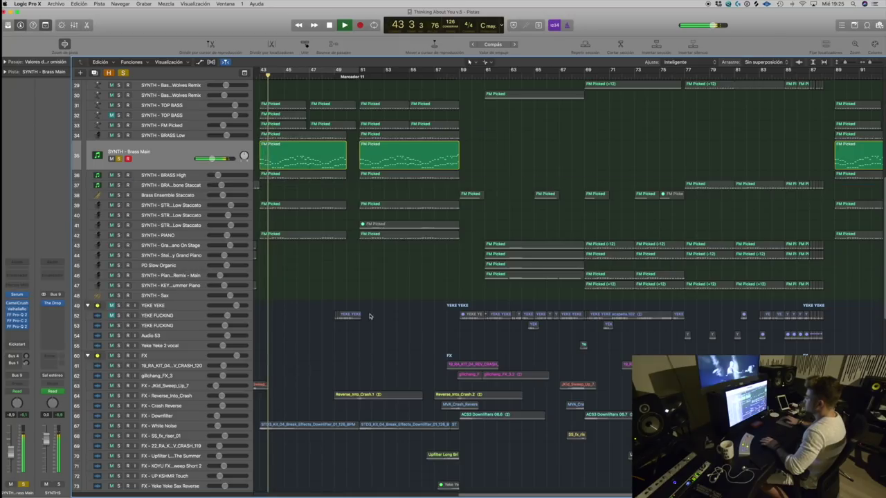
key("space")
left_click(303, 73)
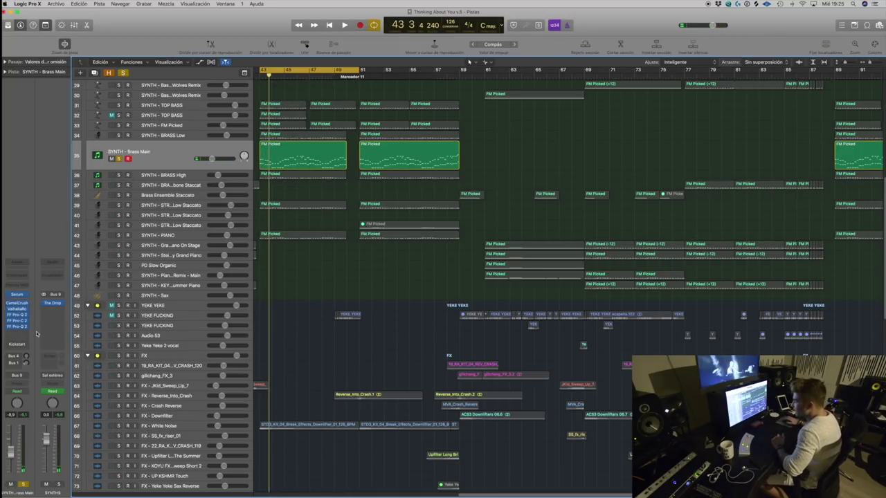
Step: Display the FF Pro-C 2 compressor settings on the SYNTH - Brass Main track and close them again
left_click(17, 320)
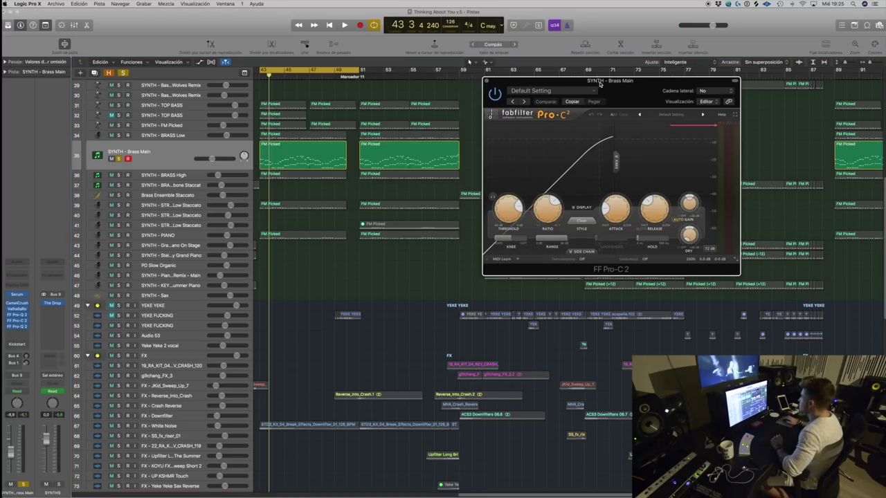
left_click_drag(600, 82, 622, 72)
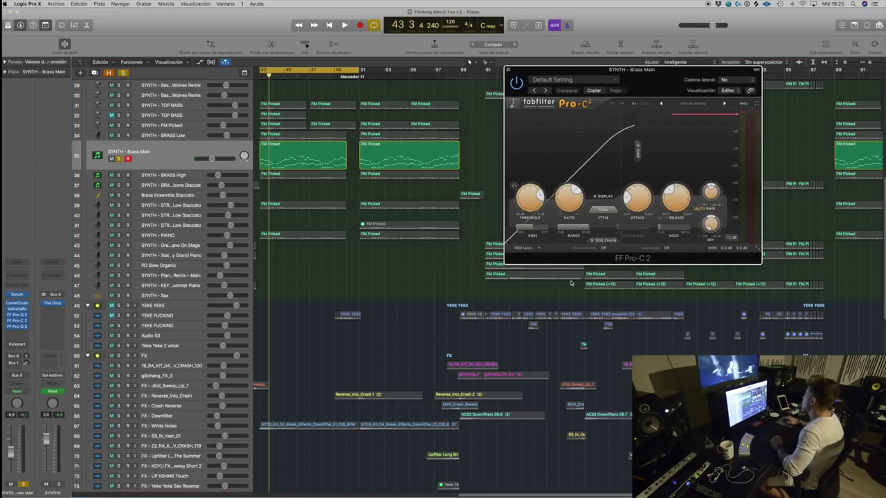
left_click(512, 71)
Step: Solo SYNTH - BRASS Low in place of SYNTH - Brass Main, play it and select its track
left_click(344, 311)
scroll(235, 211, "up", 2)
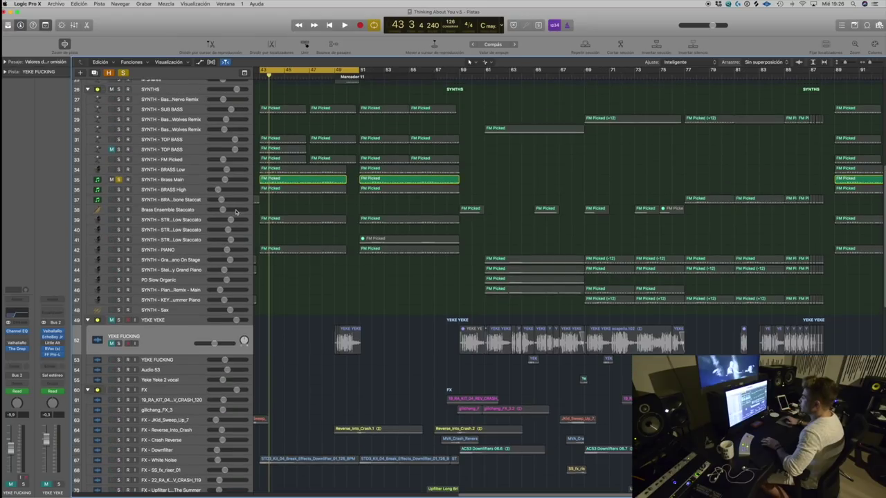
left_click(162, 179)
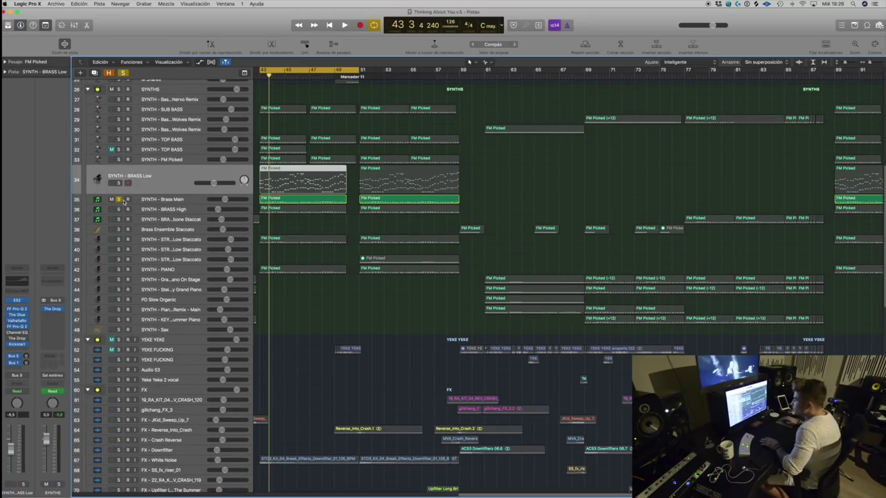
left_click(119, 170)
key("space")
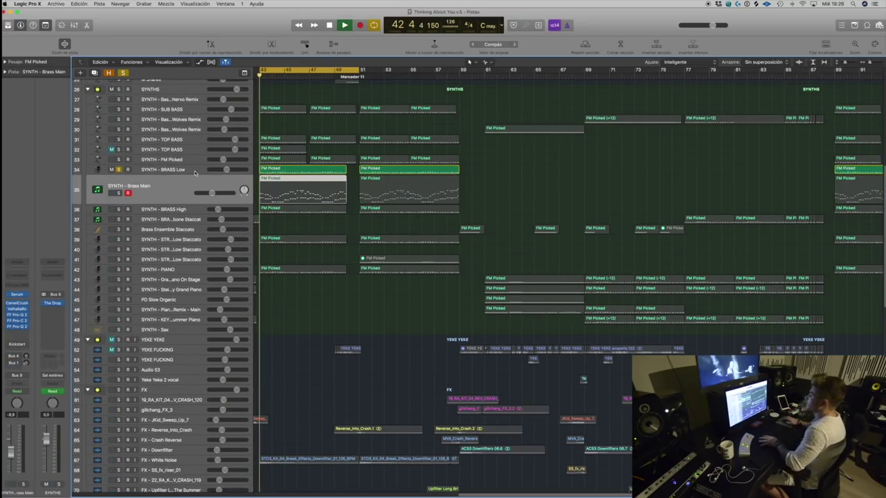
left_click(186, 170)
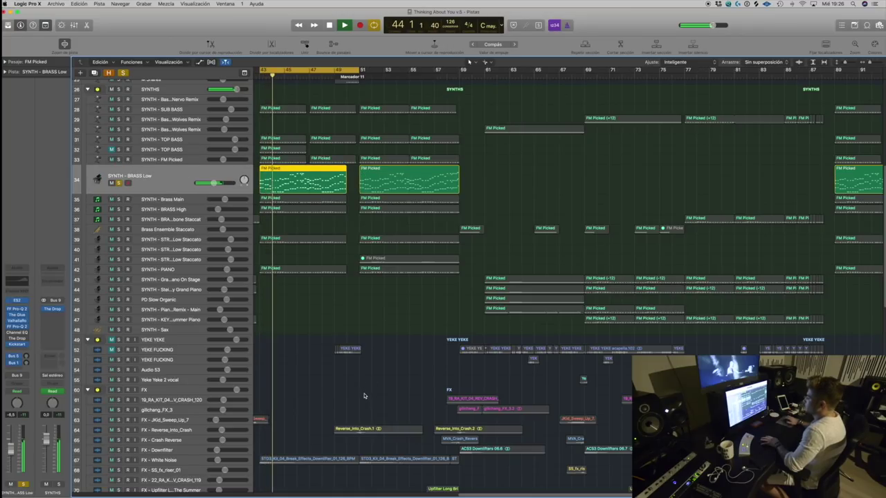
scroll(325, 304, "left", 3)
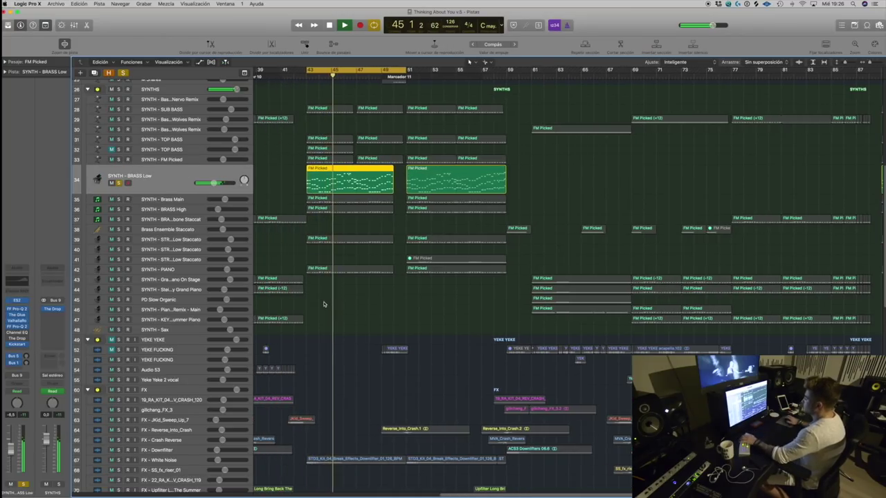
Step: Add SYNTH - Brass Main and SYNTH - BRASS High to the soloed BRASS Low track and play the three layers together
left_click(164, 196)
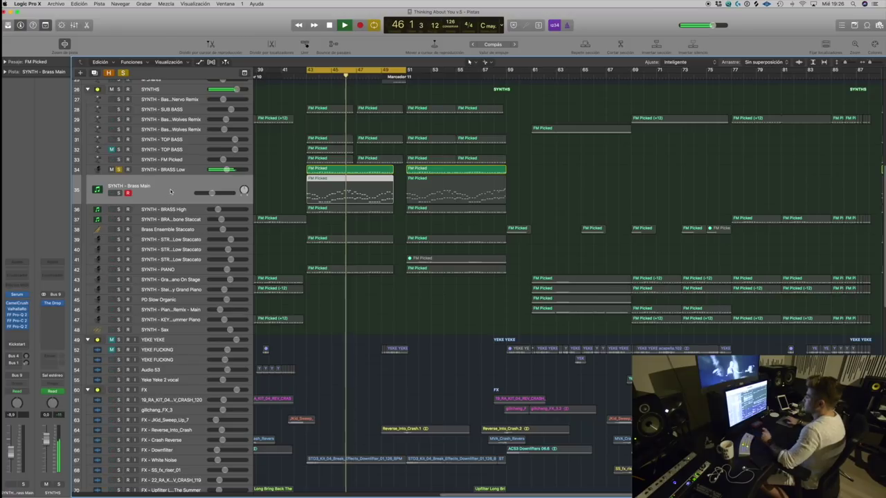
key("space")
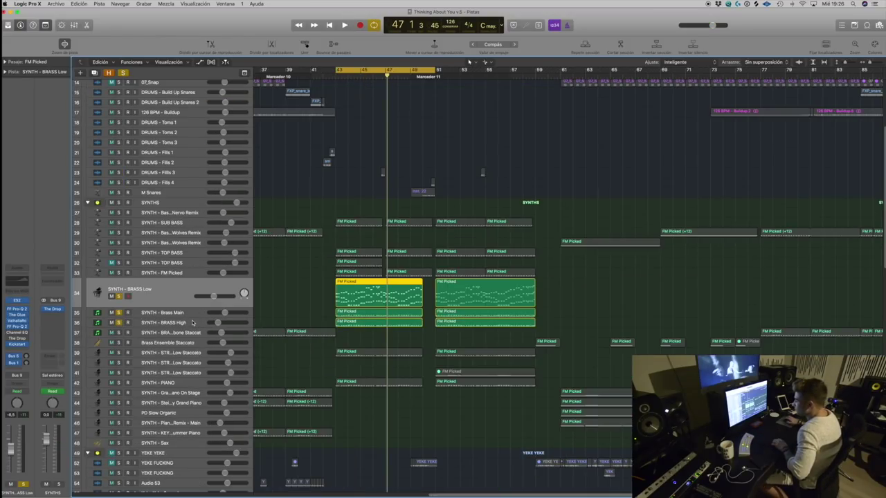
left_click(190, 321)
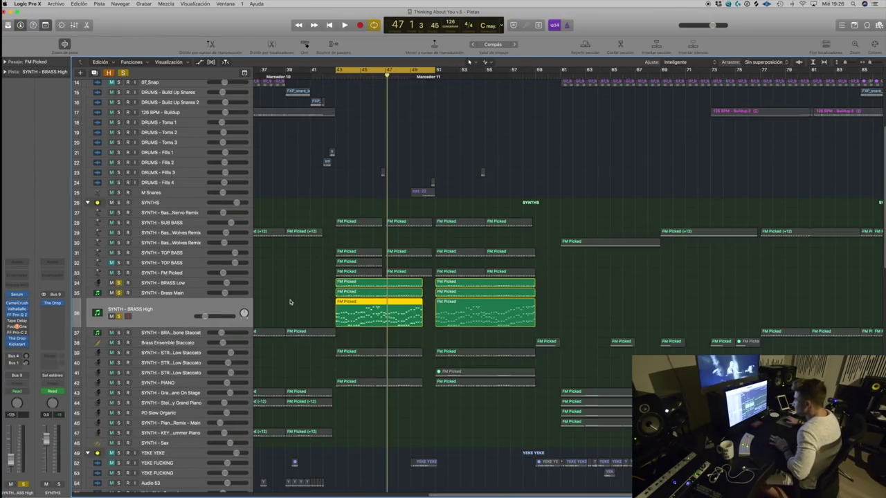
key("space")
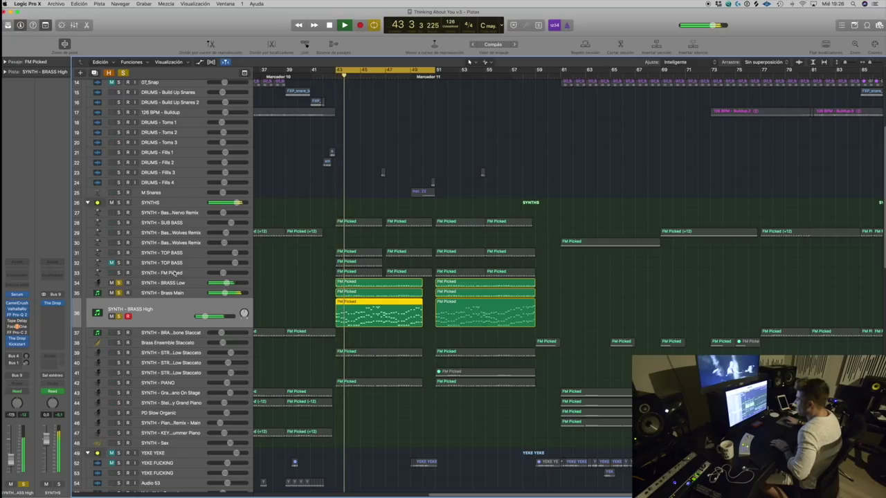
Step: Stop playback, select SYNTH - BRASS High and clear the solos on the three brass tracks
left_click(175, 272)
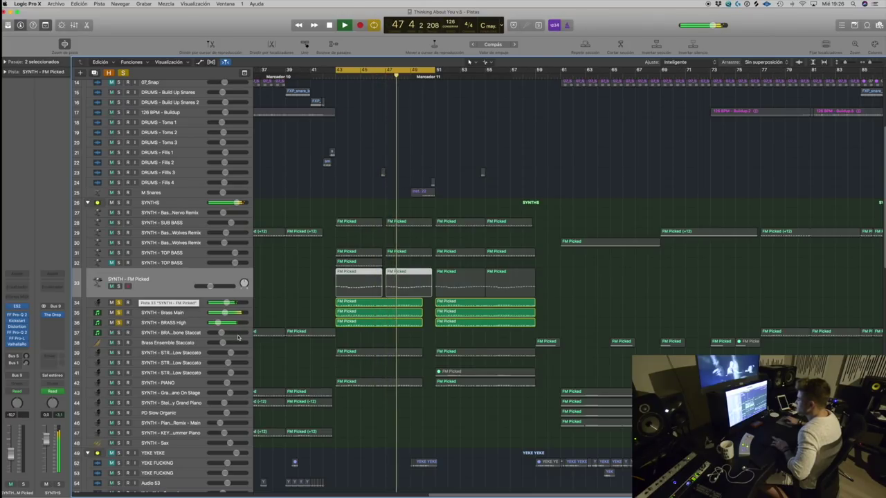
key("space")
left_click(136, 323)
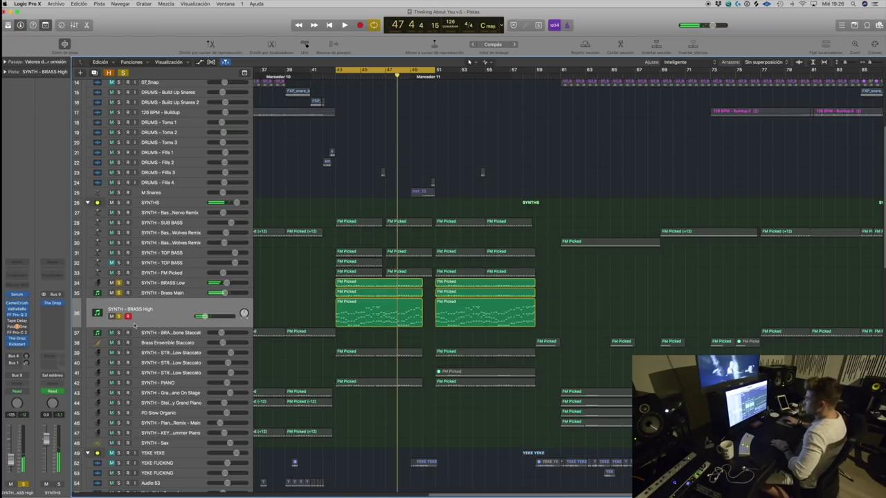
left_click(118, 316)
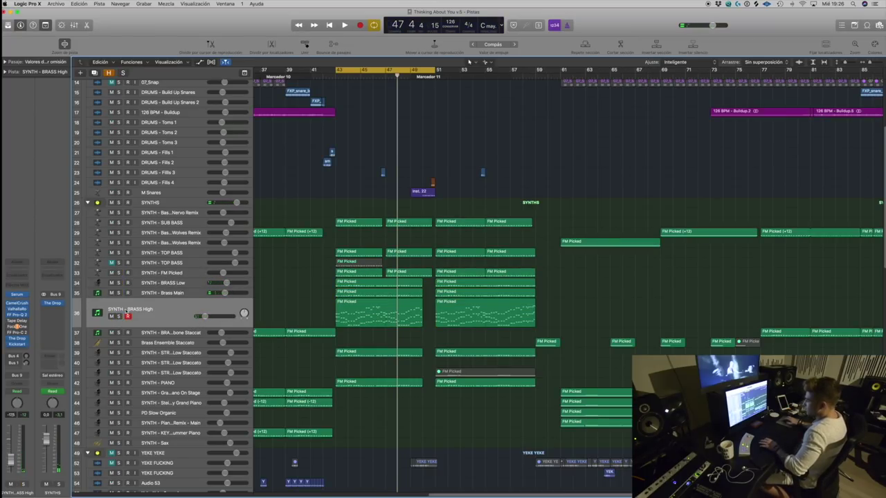
Step: Select the SYNTH - SUB BASS track and solo it
left_click(173, 277)
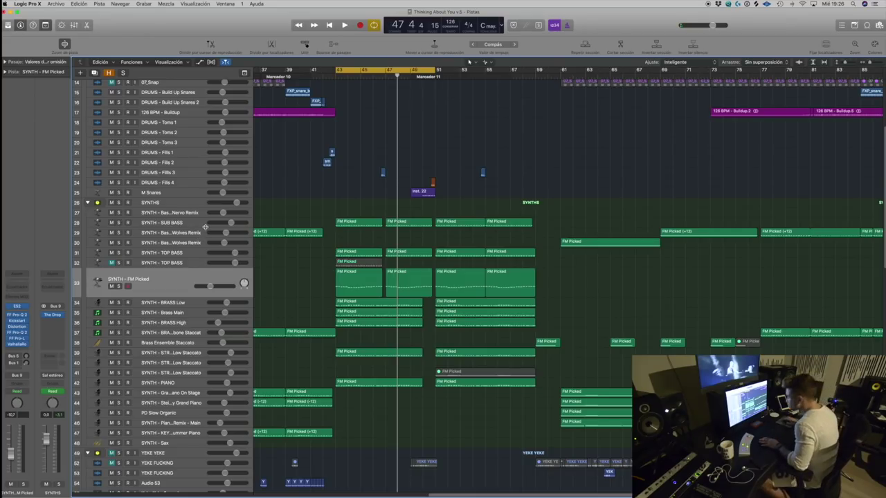
left_click(165, 223)
left_click(120, 236)
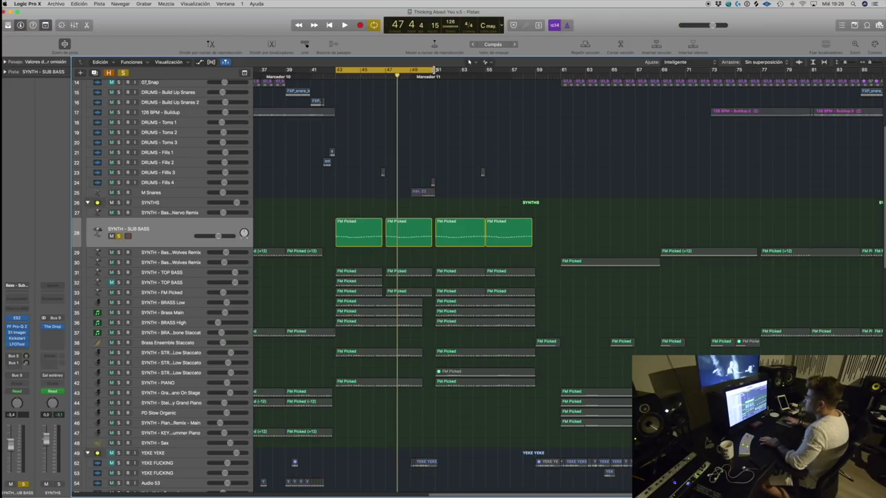
Step: Show that the sub bass uses the channel setting Bass - Sub Marshmello Remix, and play a few bars of it
left_click(23, 286)
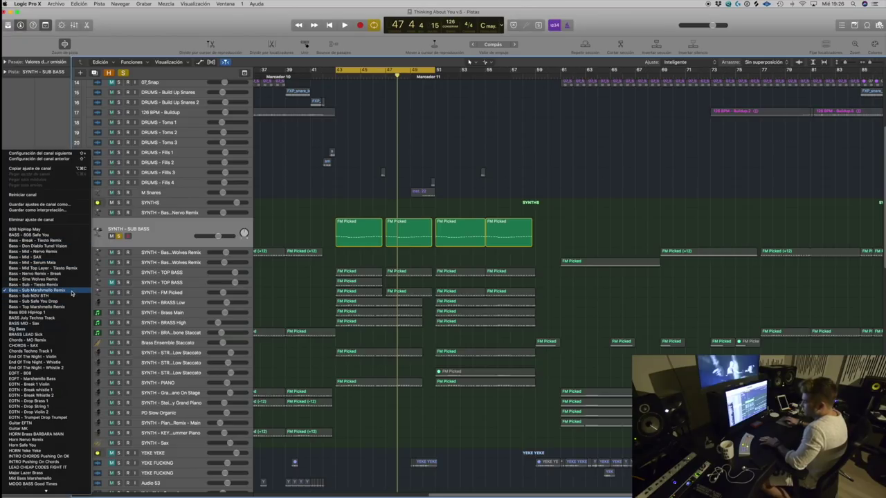
left_click(71, 293)
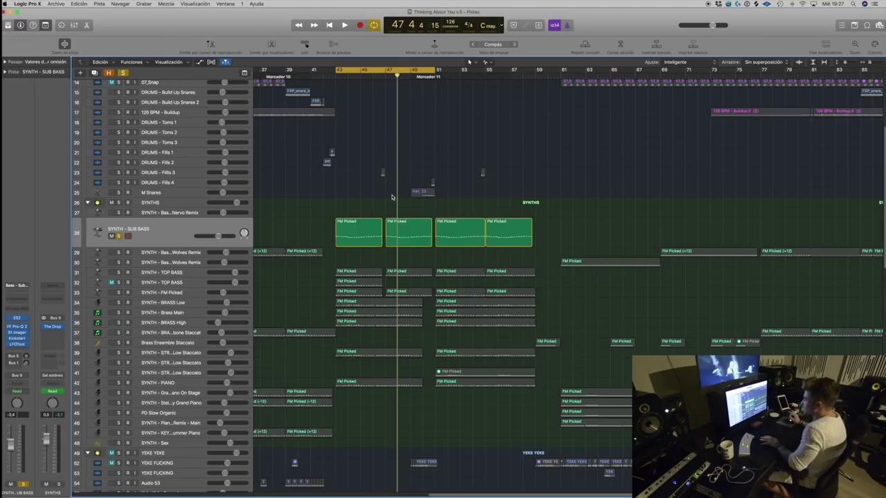
key("space")
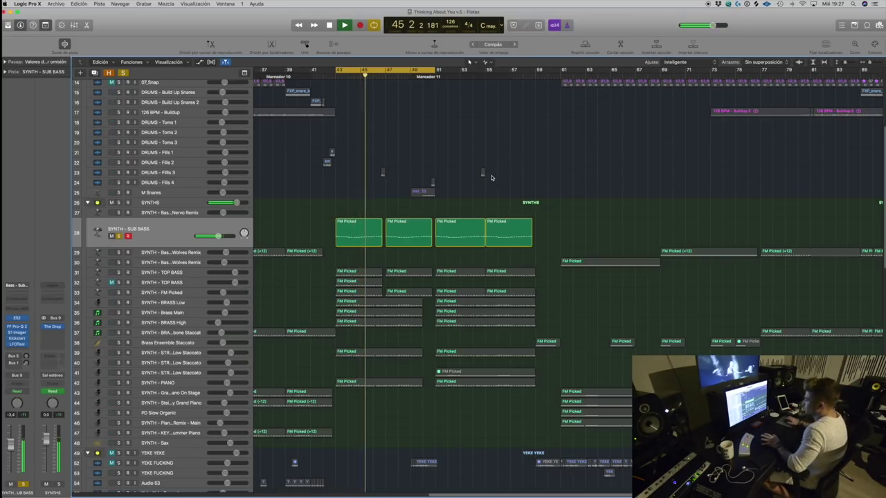
key("space")
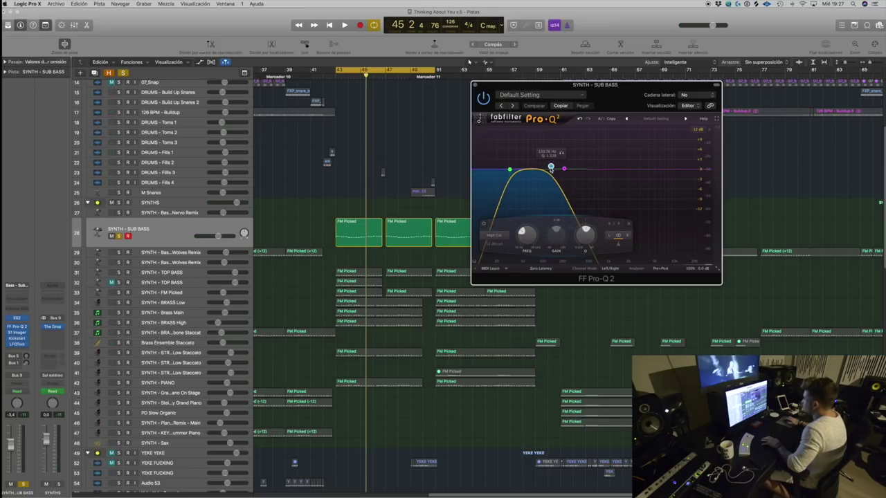
Step: Examine the low-cut and high-cut curve of the FF Pro-Q 2 on SYNTH - SUB BASS and close the equalizer
left_click_drag(535, 170, 508, 177)
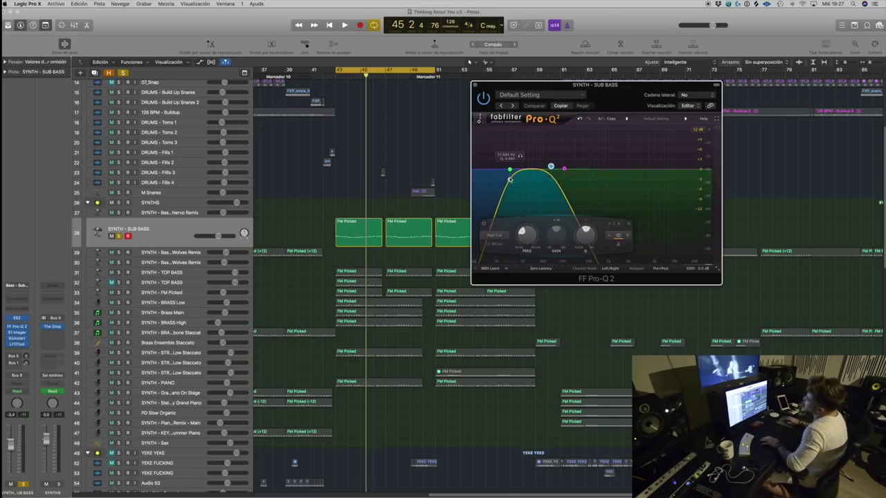
left_click_drag(574, 84, 587, 83)
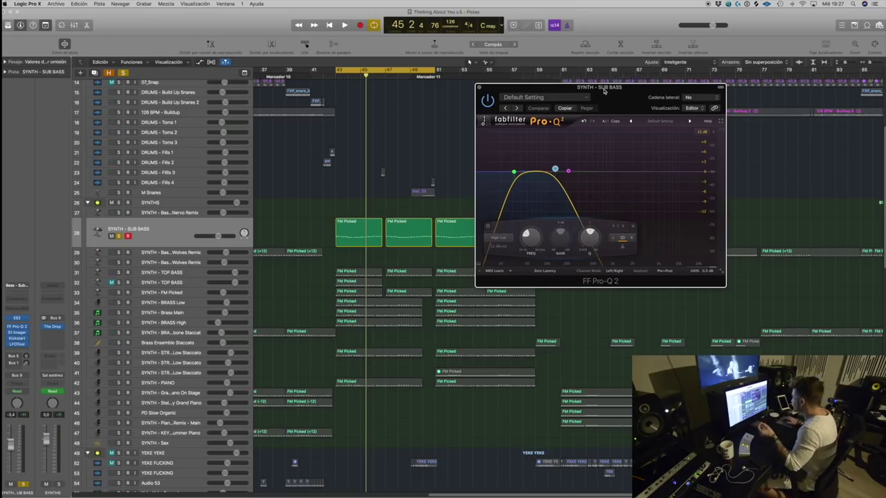
left_click_drag(602, 87, 612, 88)
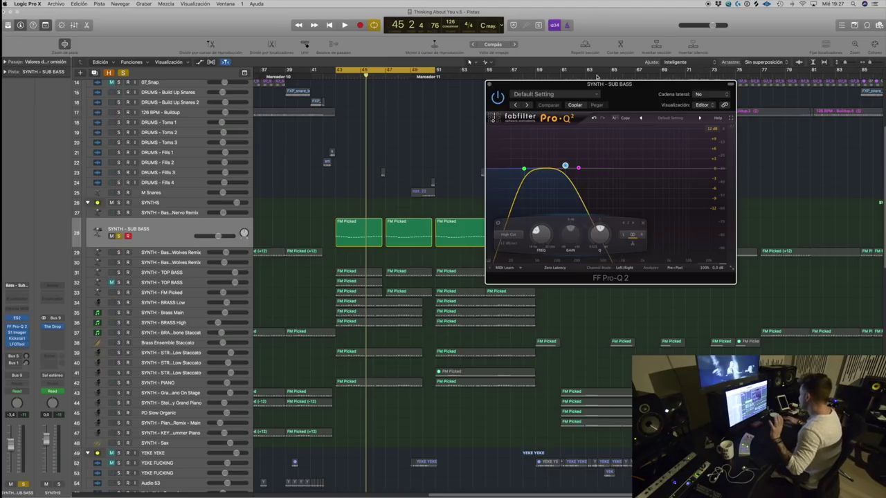
left_click_drag(609, 87, 612, 89)
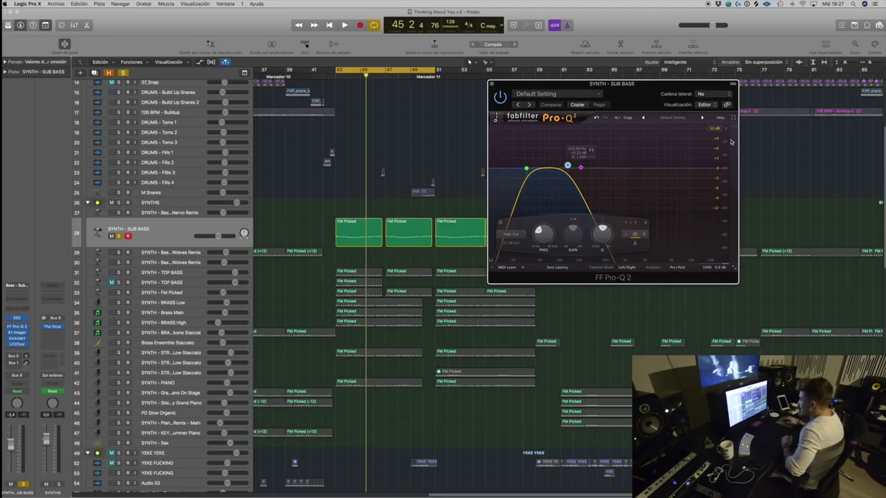
left_click_drag(613, 87, 619, 84)
left_click(498, 80)
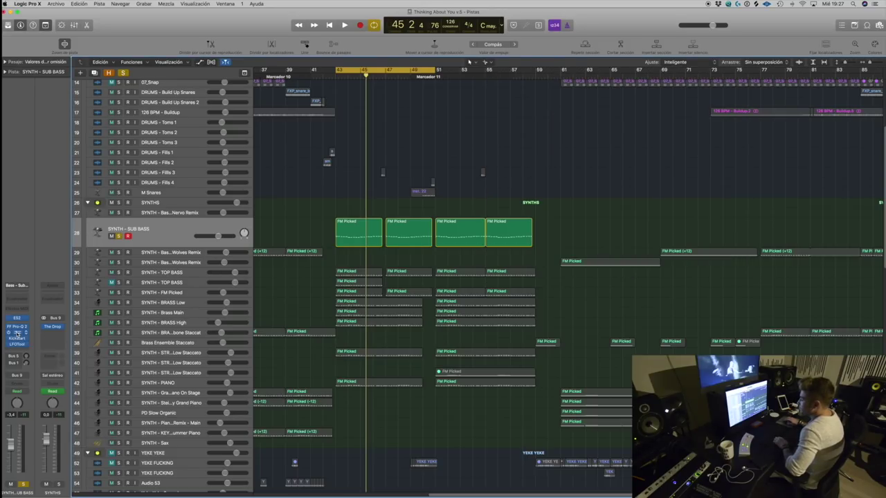
Step: Examine the S1 Imager stereo width on SYNTH - SUB BASS, compare the track with SYNTH - TOP BASS and close the plug-in
left_click(17, 333)
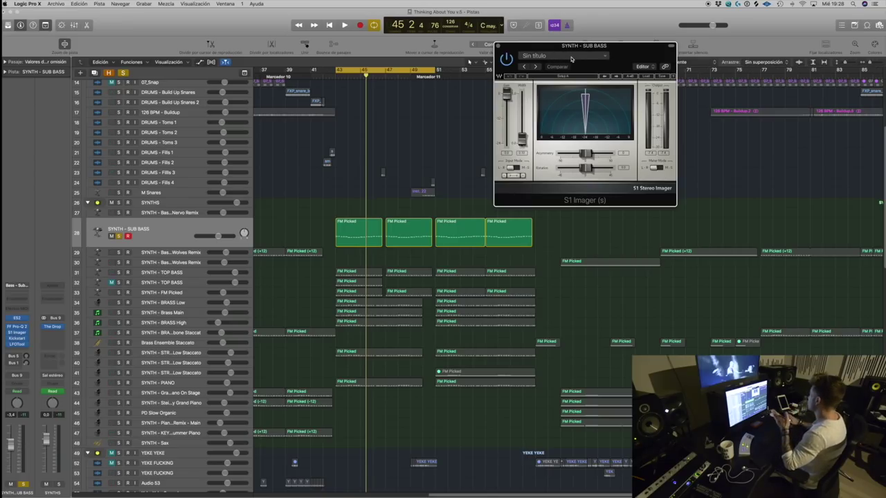
left_click_drag(571, 59, 618, 95)
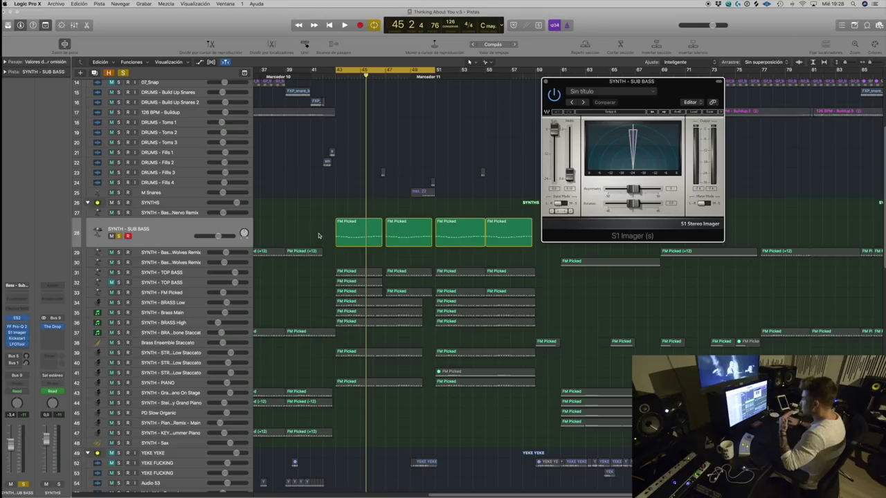
left_click(165, 236)
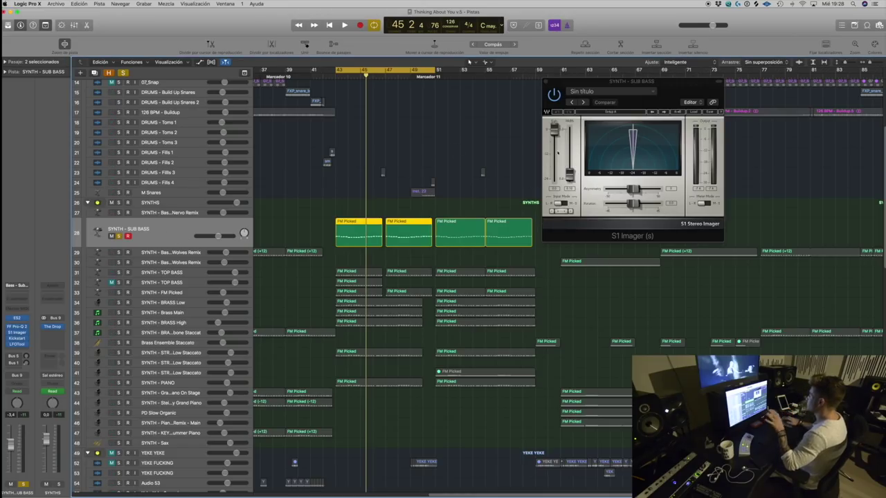
left_click(185, 274)
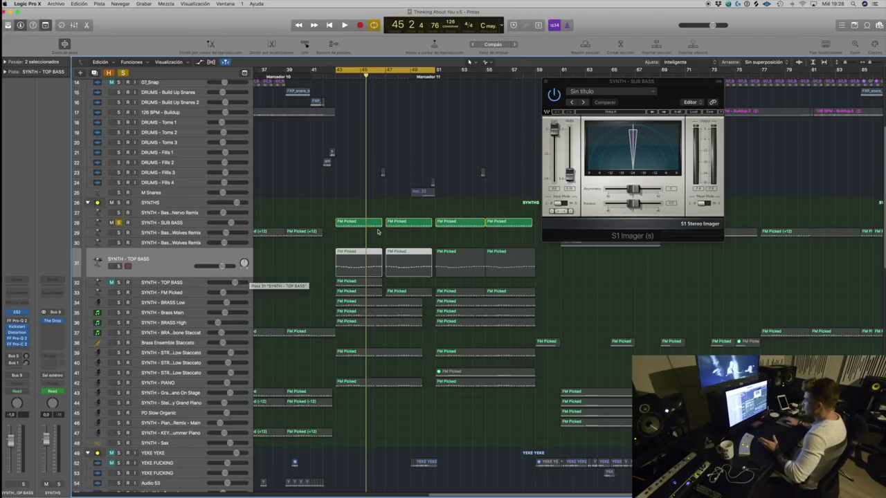
left_click(547, 82)
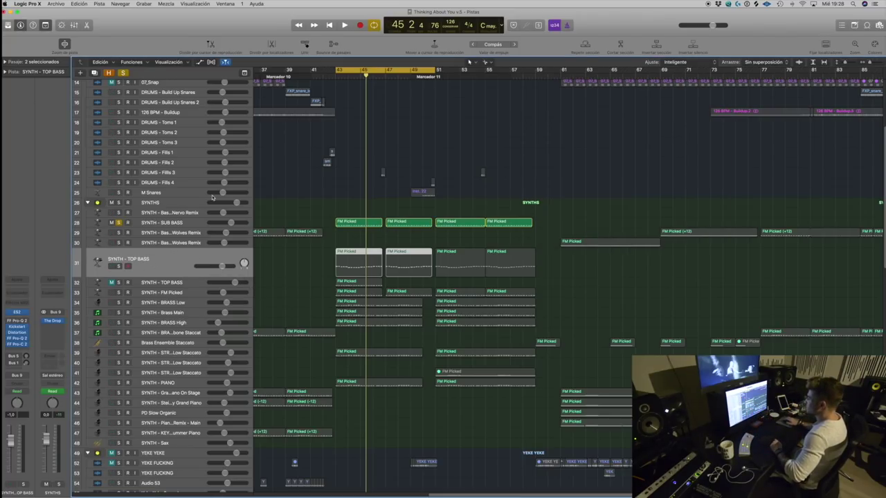
Step: Display the Kickstart sidechain curve on SYNTH - SUB BASS, close it again and deselect the regions
left_click(173, 223)
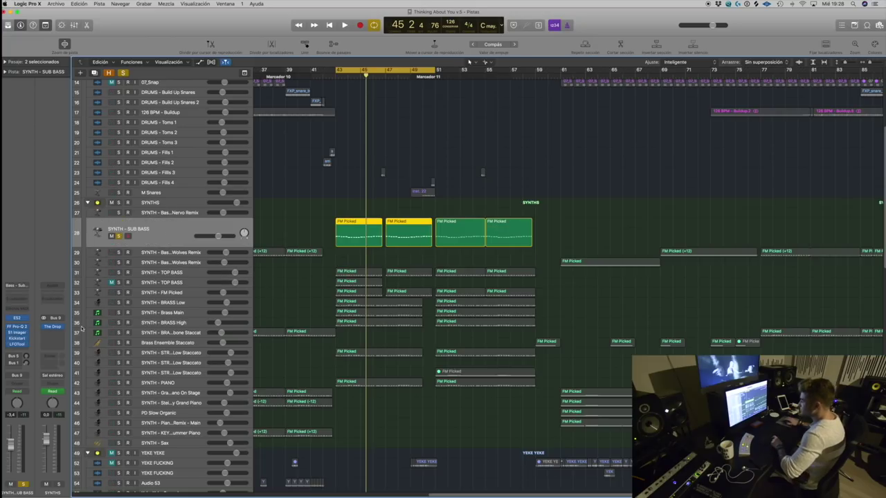
left_click(17, 338)
left_click_drag(472, 204, 620, 122)
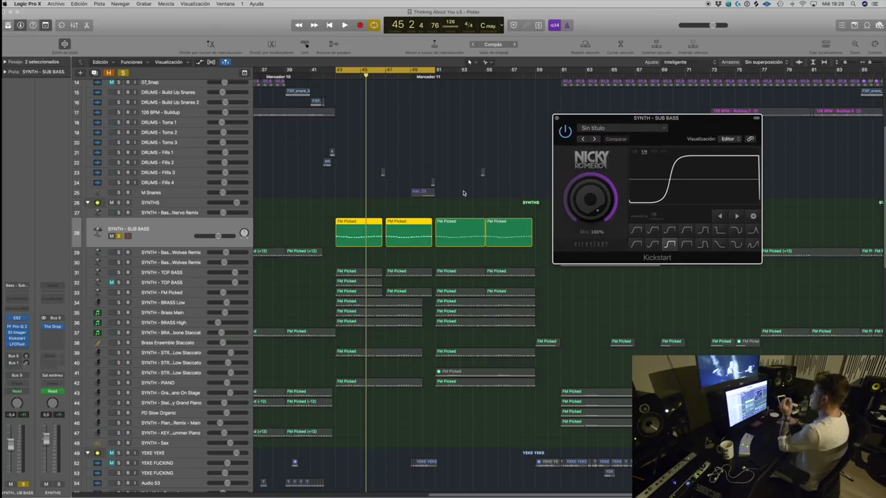
left_click(557, 121)
left_click(382, 227)
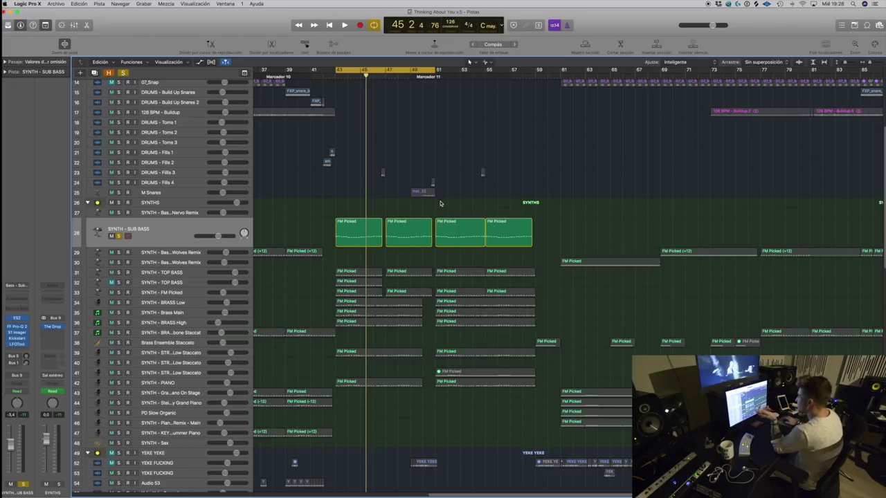
Step: Examine the LFOTool volume-ducking shape on SYNTH - SUB BASS and close the plug-in
left_click(16, 344)
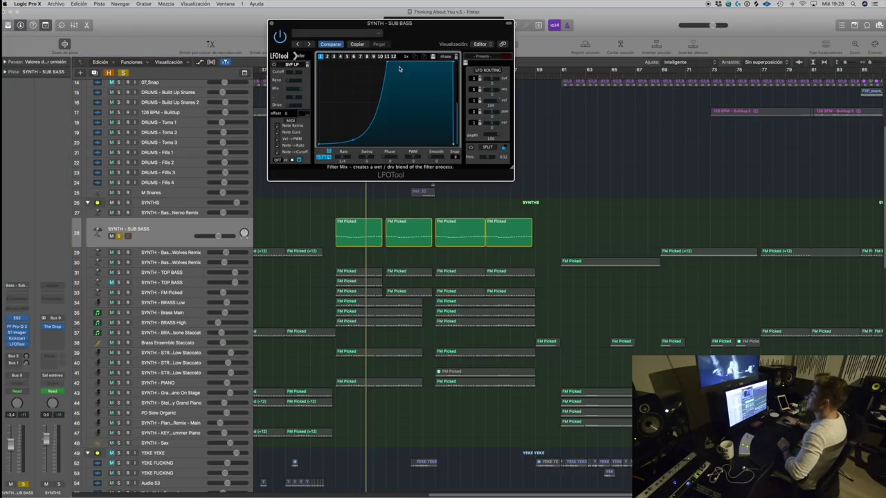
left_click_drag(386, 28, 483, 40)
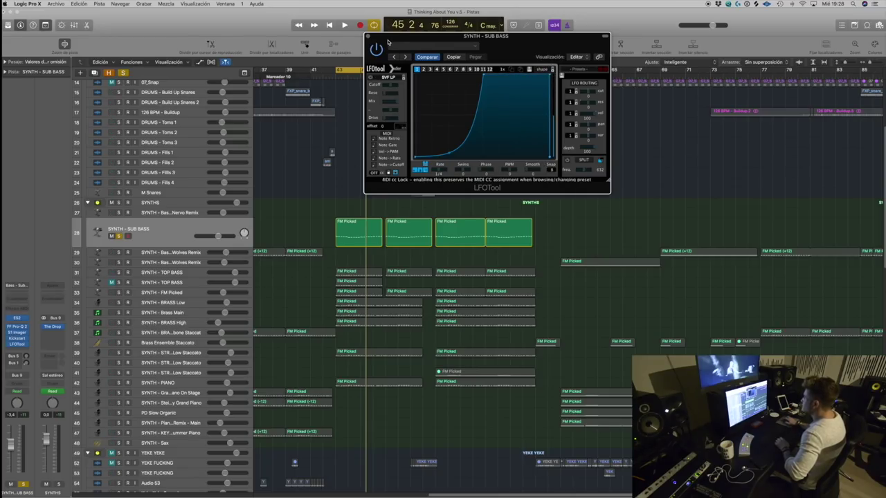
left_click_drag(529, 36, 622, 54)
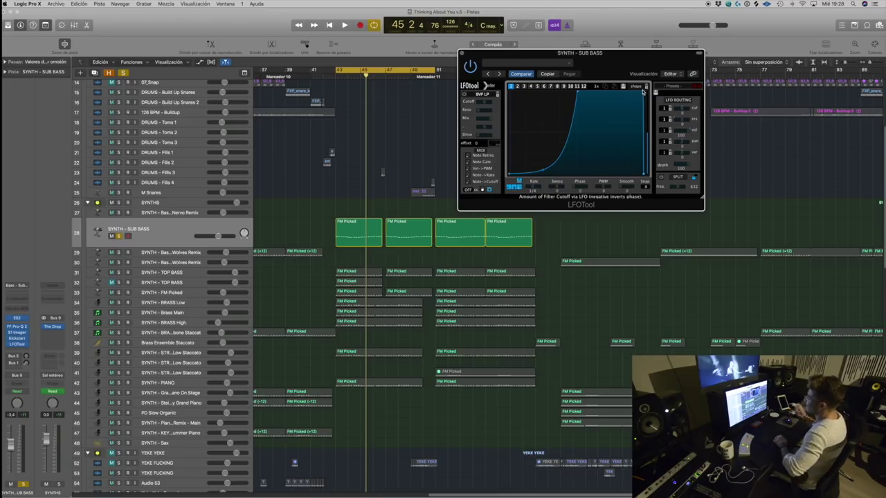
left_click_drag(589, 54, 587, 77)
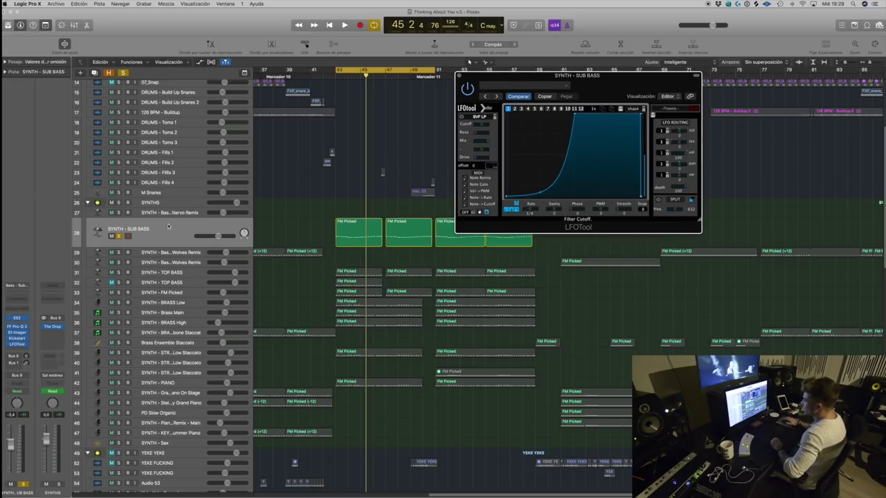
left_click(459, 76)
Step: Play the sub bass briefly, then solo SYNTH - TOP BASS on track 31 in its place
key("space")
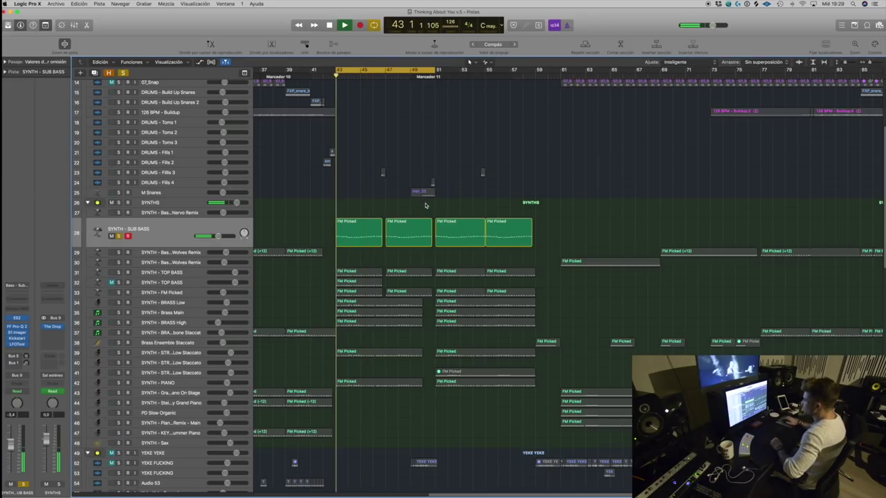
key("space")
left_click(174, 275)
key("super+Right")
left_click(149, 267)
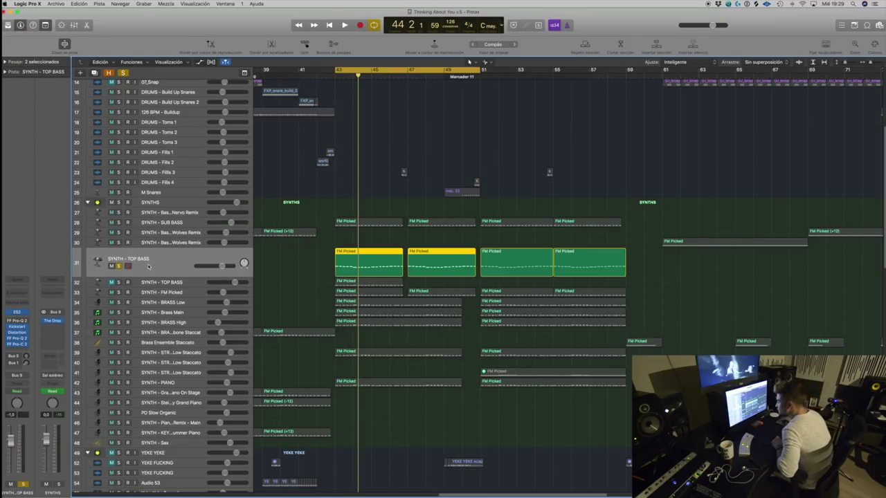
Step: Duplicate the SYNTH - TOP BASS track with copies of its first two FM Picked regions, and solo only the duplicate
left_click(365, 246)
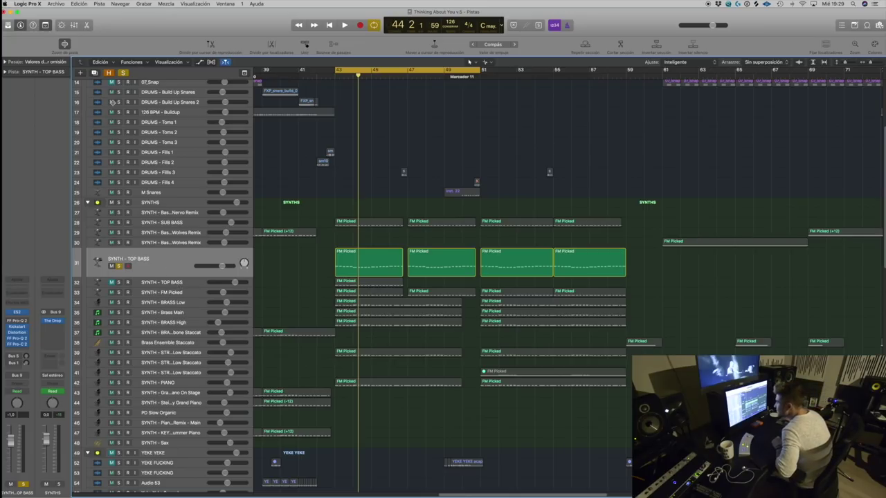
key("super+d")
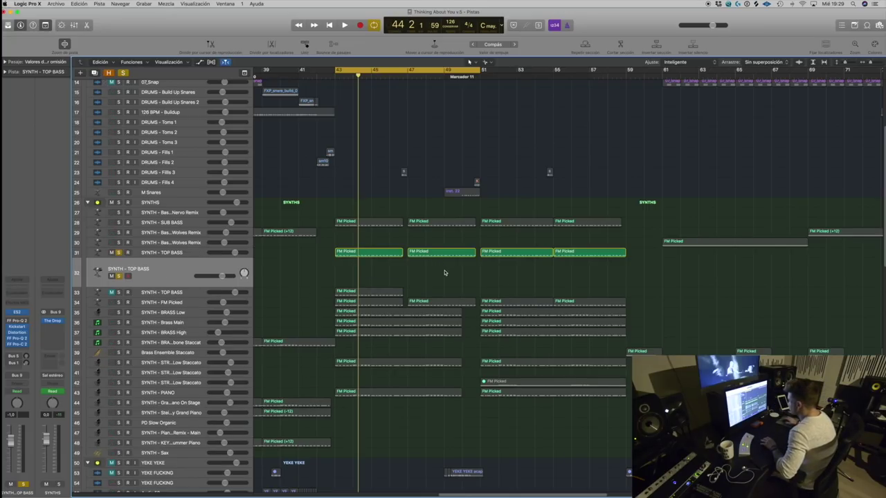
left_click_drag(444, 273, 367, 287)
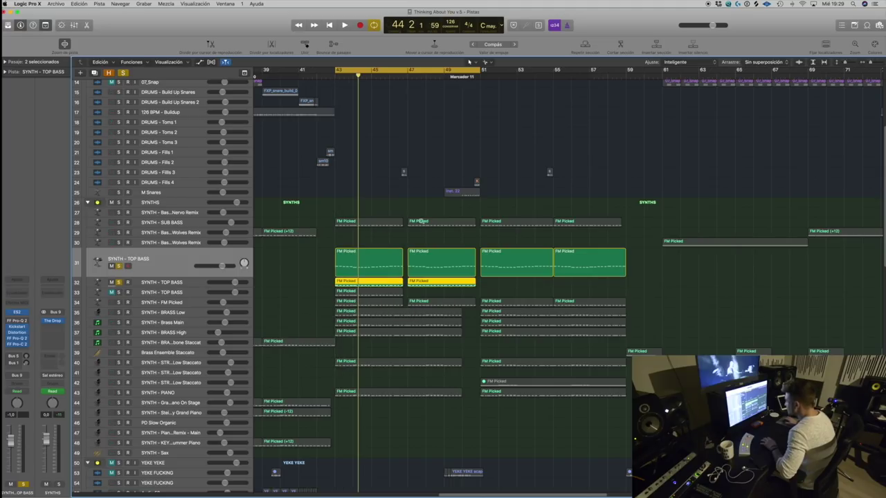
left_click(119, 253)
left_click(511, 288)
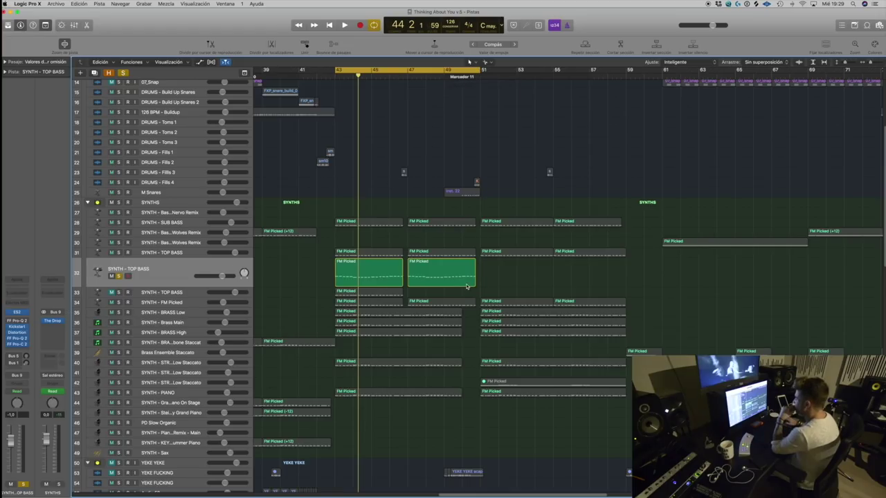
Step: Try the channel setting Bass - Mid Top Layer - Tiesto Remix on the duplicated SYNTH - TOP BASS track and play it
left_click(22, 283)
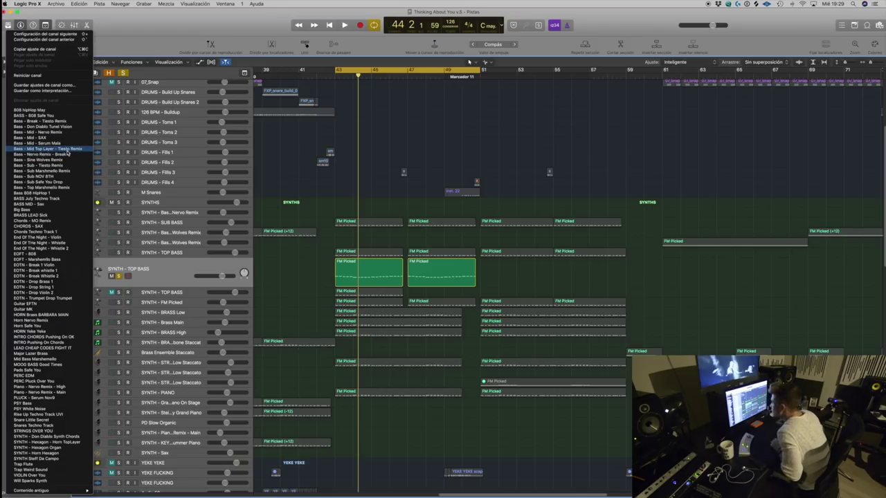
left_click(253, 271)
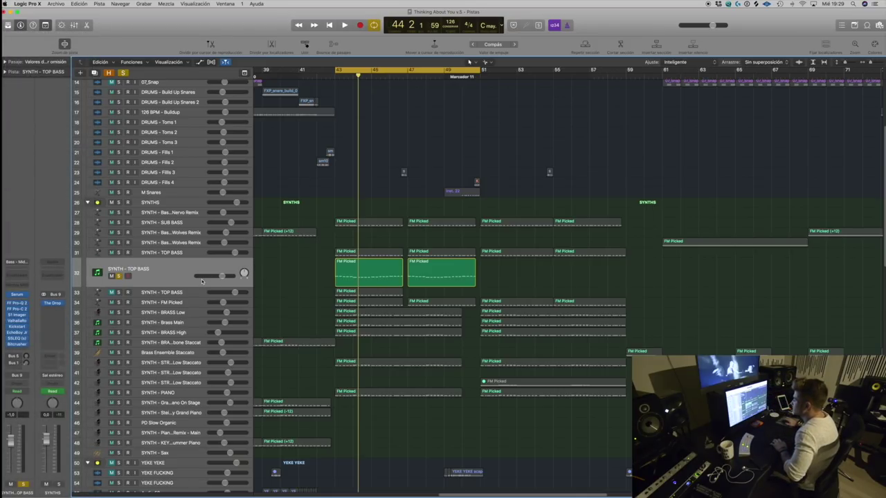
key("space")
Step: Load the channel setting Bass - Mid - Nervo Remix on the duplicated SYNTH - TOP BASS track, audition it and stop playback
left_click(10, 263)
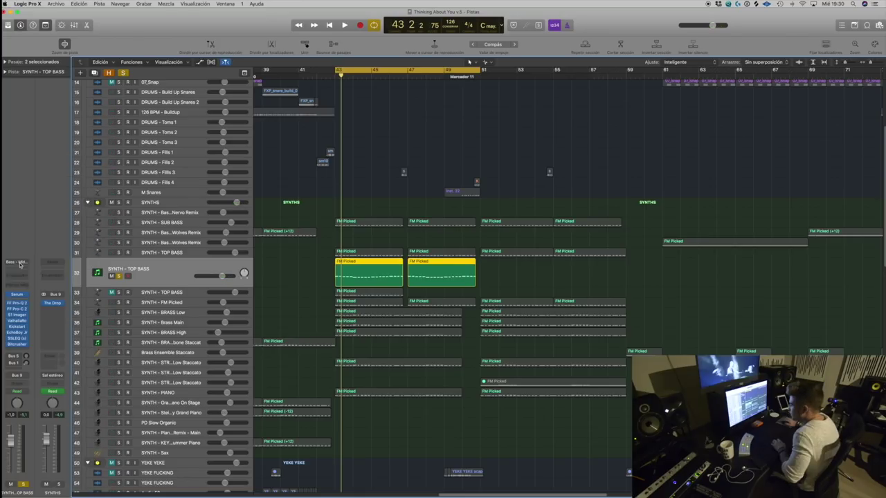
left_click(22, 266)
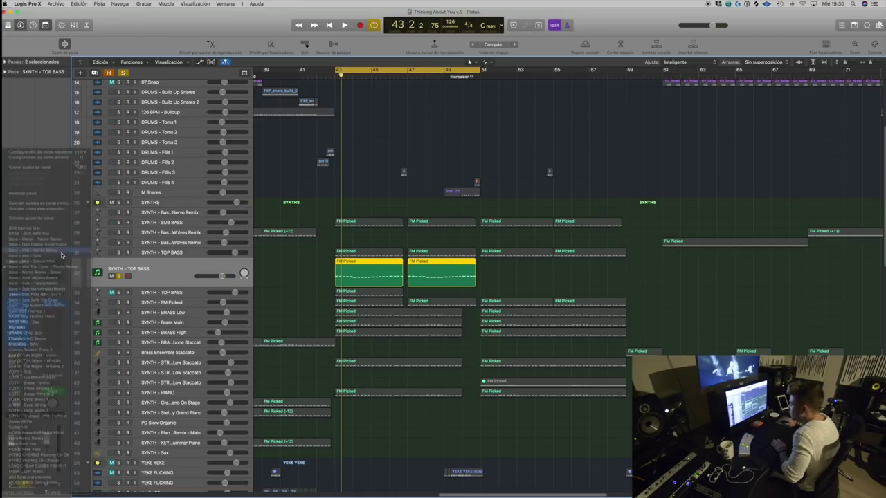
left_click(50, 251)
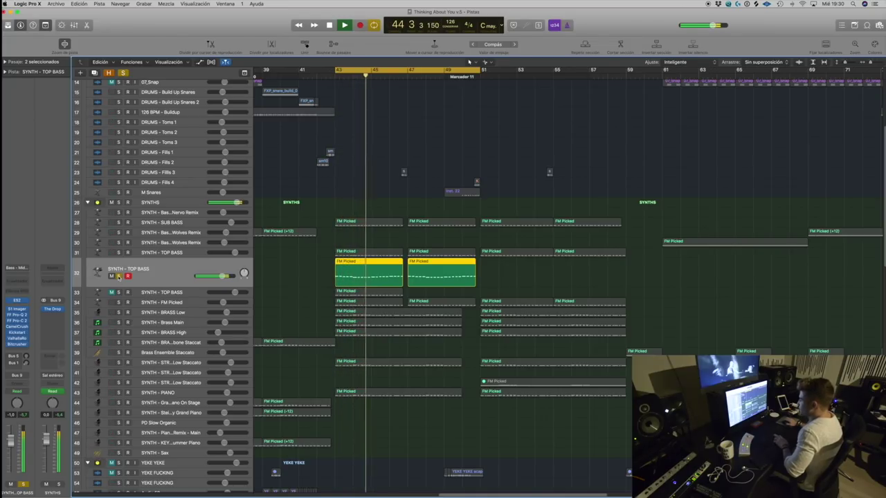
key("space")
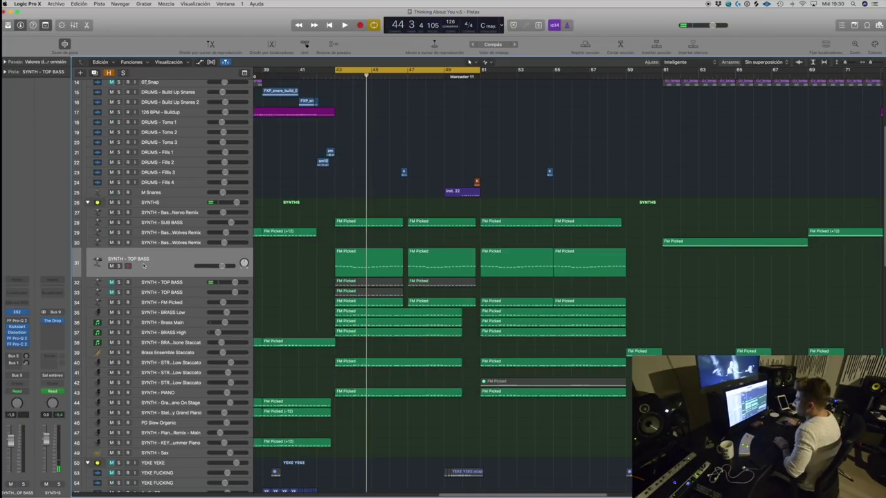
Step: Solo the SYNTH - TOP BASS track on track 31 together with the SYNTH - SUB BASS track
left_click(143, 265)
key("super+Right")
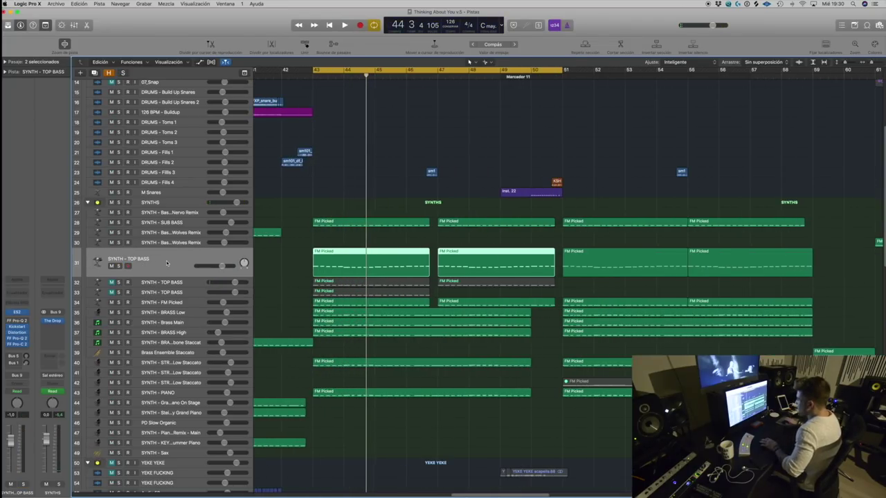
left_click(119, 267)
left_click(125, 227)
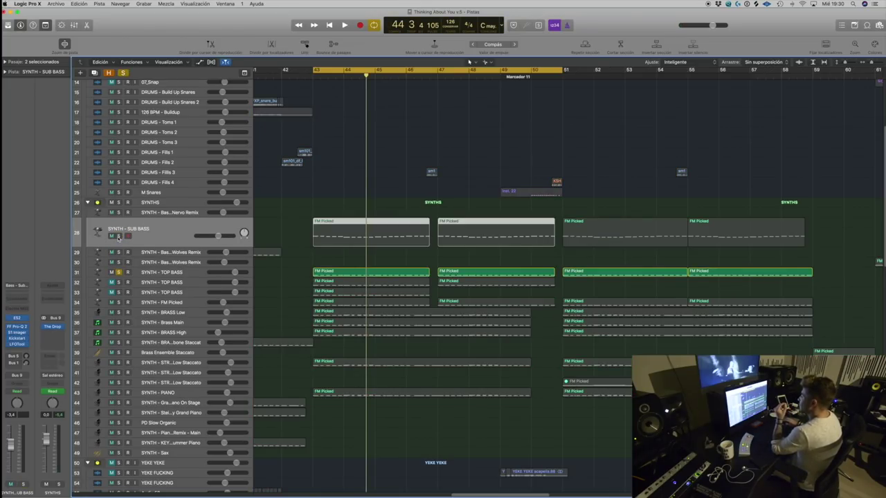
left_click(119, 236)
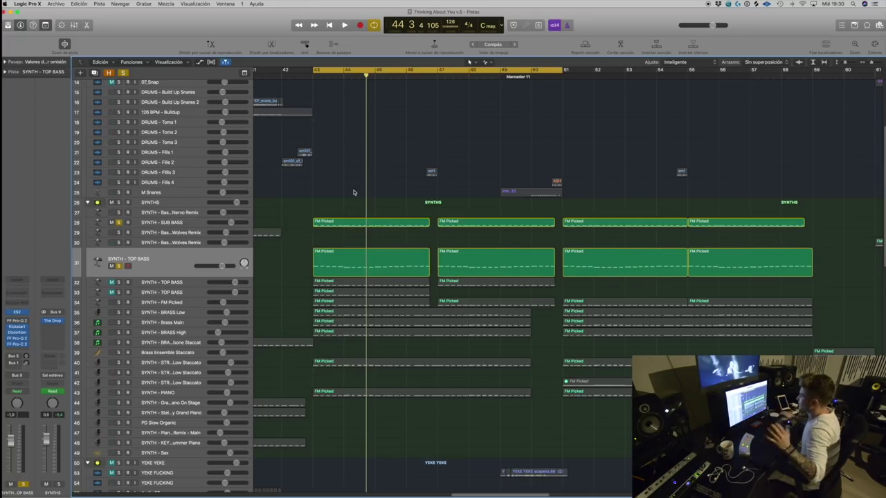
left_click(170, 223)
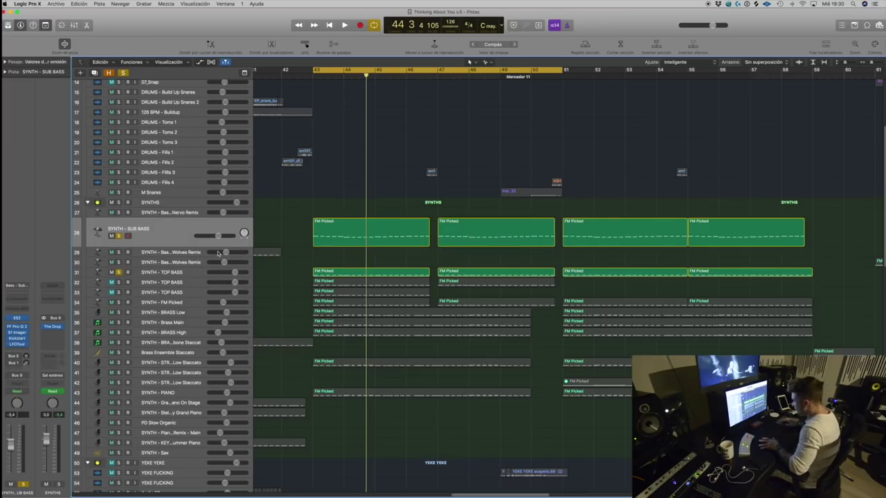
left_click(182, 273)
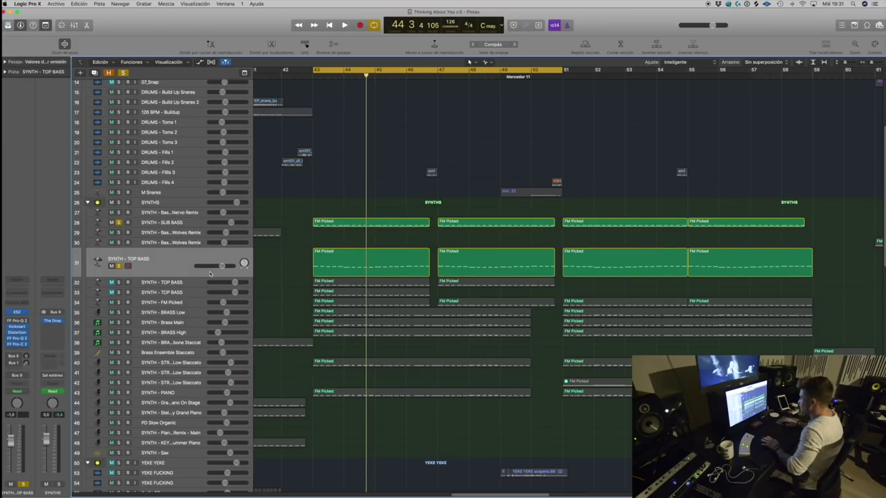
Step: Examine the Pro-Q 2 equalizer curve on the SYNTH - TOP BASS track and close the plug-in window
left_click(18, 339)
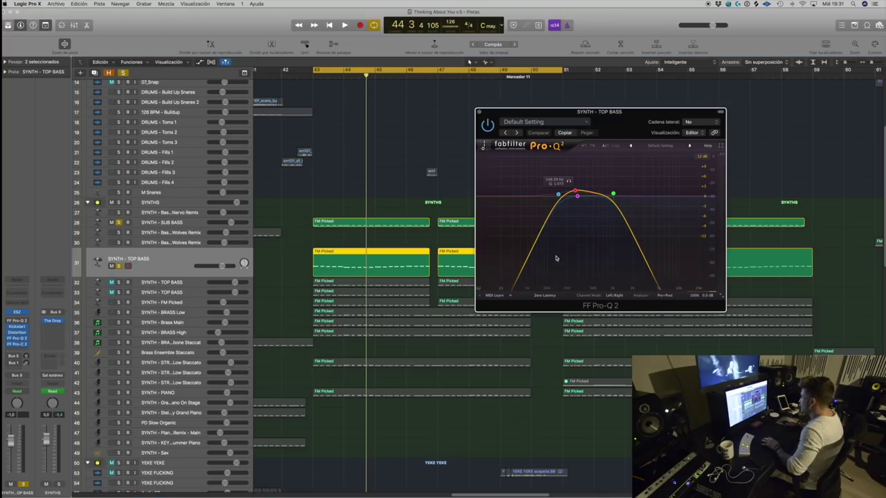
left_click_drag(538, 118, 568, 107)
left_click(509, 100)
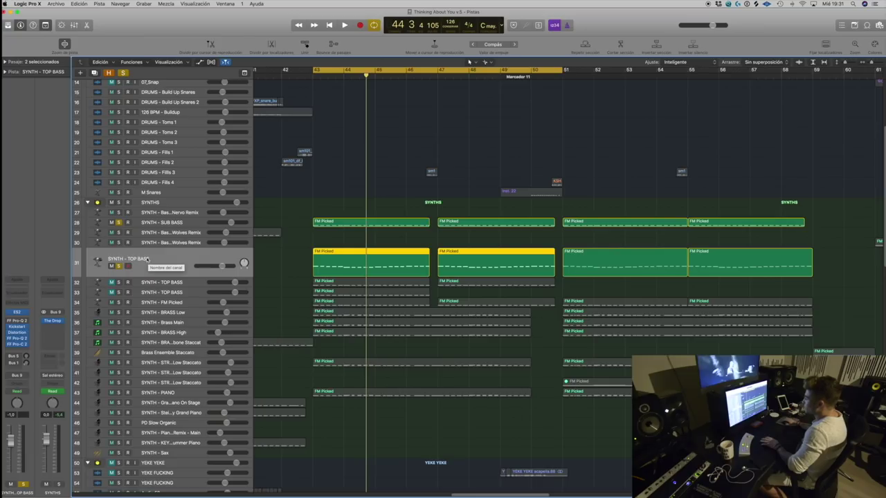
Step: Play the sub bass and top bass together, toggling the top bass solo to compare, and stop playback
key("space")
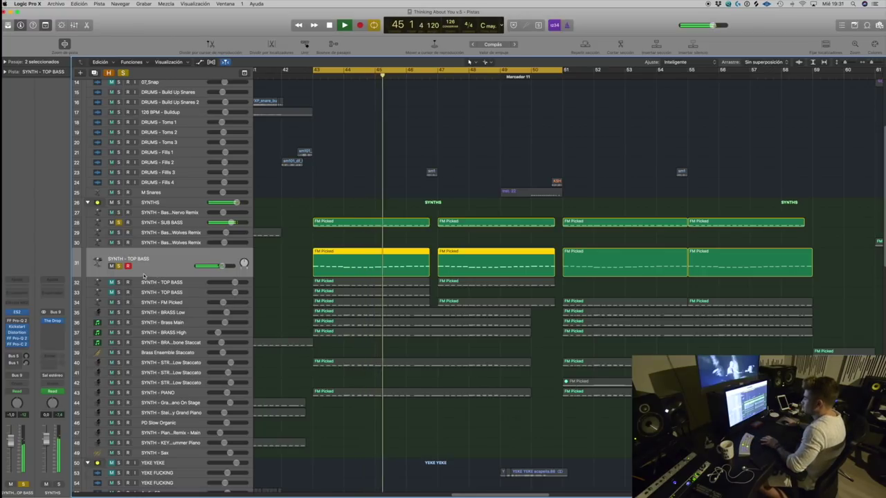
left_click(119, 266)
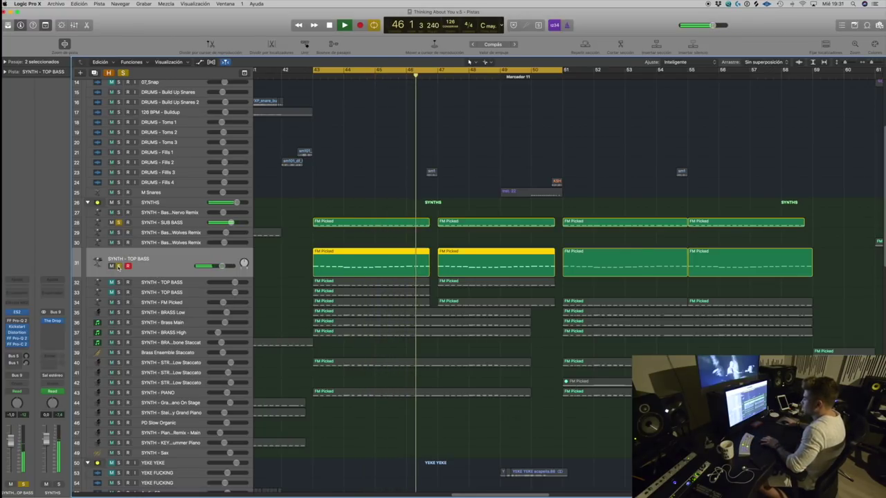
left_click(118, 265)
key("space")
Step: Solo only the SYNTH - FM Picked track on track 34 in place of the two basses
left_click(153, 303)
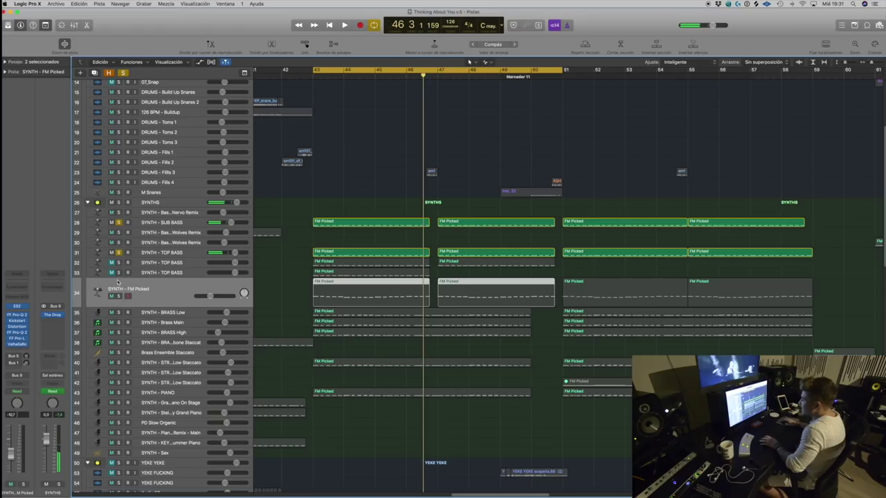
left_click(119, 296, "alt")
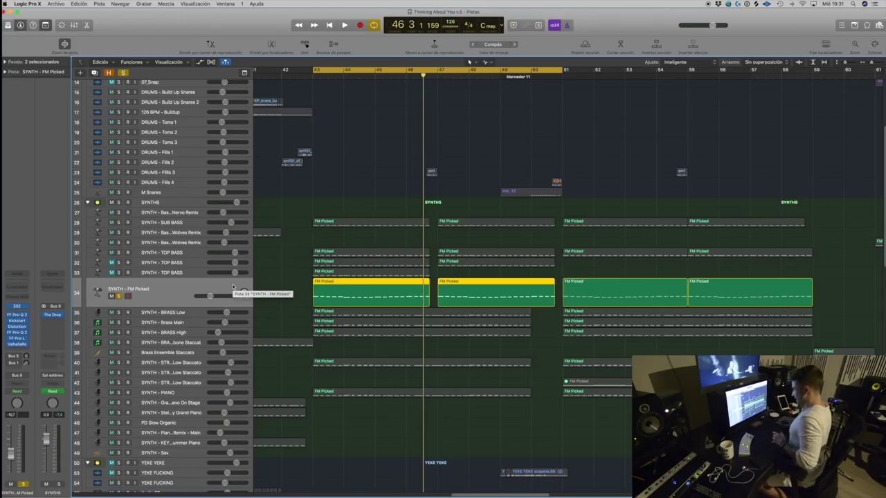
left_click(361, 173)
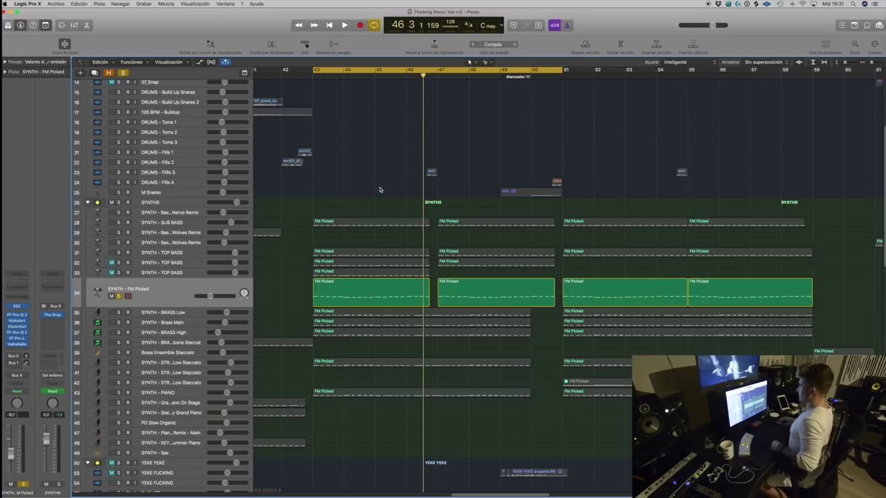
left_click(167, 288)
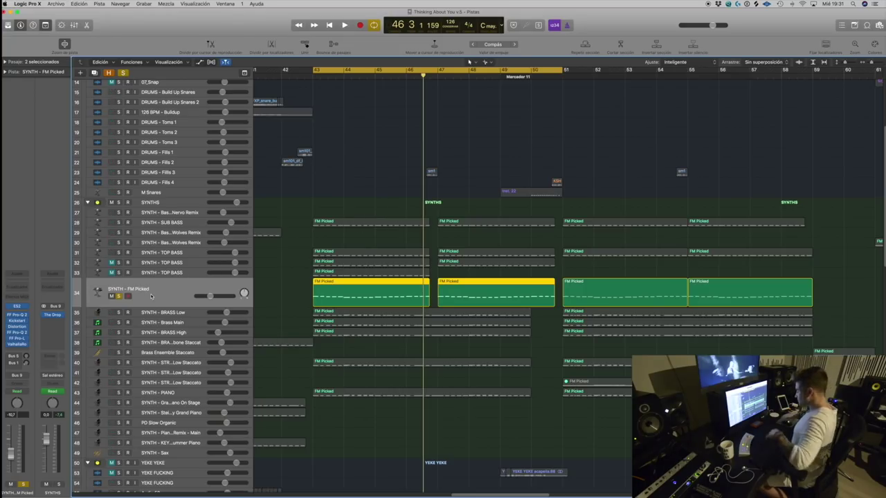
left_click(395, 165)
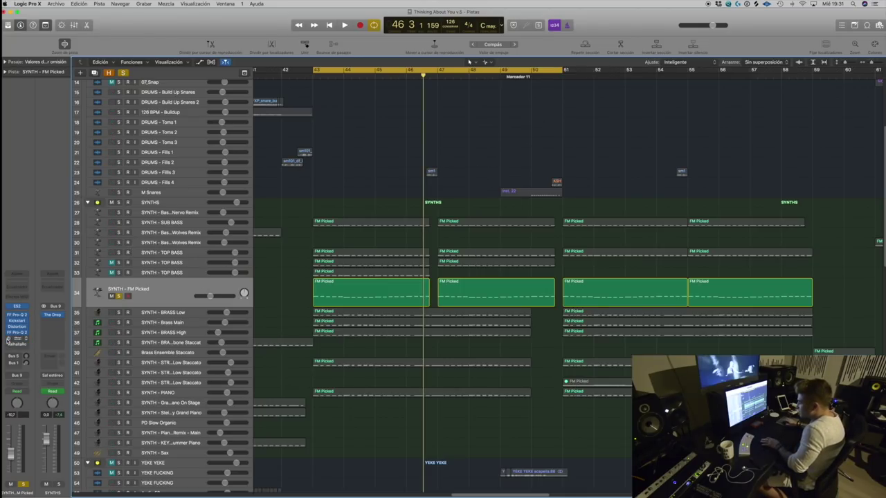
Step: Bypass all insert effects on SYNTH - FM Picked and play the dry sound briefly
left_click_drag(8, 339, 8, 315)
key("space")
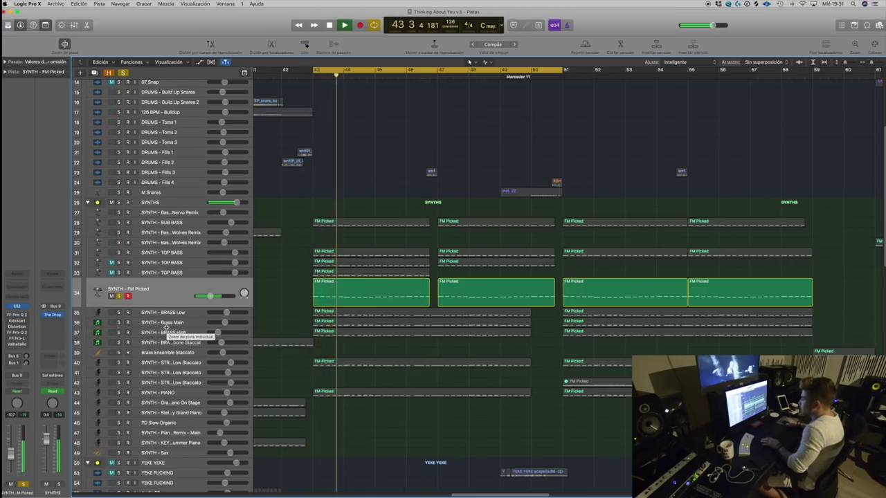
key("space")
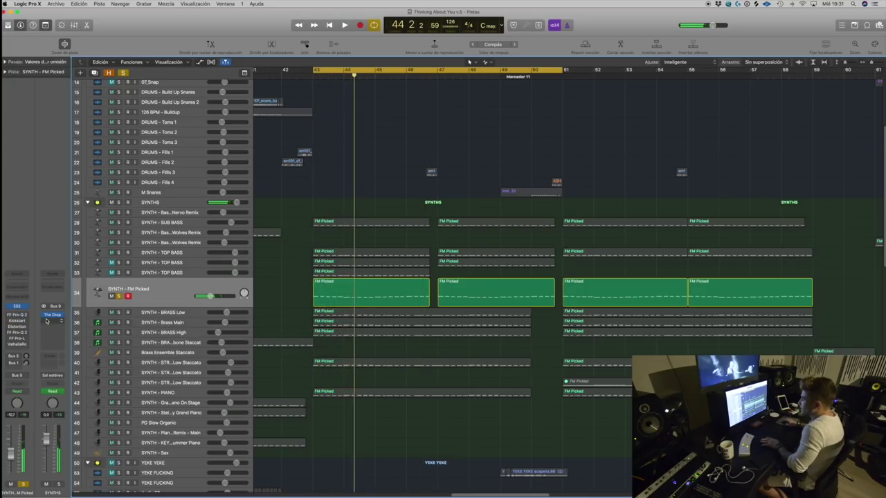
Step: Re-enable the first Pro-Q 2, Kickstart and Distortion on SYNTH - FM Picked, reviewing their settings, and open the second Pro-Q 2
left_click(15, 315)
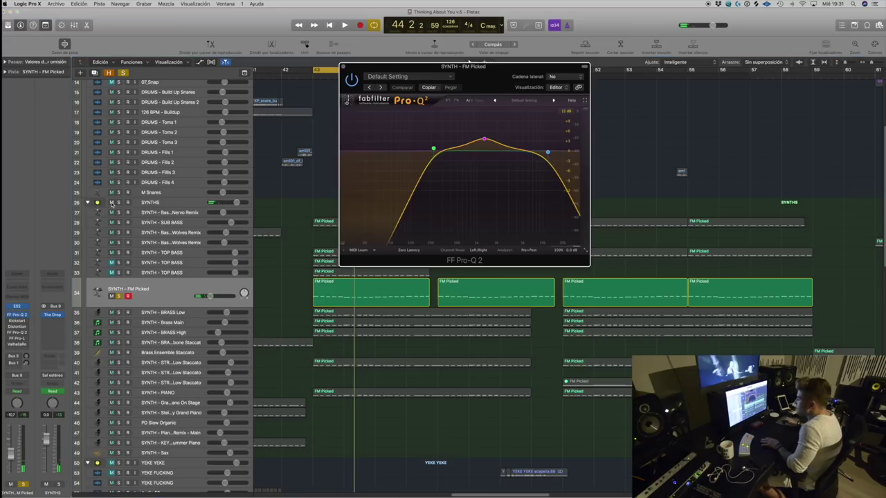
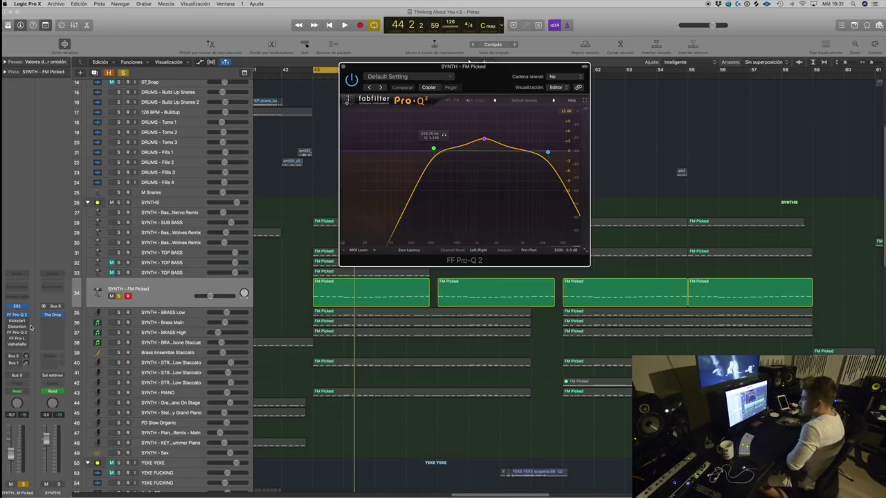
left_click(17, 321)
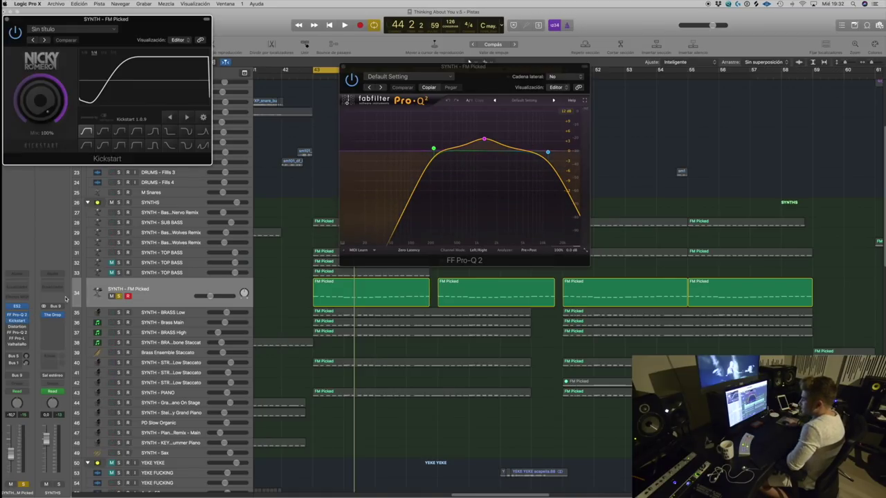
left_click(16, 326)
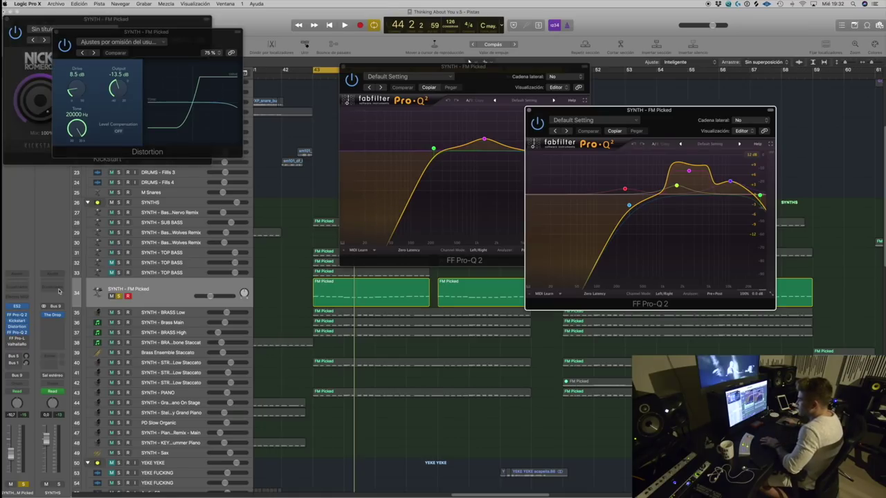
left_click(16, 332)
left_click_drag(637, 110, 636, 89)
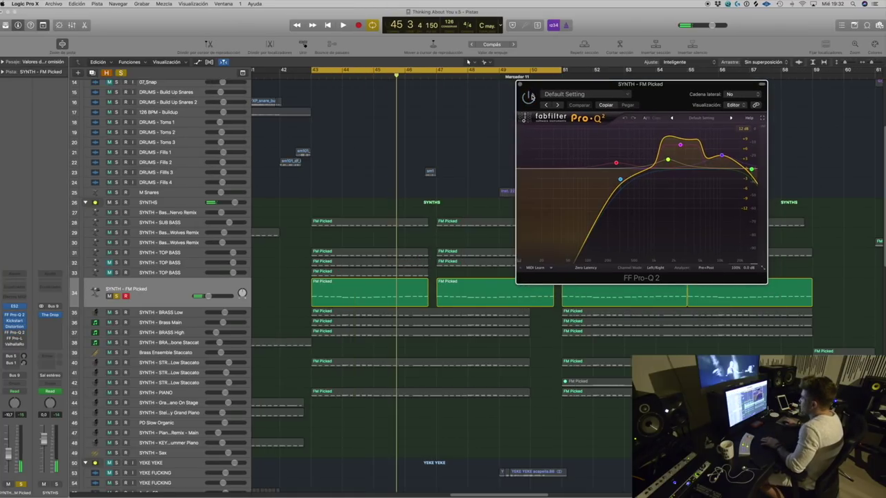
Step: Examine the low cut and boosted bands of the second Pro-Q 2 on SYNTH - FM Picked
left_click_drag(547, 86, 500, 167)
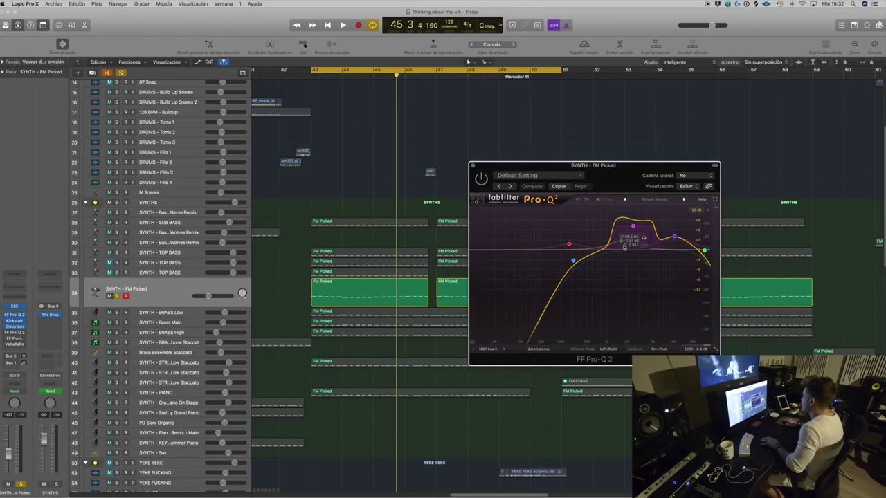
left_click_drag(553, 165, 624, 138)
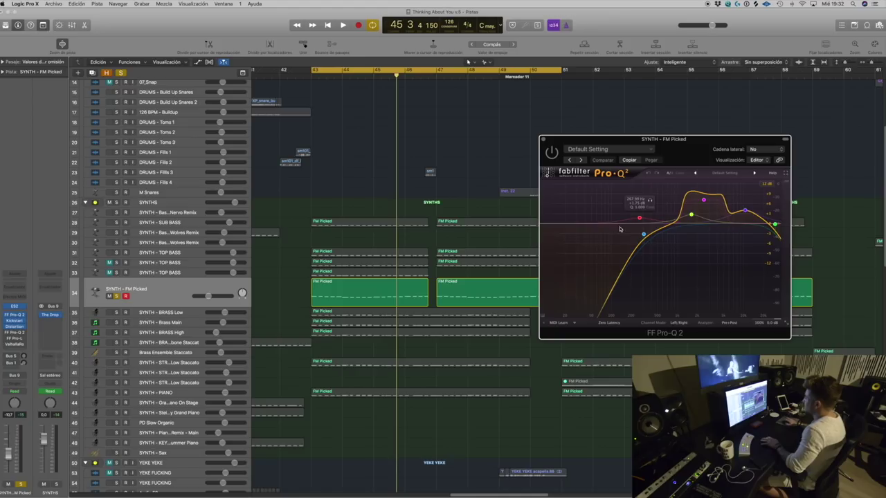
left_click(690, 214)
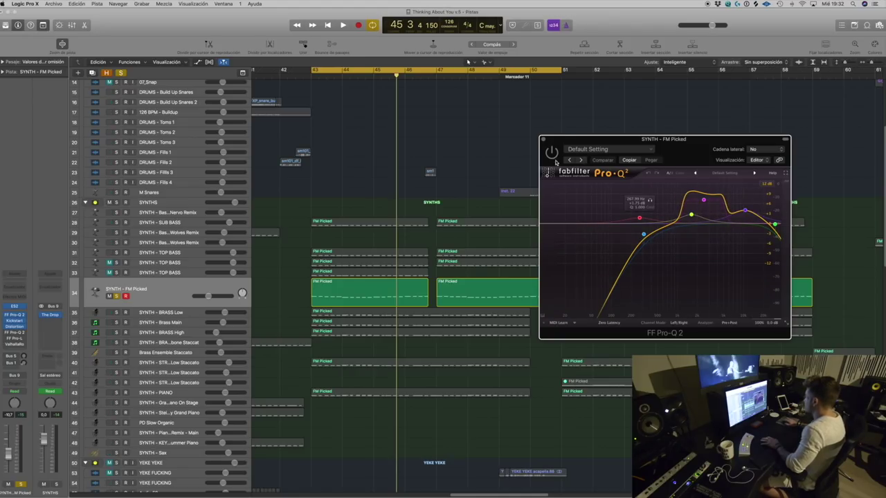
left_click_drag(565, 142, 556, 120)
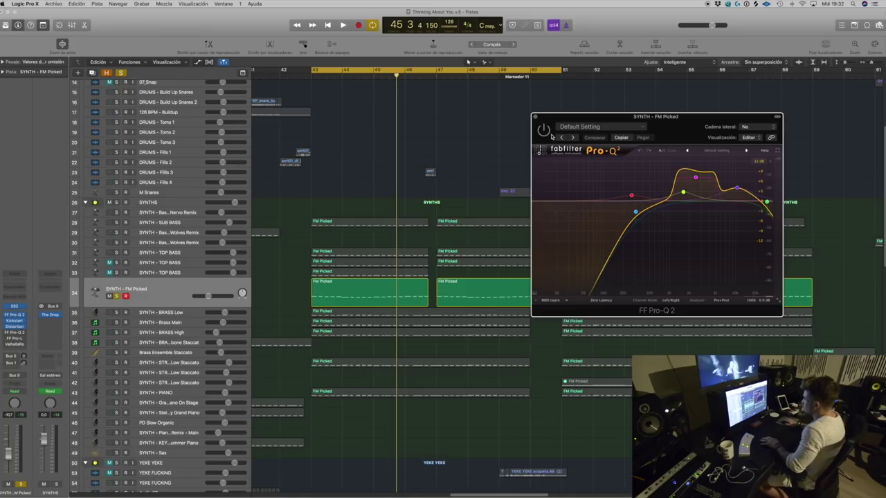
Step: Play SYNTH - FM Picked with the second Pro-Q 2 bypassed, and enable the equalizer to hear the difference
key("space")
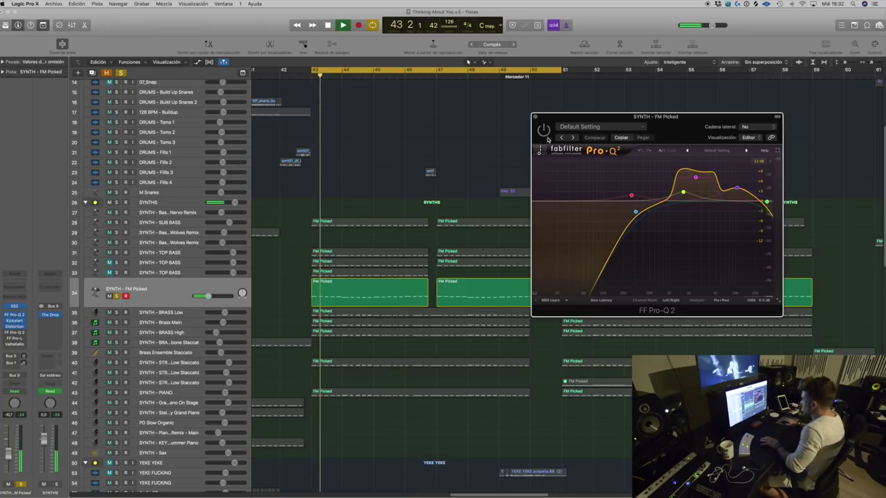
key("space")
left_click(546, 134)
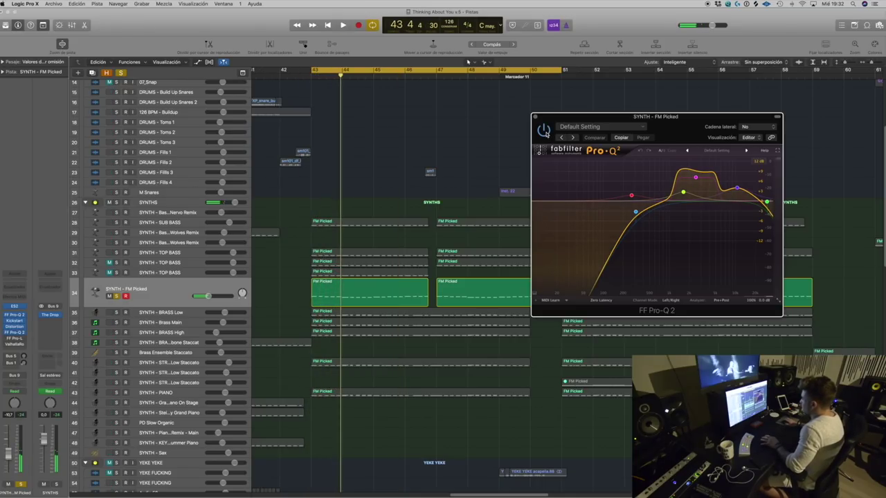
key("space")
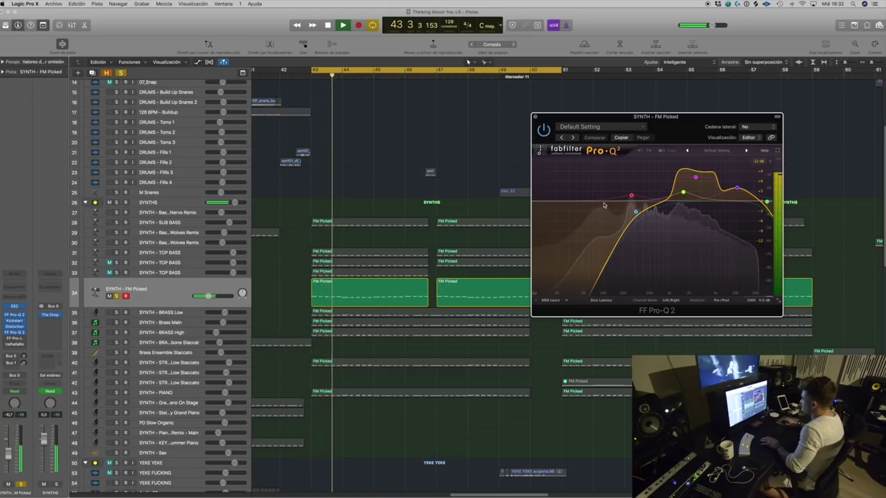
key("space")
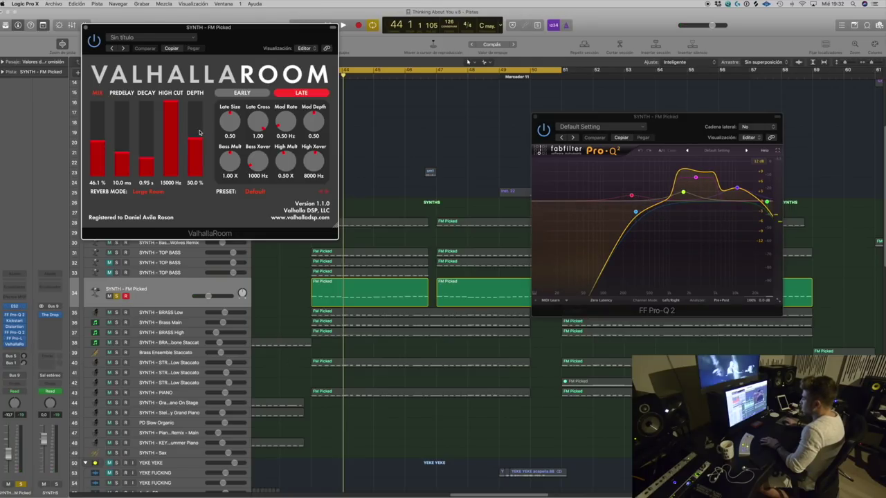
Step: Review the ValhallaRoom reverb settings on SYNTH - FM Picked, close the plug-in windows and play the full effects chain
left_click(14, 344)
left_click(536, 117)
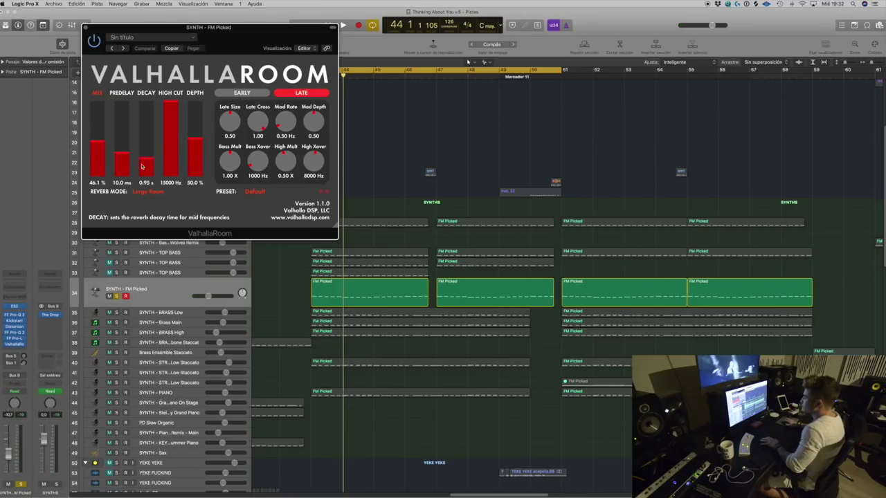
left_click(86, 27)
key("space")
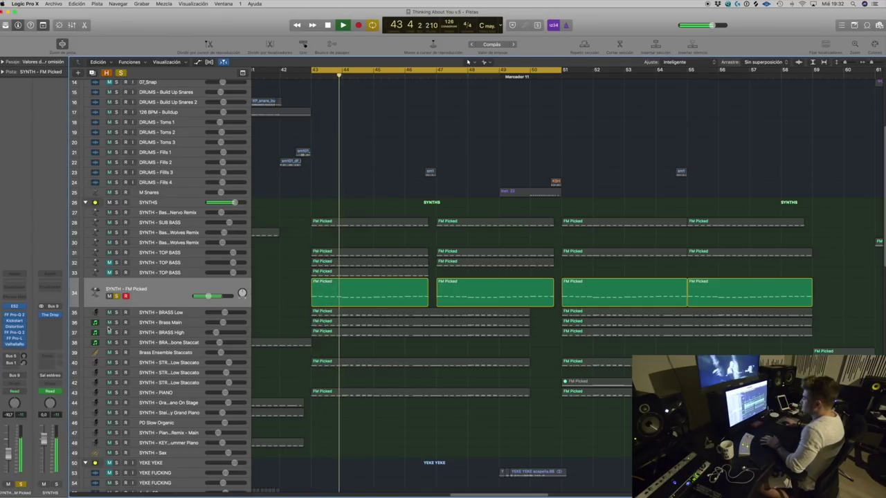
key("space")
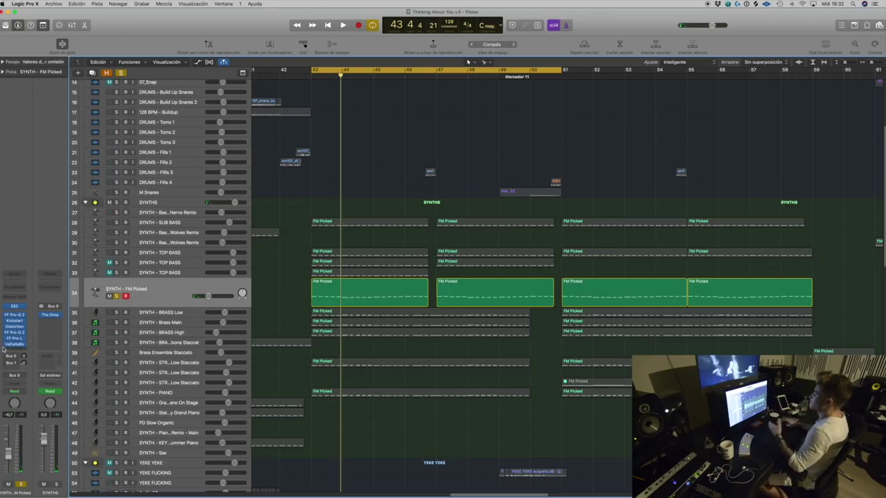
Step: Compare SYNTH - FM Picked without and with the ValhallaRoom reverb during playback, and stop
key("space")
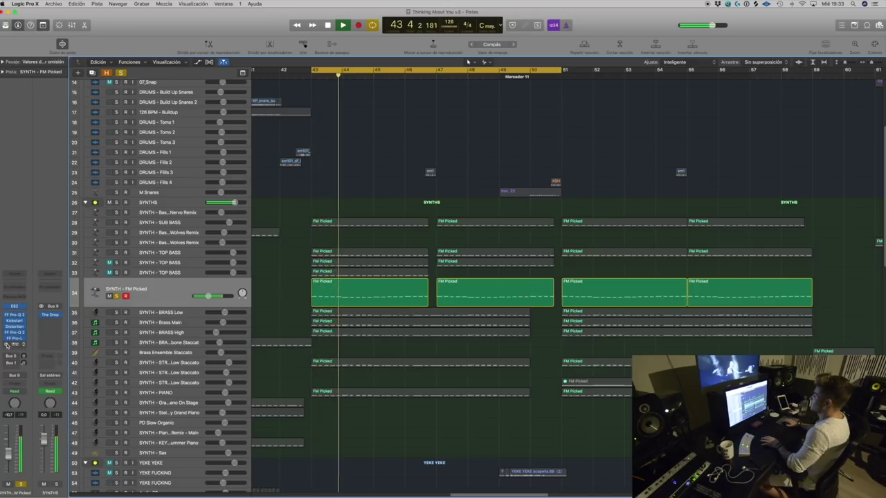
key("space")
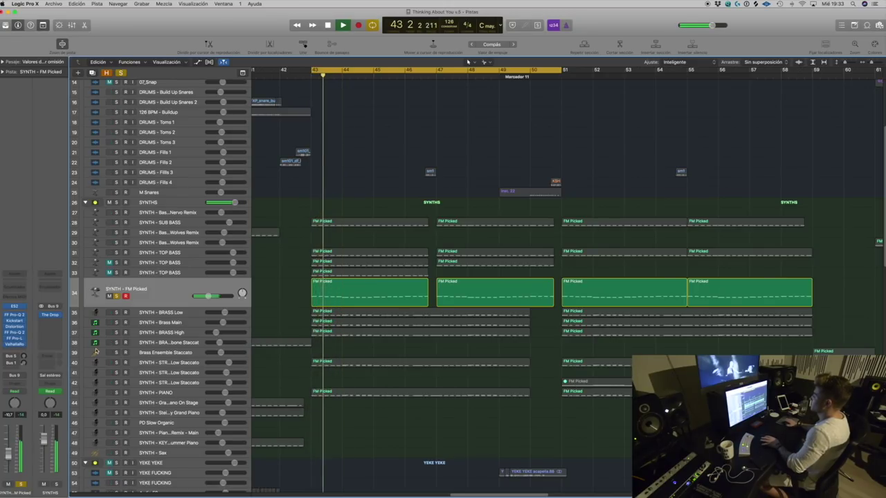
key("space")
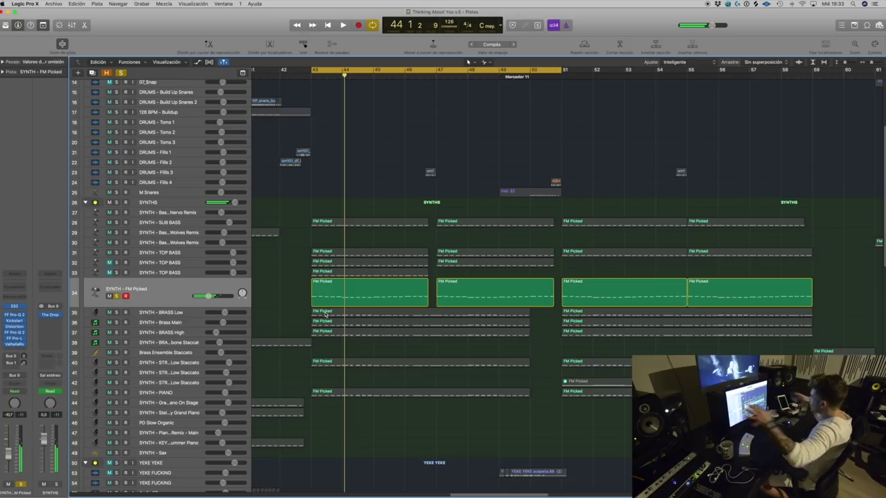
Step: Solo the first SYNTH - TOP BASS and SYNTH - SUB BASS together with FM Picked, and play the drop
left_click(116, 252)
left_click(117, 222)
key("space")
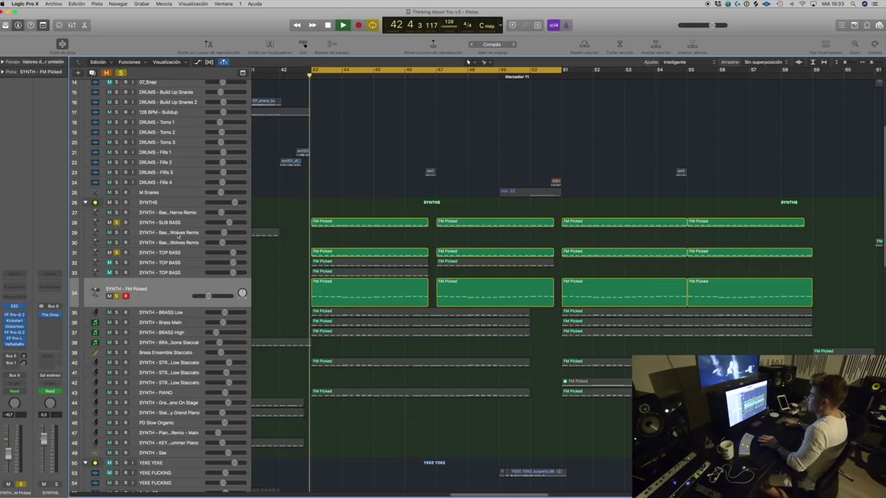
key("super+Up")
key("super+Left")
key("super+Left")
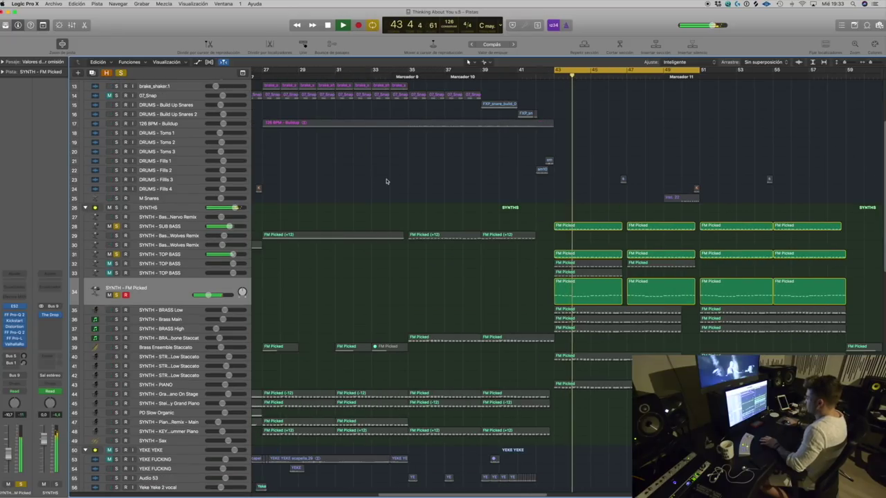
left_click_drag(515, 495, 581, 495)
scroll(486, 314, "up", 4)
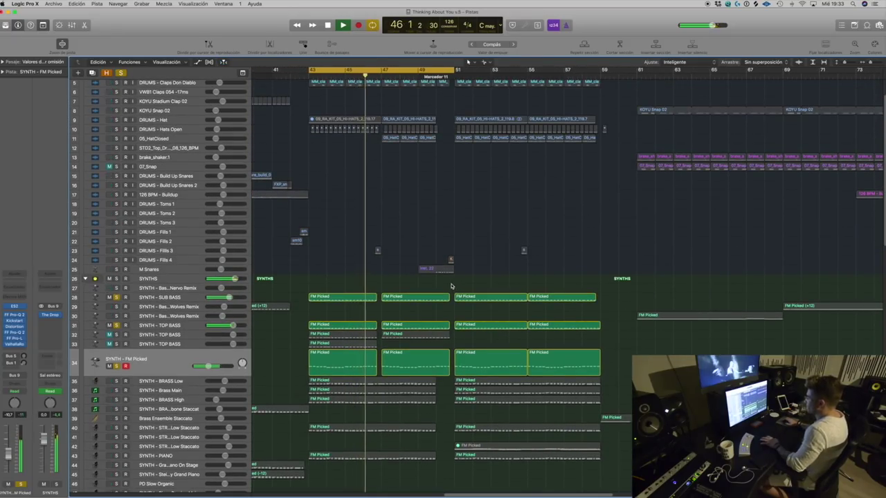
scroll(315, 290, "down", 4)
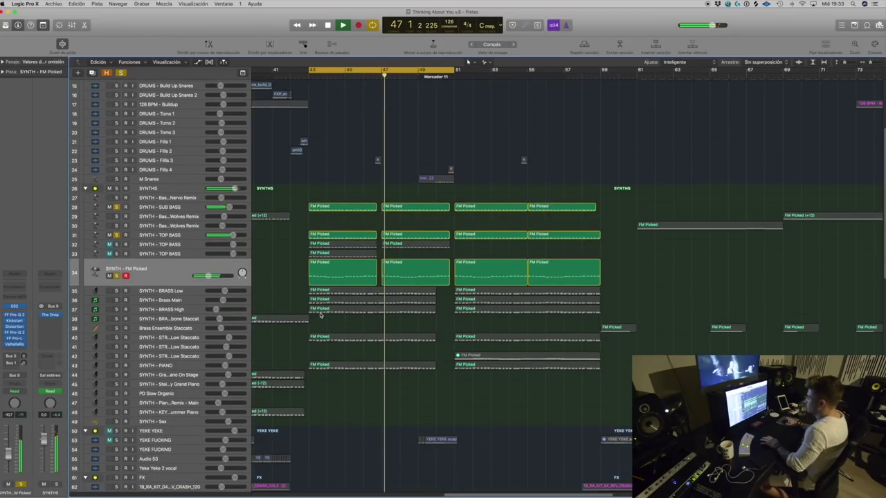
Step: Add the four brass tracks and SYNTH - STRINGS Low Staccato to the soloed drop layers, and play them together
left_click_drag(118, 315, 118, 319)
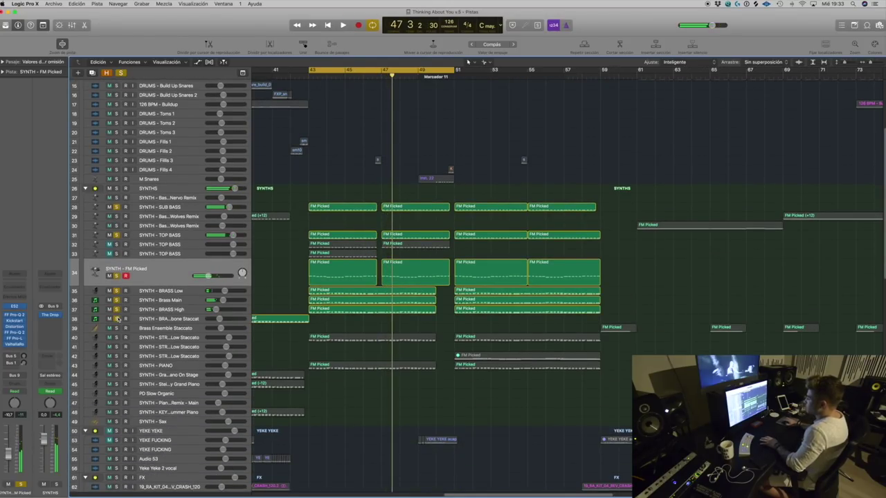
key("space")
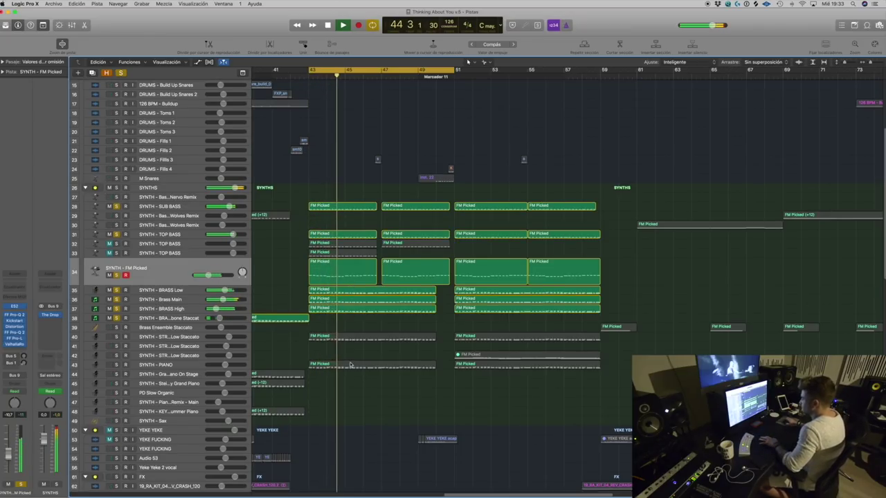
left_click(131, 337)
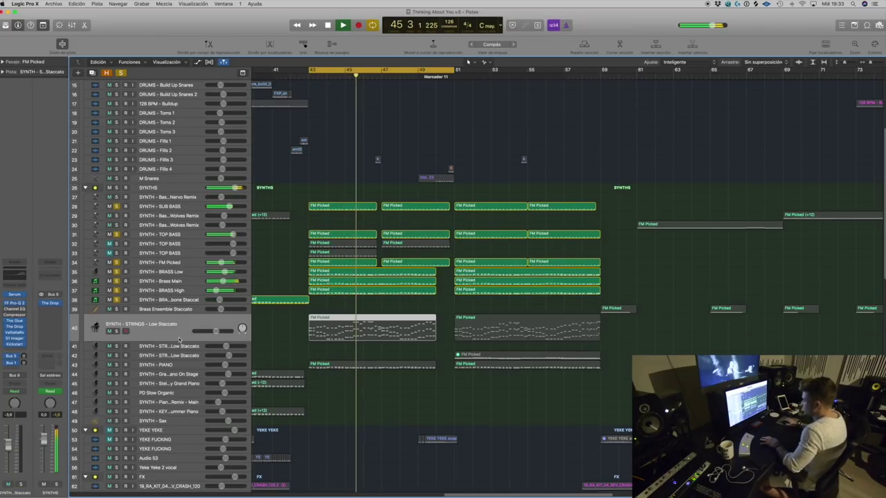
left_click(121, 332)
key("space")
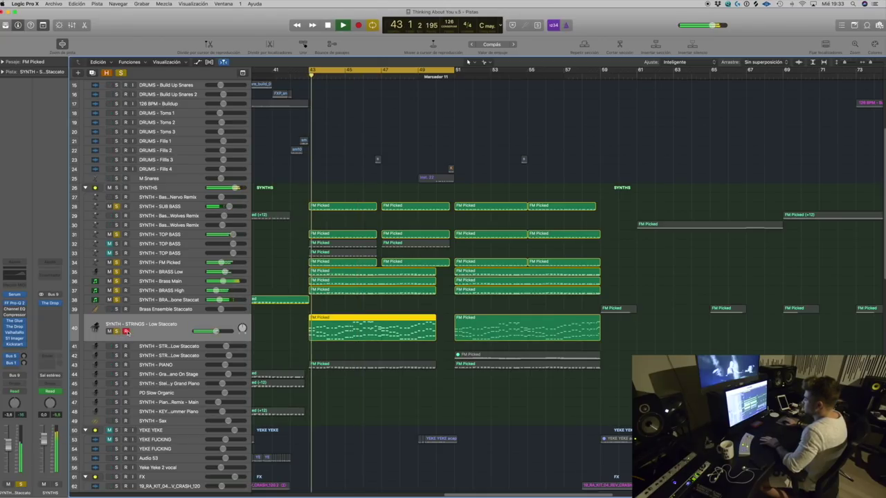
Step: Add SYNTH - PIANO to the soloed drop layers and replay the section from the start of the loop
left_click(138, 365)
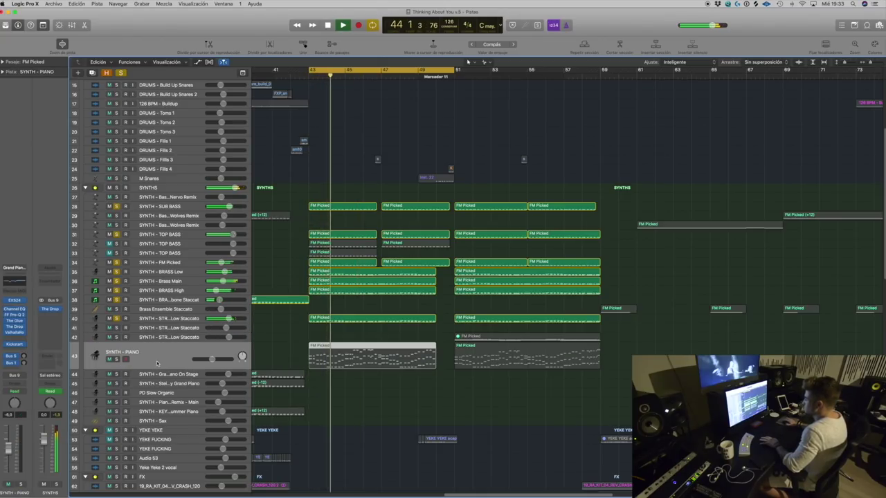
key("space")
left_click(124, 359)
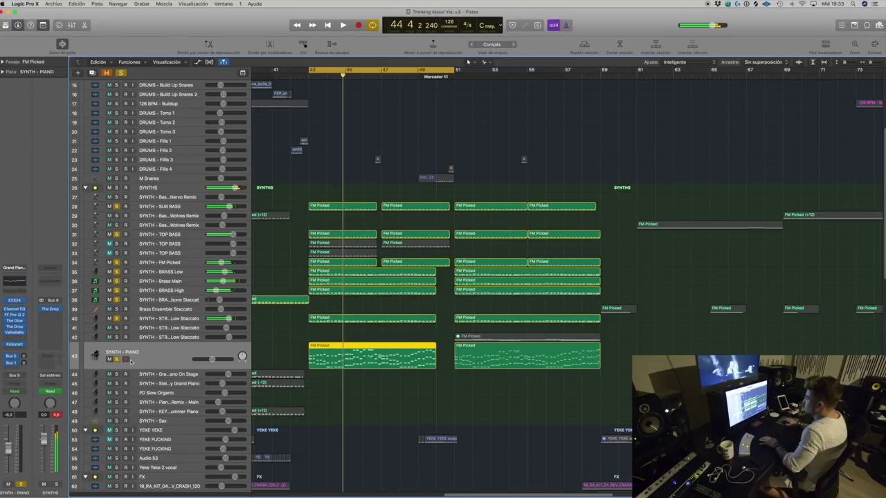
key("space")
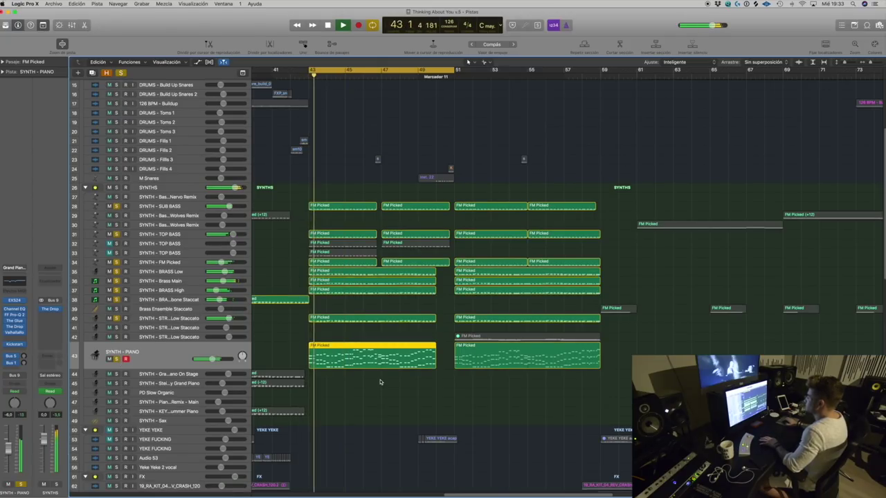
Step: Solo the CHOPS group along with the synth layers and play the drop with the vocal chops
scroll(384, 386, "down", 10)
scroll(377, 384, "down", 8)
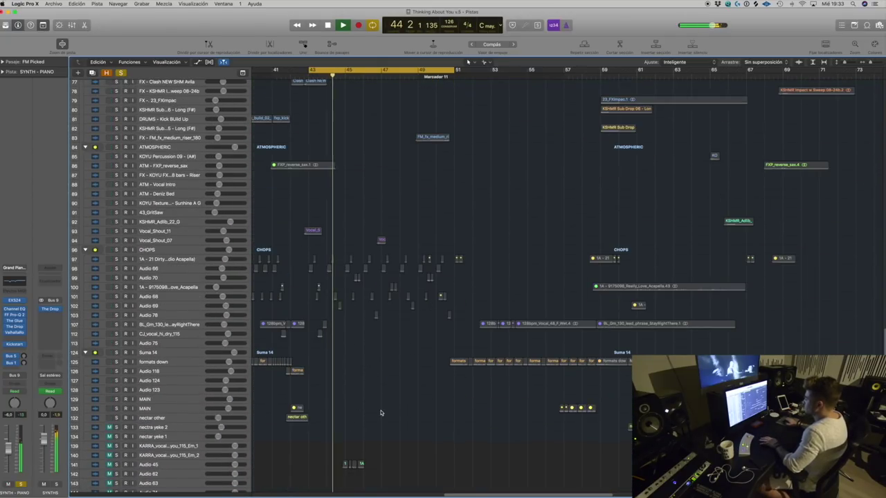
key("space")
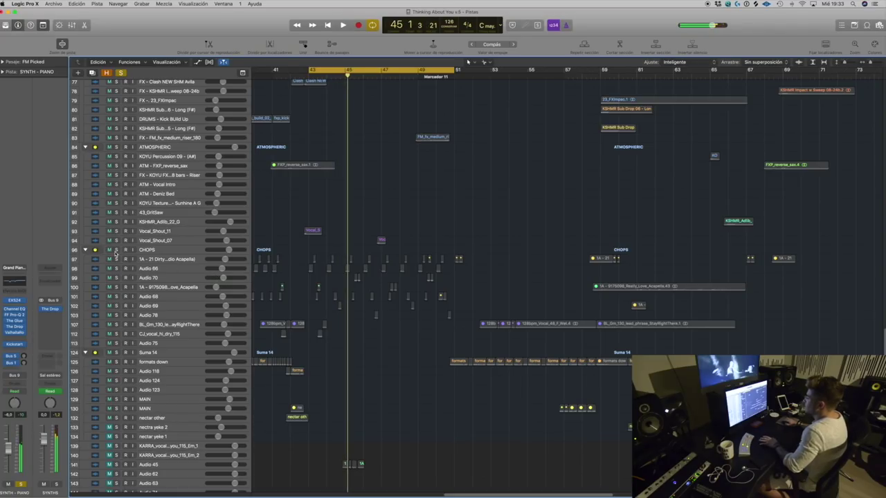
left_click(116, 250)
key("space")
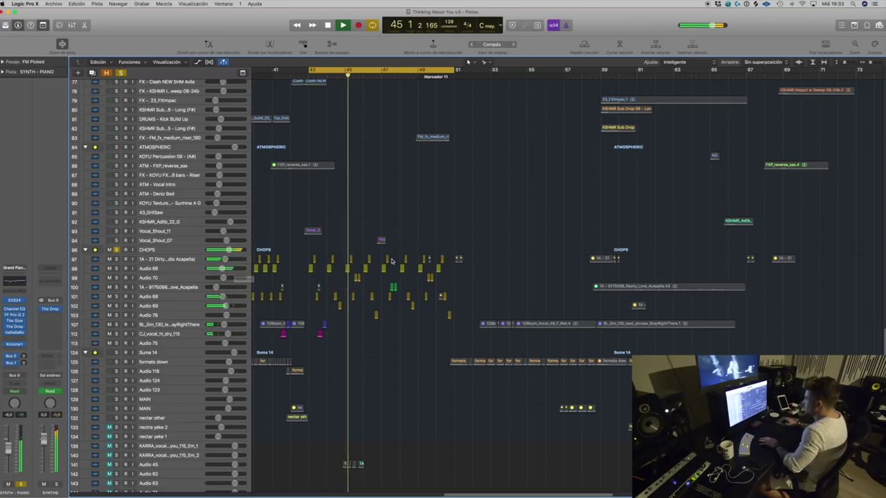
Step: Stop playback, clear all track solos and return to the DRUMS group at the start of the track list
key("ctrl+alt+z")
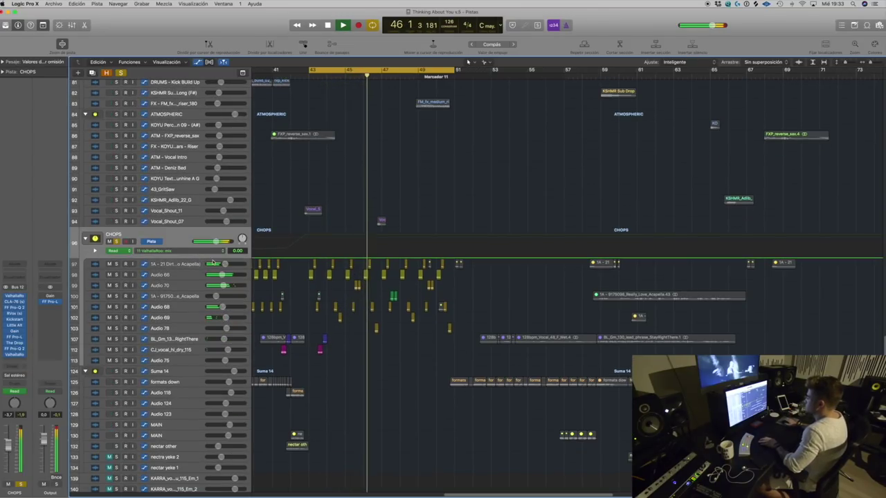
key("a")
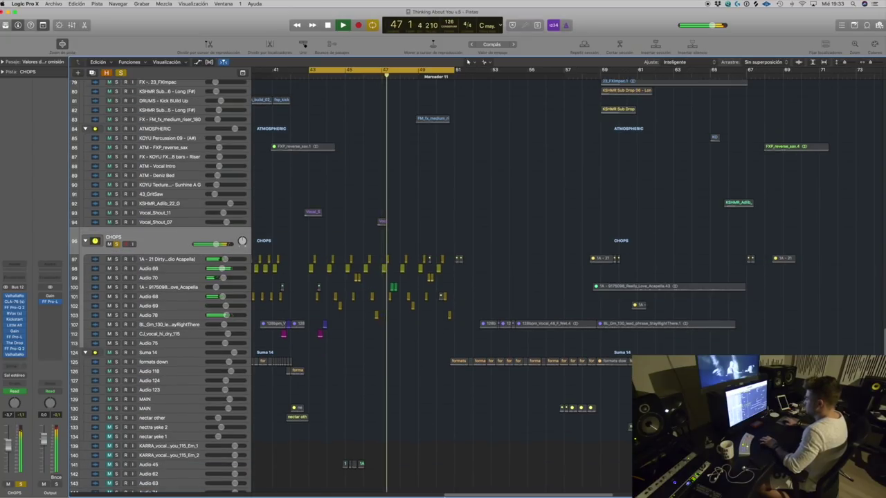
scroll(411, 357, "left", 5)
scroll(424, 244, "up", 1)
key("space")
scroll(443, 242, "up", 15)
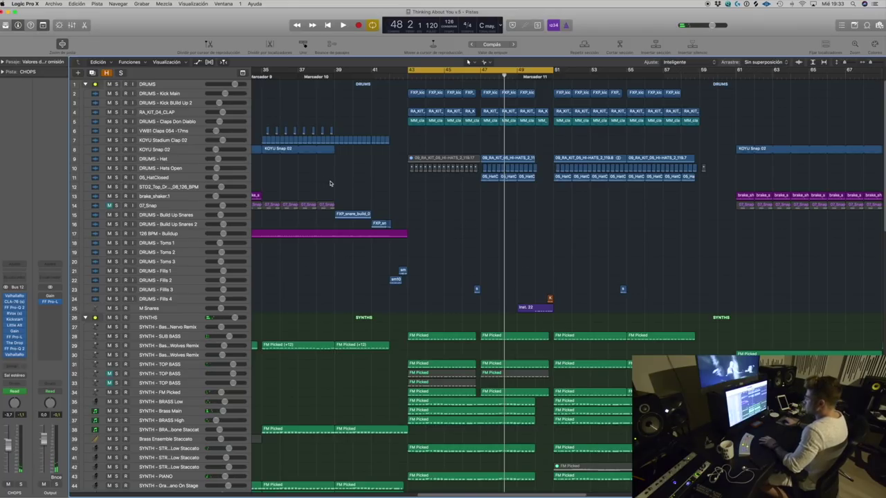
Step: Select the DRUMS - Kick Main track and its first kick region at bar 43, keeping the cycle range on
key("c")
left_click_drag(487, 491, 496, 495)
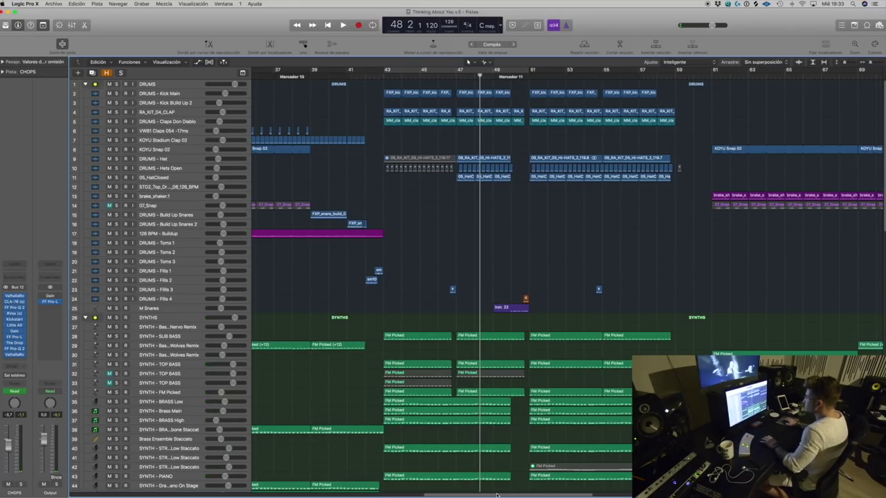
left_click(166, 98)
key("c")
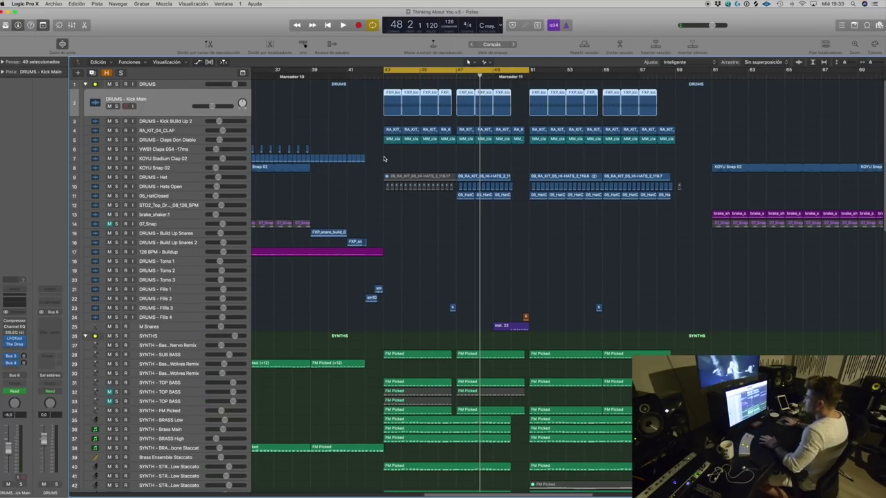
key("super+Right")
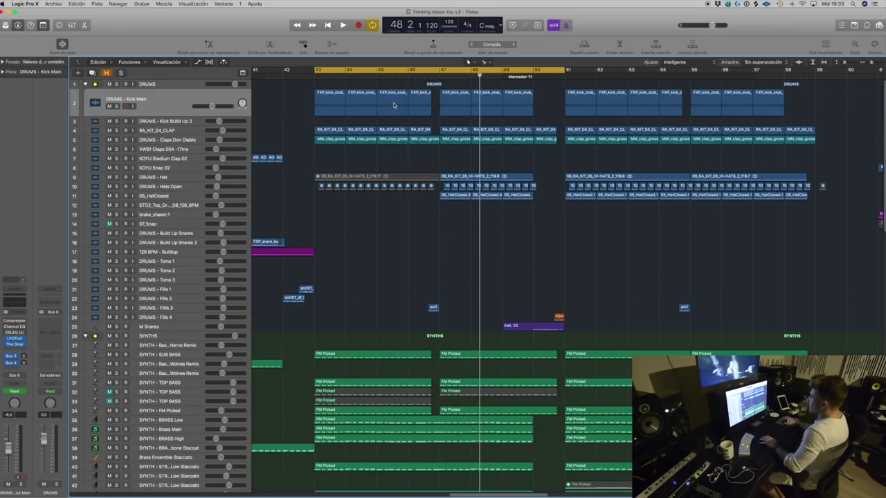
left_click(332, 96)
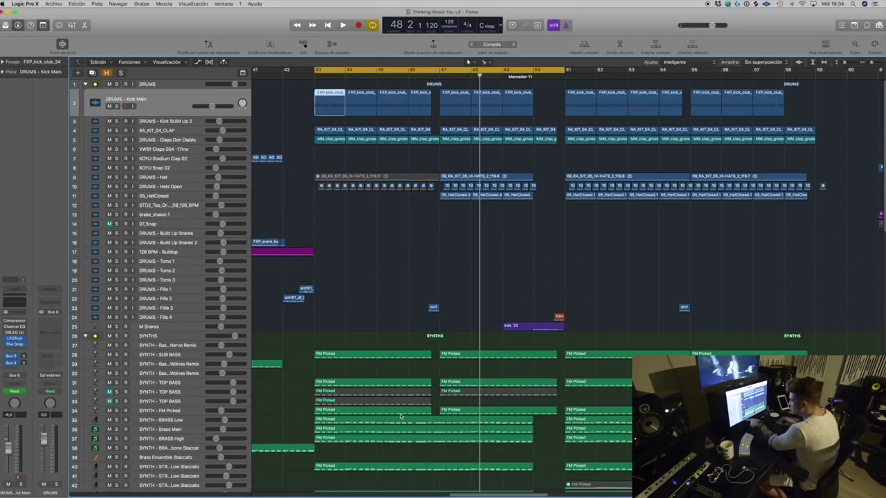
Step: Examine the volume-shaping curve in LFOTool on DRUMS - Kick Main, and close the plug-in
left_click(14, 339)
left_click_drag(135, 20, 395, 134)
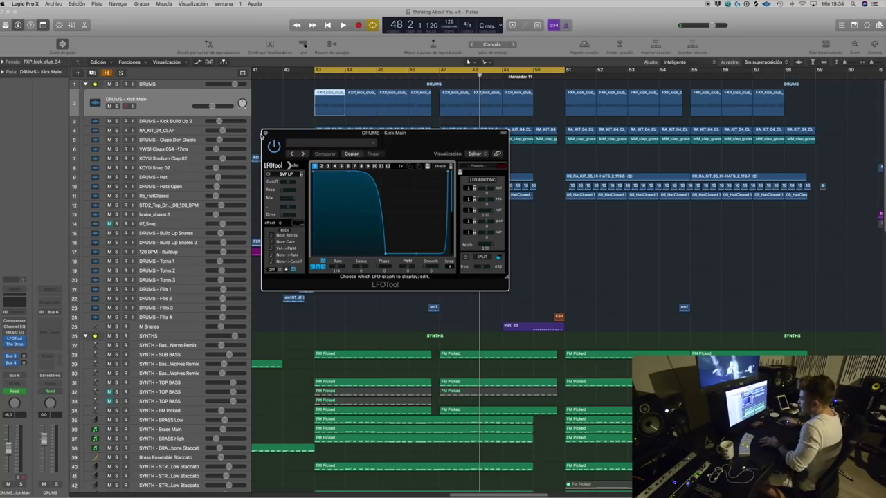
left_click(263, 133)
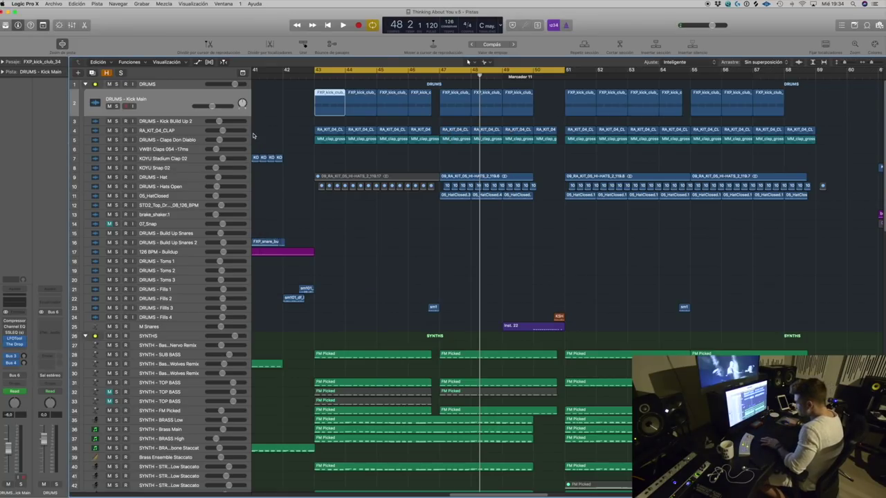
Step: Solo DRUMS - Kick Main and RA_KIT_04_CLAP, and play them together briefly
left_click(116, 105)
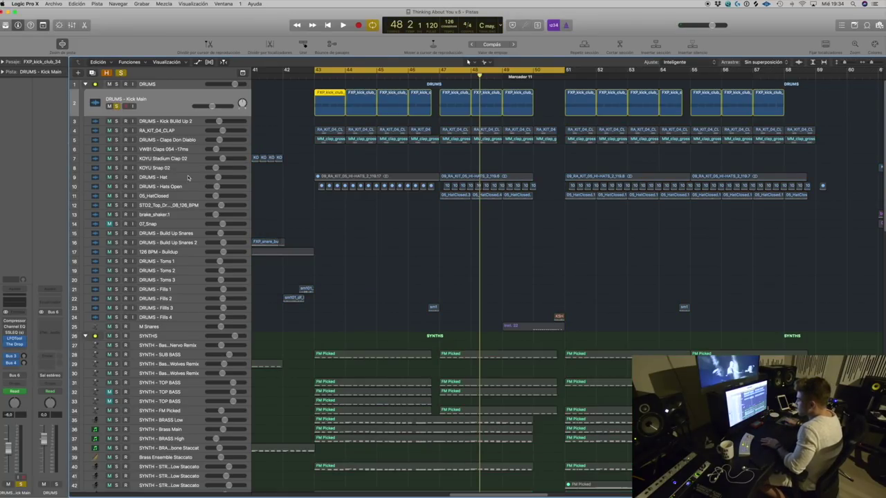
left_click(185, 133)
left_click(116, 126)
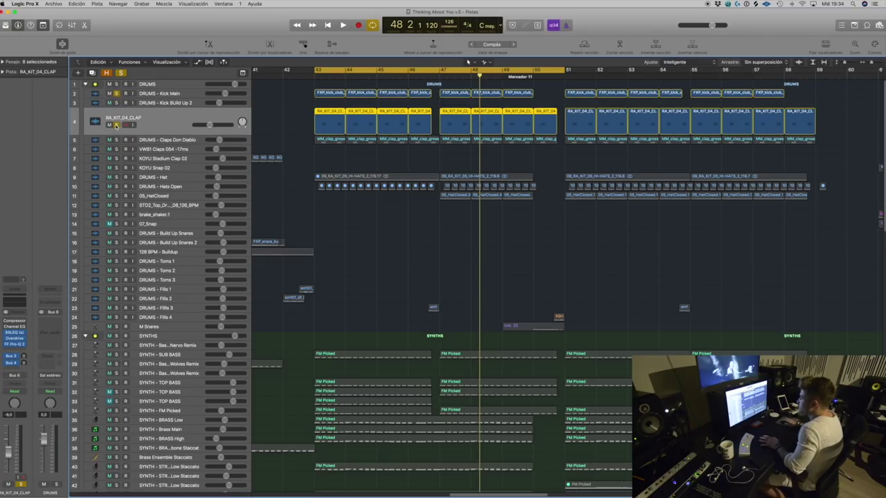
key("space")
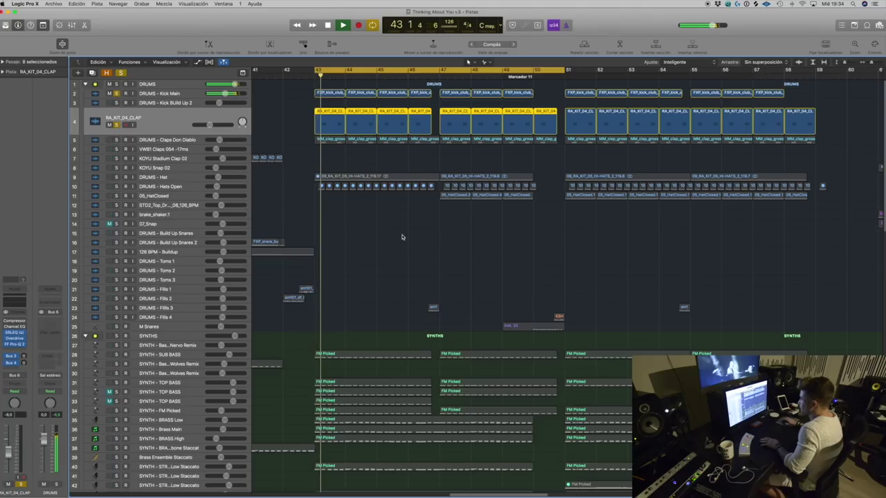
key("space")
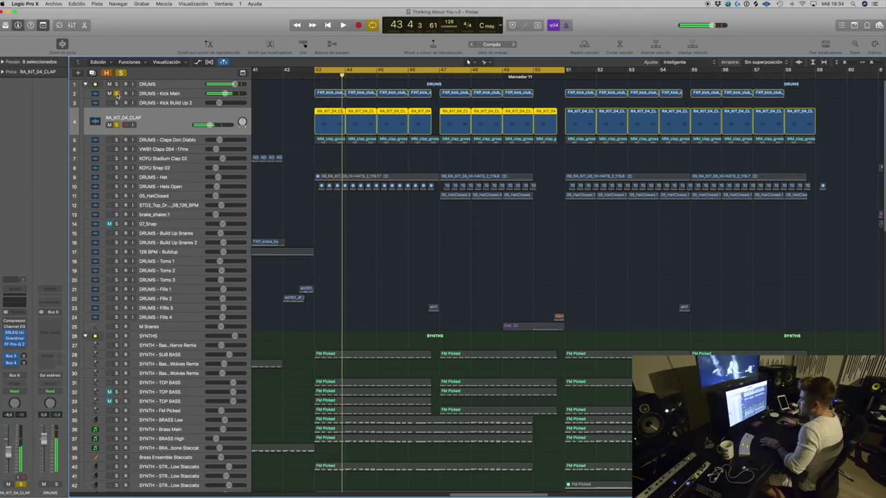
Step: Play RA_KIT_04_CLAP alone with SSLEQ, Overdrive and Pro-Q 2 bypassed, and re-enable all three plug-ins
key("space")
left_click(8, 335)
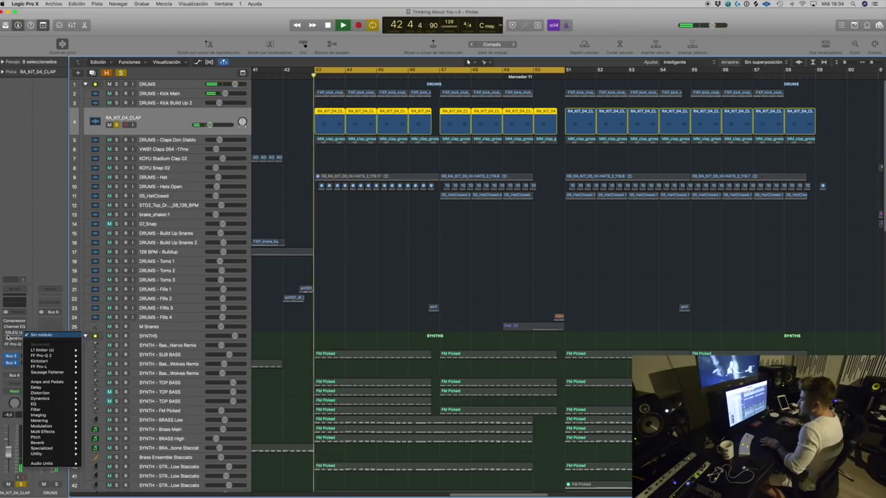
left_click(8, 337)
key("space")
left_click(8, 333)
left_click(6, 338)
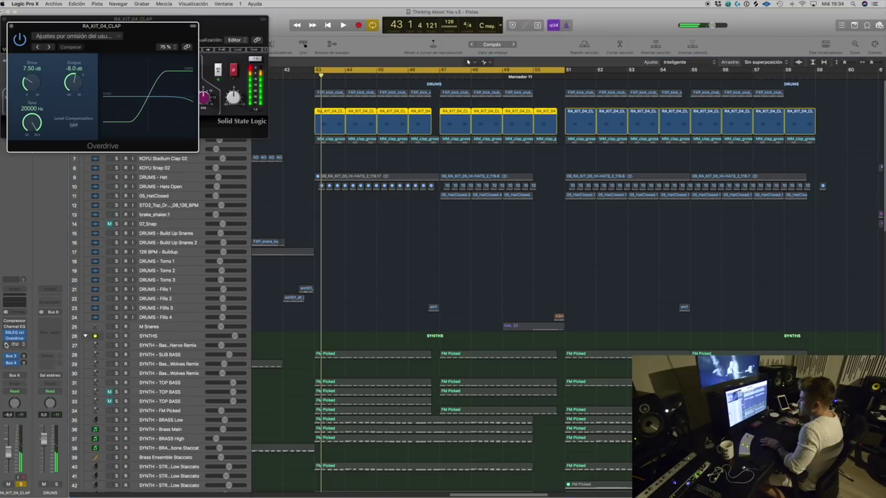
left_click(7, 345)
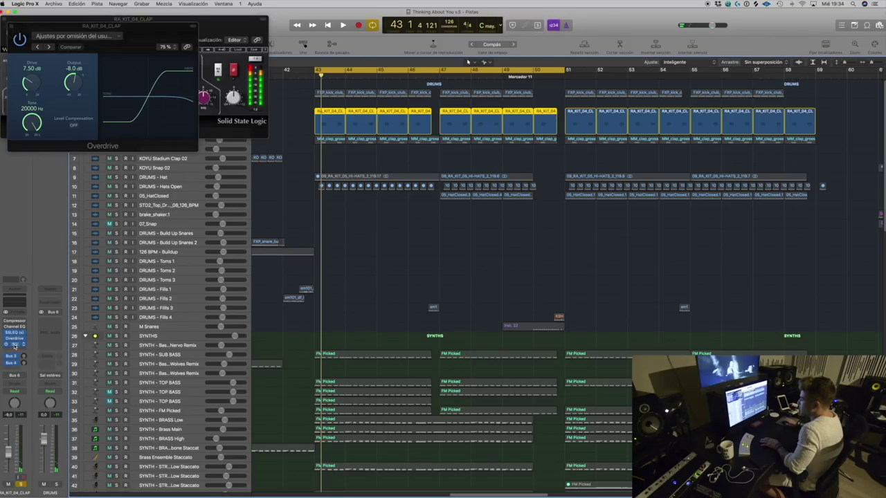
Step: Close the Overdrive and SSLEQ windows of the RA_KIT_04_CLAP track
left_click(13, 344)
left_click(19, 34)
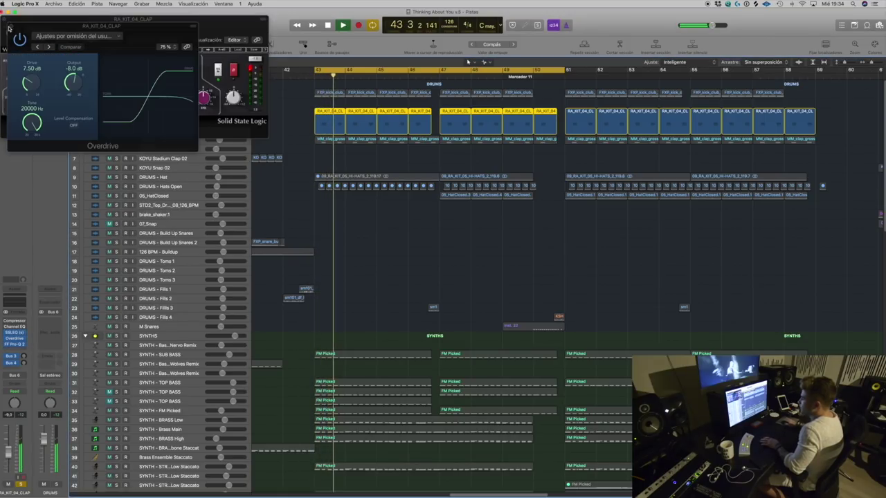
left_click(12, 26)
left_click(4, 19)
Step: Compare the soloed RA_KIT_04_CLAP track during playback with its SSLEQ, Overdrive and FF Pro-Q 2 effects bypassed and enabled
key("space")
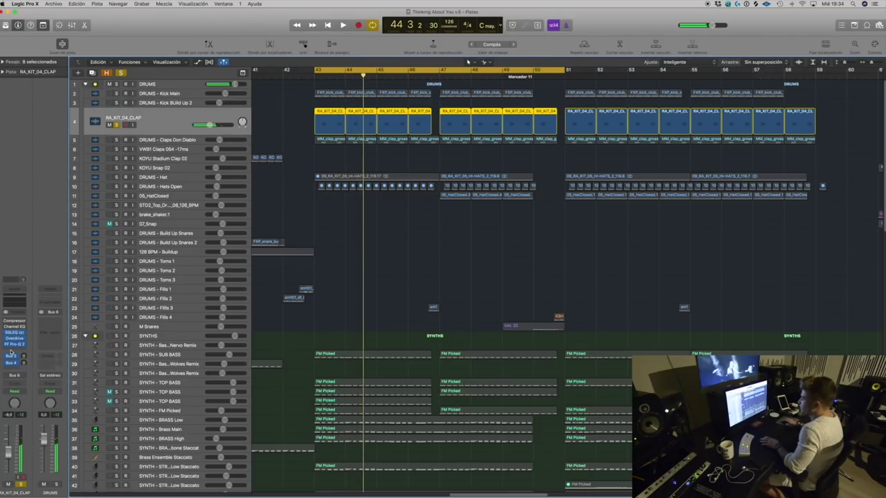
key("space")
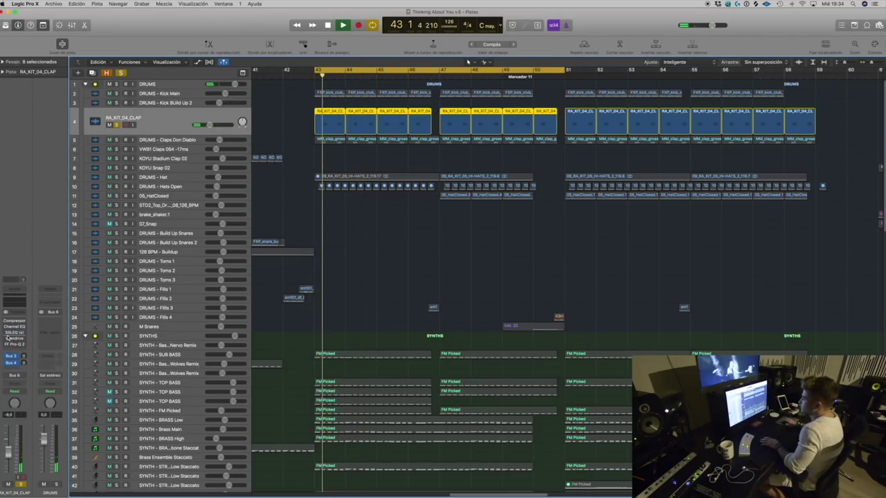
key("space")
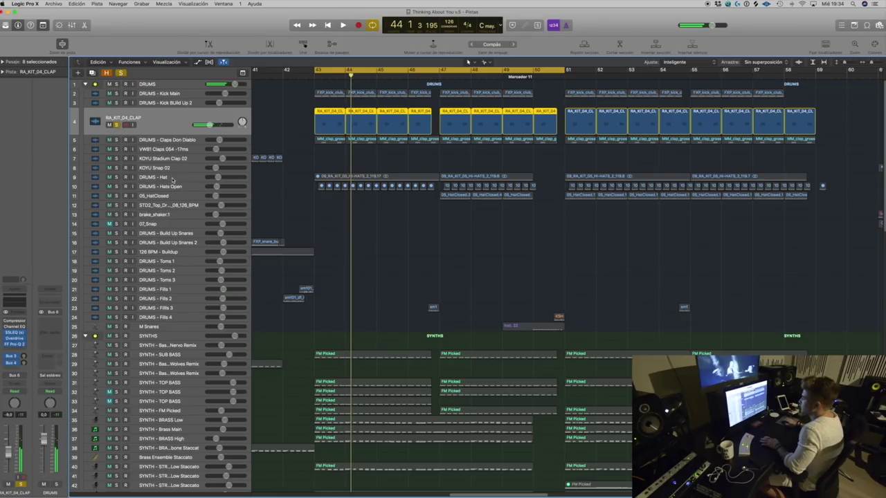
Step: Solo the DRUMS - Claps Don Diablo track together with RA_KIT_04_CLAP and play both claps from bar 43
left_click(162, 140)
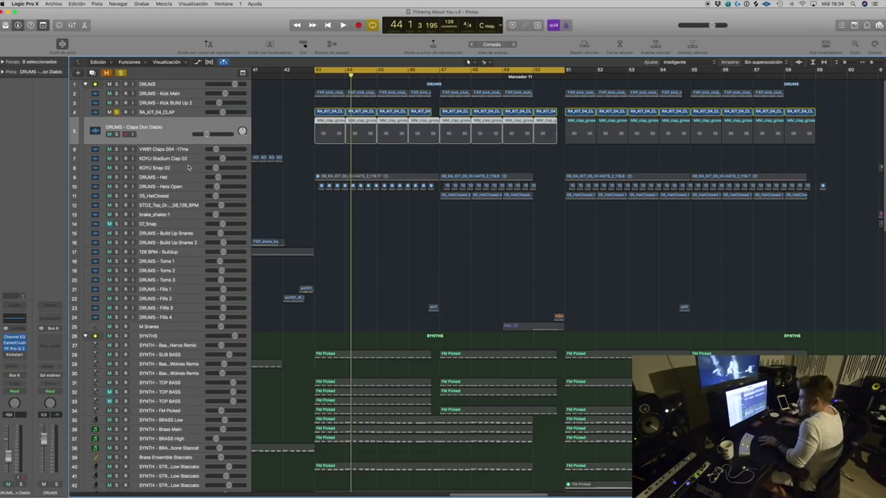
left_click(117, 134)
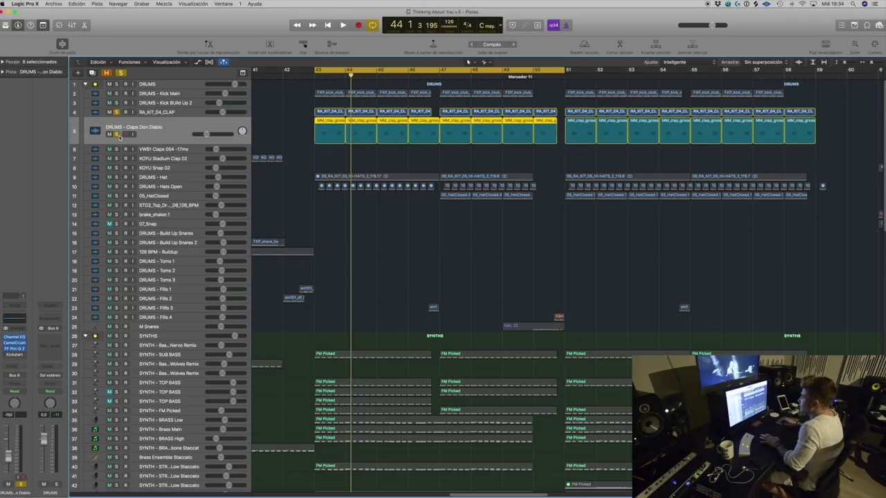
key("space")
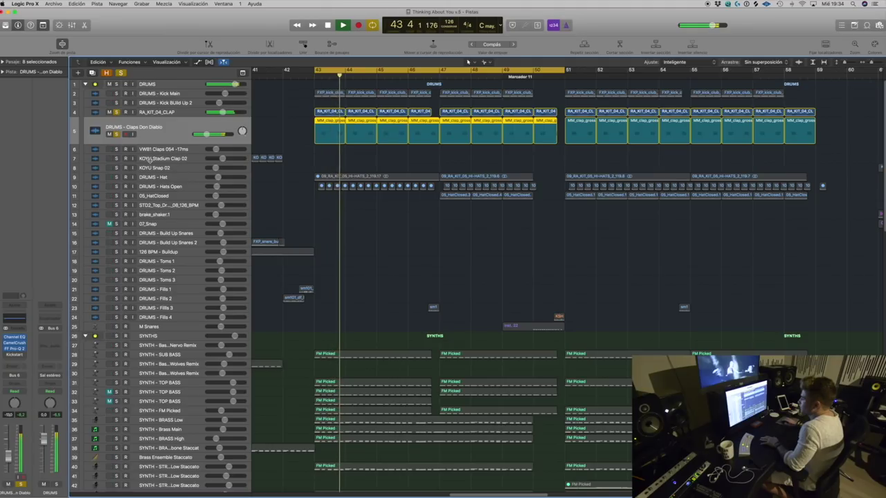
key("space")
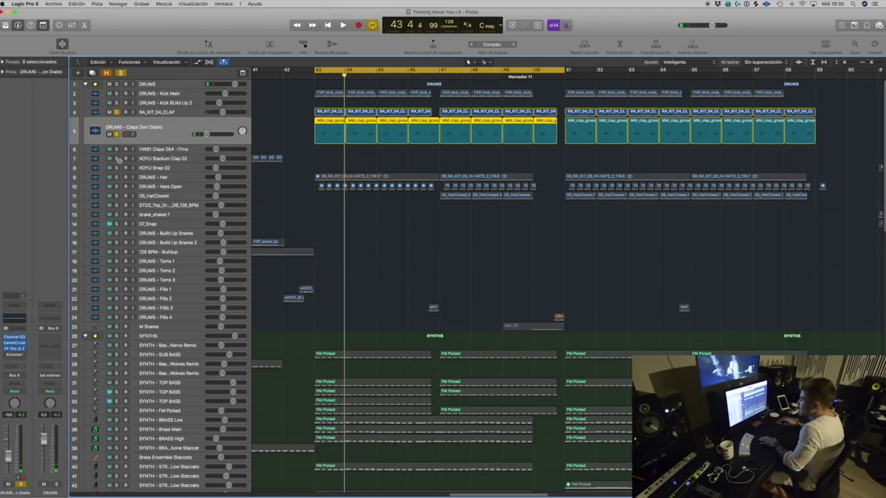
Step: Toggle the insert effects of DRUMS - Claps Don Diablo off and on and play the claps to compare the sound
left_click(6, 344)
left_click(7, 347)
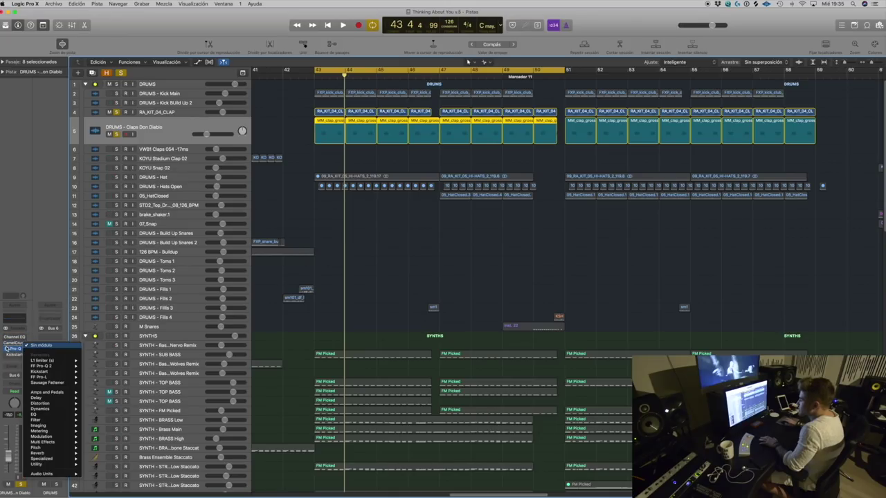
left_click(7, 350)
left_click(7, 349)
key("space")
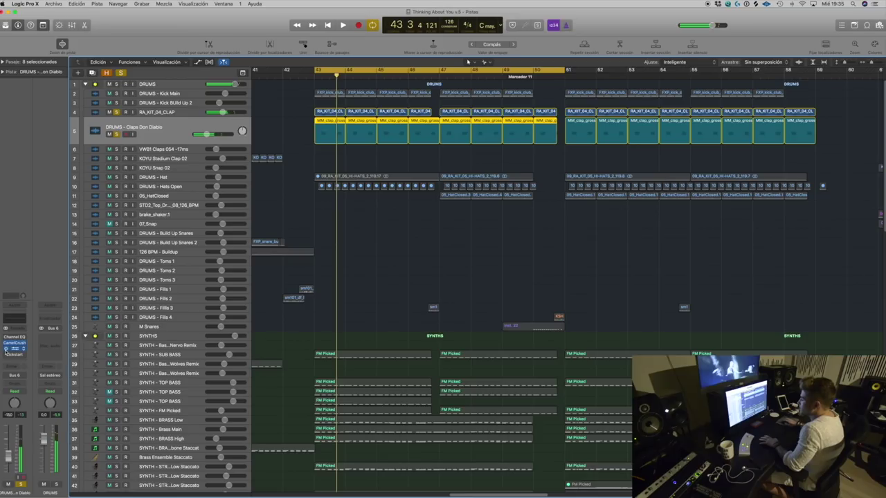
Step: Open the FF Pro-Q 2 of DRUMS - Claps Don Diablo, examine its low-cut and high-frequency bands, and close it
left_click(7, 348)
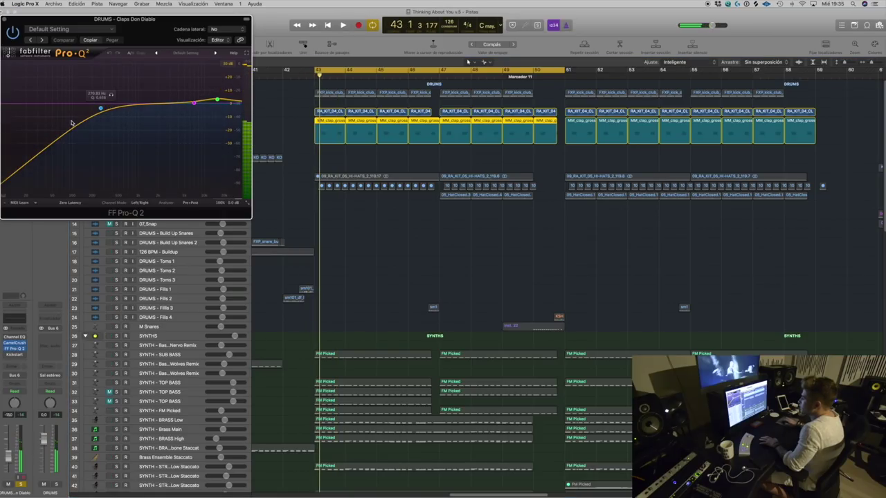
left_click(217, 101)
left_click_drag(35, 23, 104, 27)
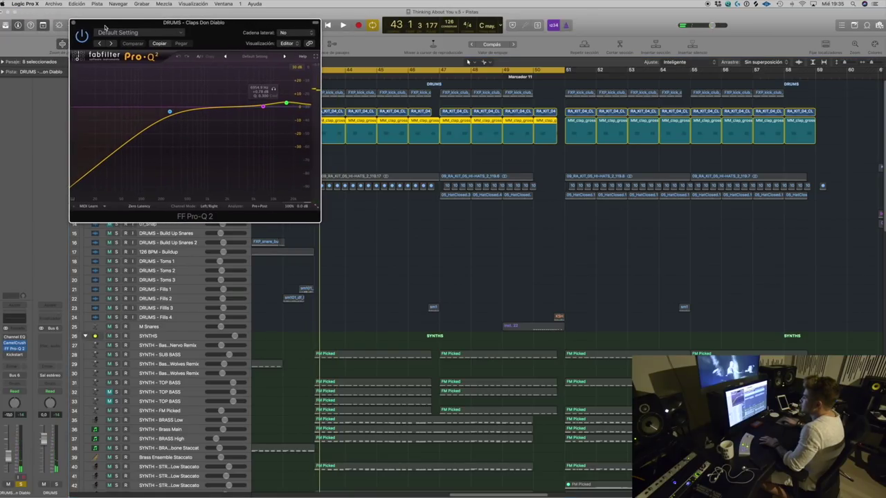
left_click(74, 23)
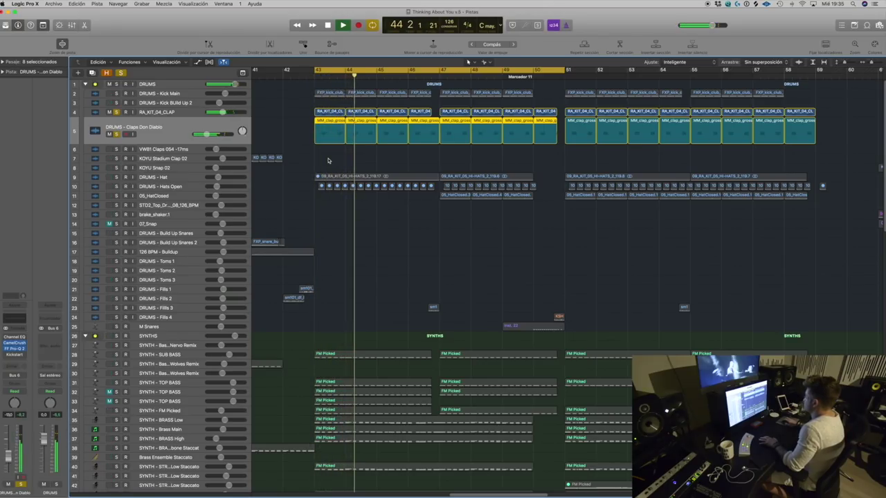
Step: Solo DRUMS - Hat and DRUMS - Kick Main alongside the two clap tracks, leaving DRUMS - Hats Open out of the solo
key("space")
left_click(119, 187)
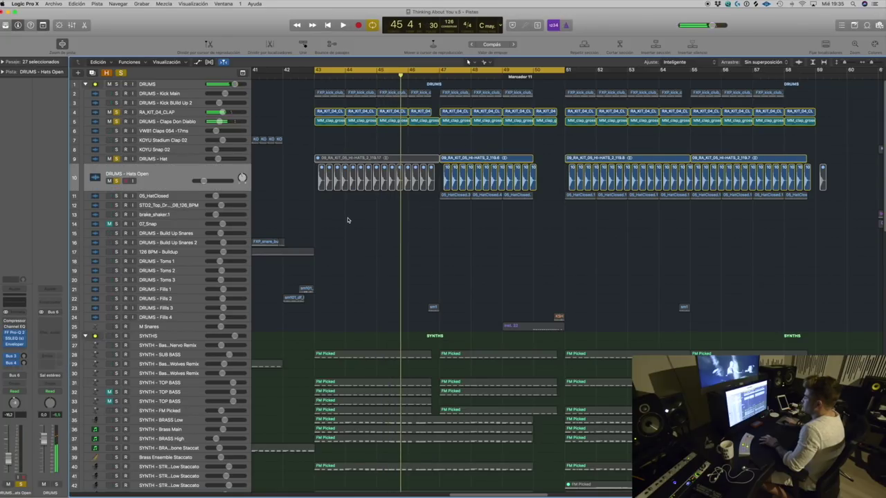
key("super+Up")
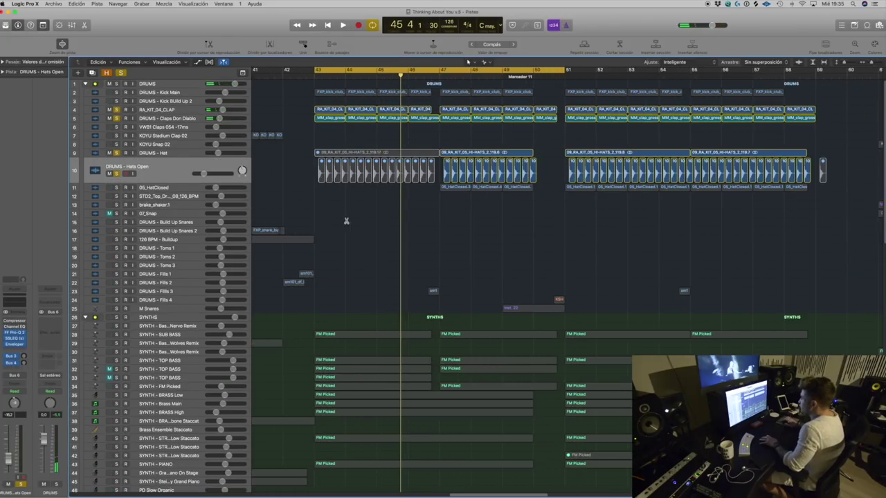
left_click(116, 92)
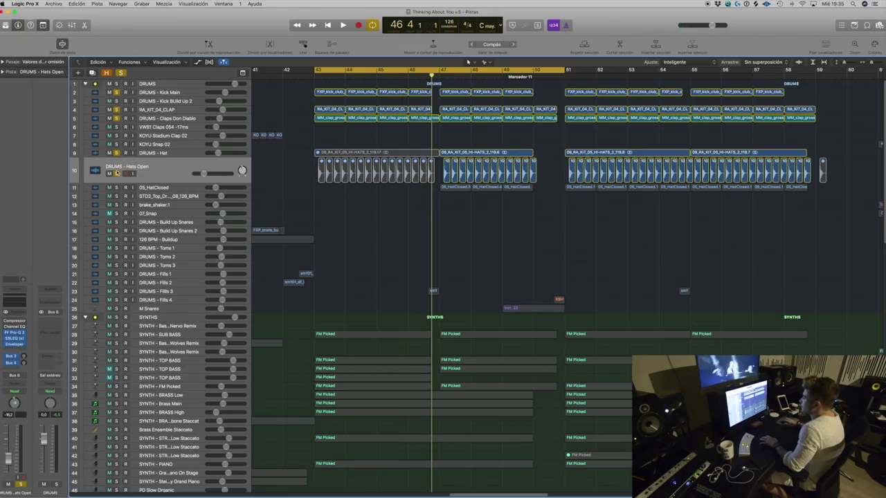
left_click(116, 173)
Step: Select the DRUMS - Hat track and listen to the soloed kick, claps and hat from just before bar 47
double_click(426, 76)
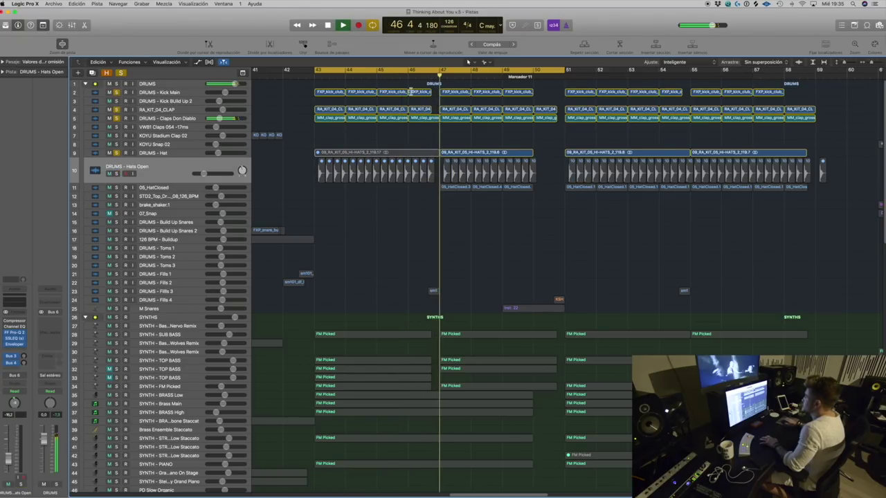
left_click(153, 153)
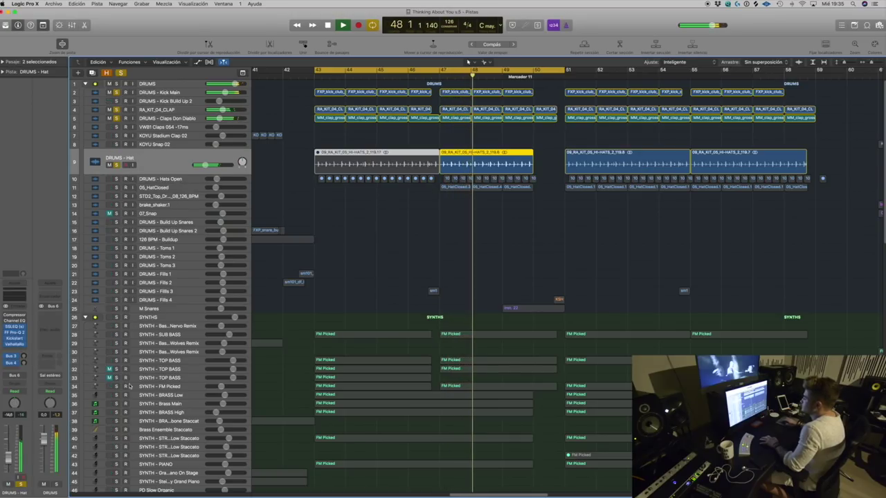
key("space")
left_click(518, 253)
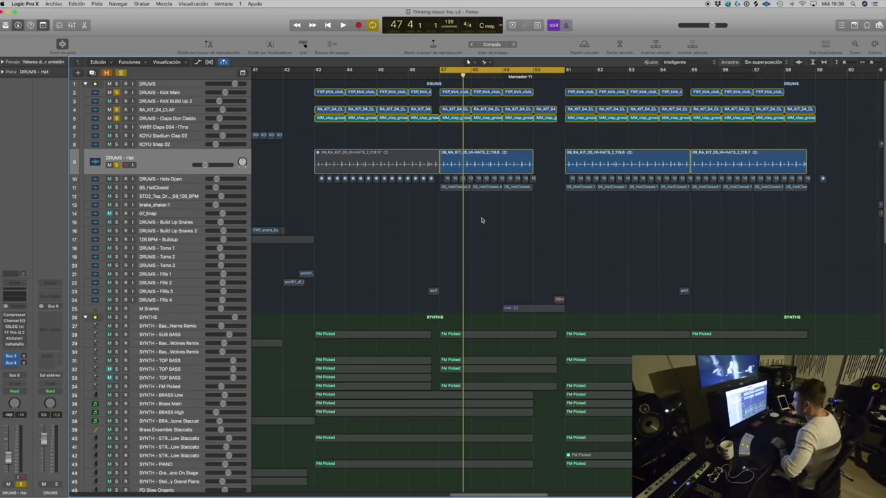
key("space")
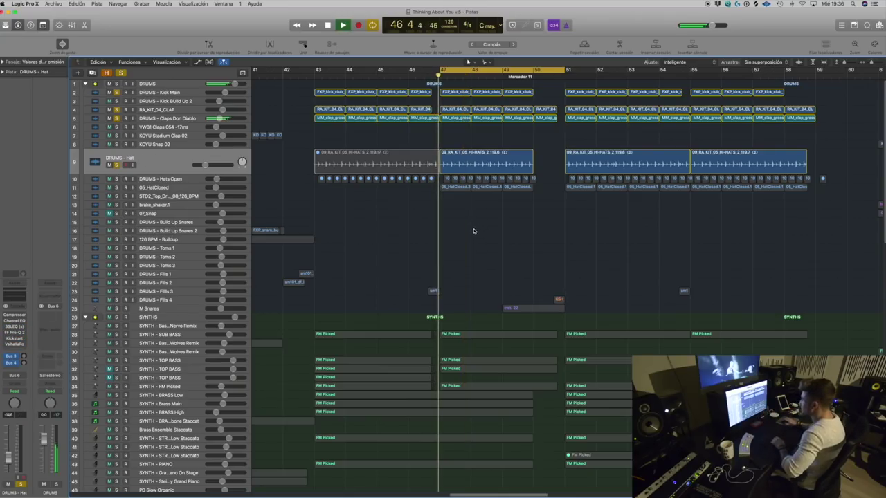
key("space")
Step: Open the SSLEQ of the DRUMS - Hat track, place its window over the arrangement, and examine its settings during playback
left_click(8, 327)
left_click_drag(159, 29, 481, 204)
key("space")
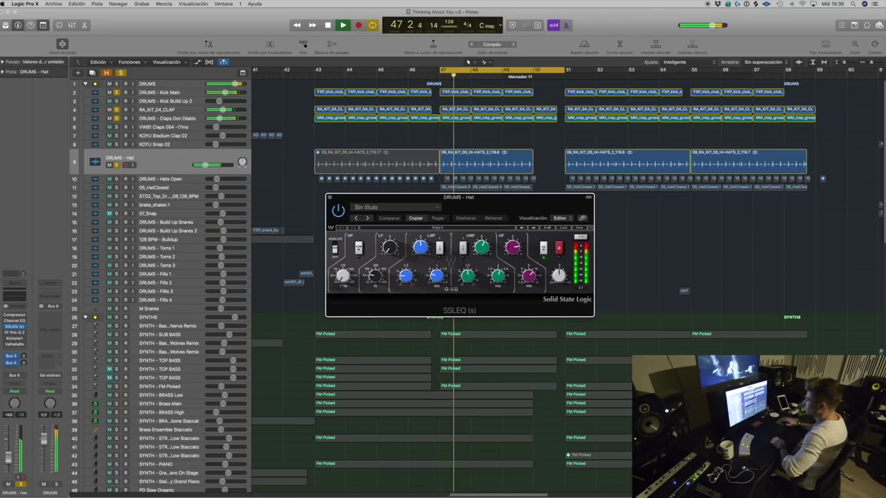
Step: Open the FF Pro-Q 2 of DRUMS - Hat beside the SSLEQ and examine its low cut and narrow notch during playback
left_click(15, 332)
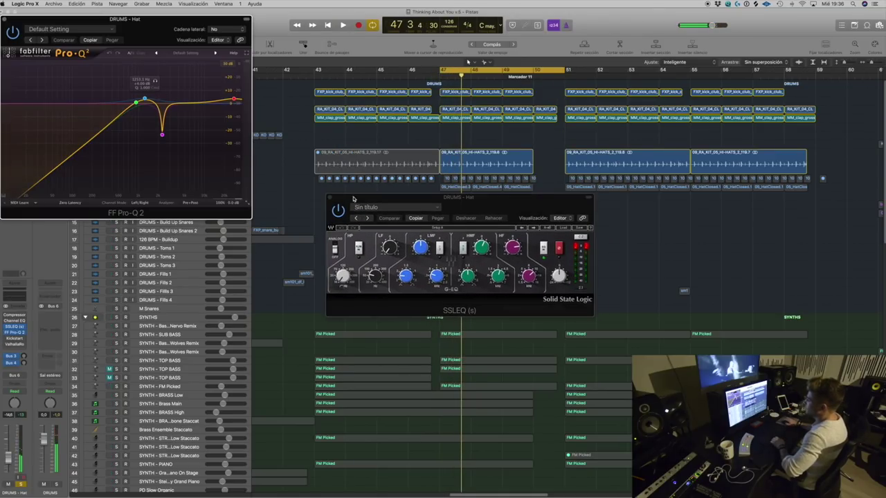
left_click_drag(361, 197, 518, 209)
left_click_drag(161, 23, 308, 88)
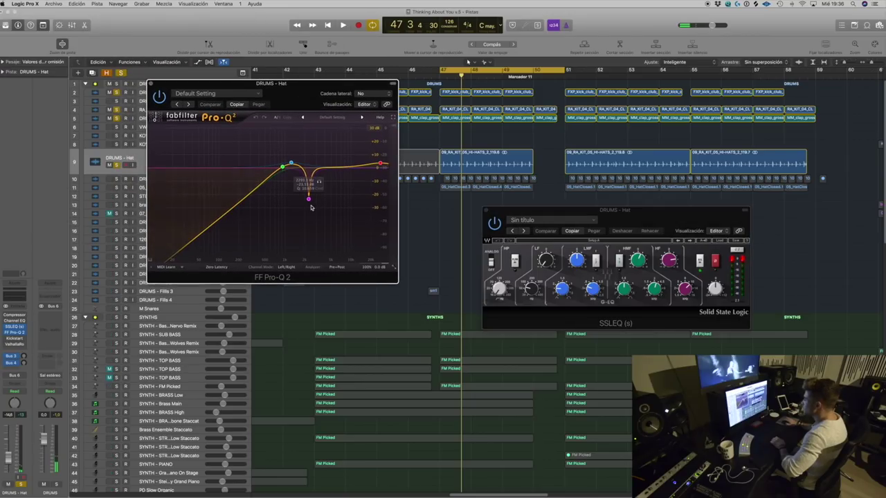
key("space")
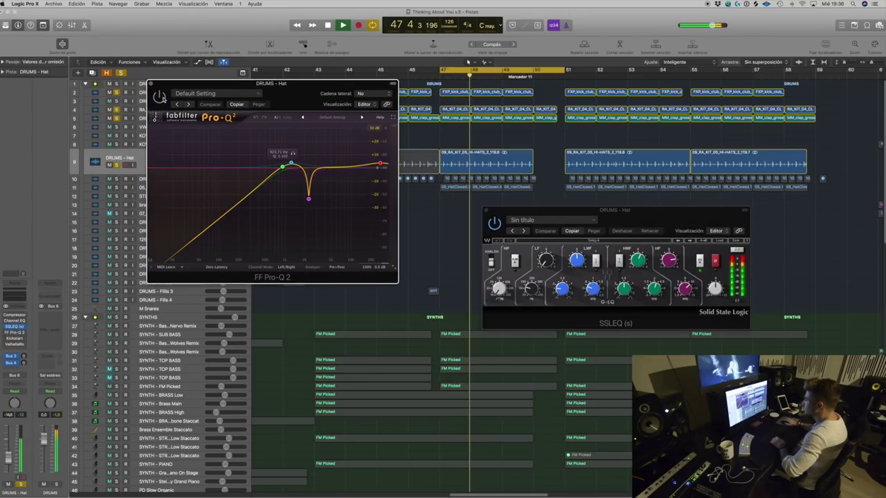
key("space")
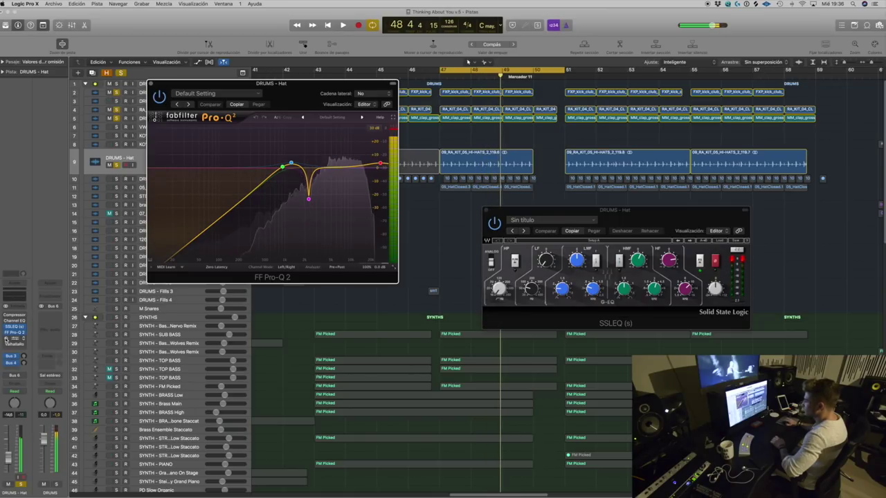
Step: Open the Kickstart of DRUMS - Hat and examine its ducking curve against the enlarged hi-hat region at bar 47
left_click(14, 338)
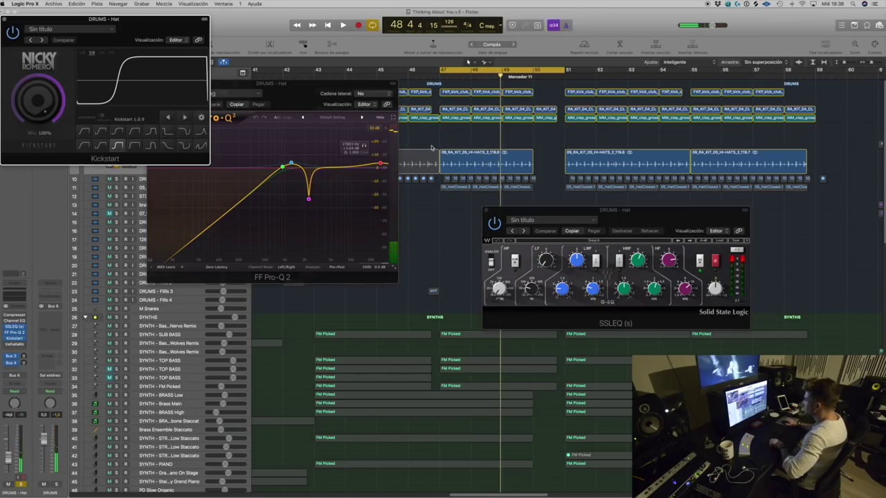
key("z")
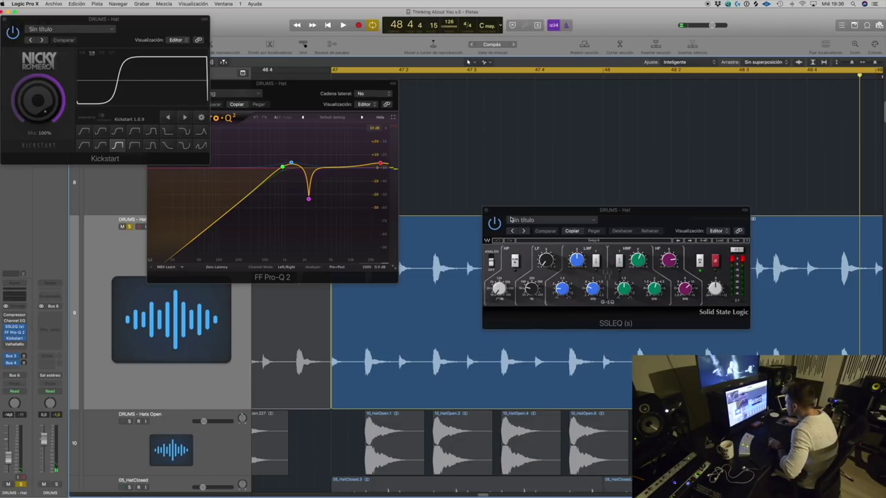
left_click_drag(511, 219, 533, 218)
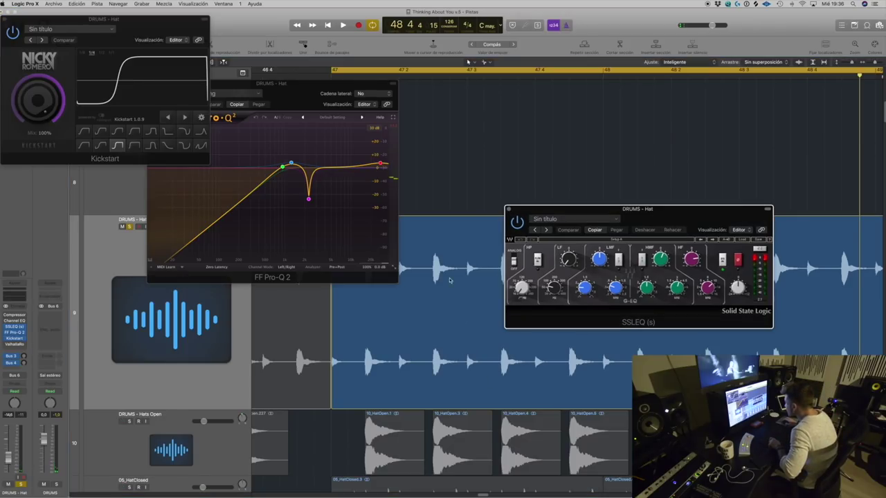
Step: Close the SSLEQ, FF Pro-Q 2 and Kickstart windows and return to the overview of the arrangement
left_click(509, 209)
left_click_drag(211, 89, 279, 99)
left_click(232, 93)
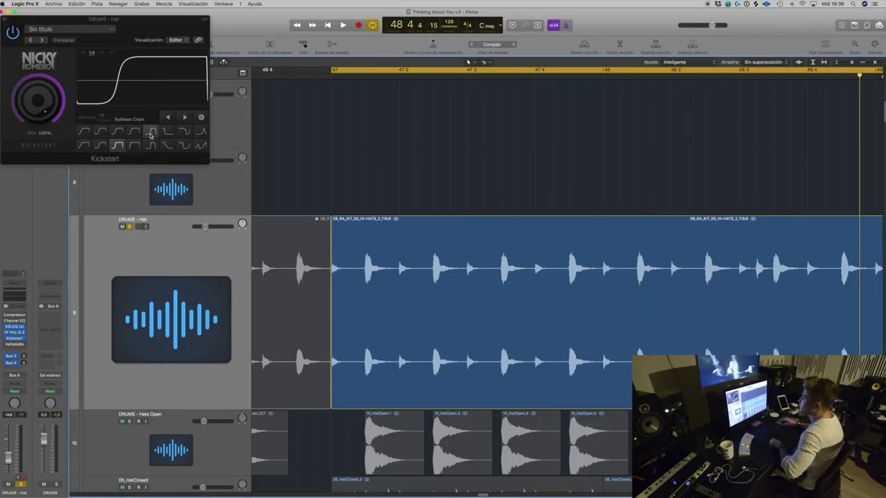
left_click(6, 20)
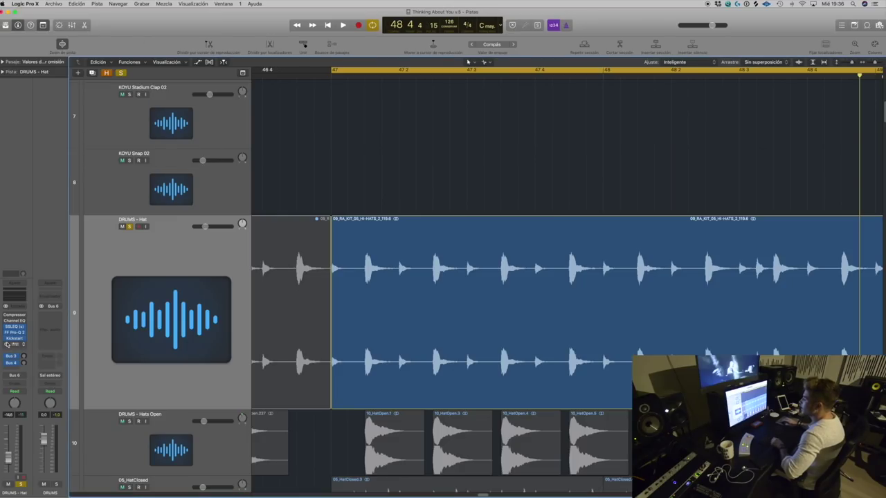
left_click(455, 175, "ctrl+alt")
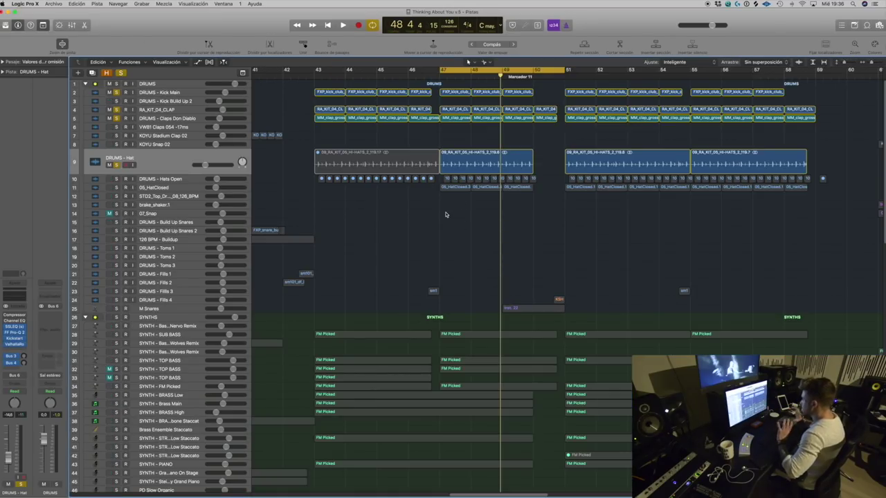
Step: Play the soloed drums from just before bar 47 and add DRUMS - Hats Open to the solo
scroll(398, 493, "right", 3)
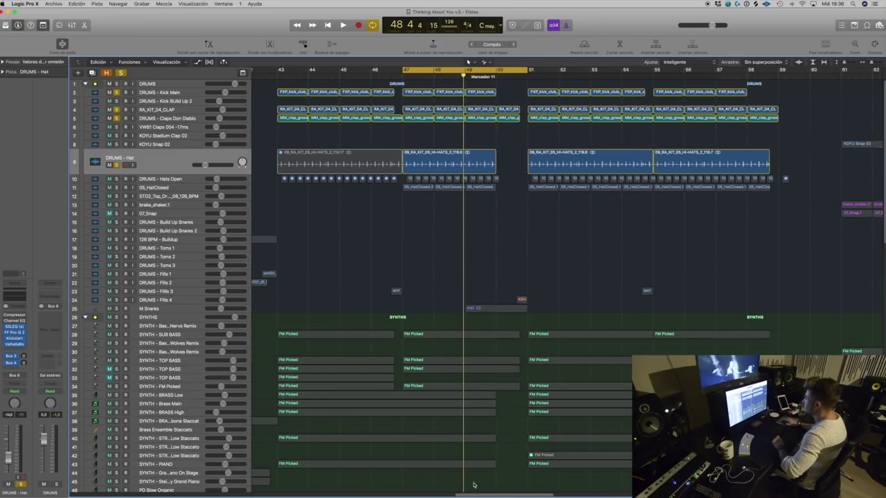
key("space")
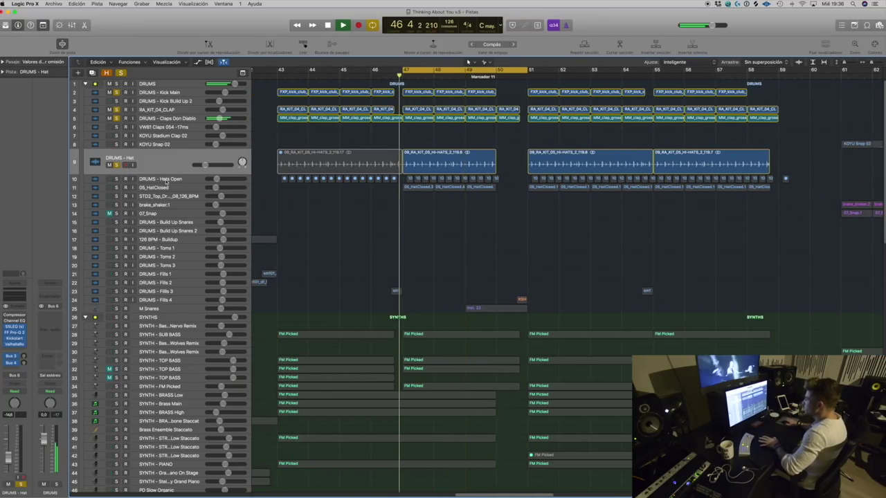
key("space")
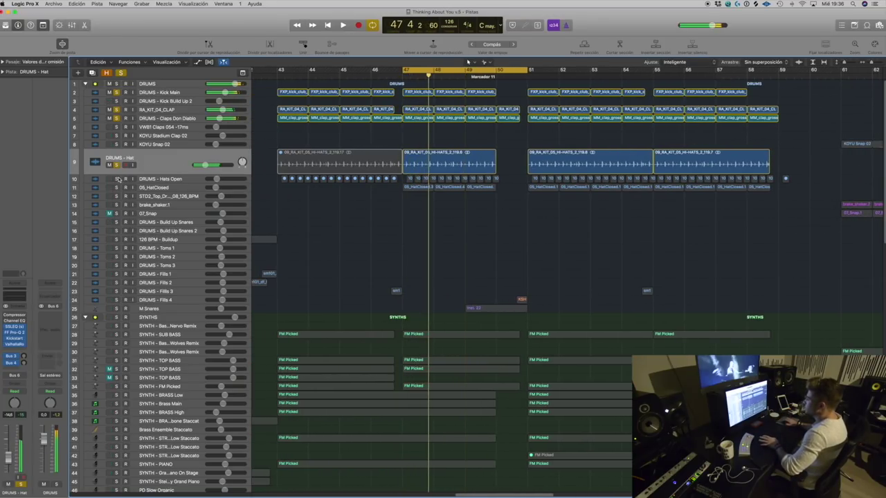
left_click(136, 182)
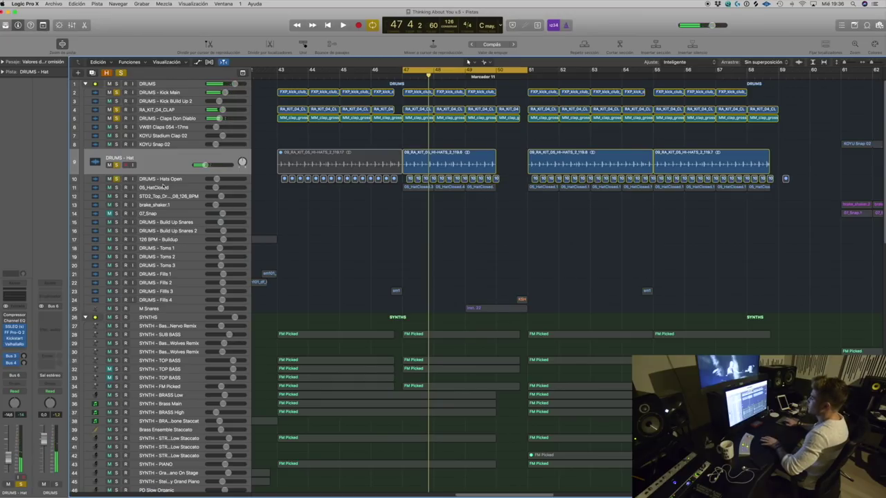
Step: Play the soloed drums briefly, then examine the Enveloper of DRUMS - Hats Open against its enlarged regions at bar 47
key("space")
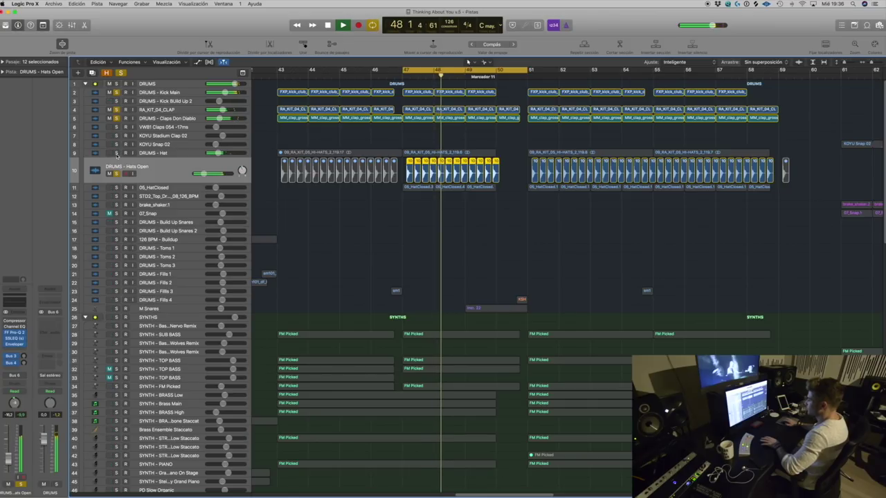
key("space")
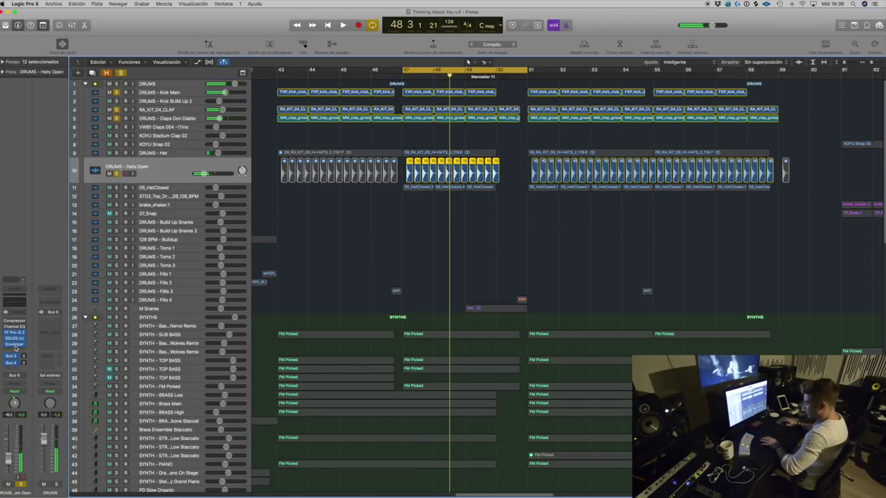
left_click(16, 344)
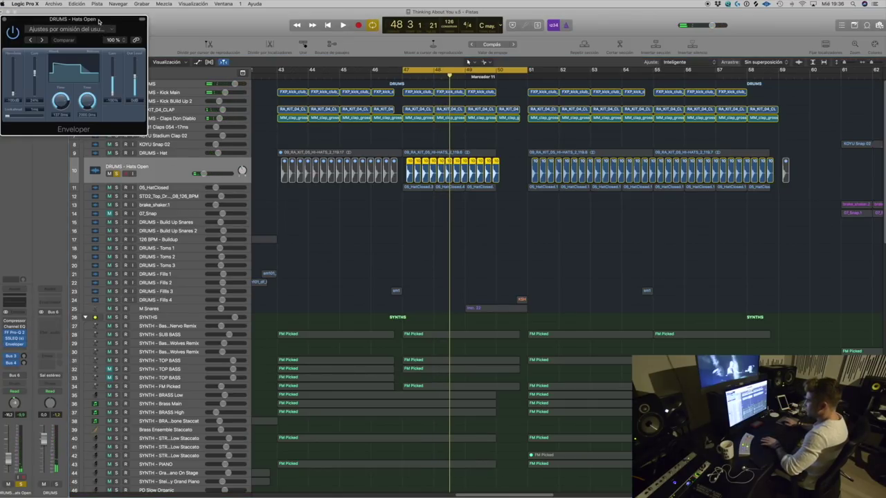
left_click_drag(98, 20, 484, 209)
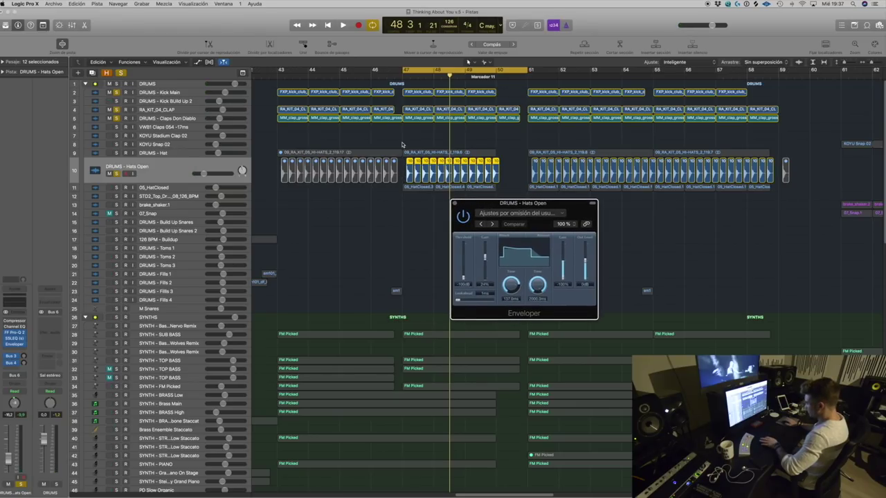
key("z")
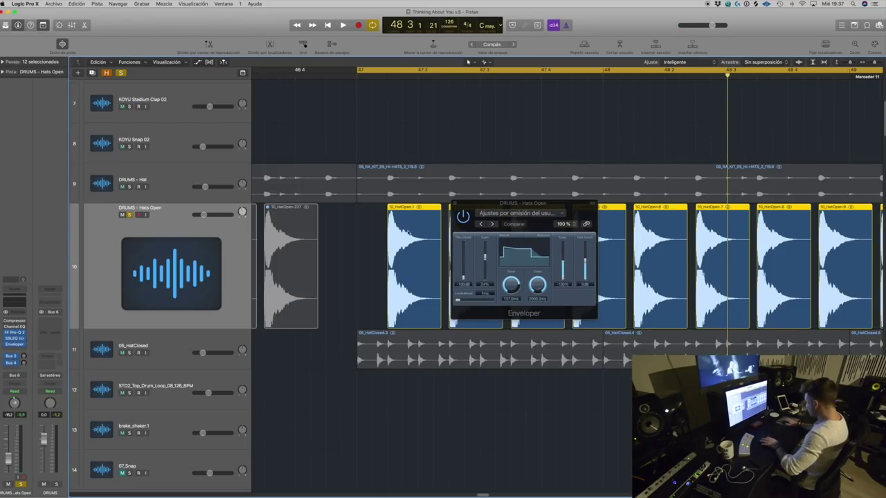
left_click_drag(519, 207, 557, 206)
Step: Try a fade-out on the first 10_HatOpen region at bar 47, remove it and return to the arrangement overview
left_click(414, 262)
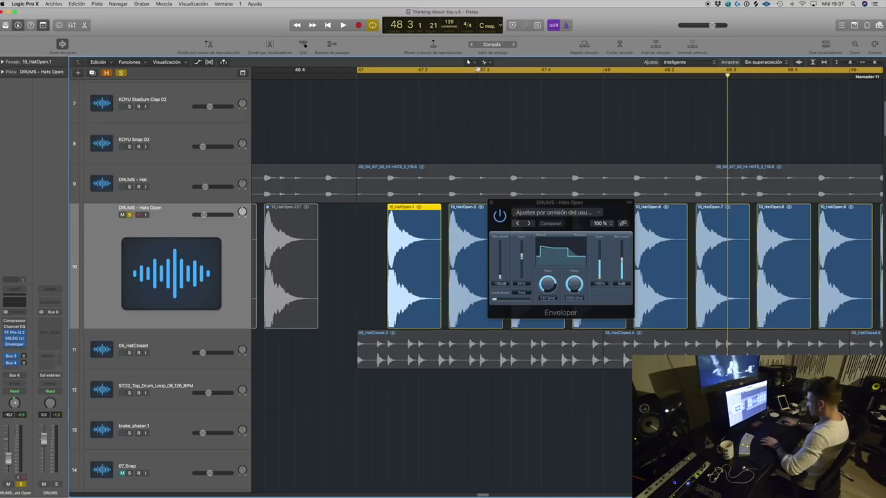
left_click(486, 62)
left_click(405, 247)
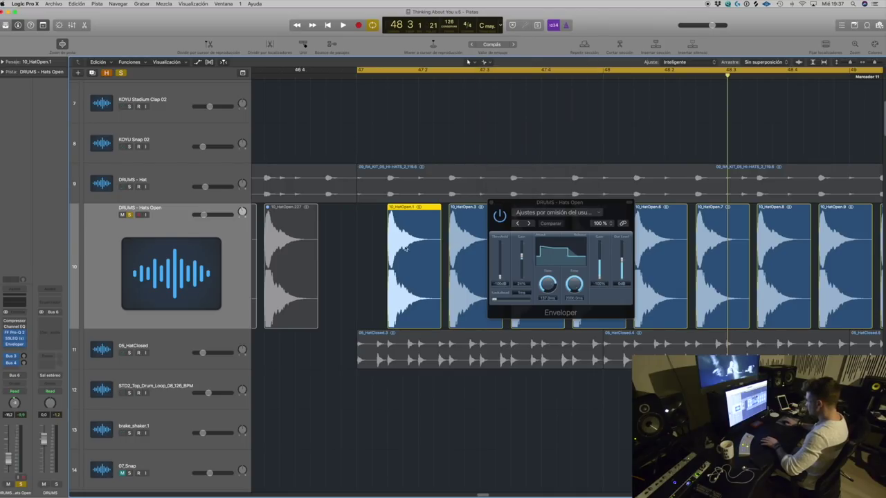
left_click_drag(411, 249, 446, 251)
right_click(435, 220)
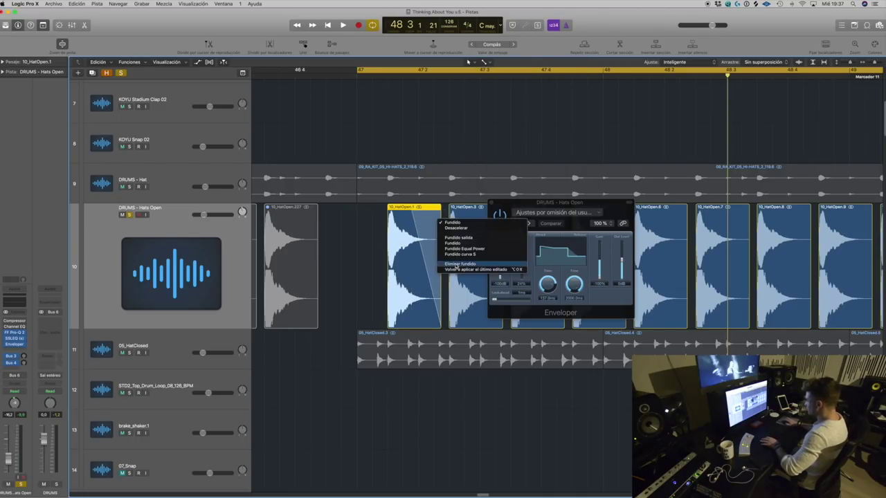
left_click(444, 151)
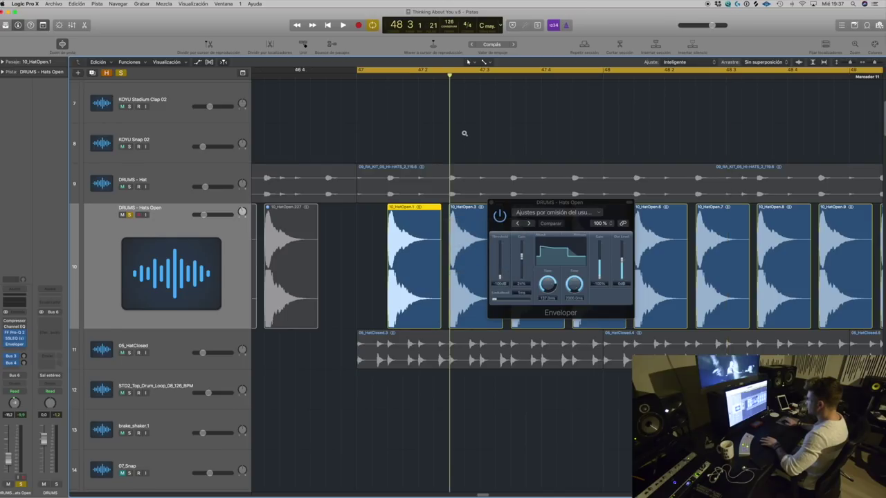
key("z")
key("t")
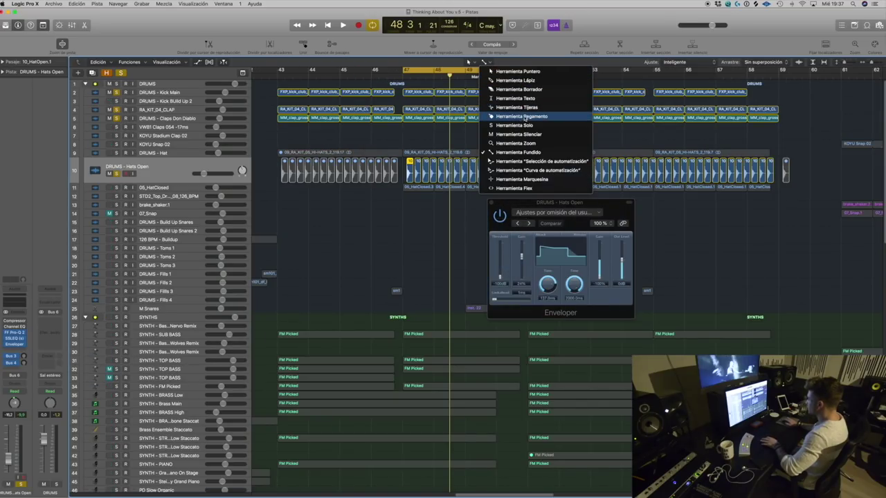
Step: Examine the FF Pro-Q 2 and SSLEQ of DRUMS - Hats Open and close all its plug-in windows
left_click_drag(548, 207, 588, 200)
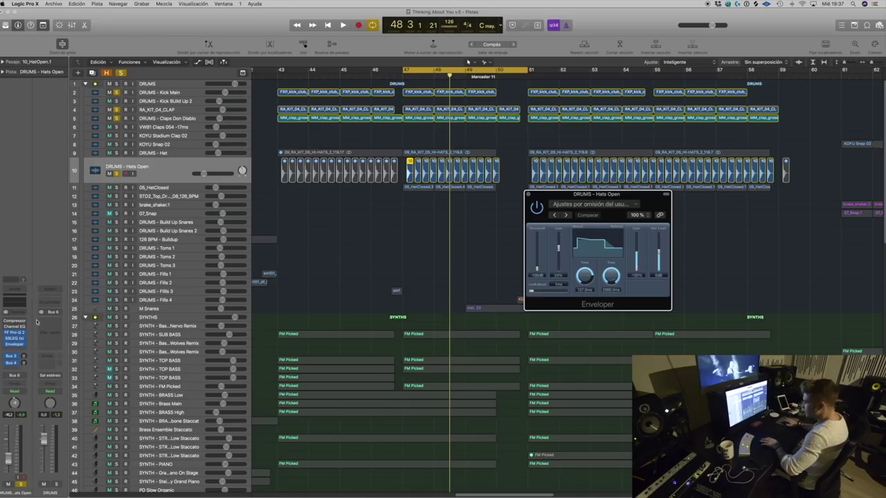
left_click(15, 335)
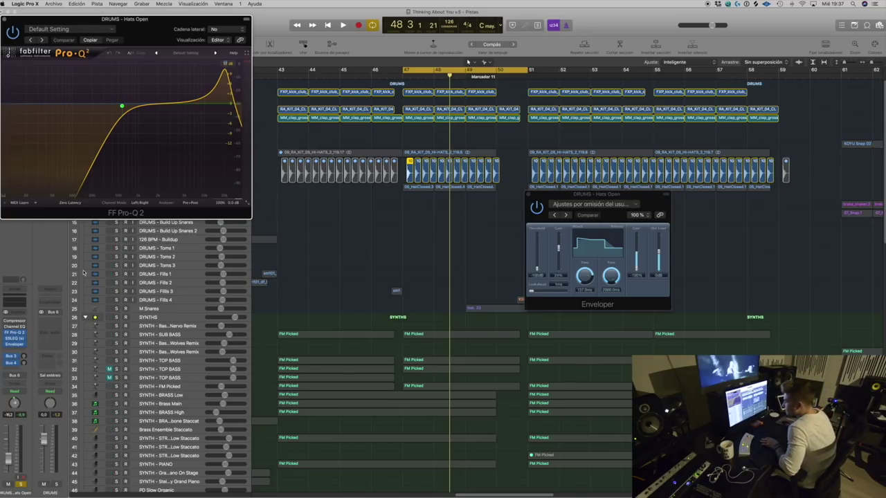
left_click(15, 338)
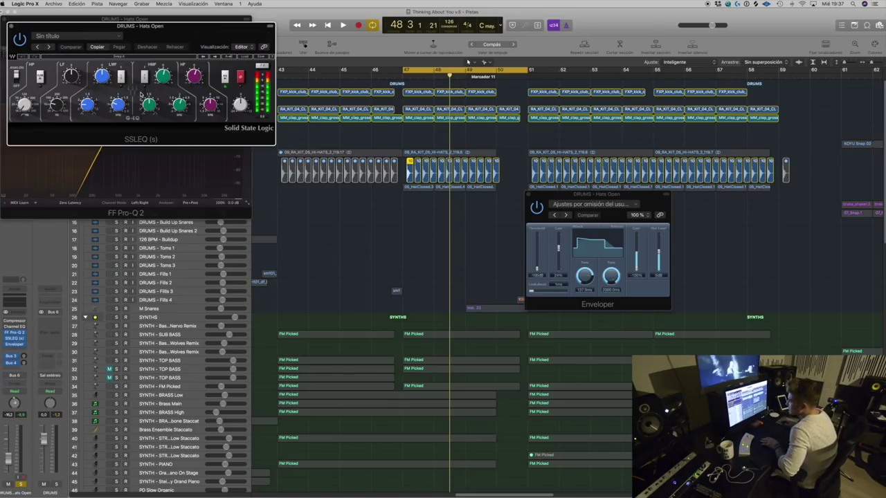
left_click(10, 25)
left_click(4, 20)
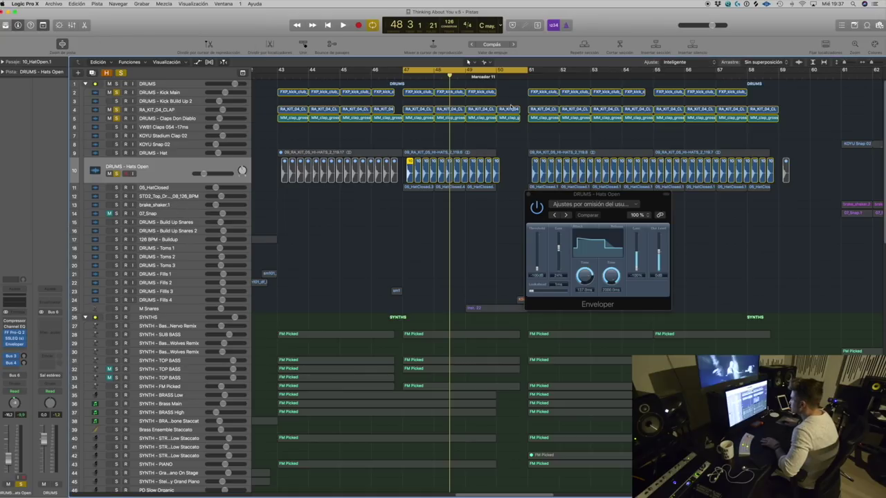
left_click(527, 195)
Step: Play the drums while switching the solos of DRUMS - Hat and 05_HatClosed for comparison, ending with only 05_HatClosed soloed
key("space")
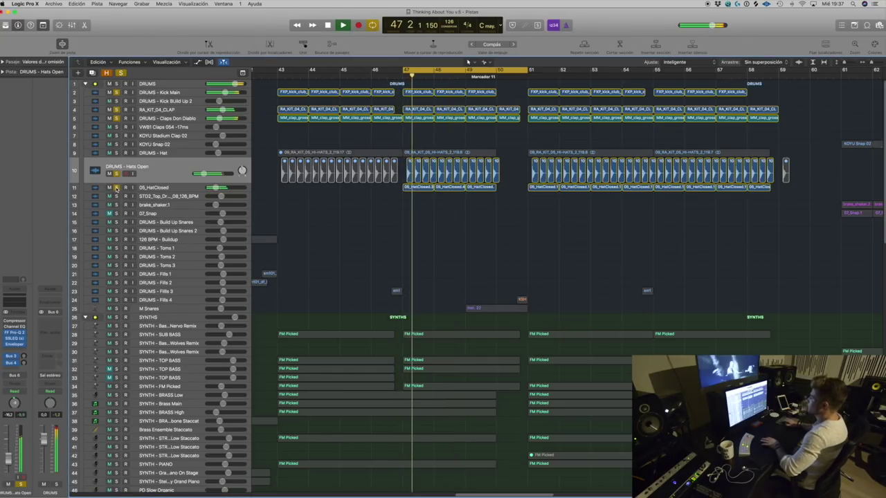
left_click(116, 153)
key("space")
left_click(116, 187)
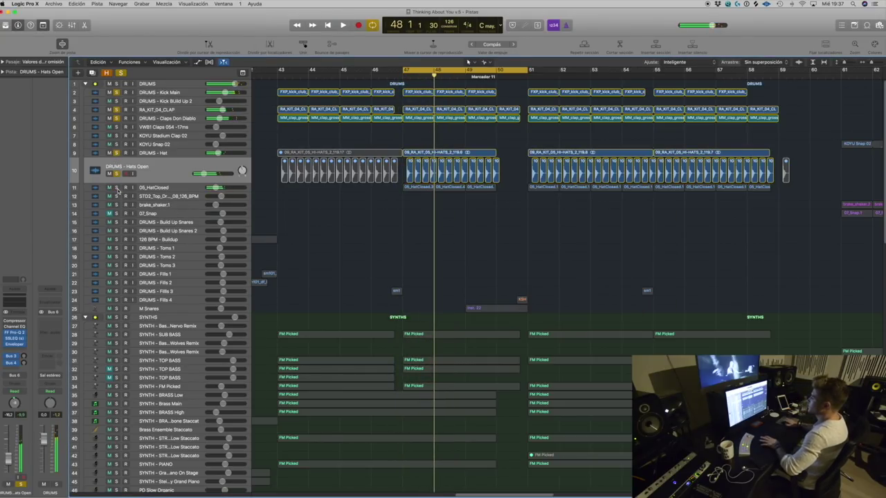
key("space")
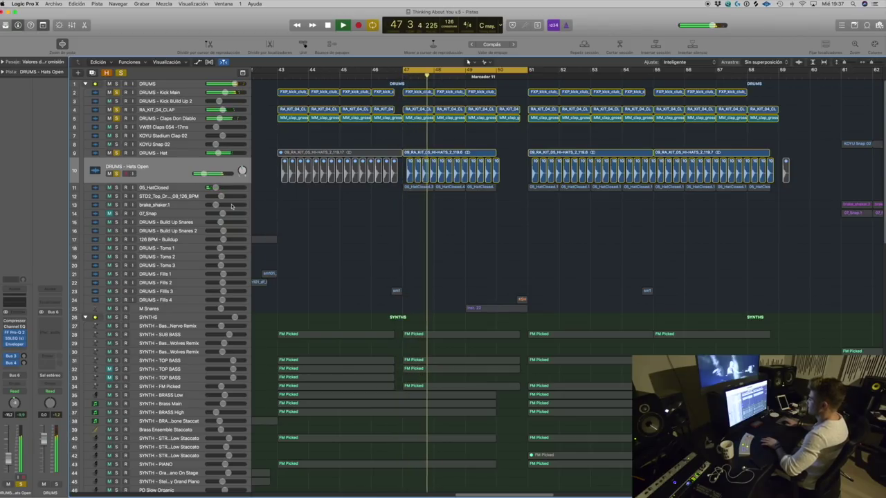
key("space")
left_click(117, 187)
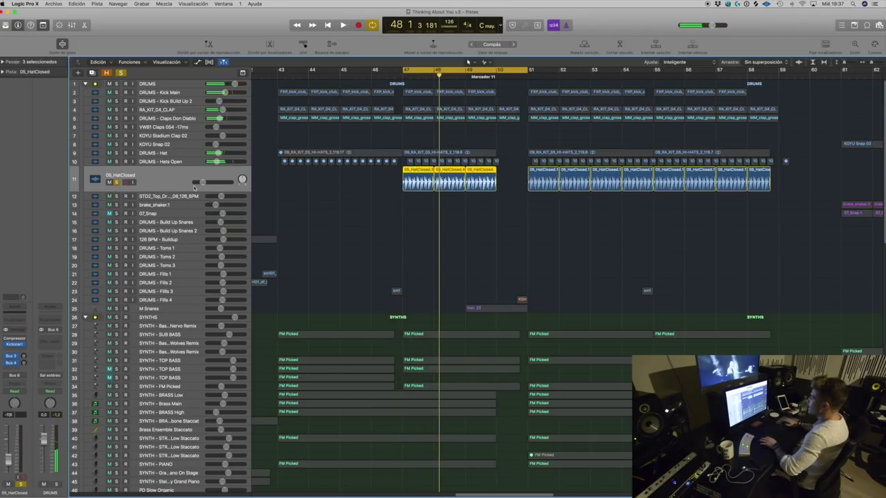
Step: Examine the 05_HatClosed regions from bar 47 at a closer zoom and place the playhead at bar 48
key("super+Right")
key("super+Right")
key("super+Right")
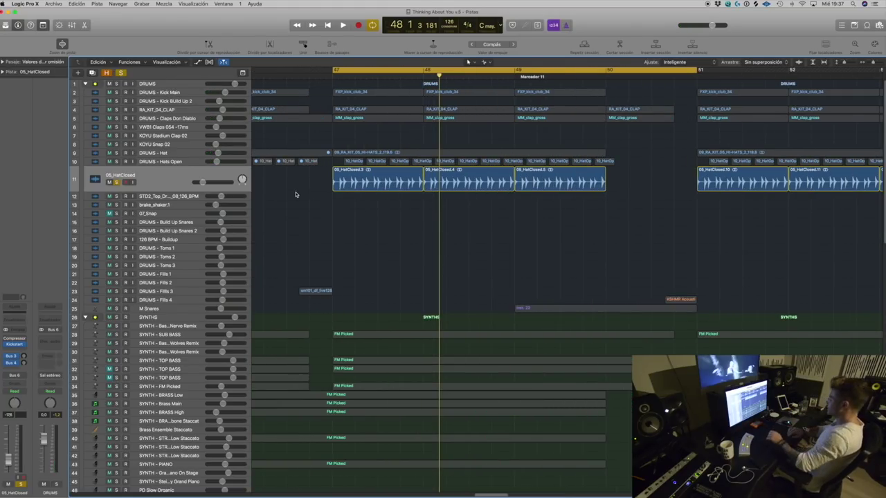
key("super+Up")
key("super+Left")
key("super+Left")
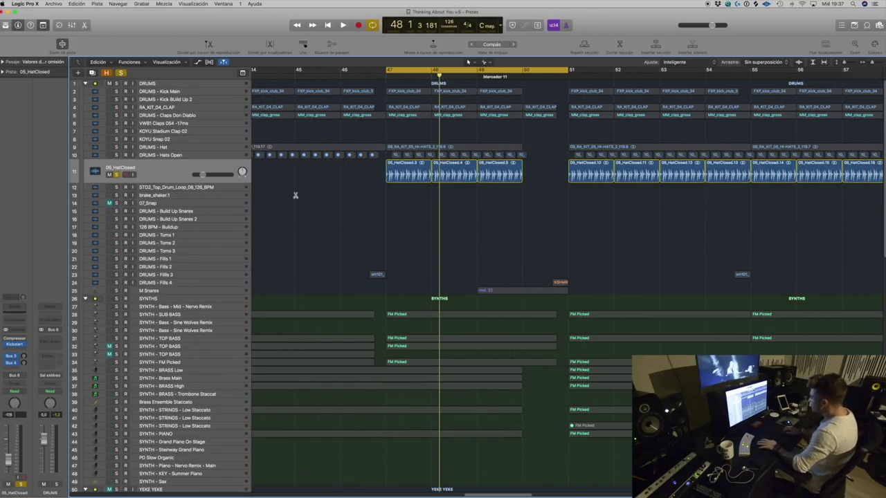
key("super+Right")
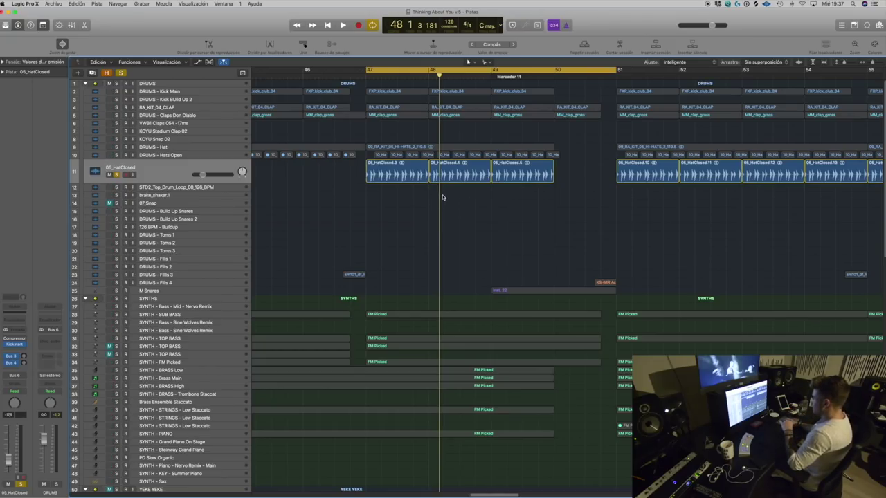
left_click_drag(439, 198, 429, 201)
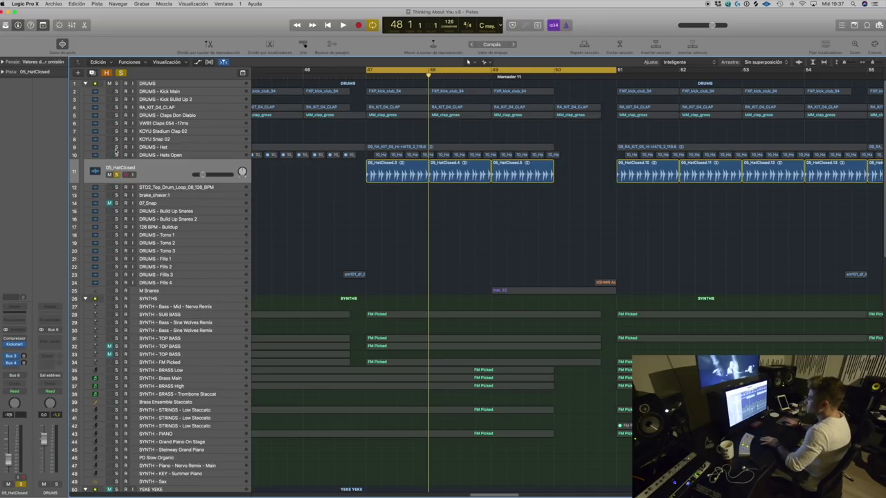
Step: Solo the DRUMS stack together with DRUMS - Hat and DRUMS - Hats Open and play from just before bar 47
left_click(117, 150)
left_click(118, 84)
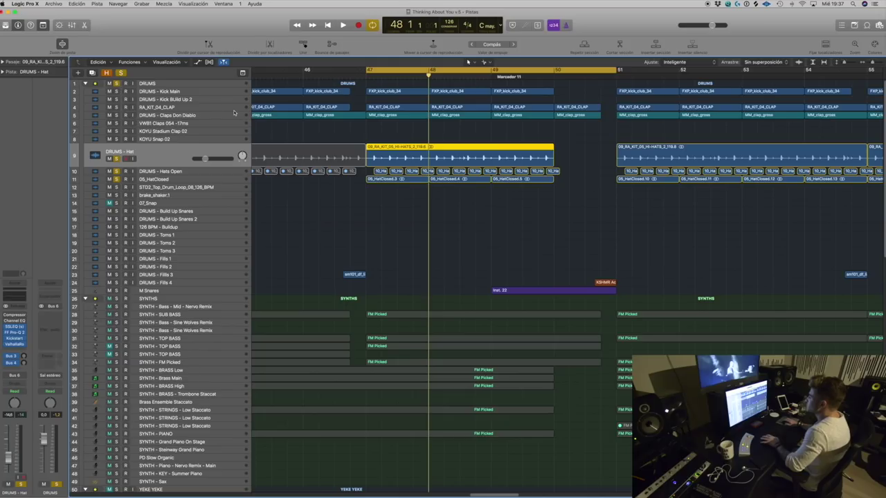
key("space")
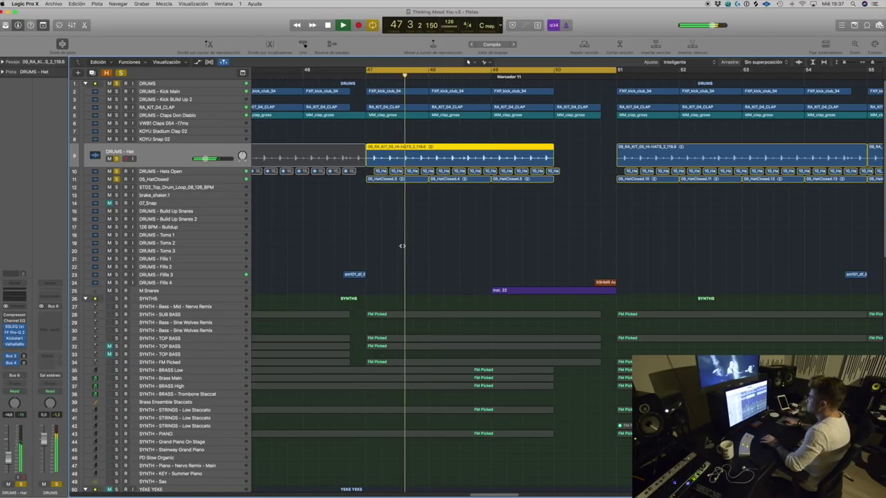
left_click(199, 182)
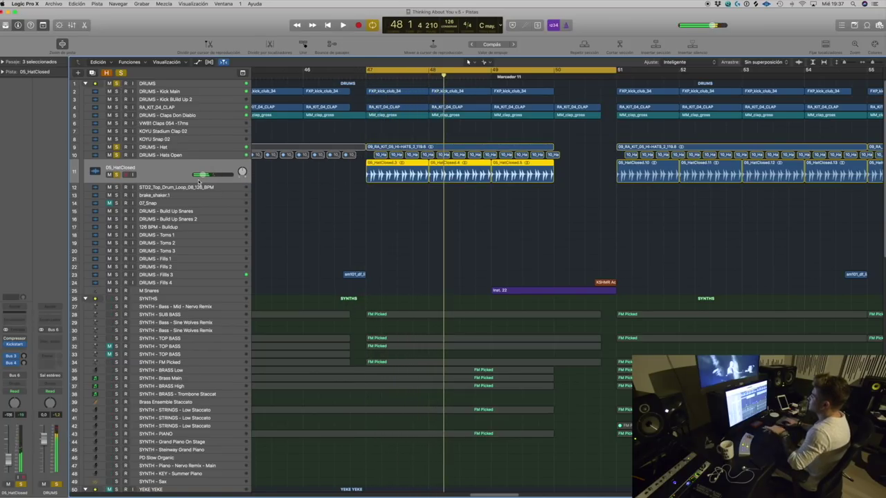
left_click(363, 209)
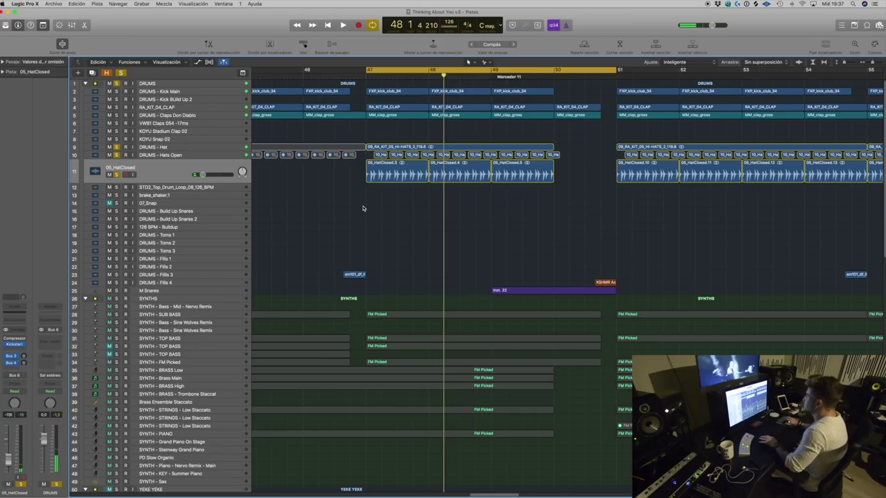
key("space")
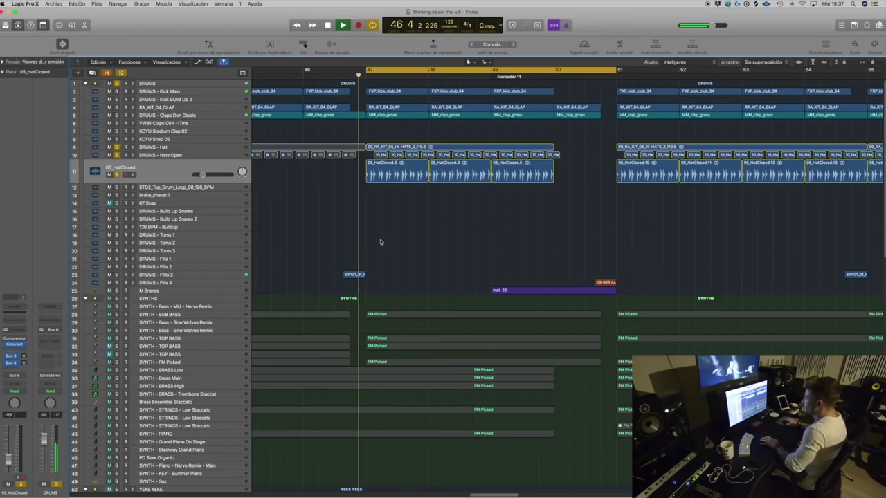
Step: Select M Snares and follow the playback through its Inst. 22 region at bars 49 and 50
left_click(198, 288)
key("super+Left")
key("super+Left")
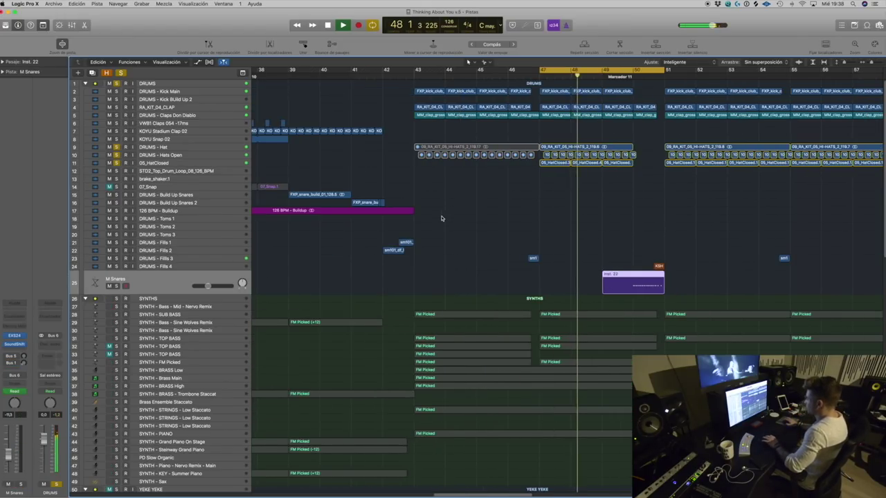
left_click_drag(499, 494, 535, 494)
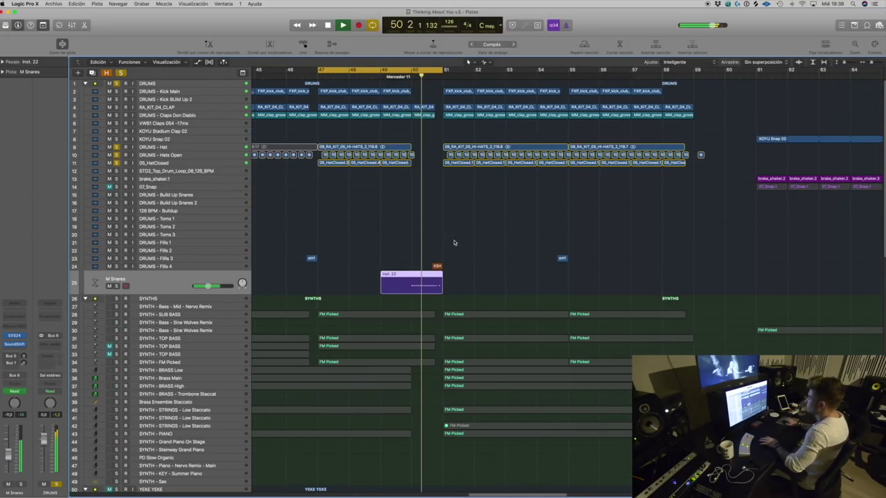
left_click(477, 236)
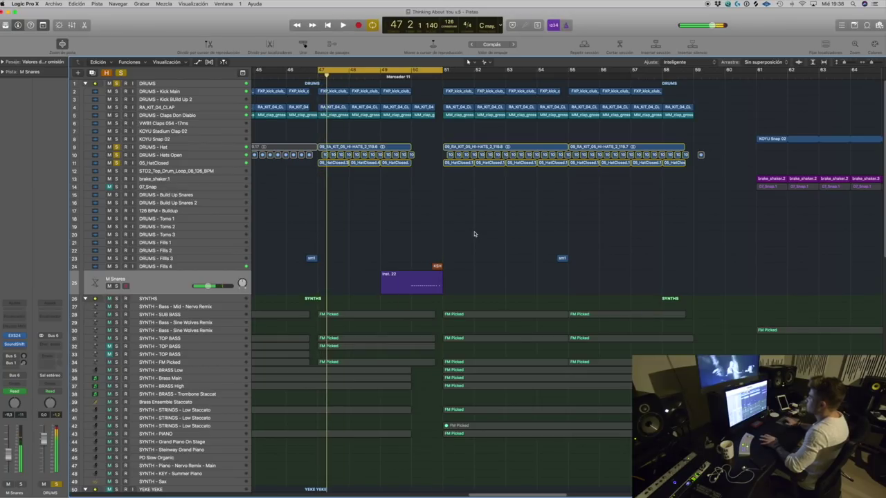
Step: Add DRUMS - Fills 3 to the solo and play its fill from bar 46 into bar 47
key("super+Up")
key("super+Up")
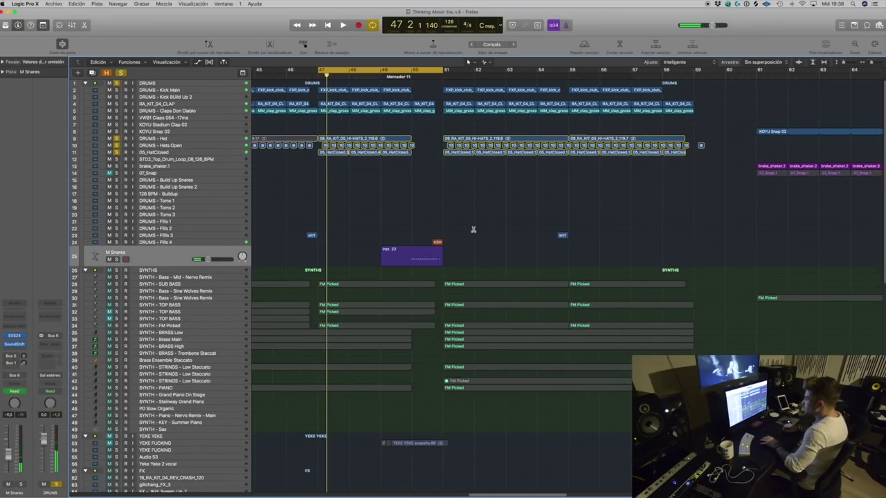
left_click(185, 235)
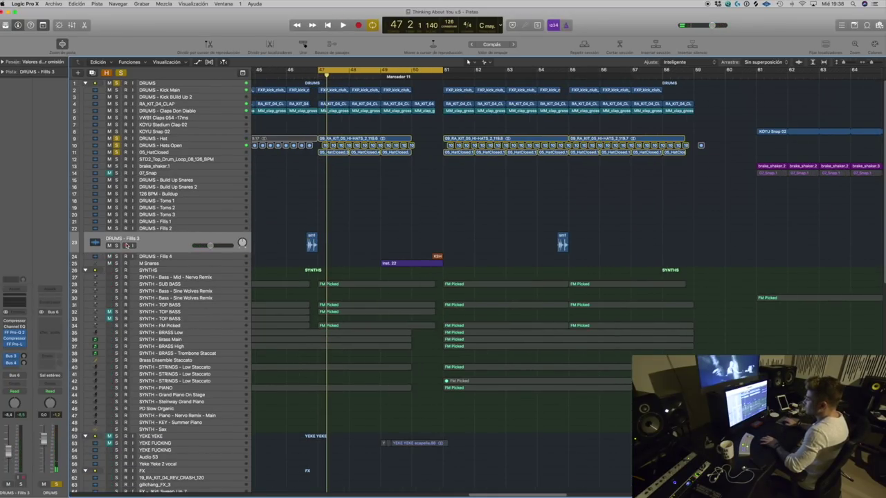
left_click(294, 76)
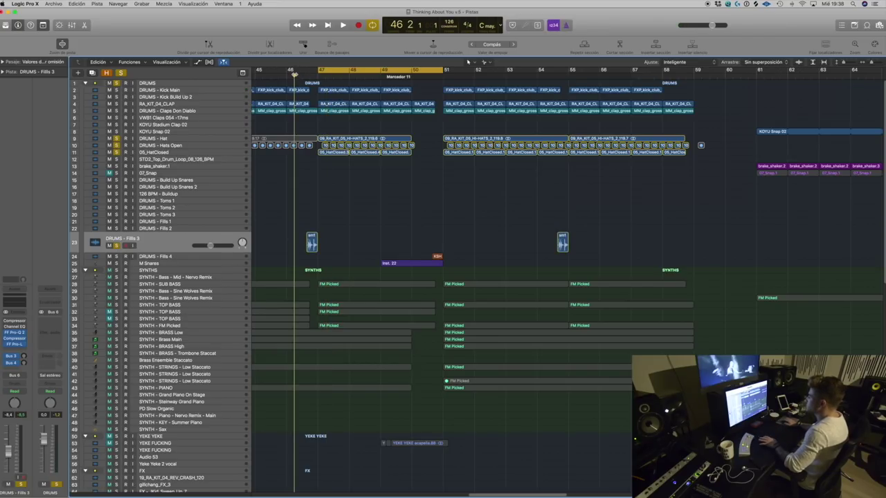
key("space")
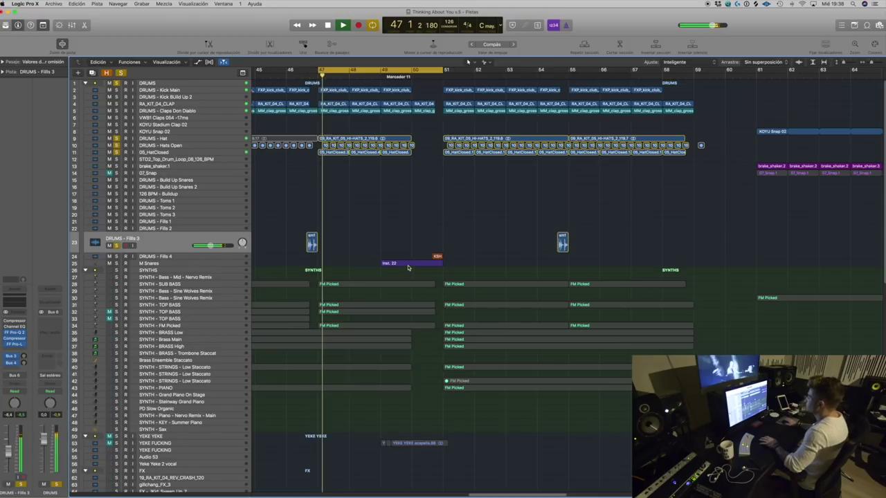
key("space")
Step: Add M Snares to the solo and show its pitch automation around the Inst. 22 region
left_click(187, 263)
left_click(470, 207)
key("super+Right")
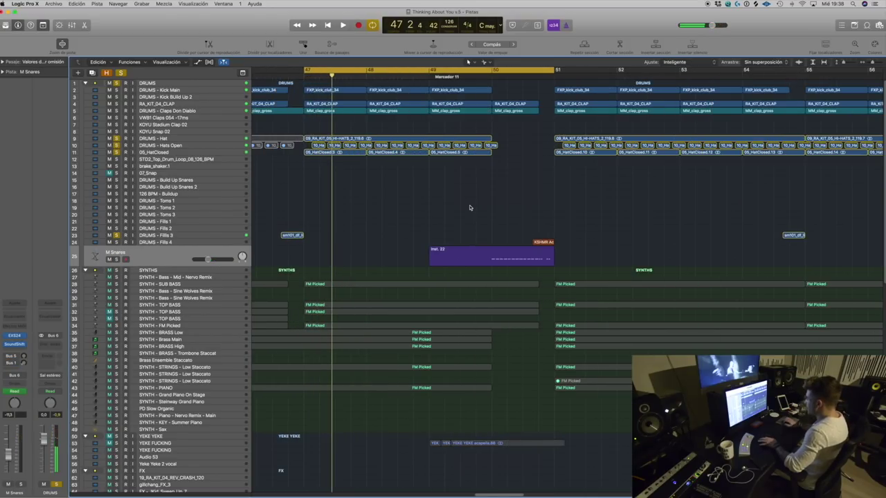
key("a")
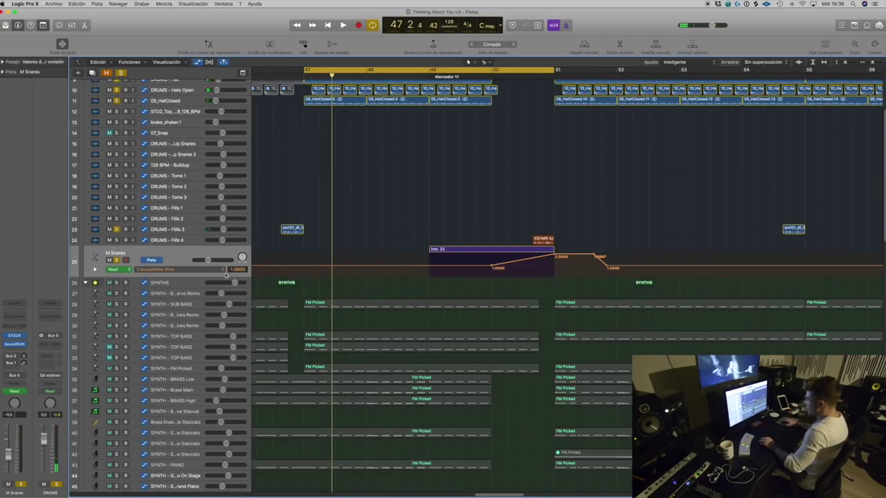
Step: Play M Snares from the middle of bar 49 through its rising pitch automation, looping back to bar 47
left_click(460, 73)
key("space")
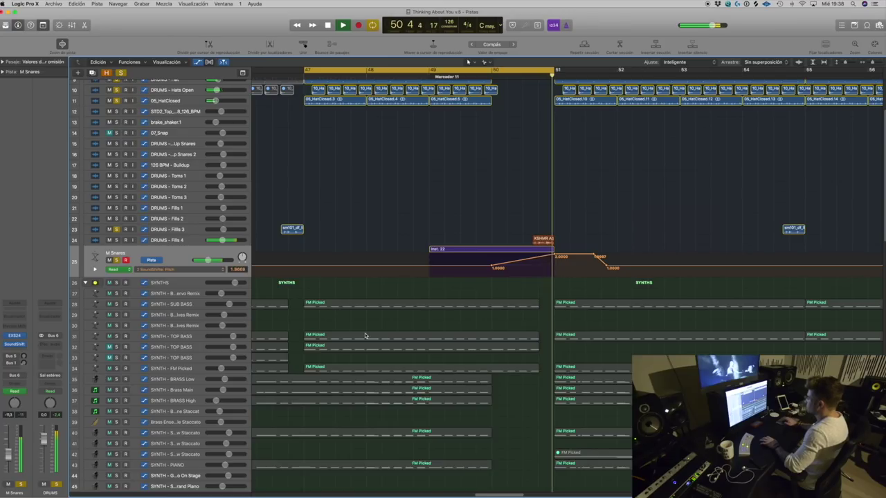
key("super+Left")
key("super+Left")
key("super+Left")
key("super+Left")
key("super+Left")
key("space")
Step: Hide the track automation and clear the solo from all tracks
key("a")
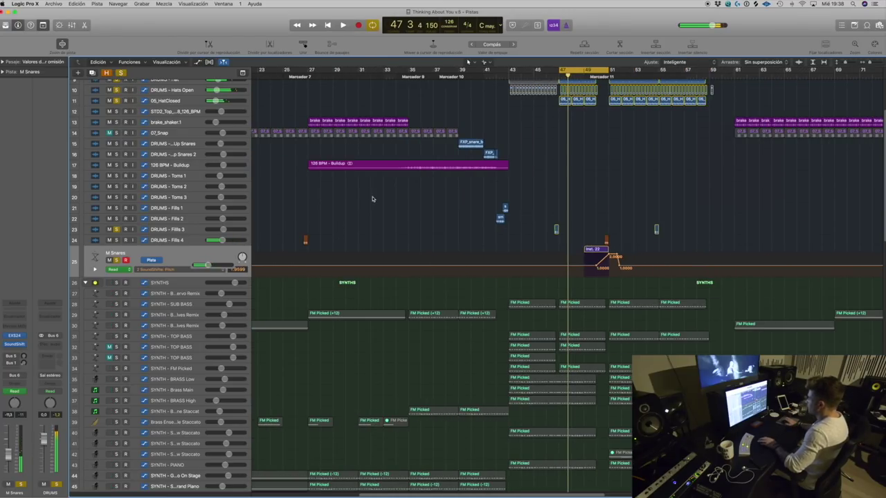
key("super+Left")
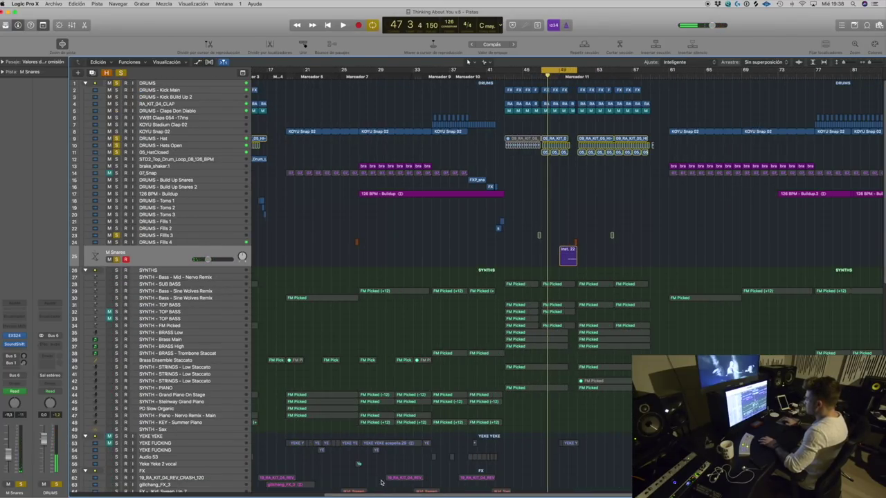
scroll(381, 482, "right", 2)
left_click(117, 260, "alt")
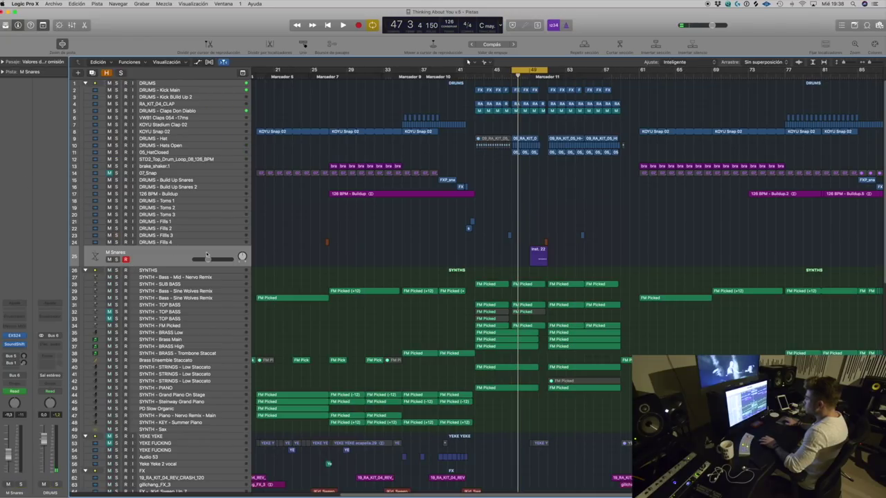
Step: Look over the stacks below the drums and select FX - Downlifter and FX - White Noise to inspect their regions
key("super+Up")
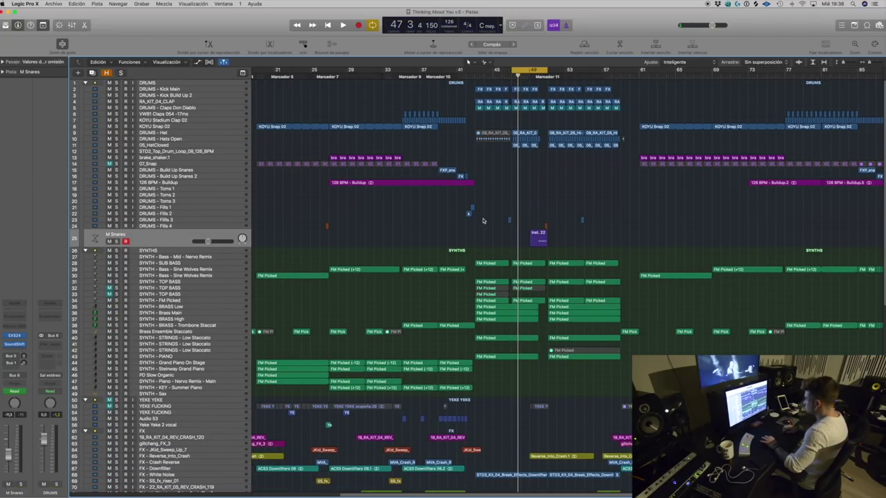
key("super+Left")
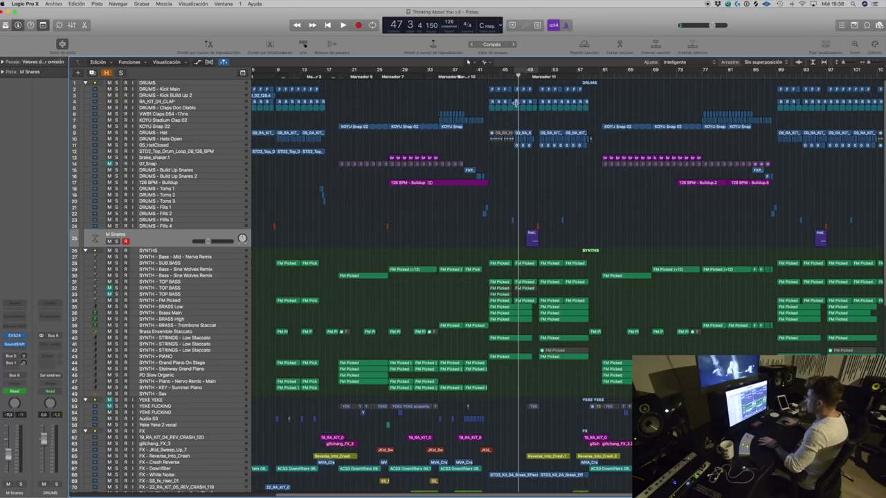
scroll(555, 332, "down", 10)
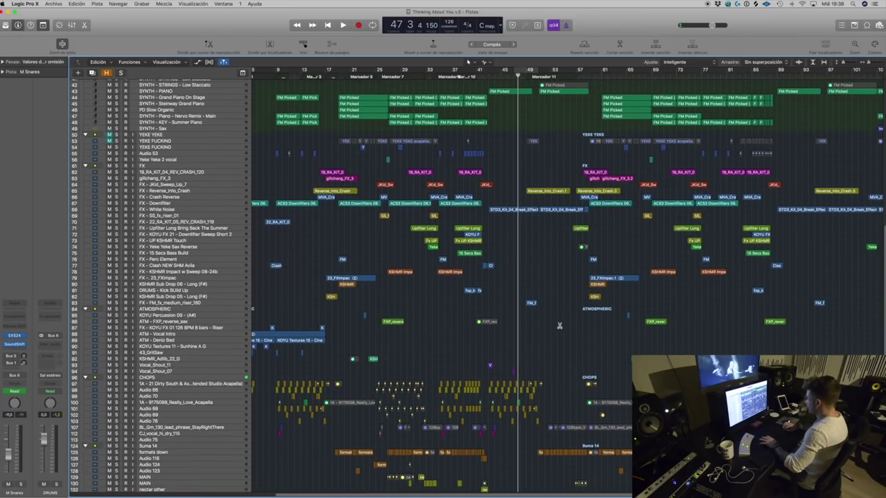
key("super+Right")
scroll(564, 330, "down", 4)
scroll(516, 495, "right", 3)
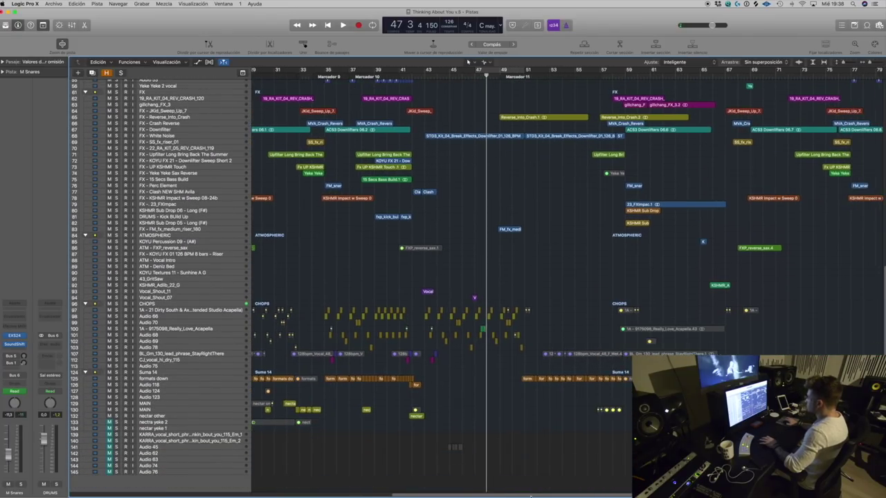
scroll(237, 284, "up", 8)
left_click(201, 265)
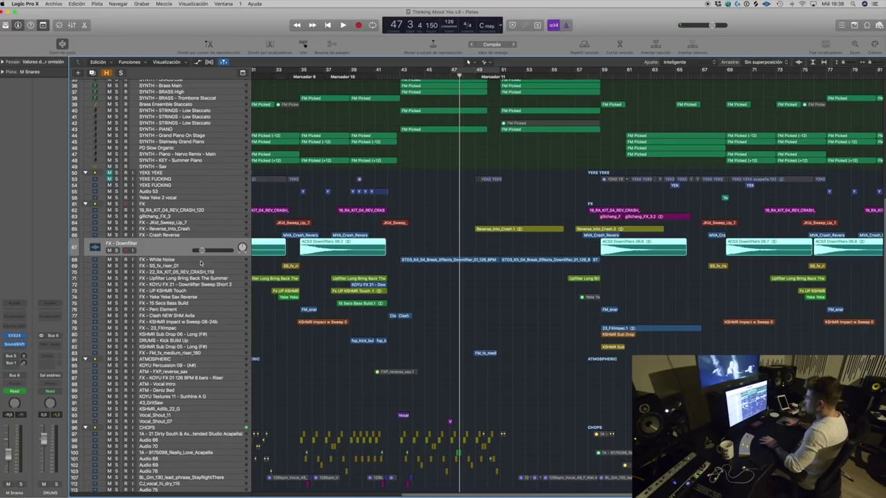
left_click(207, 247)
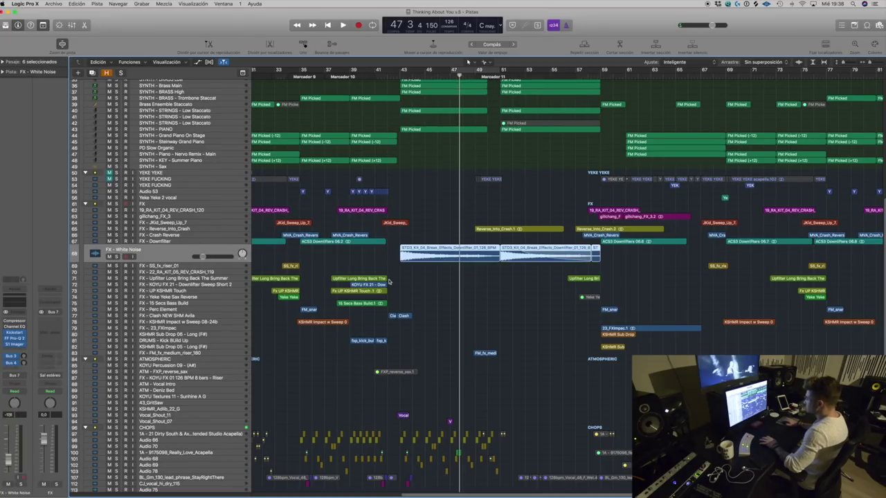
Step: Inspect the FX - Reverse_Into_Crash regions and the FX - FM_fx_medium_riser_180 region near bar 49
left_click(265, 260)
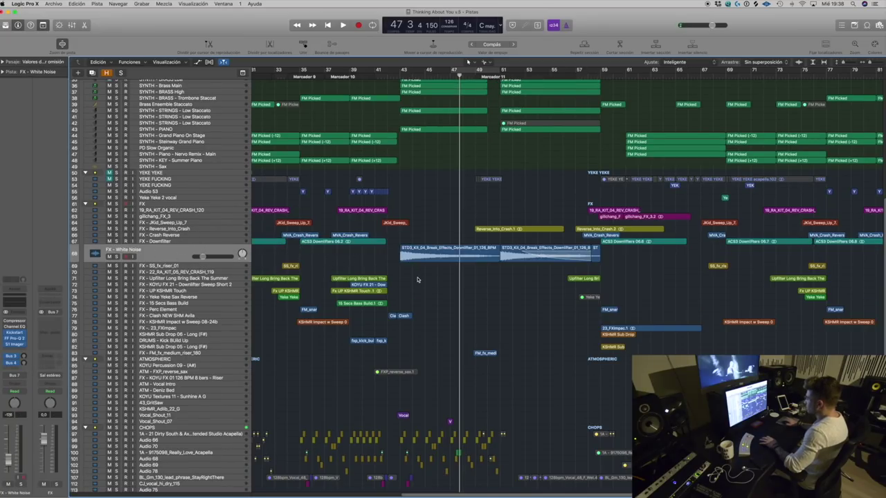
left_click(484, 228)
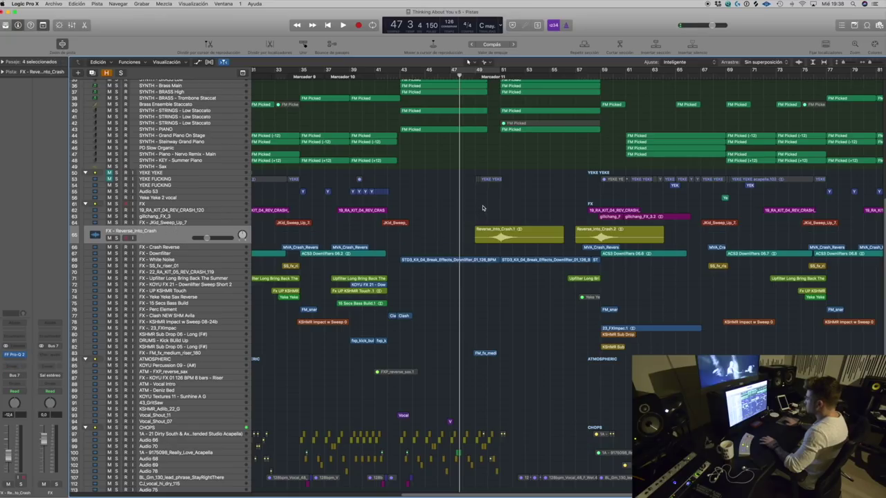
left_click(222, 355)
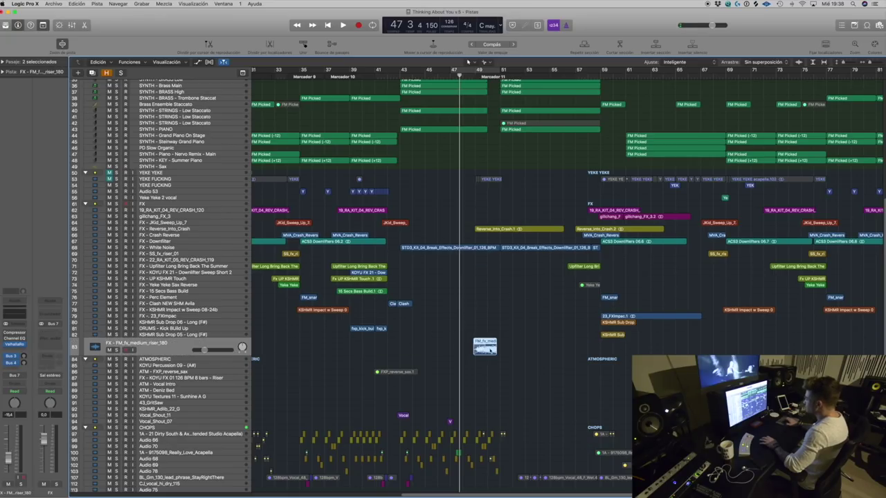
scroll(494, 315, "down", 5)
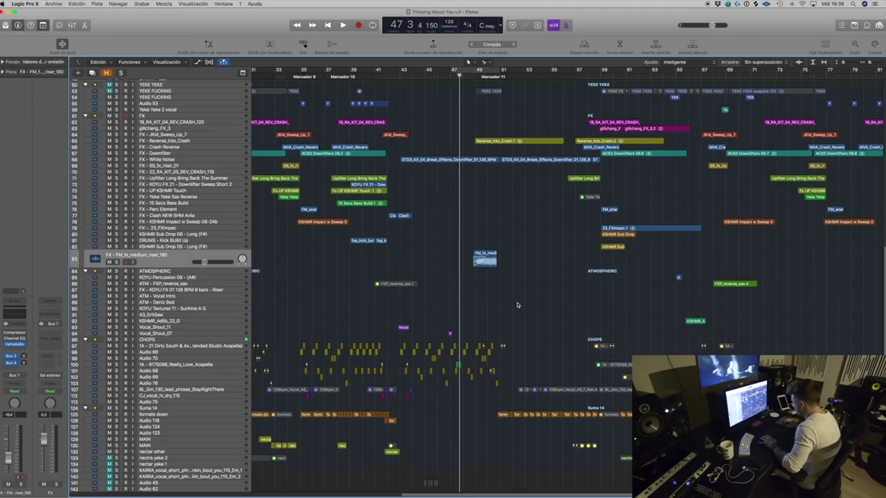
Step: Play the full mix from bar 41 through the drop to bar 50
scroll(517, 304, "up", 10)
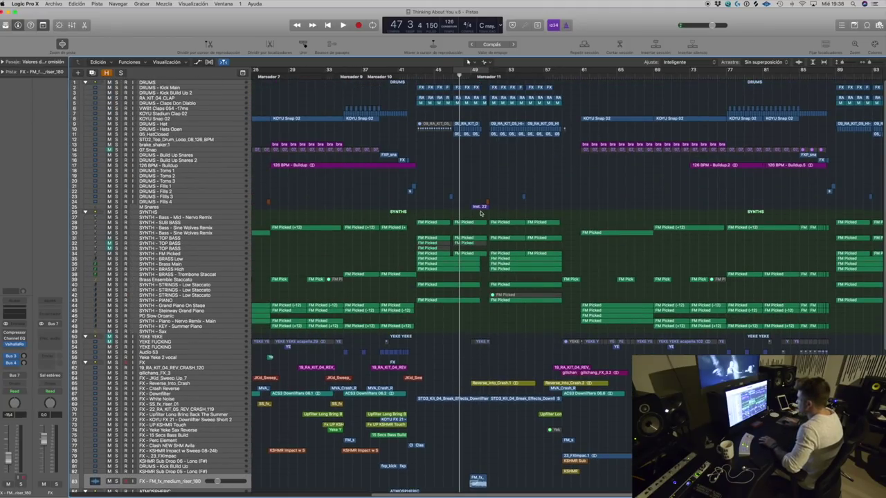
left_click(407, 80)
left_click(399, 77)
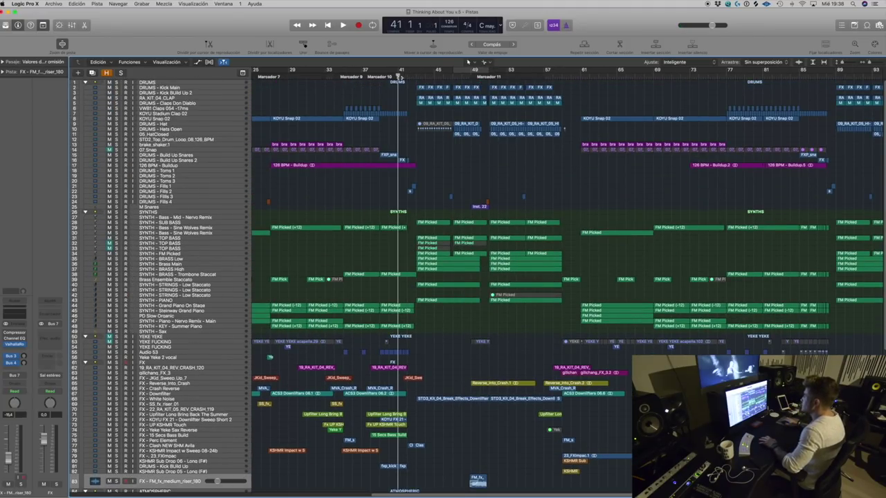
key("space")
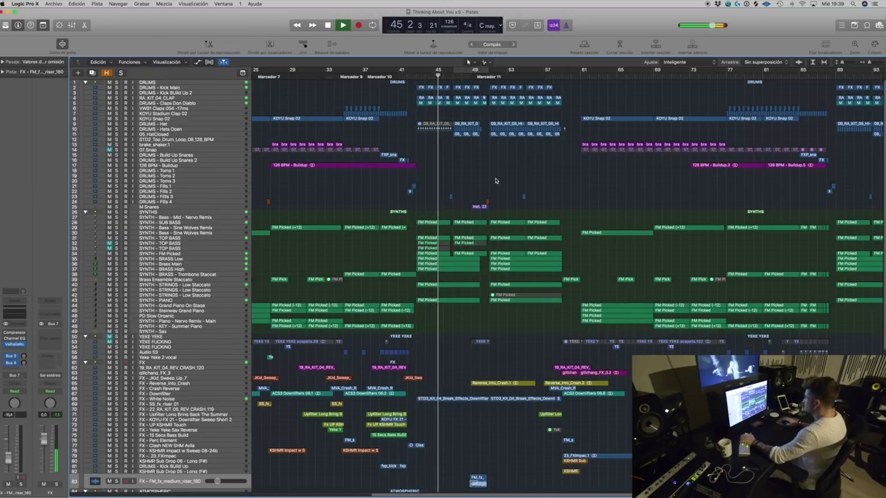
scroll(511, 318, "down", 1)
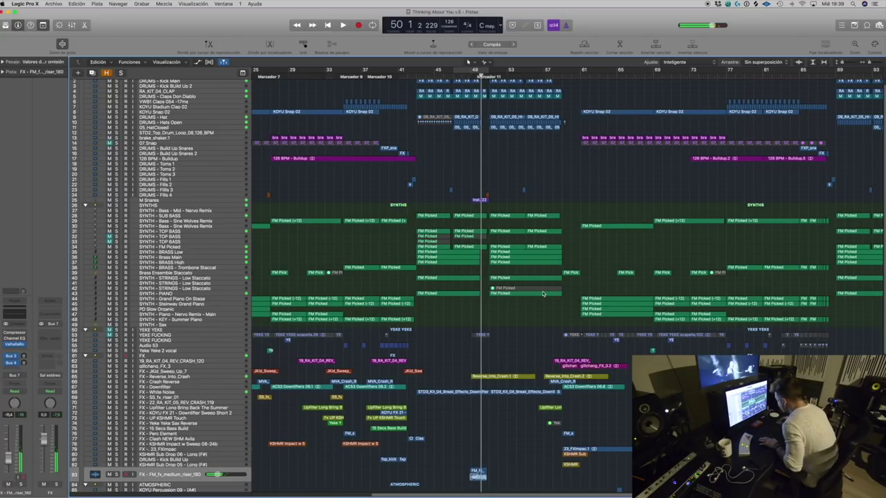
Step: Examine the whole arrangement from the opening to the last drop, across the drum, synth, FX, atmospheric and chops stacks
scroll(389, 303, "right", 10)
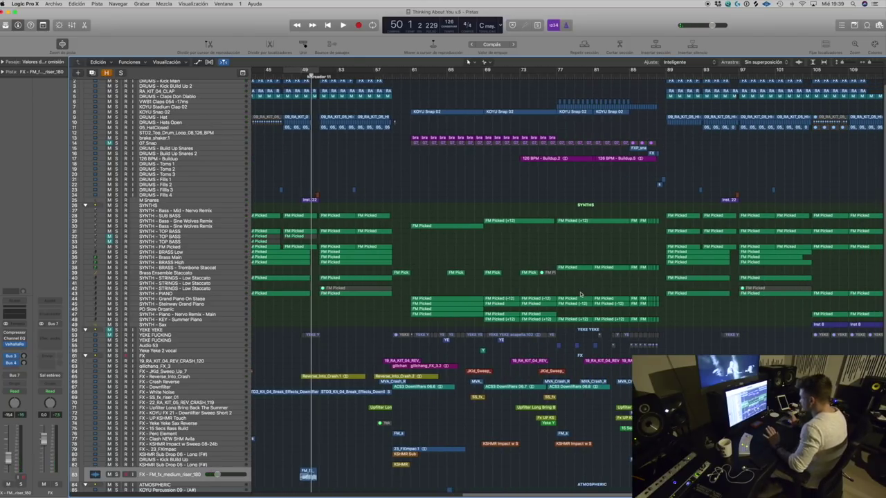
key("super+Up")
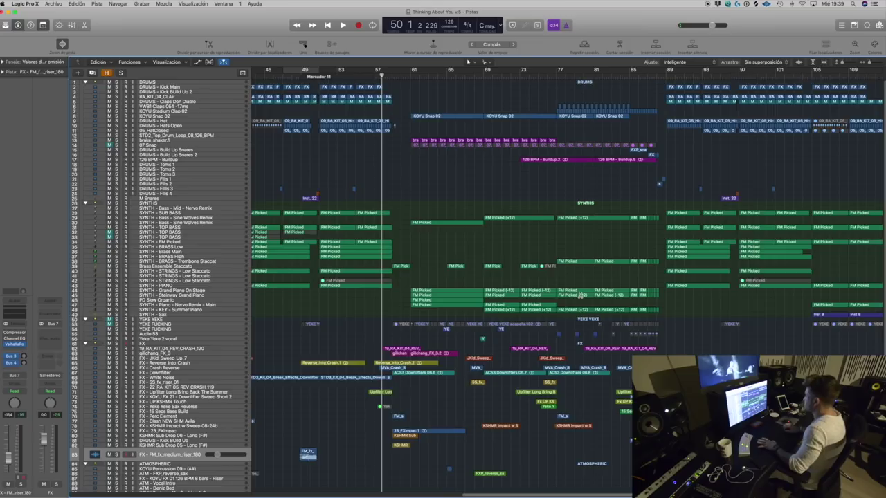
key("super+Left")
scroll(543, 270, "down", 6)
scroll(527, 400, "down", 4)
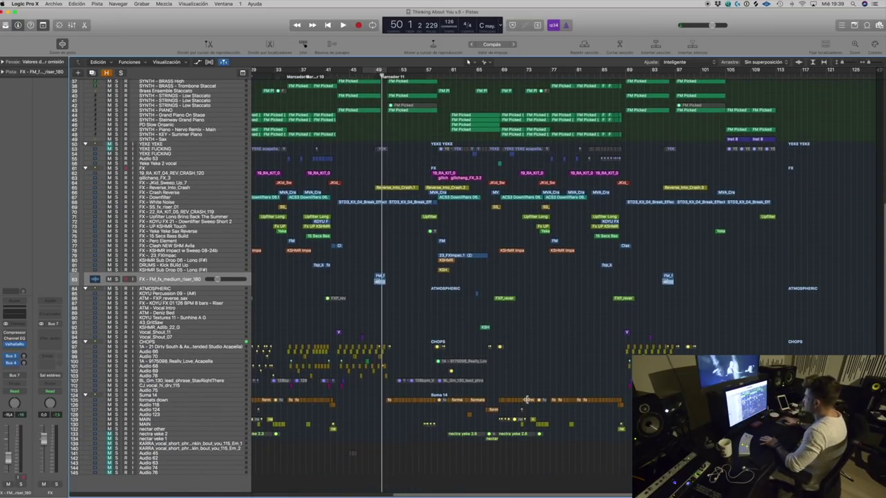
scroll(301, 492, "left", 10)
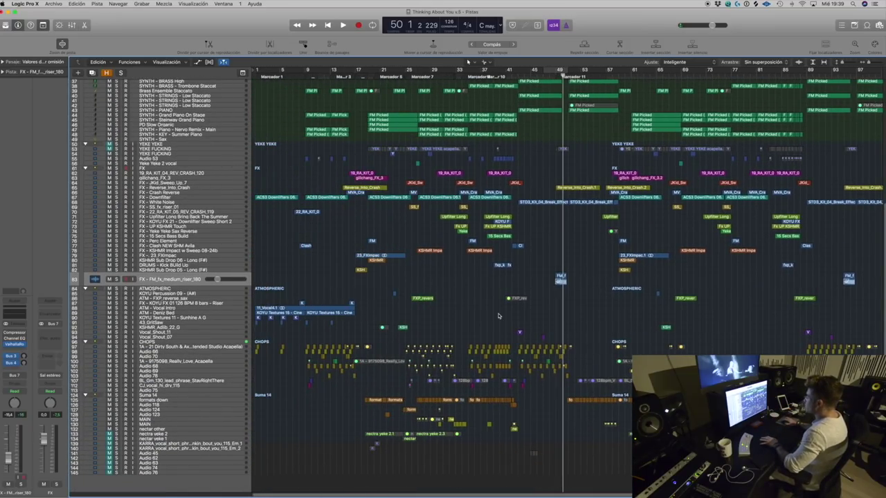
key("super+Left")
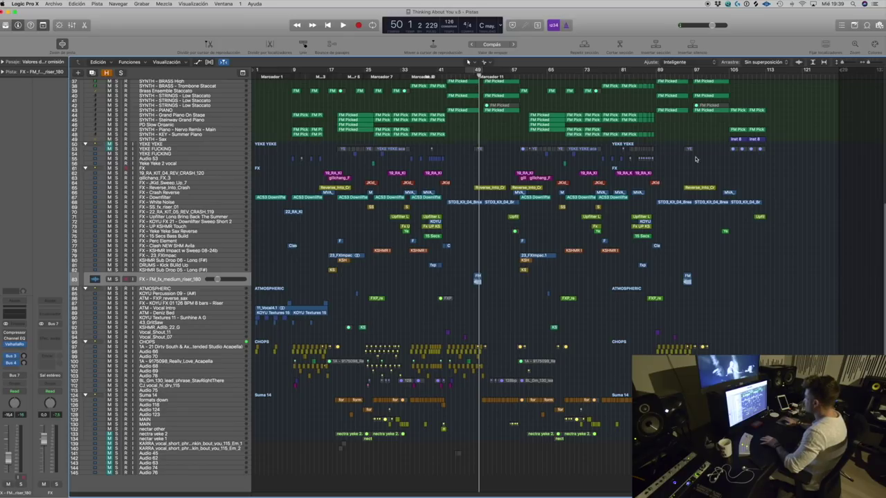
scroll(695, 159, "up", 10)
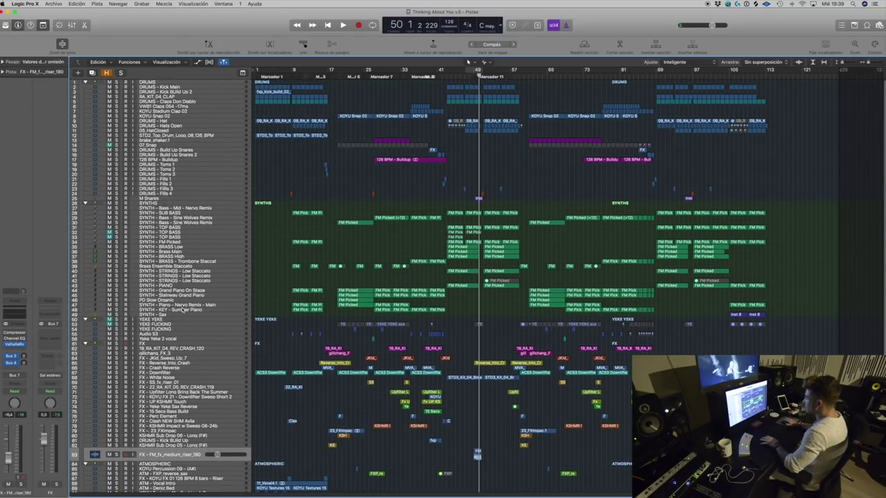
Step: Select SYNTH - Piano - Nervo Remix - Main and examine its regions through to the final section at bar 105
left_click(179, 306)
key("super+Right")
key("super+Right")
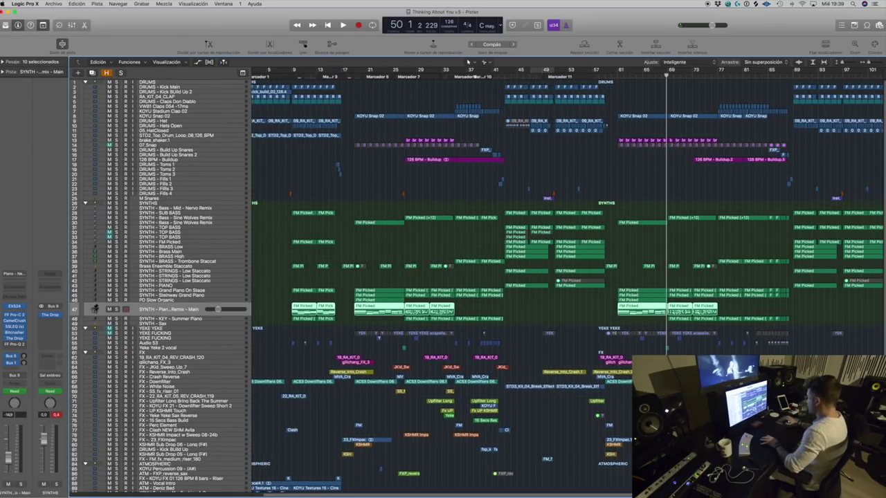
scroll(292, 342, "right", 15)
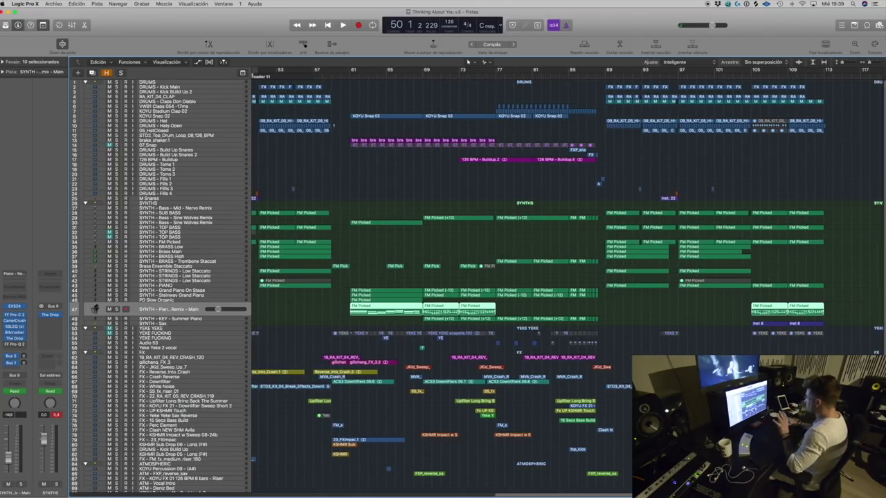
Step: Select SYNTH - Sax and set the cycle range from bar 105 to bar 114
left_click(185, 323)
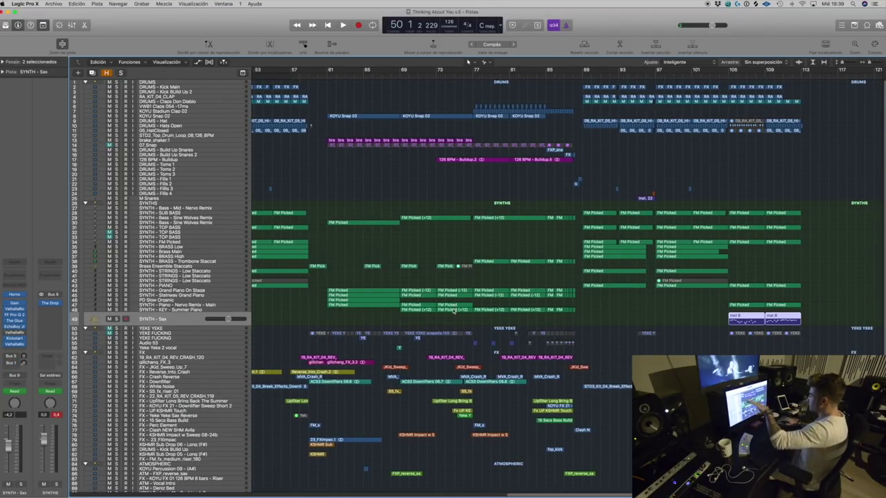
scroll(560, 496, "right", 5)
left_click(680, 143)
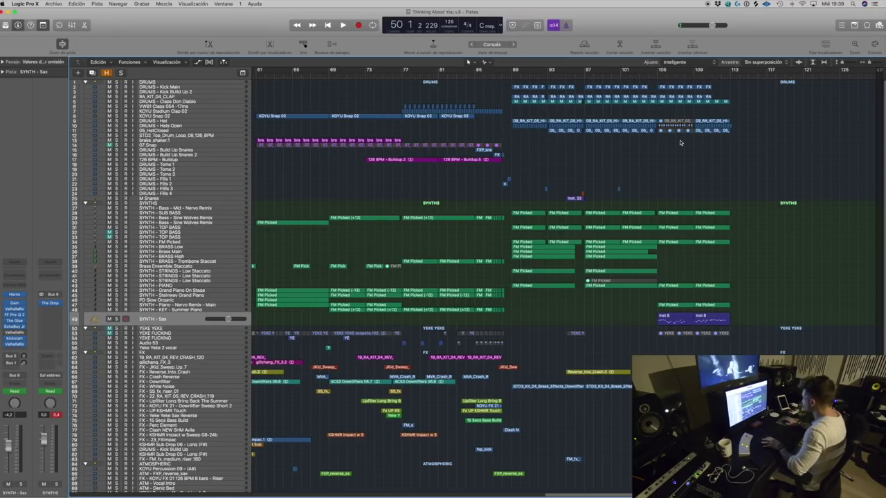
left_click_drag(657, 70, 739, 70)
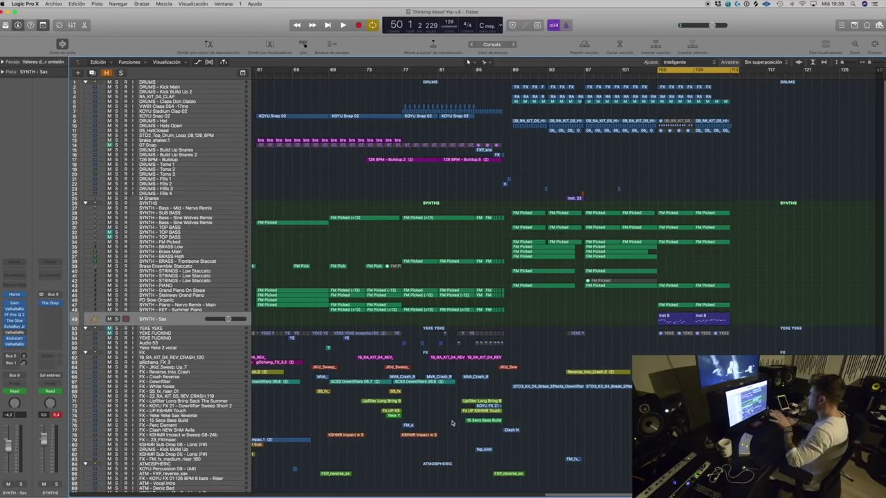
Step: Solo SYNTH - Sax and examine its two Inst 8 regions from bar 105 at a closer zoom
left_click(117, 321)
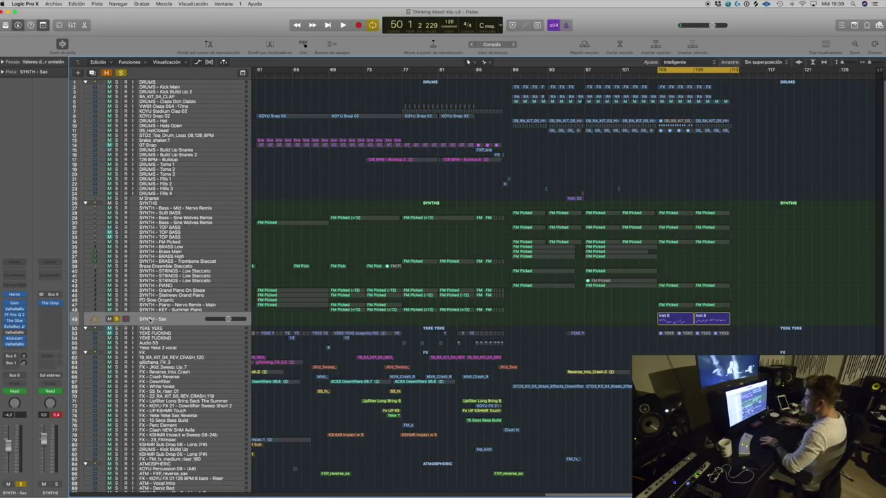
key("super+Down")
key("super+Right")
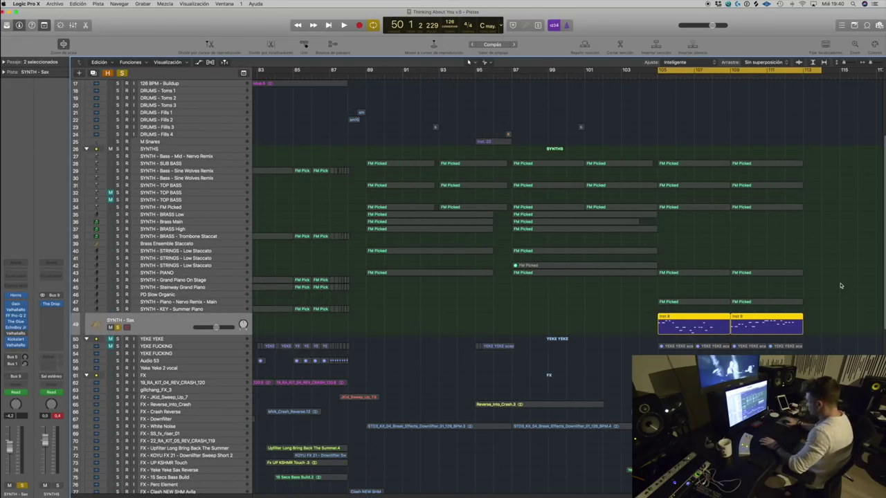
scroll(699, 303, "right", 6)
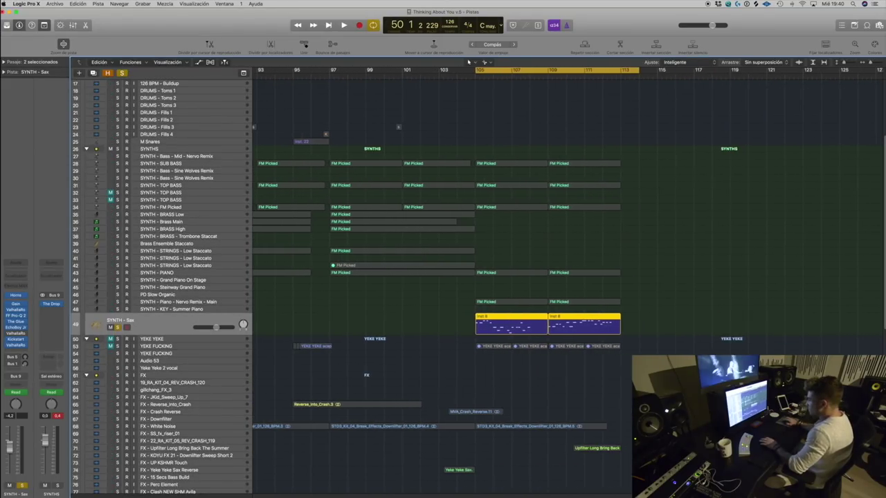
left_click(698, 303)
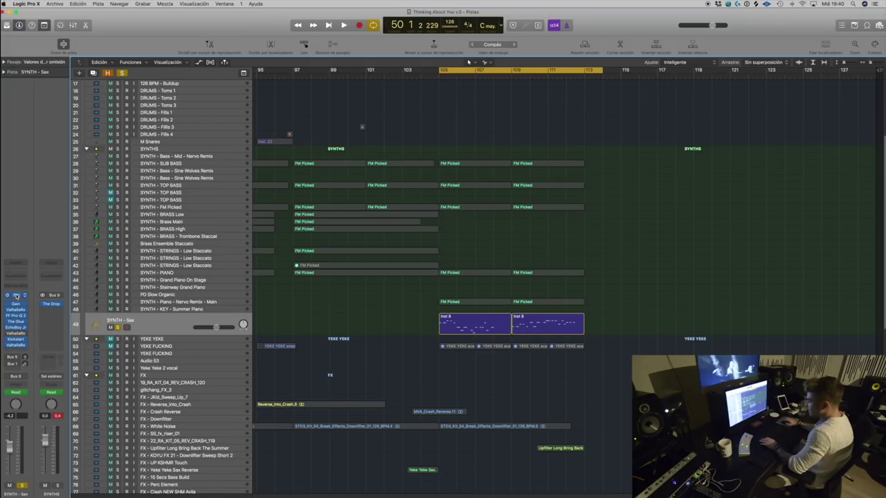
Step: Open the Studio Horns instrument on SYNTH - Sax, play its part from bar 105, and hide the plug-in window
left_click(16, 296)
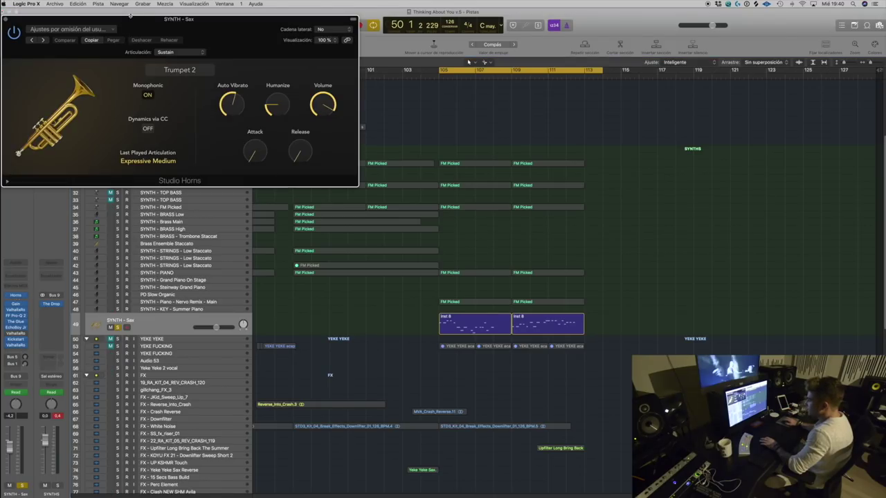
left_click_drag(129, 15, 437, 65)
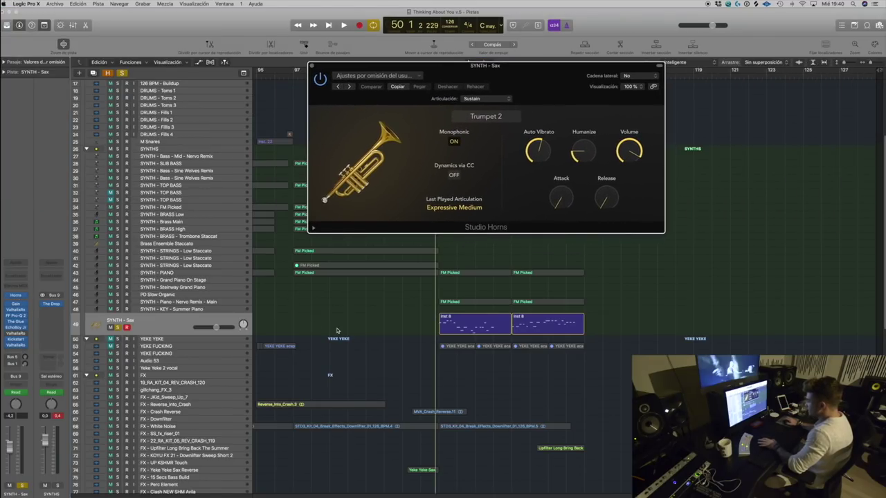
key("space")
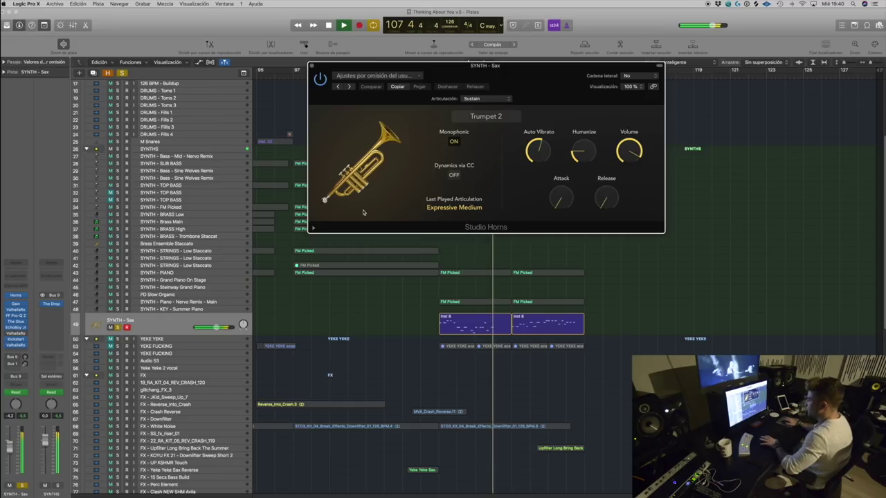
key("space")
key("v")
Step: Remove the ValhallaRoom insert after EchoBoy Jr. from SYNTH - Sax and bypass all its remaining effects to play the trumpet dry
left_click(25, 333)
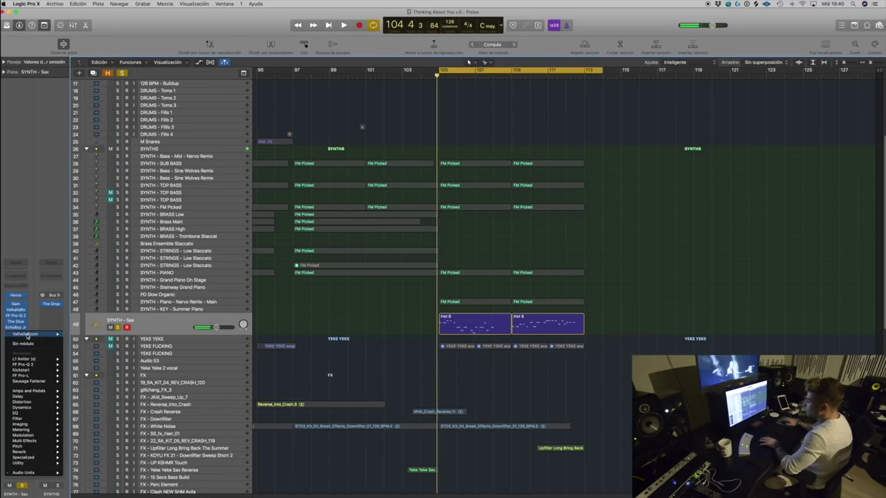
left_click(26, 344)
left_click(9, 345)
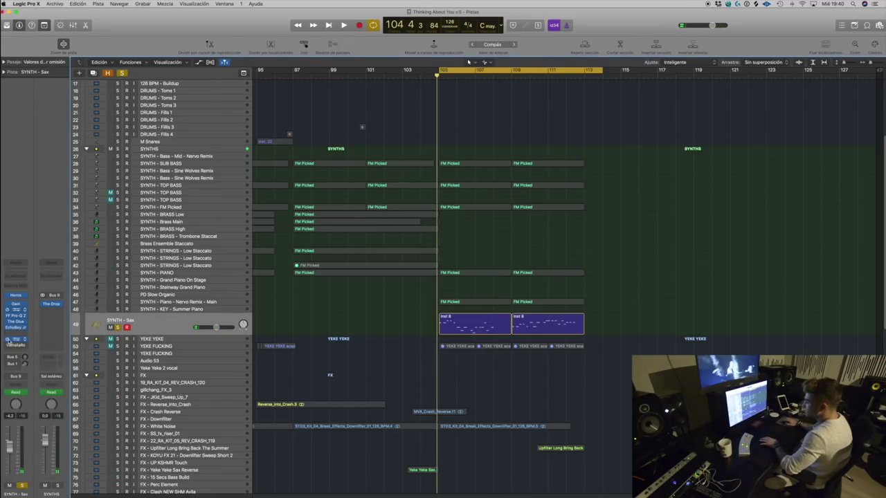
left_click(9, 340)
left_click(9, 333)
left_click(9, 331)
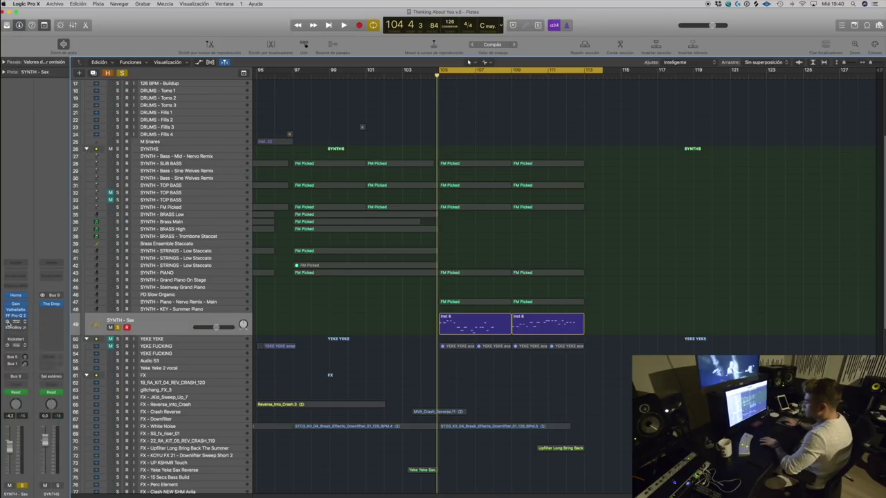
left_click(8, 318)
left_click(8, 317)
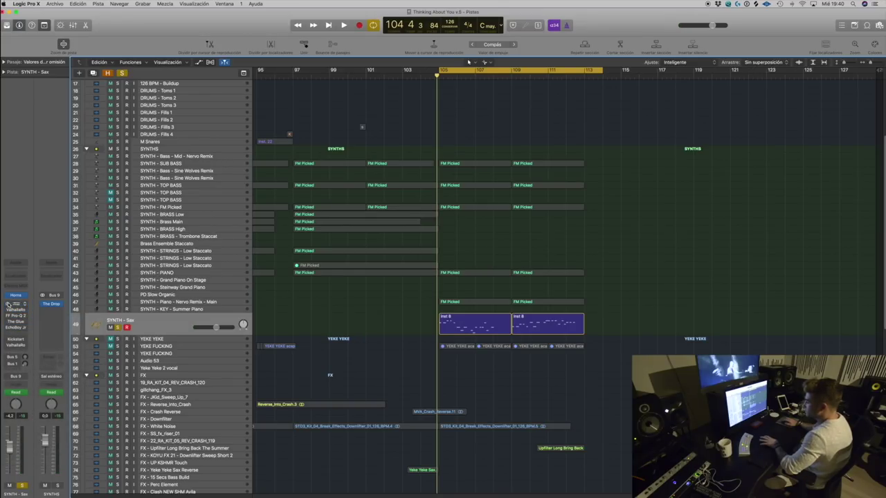
key("space")
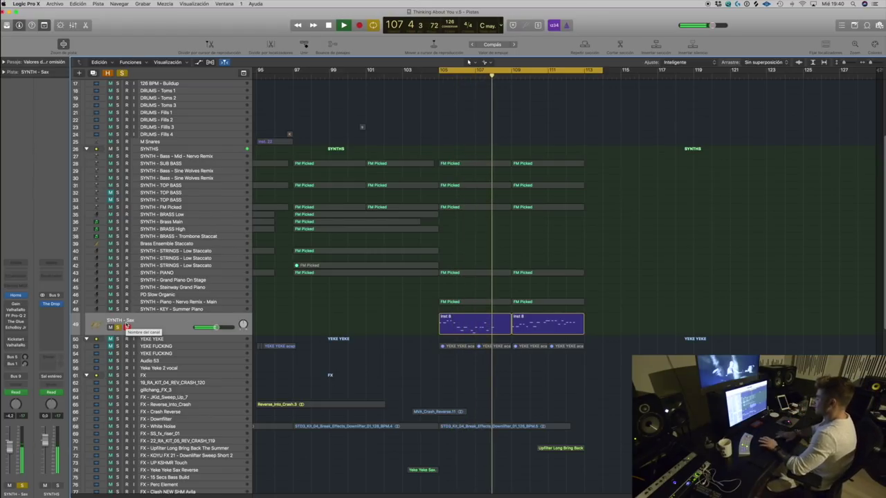
key("space")
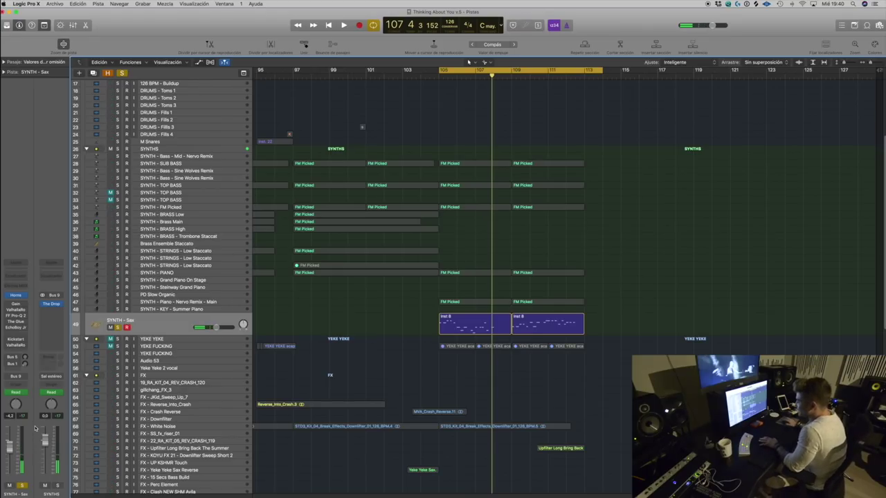
Step: Re-enable the Gain, first ValhallaRoom and FF Pro-Q 2 inserts on SYNTH - Sax and examine their settings
left_click(15, 304)
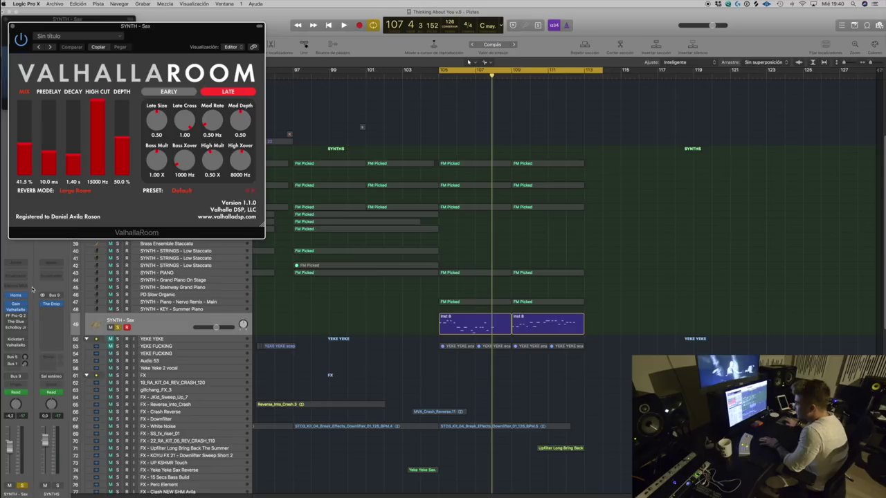
left_click(15, 309)
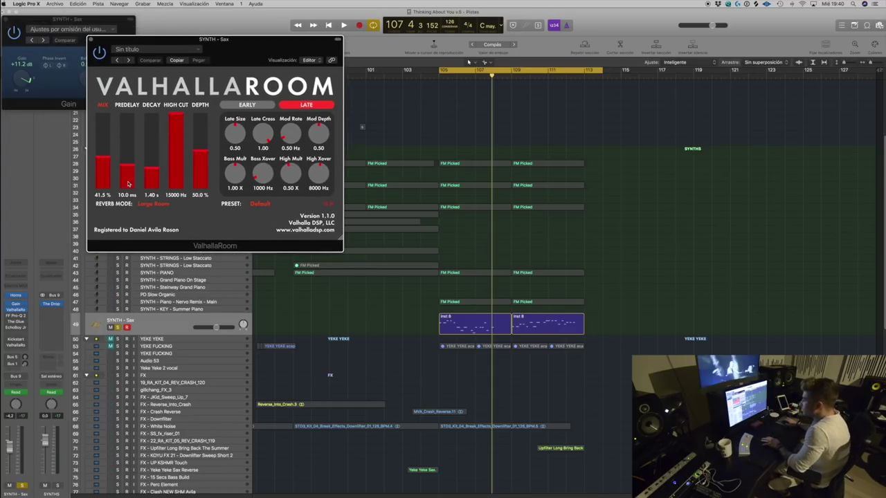
left_click(15, 316)
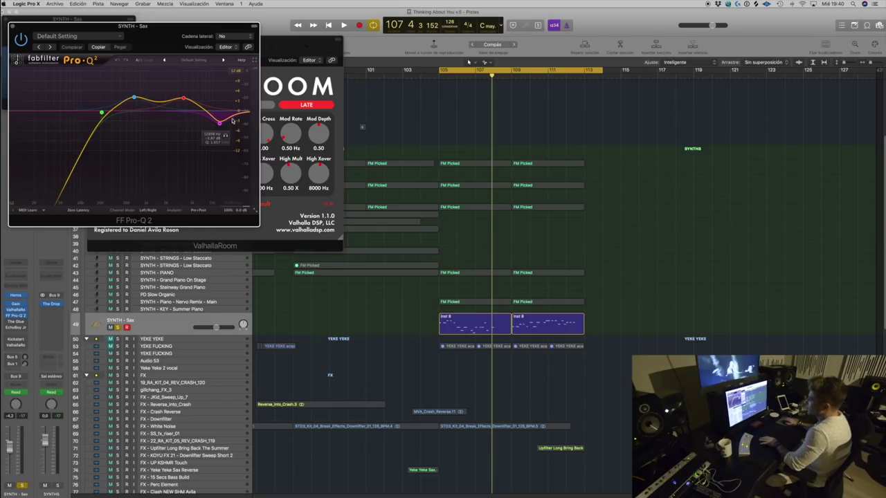
left_click(15, 303)
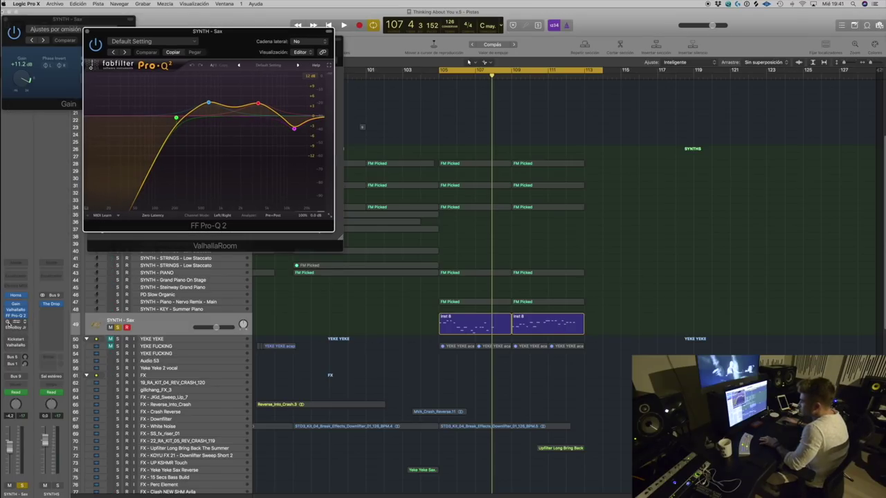
left_click(499, 332)
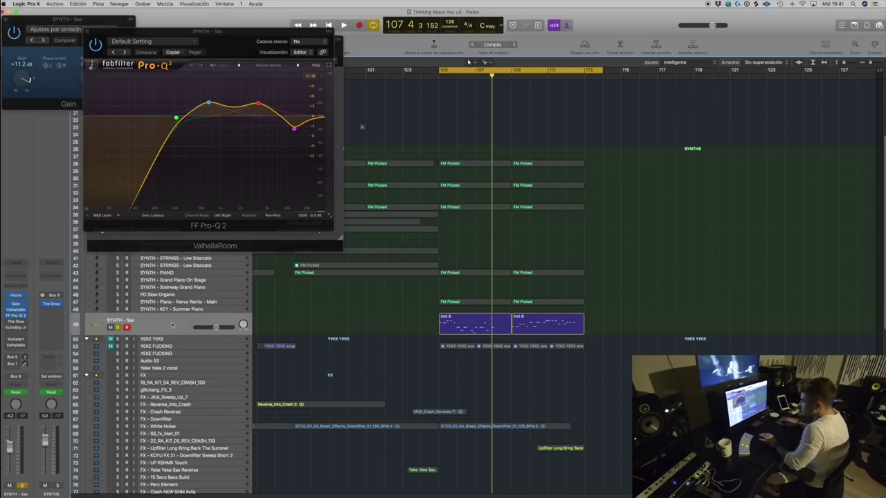
Step: With Studio Horns open, try a two-bar low note in the first Inst 8 region's piano roll, moving it up to C2
left_click(16, 296)
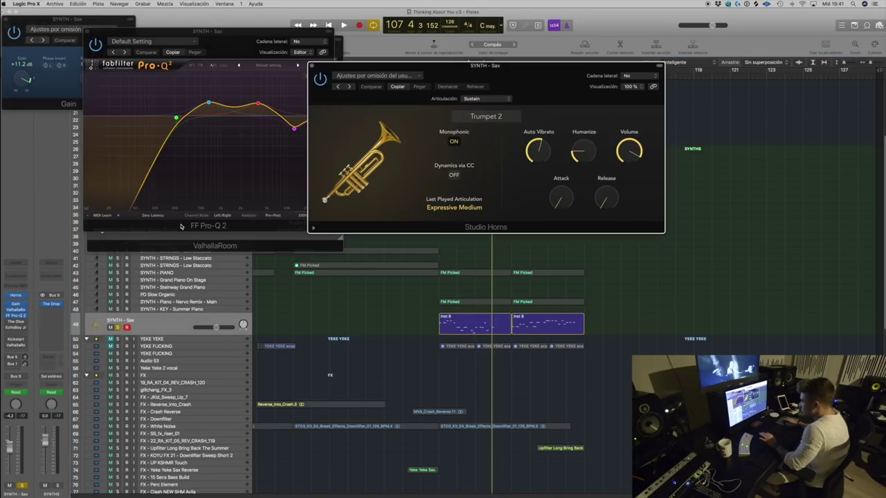
left_click_drag(446, 61, 693, 86)
double_click(483, 332)
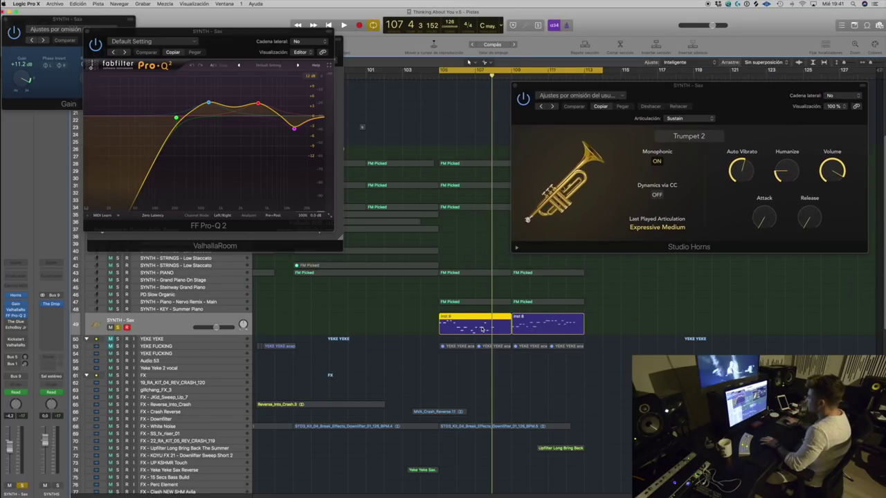
key("super+Left")
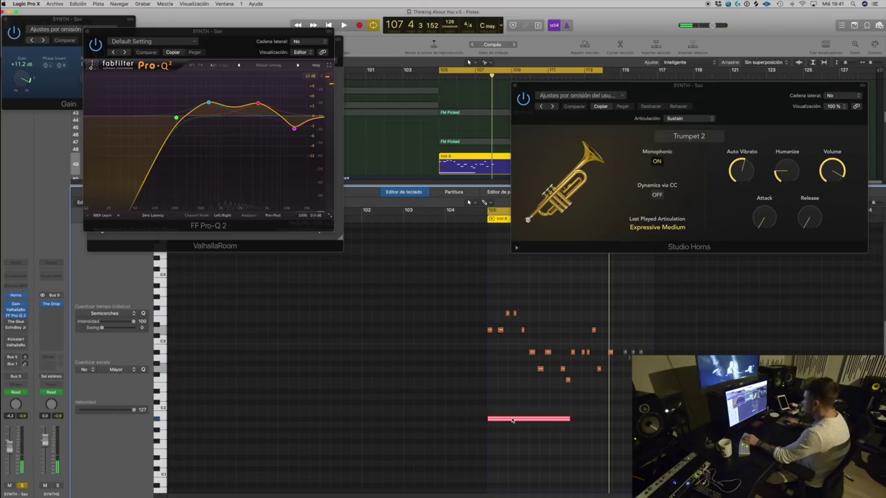
mouse_move(514, 418)
left_mouse_down()
mouse_move(514, 390)
mouse_move(518, 411)
left_mouse_up()
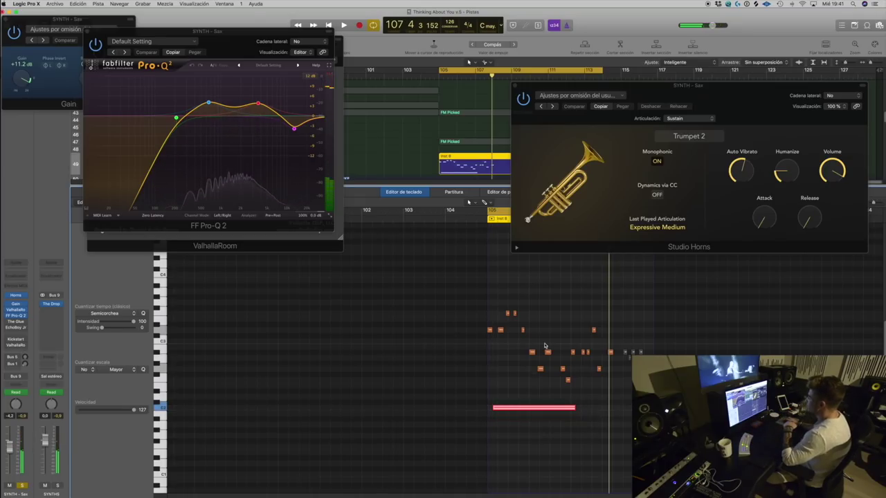
left_click(515, 85)
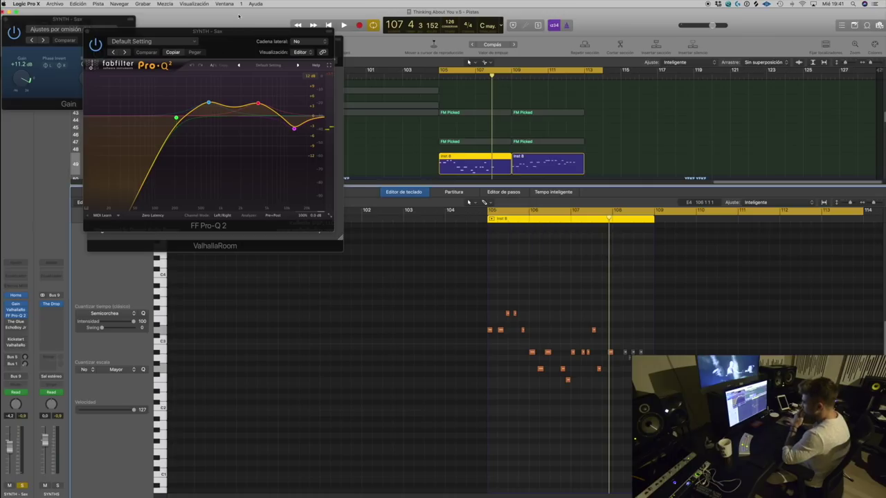
Step: Re-enable the remaining SYNTH - Sax inserts, examine The Glue, EchoBoy Jr. and the last ValhallaRoom, and close all plug-in windows
left_click_drag(233, 32, 271, 20)
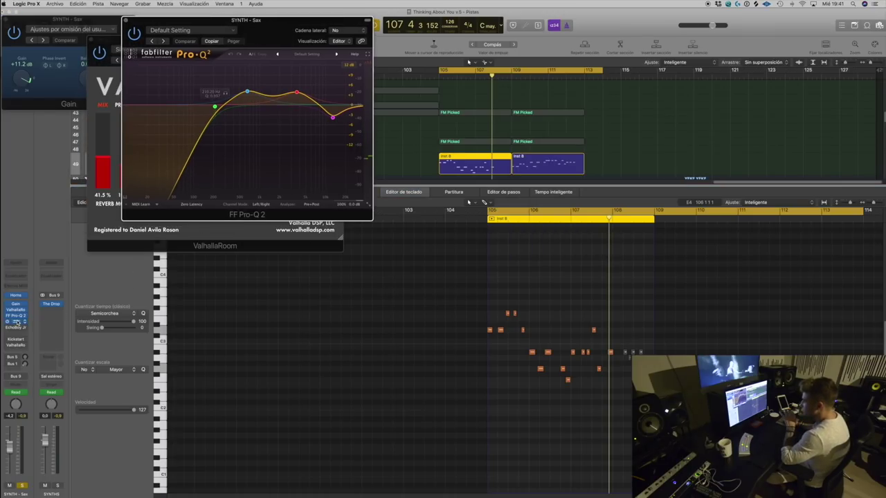
left_click_drag(57, 26, 298, 45)
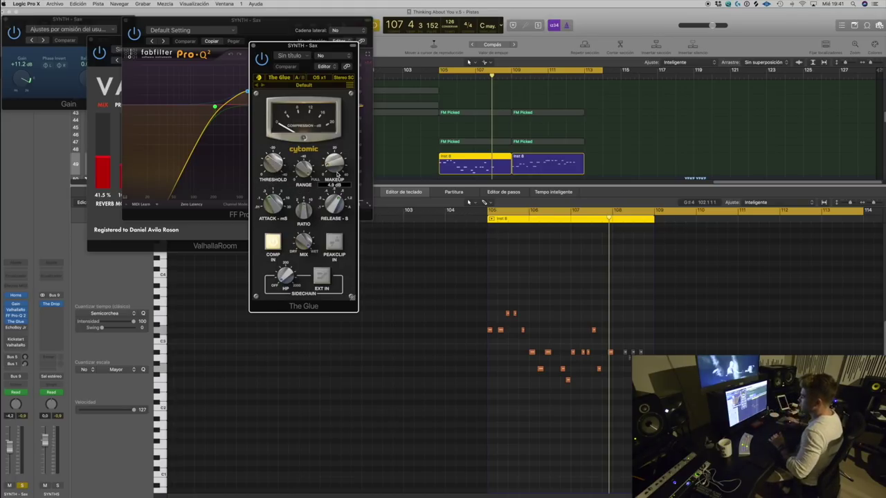
left_click(16, 329)
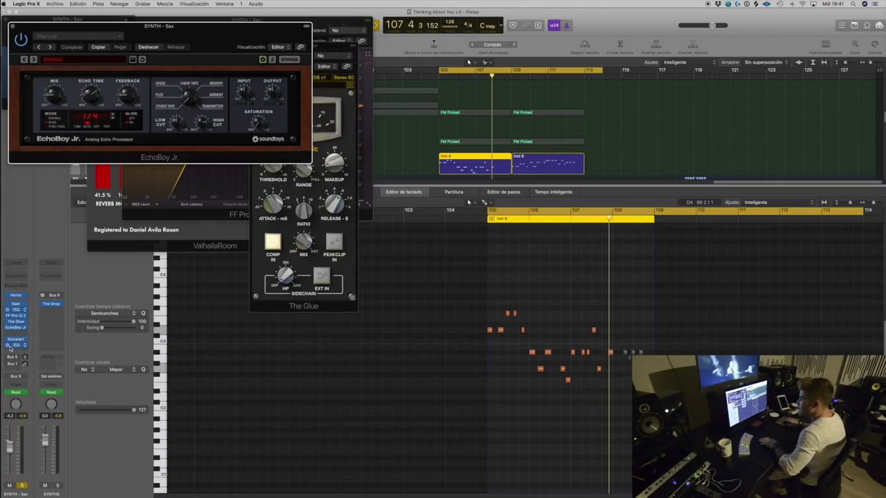
left_click(15, 345)
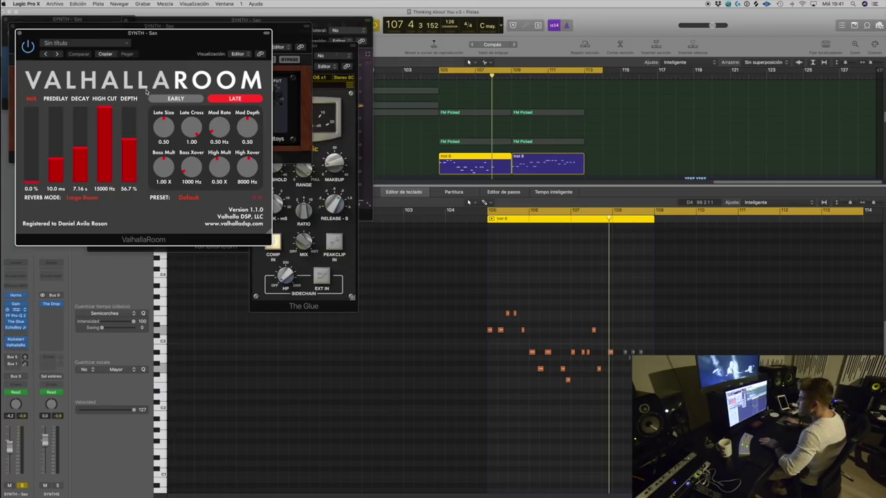
left_click_drag(39, 35, 72, 40)
left_click(52, 36)
left_click(12, 26)
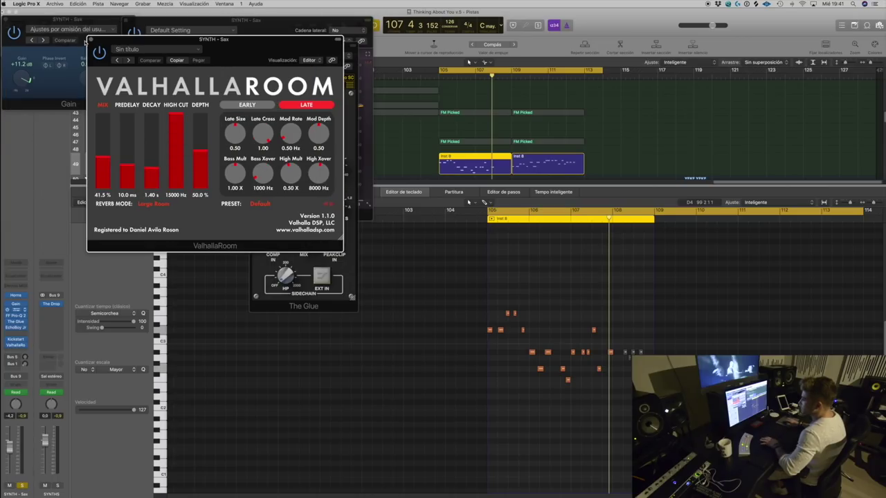
key("super+w")
key("super+w")
key("super+w")
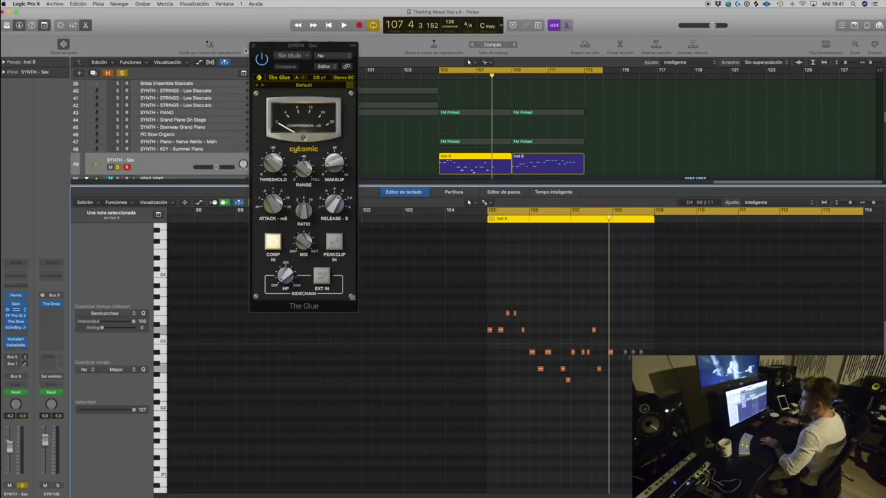
key("super+w")
Step: Play SYNTH - Sax with its effects and examine the notes of the second Inst 8 region in the piano roll
key("space")
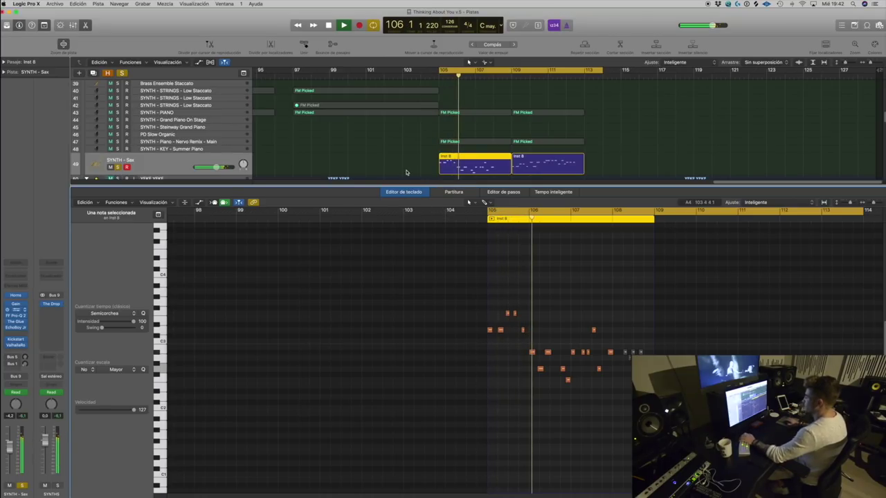
key("e")
scroll(567, 228, "up", 8)
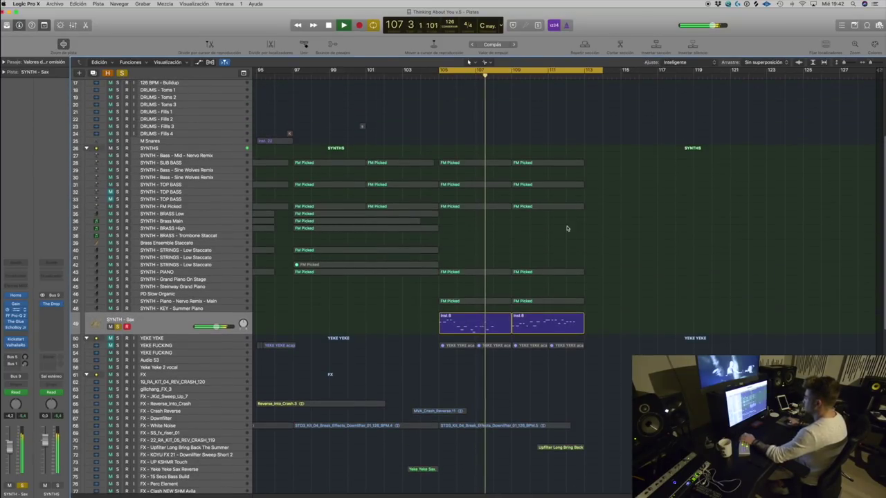
left_click(534, 322)
key("e")
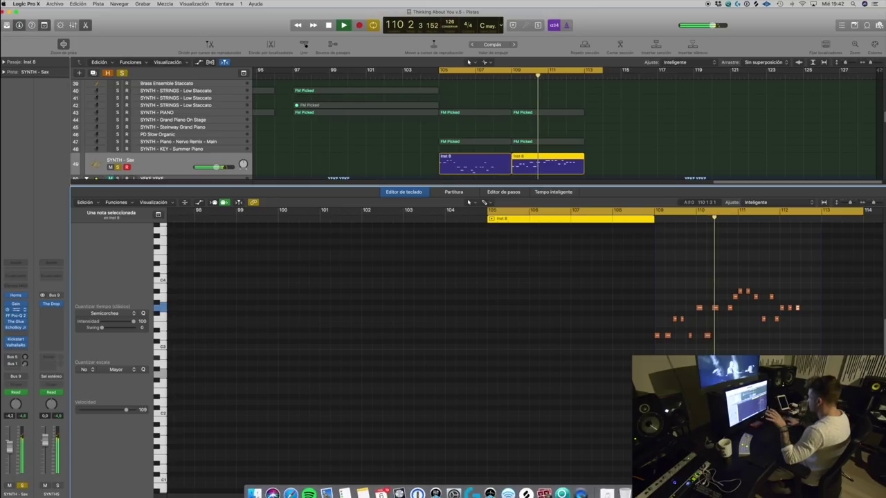
scroll(525, 353, "right", 5)
scroll(543, 488, "right", 1)
left_click(582, 415)
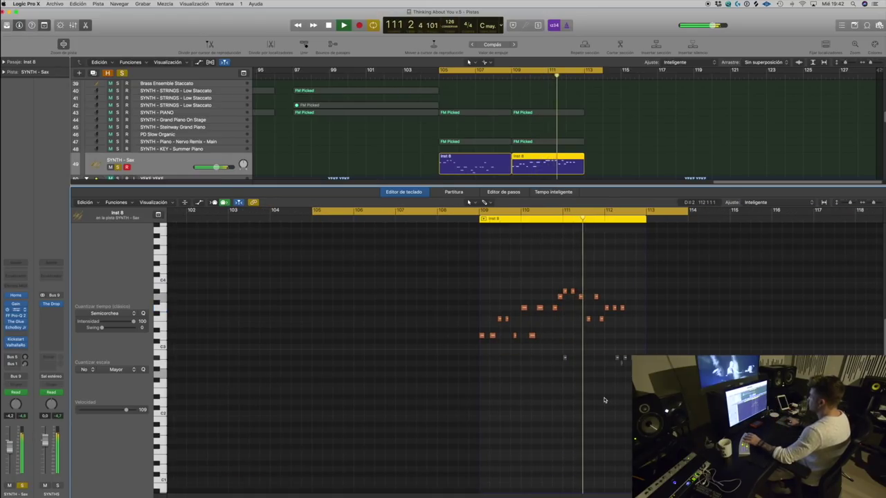
Step: Close the piano roll, unsolo SYNTH - Sax, and play the full arrangement from bar 105 while viewing the drum and synth tracks
key("a")
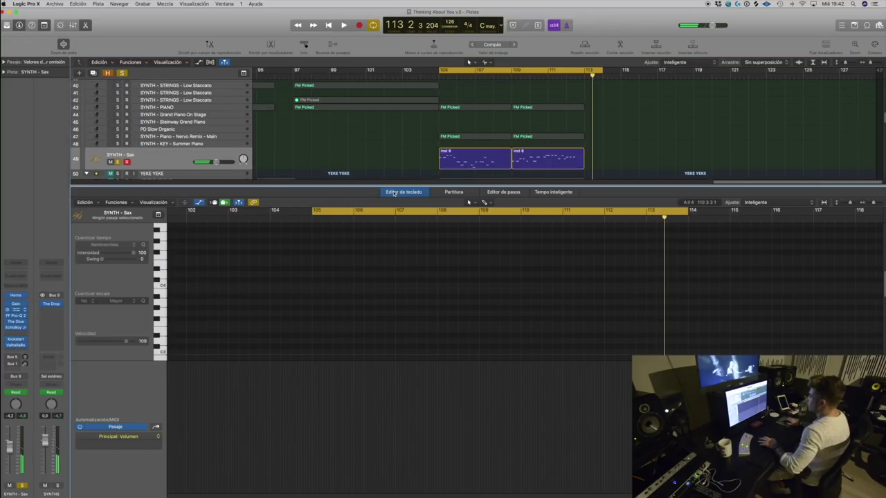
key("e")
scroll(400, 208, "up", 10)
left_click(118, 358)
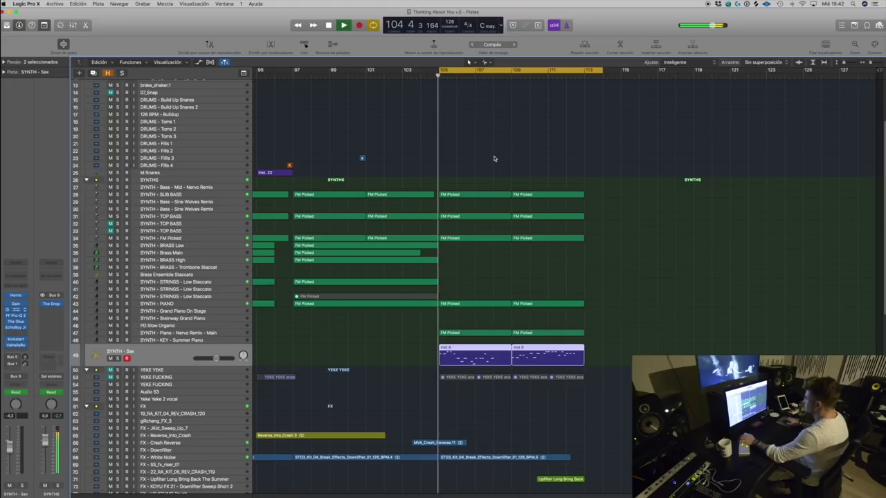
scroll(500, 227, "up", 2)
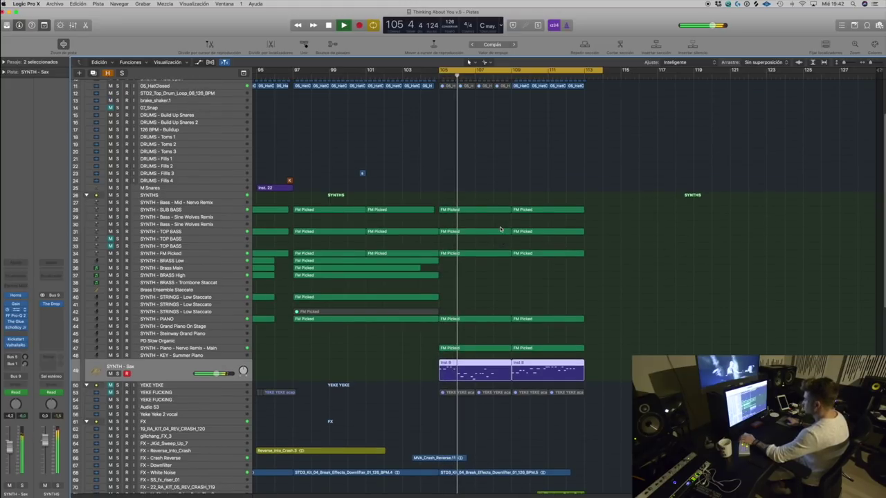
scroll(497, 232, "up", 5)
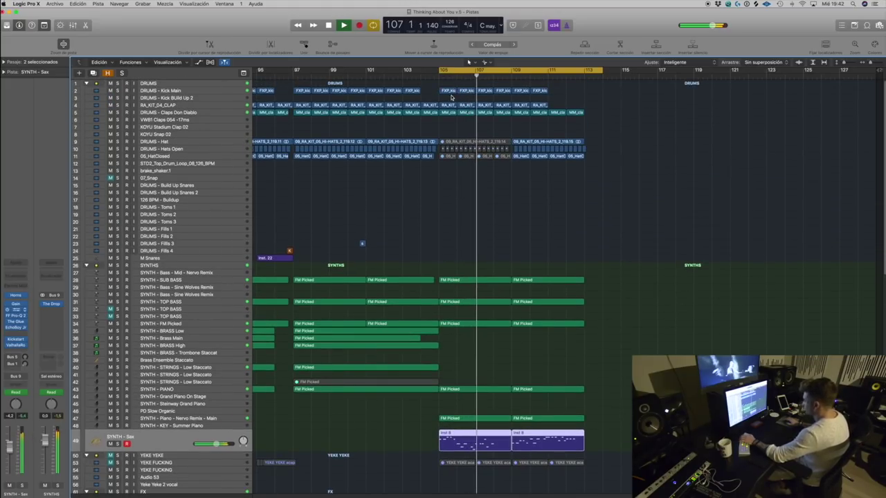
Step: Audition the whole SYNTHS stack in solo, switching the solo to SYNTH - Sax alone
left_click(118, 265)
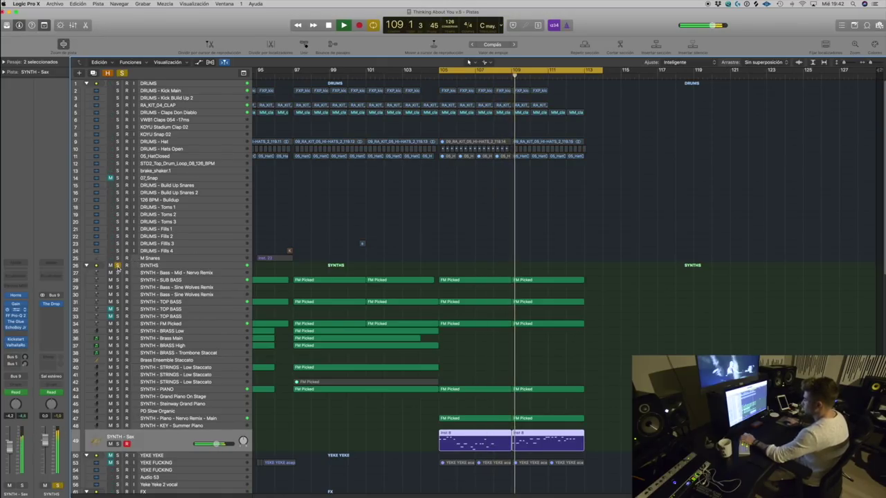
left_click(117, 266)
left_click(117, 444)
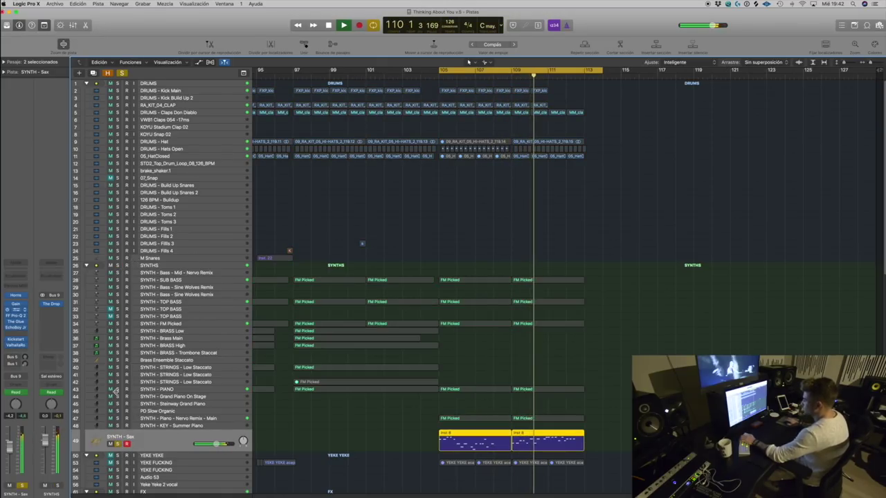
Step: Audition SYNTH - PIANO, FM Picked, BRASS Low and Bass - Sine Wolves Remix soloed with the sax, clearing all solos and stopping playback to finish
left_click(118, 389)
left_click(117, 323)
left_click(117, 330)
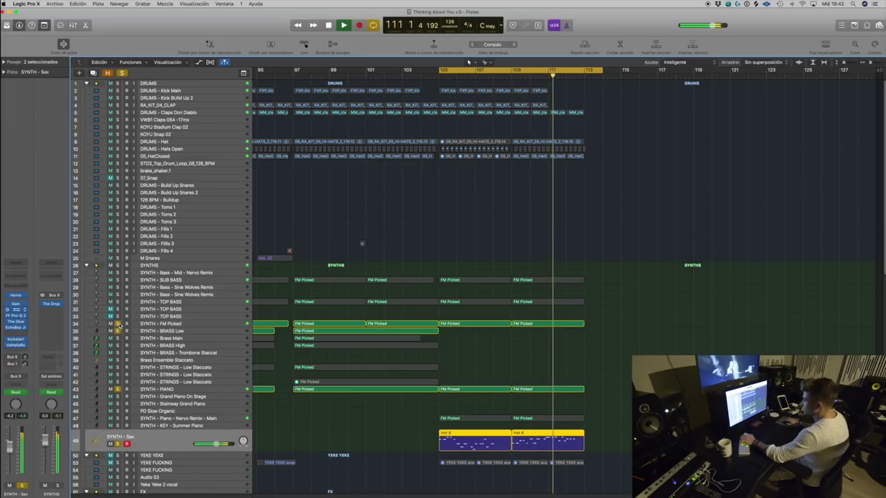
left_click(117, 295)
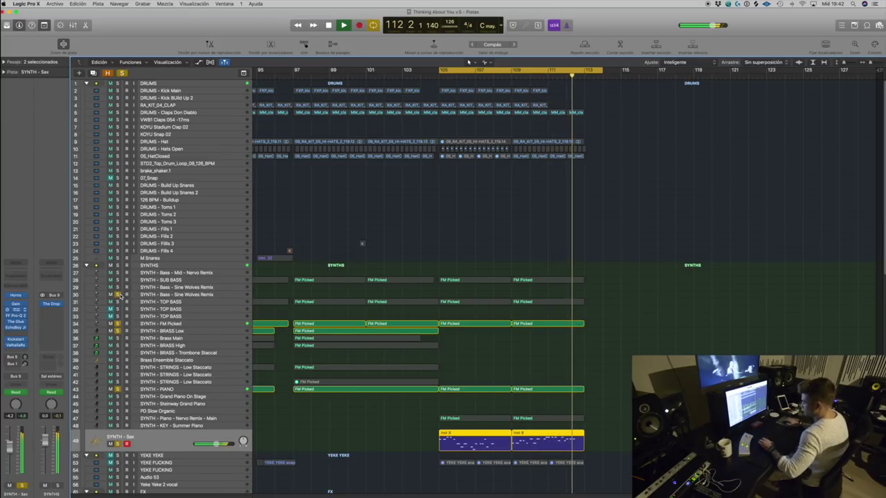
left_click(118, 295, "alt")
key("space")
Step: Turn off the cycle and return the playhead to the beginning of the song
key("super+Up")
key("super+Up")
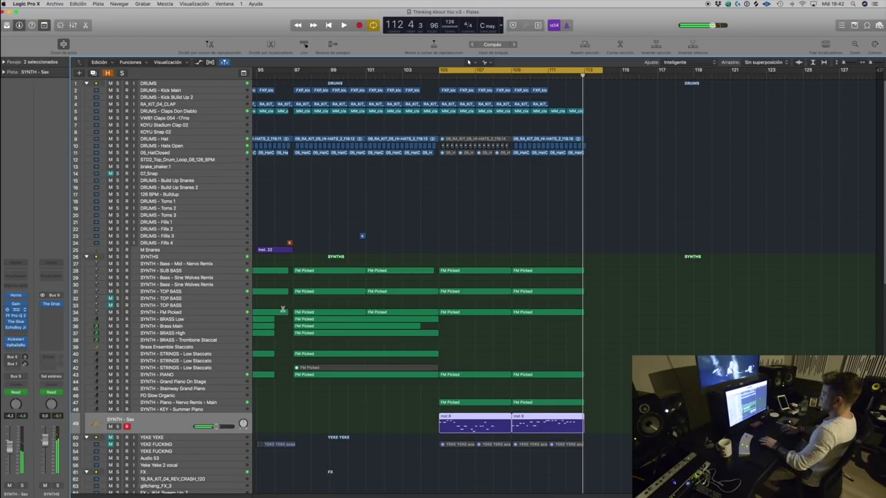
key("super+Left")
key("super+Left")
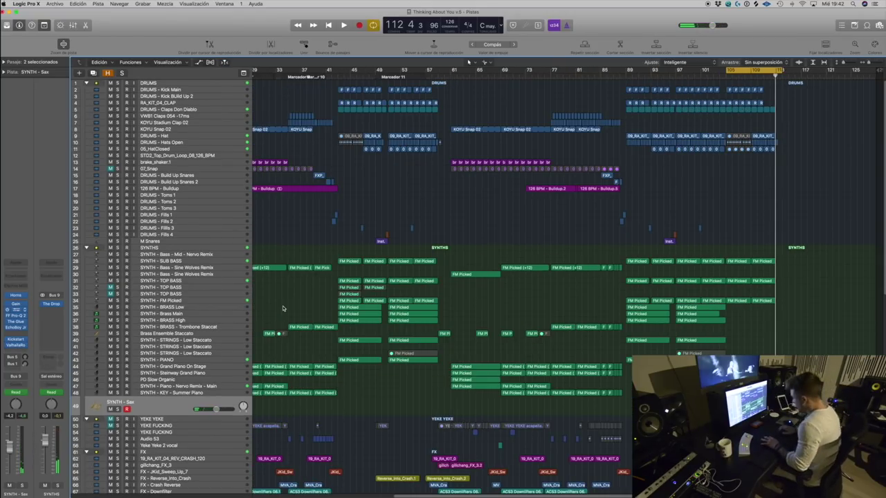
key("c")
key("Return")
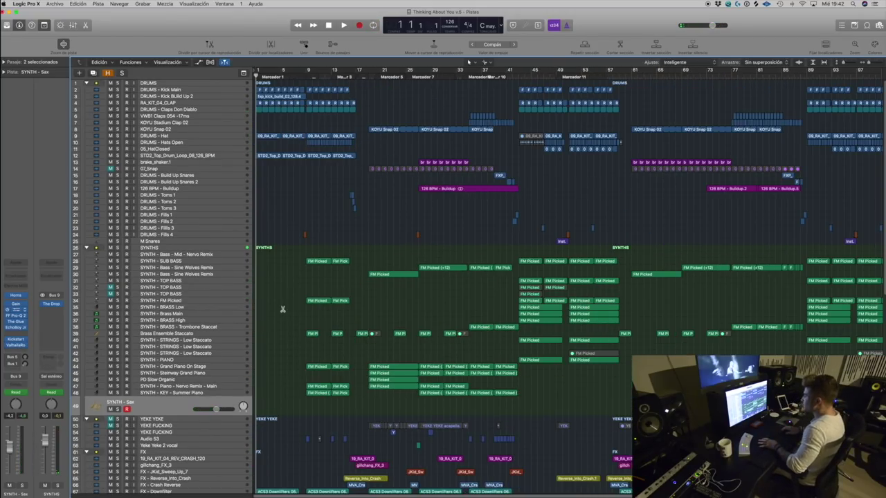
Step: Select the ATMOSPHERIC track stack
key("super+Up")
scroll(311, 263, "down", 10)
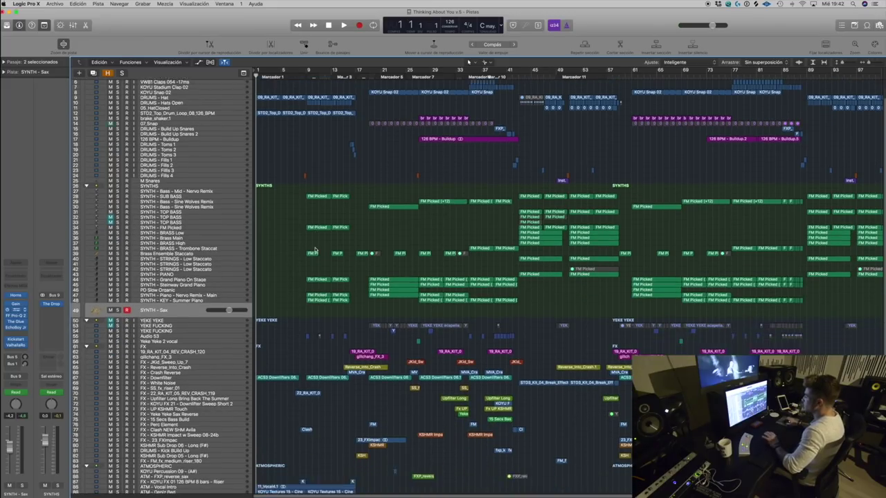
left_click(379, 319)
key("super+Right")
key("super+Right")
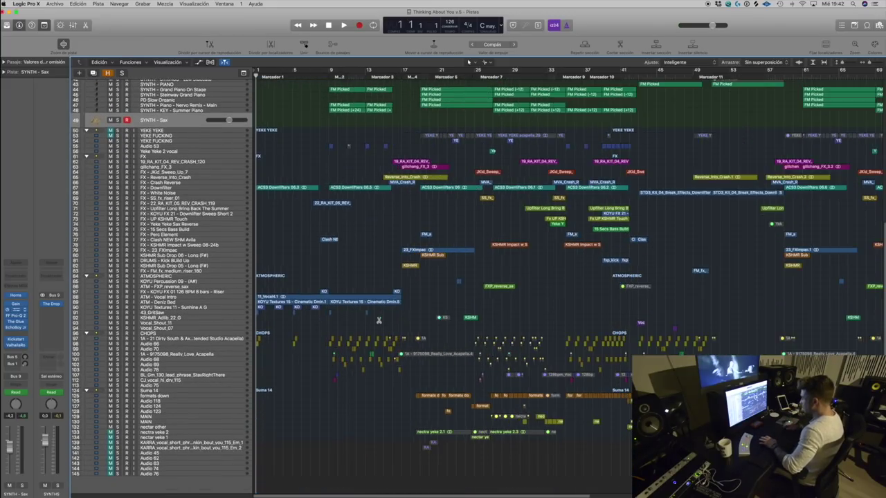
left_click(152, 276)
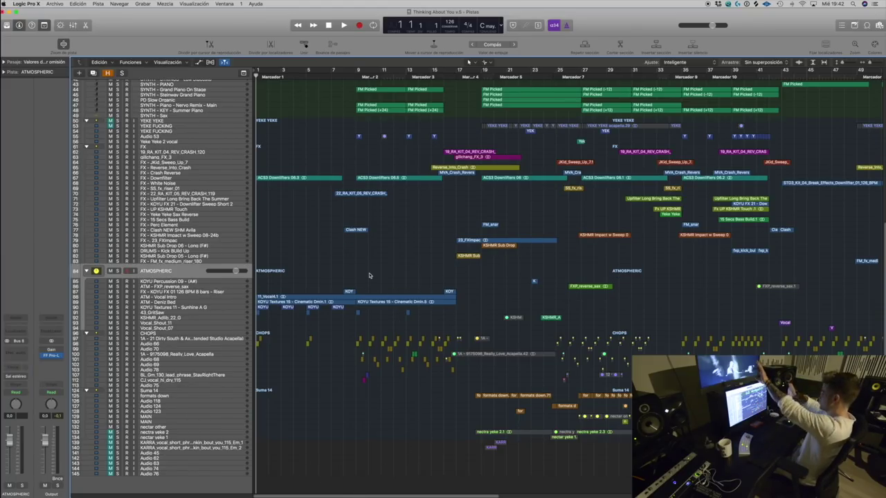
Step: Examine the tracks inside the ATMOSPHERIC stack and select ATM - Vocal Intro
key("super+Down")
key("super+Down")
key("super+Down")
key("super+Down")
key("super+Down")
key("super+Down")
key("super+Down")
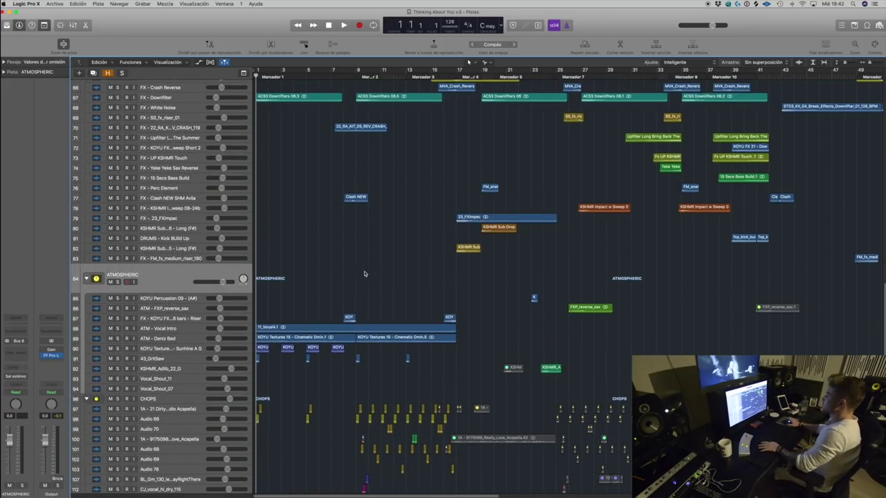
scroll(291, 317, "down", 5)
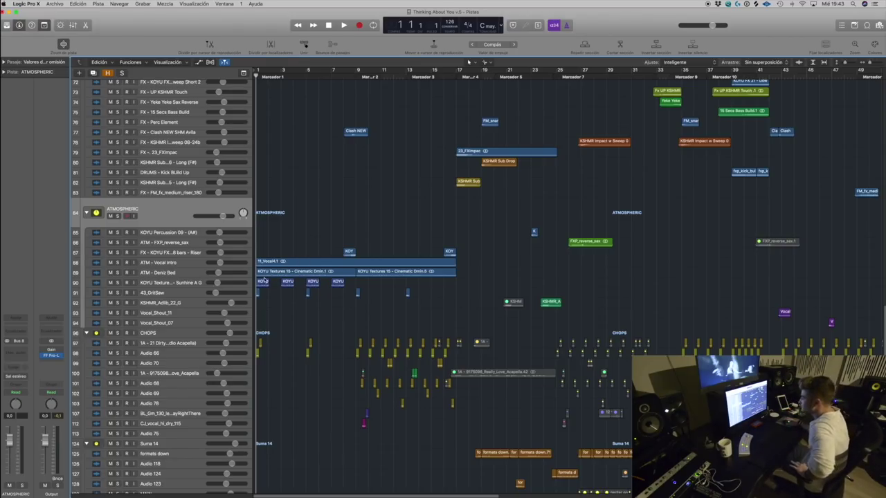
left_click(175, 264)
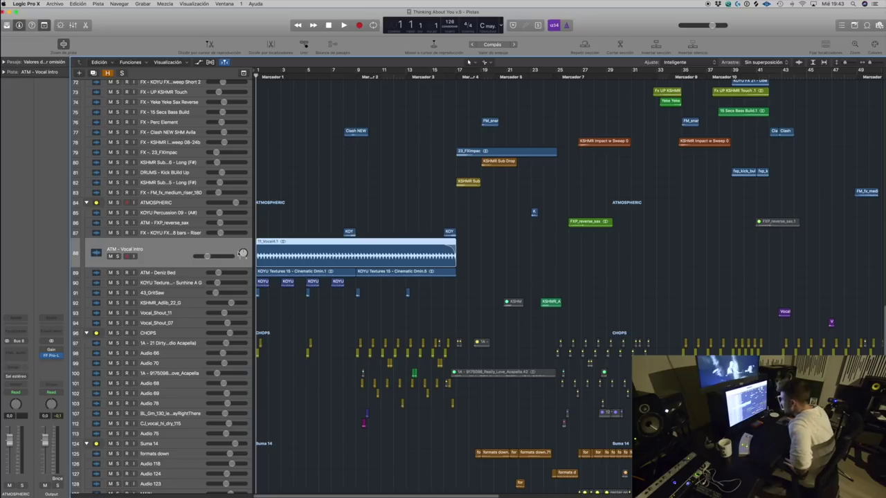
Step: Solo ATM - Deniz Bed, set the cycle from bar 1 to bar 17, and play the opening bars
left_click(180, 276)
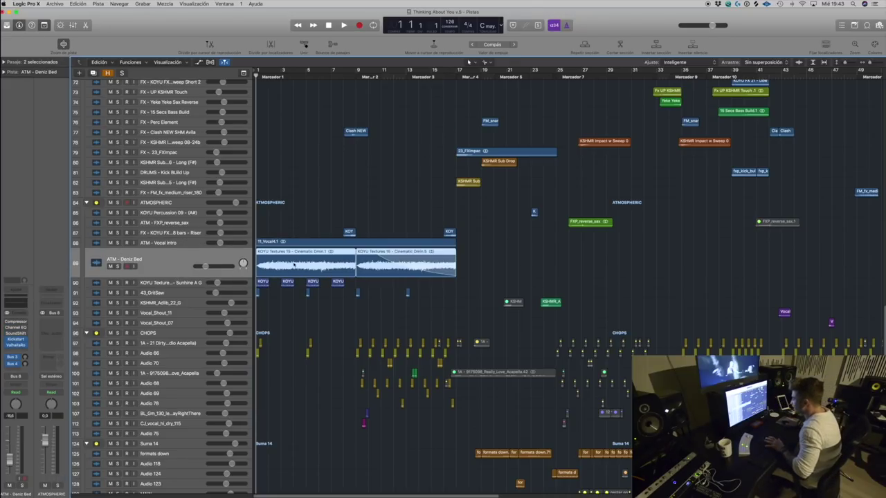
key("s")
mouse_move(259, 71)
left_mouse_down()
mouse_move(466, 93)
mouse_move(452, 101)
left_mouse_up()
key("space")
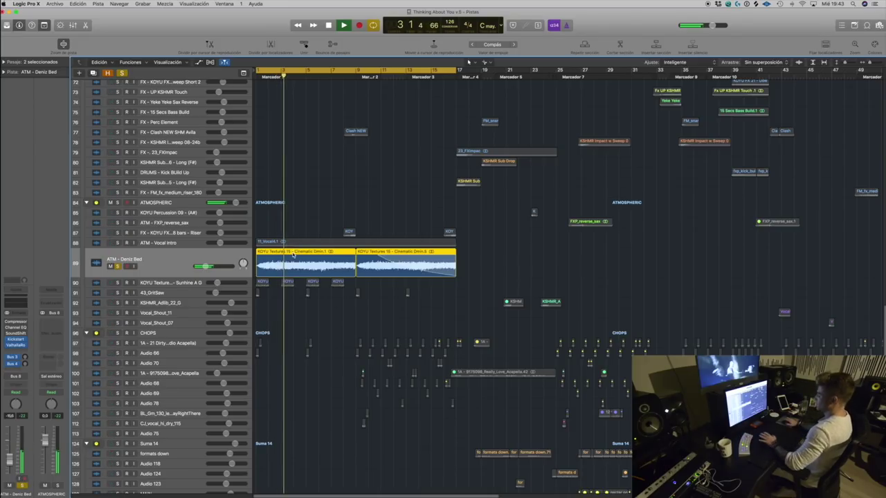
key("space")
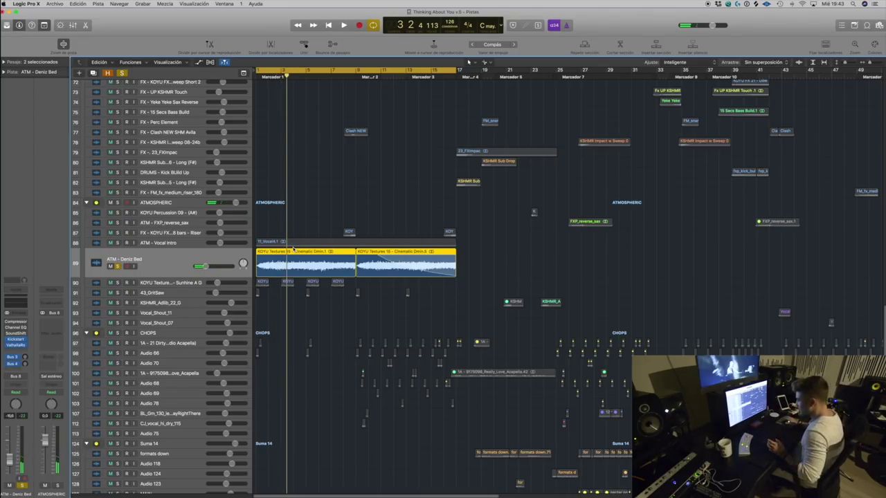
Step: Examine the Kickstart and ValhallaRoom plug-ins on ATM - Deniz Bed and close their windows
left_click(16, 340)
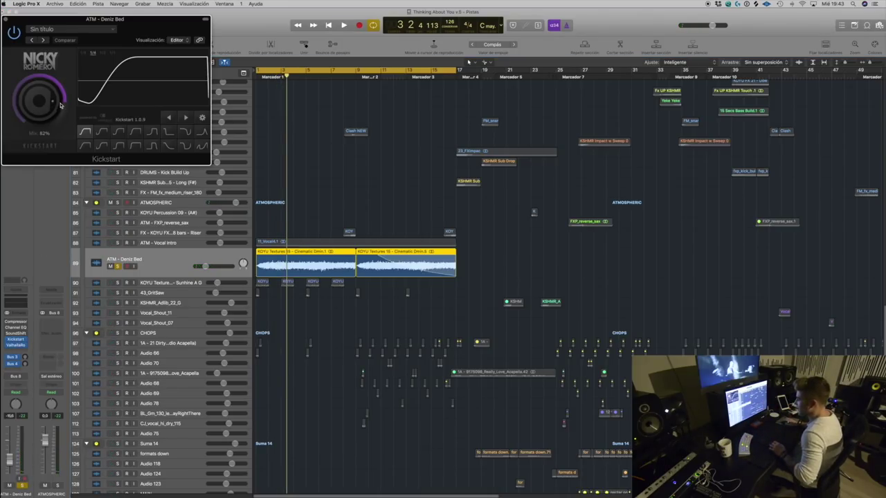
left_click(17, 345)
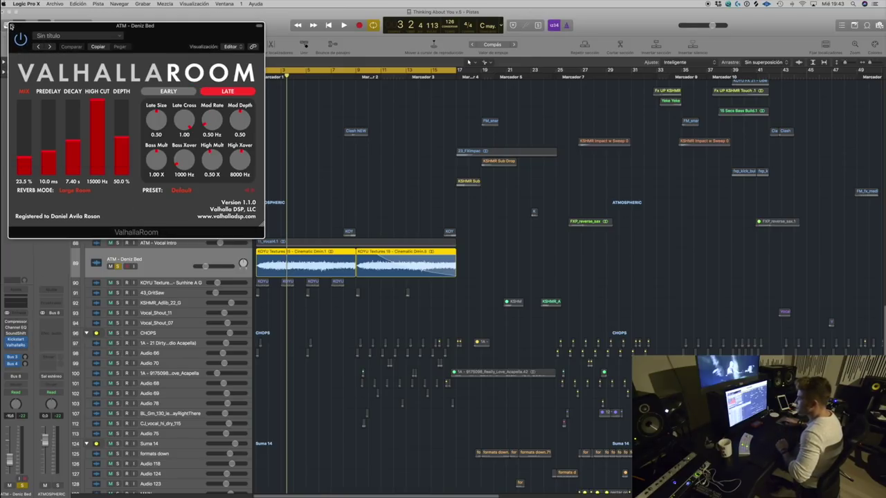
key("super+w")
left_click(402, 146)
Step: Solo KOYU Textures 11 - Sunhine A G alongside ATM - Deniz Bed and examine its regions in the intro
left_click(170, 284)
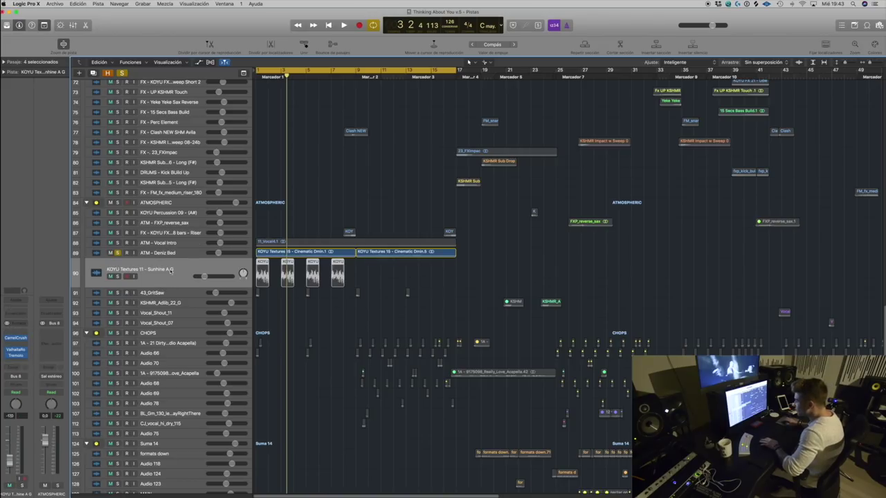
left_click(117, 276)
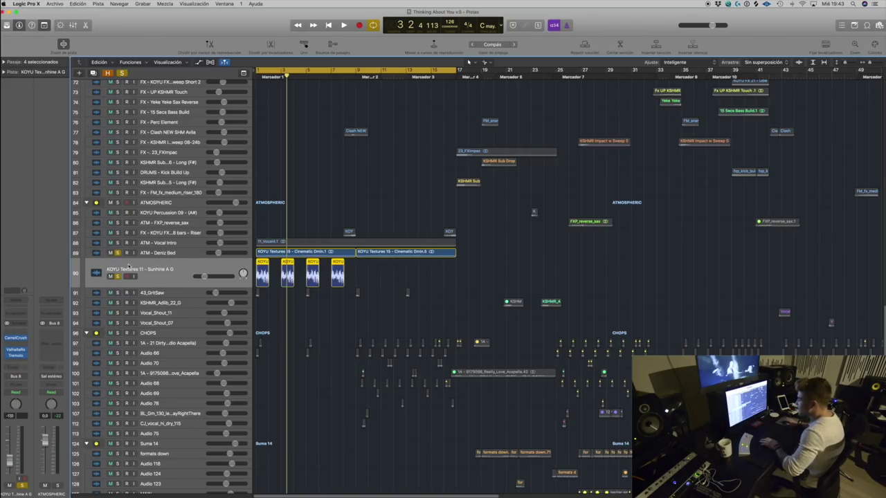
left_click(362, 296)
key("super+Right")
key("super+Right")
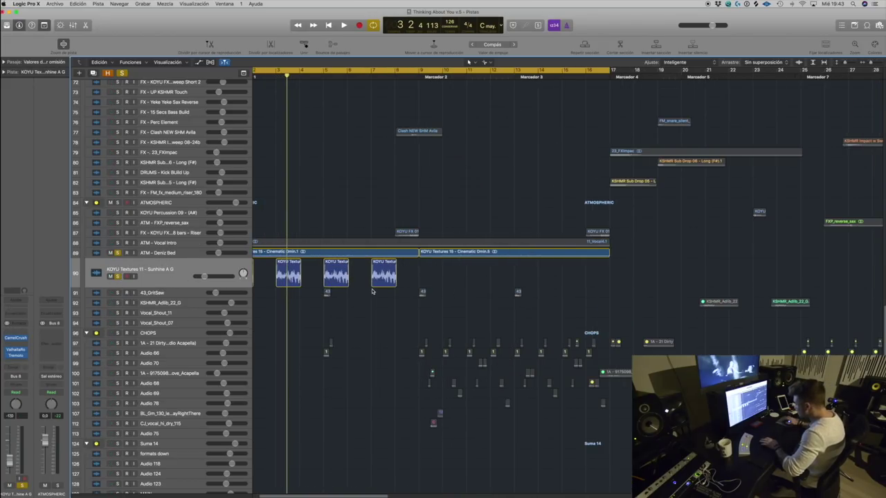
scroll(360, 342, "left", 2)
left_click(360, 343)
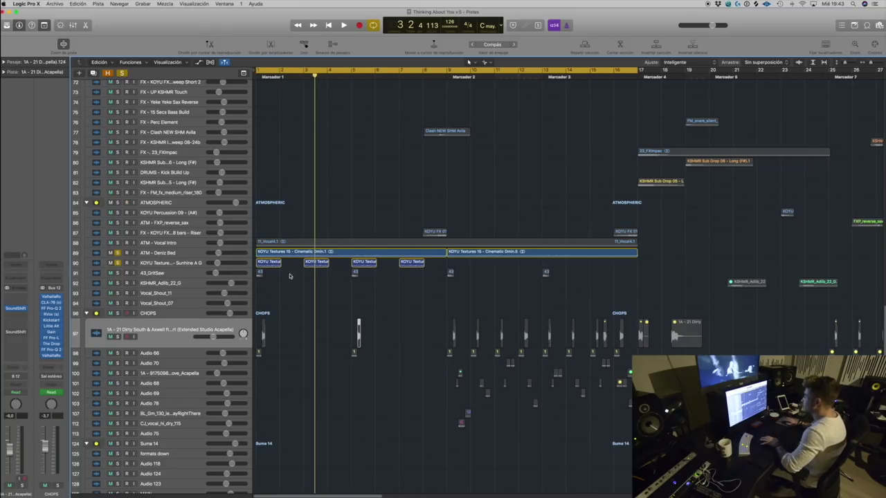
left_click(176, 264)
left_click_drag(423, 282, 552, 302)
key("super+z")
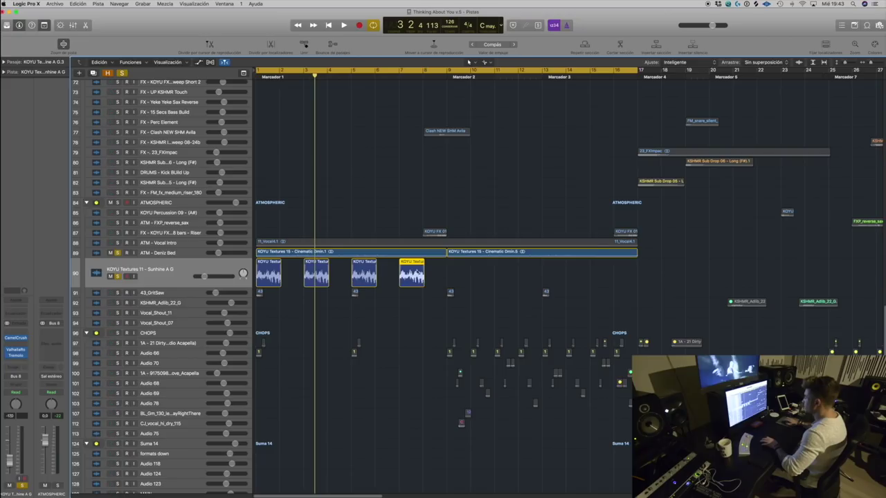
Step: Unsolo ATM - Deniz Bed and return the playhead to bar 1, leaving KOYU Textures 11 - Sunhine A G soloed
left_click(118, 253)
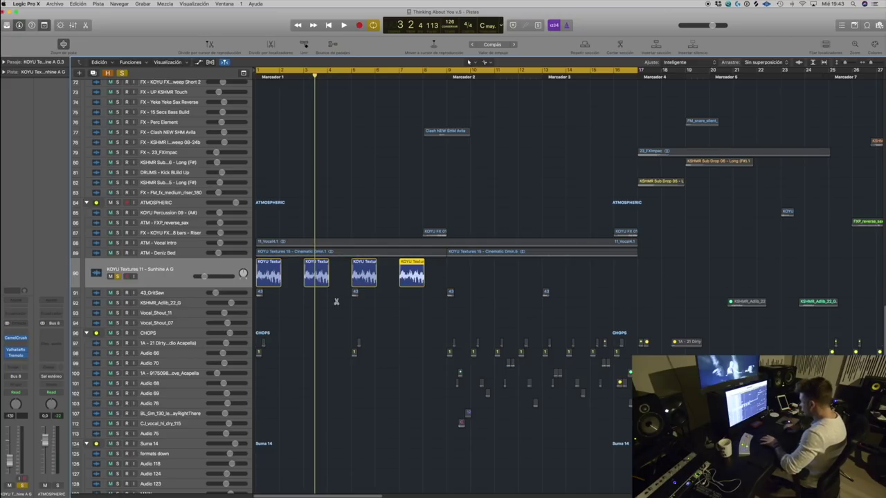
key("super+Down")
key("super+Right")
key("super+Right")
key("Return")
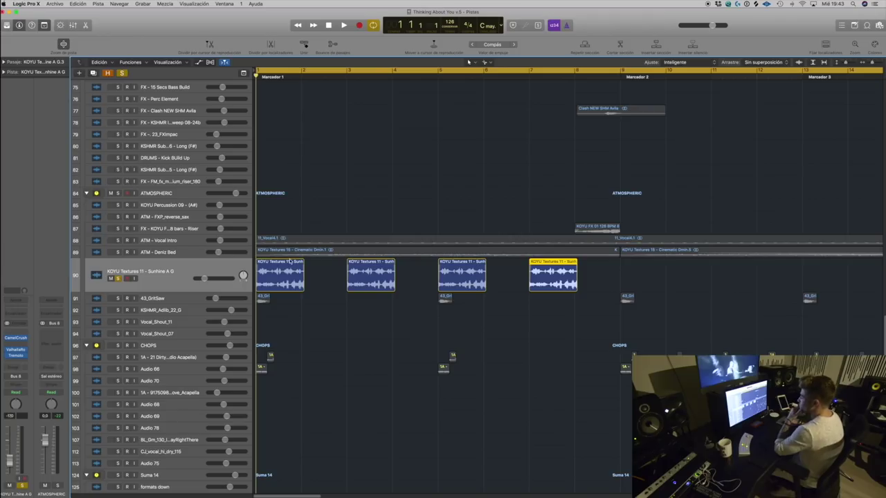
Step: Examine the Tremolo plug-in on KOYU Textures 11 - Sunhine A G, close it, and play the track
left_click(15, 355)
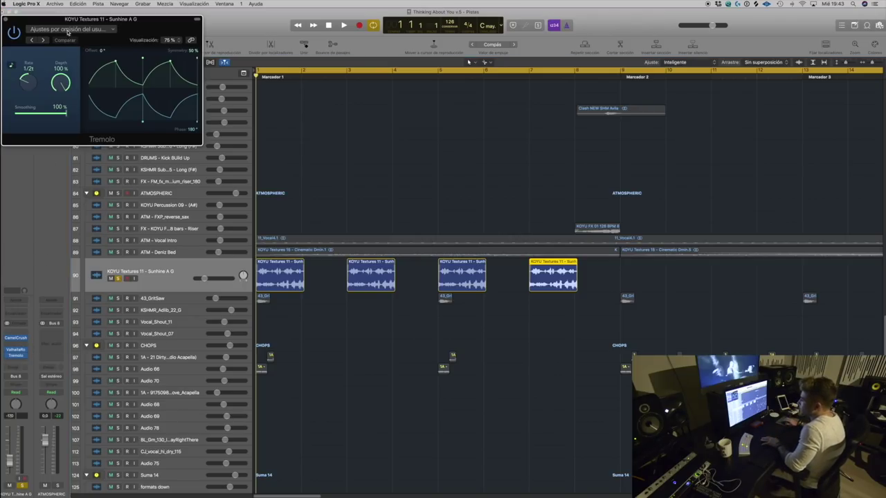
left_click_drag(71, 20, 84, 21)
left_click(20, 19)
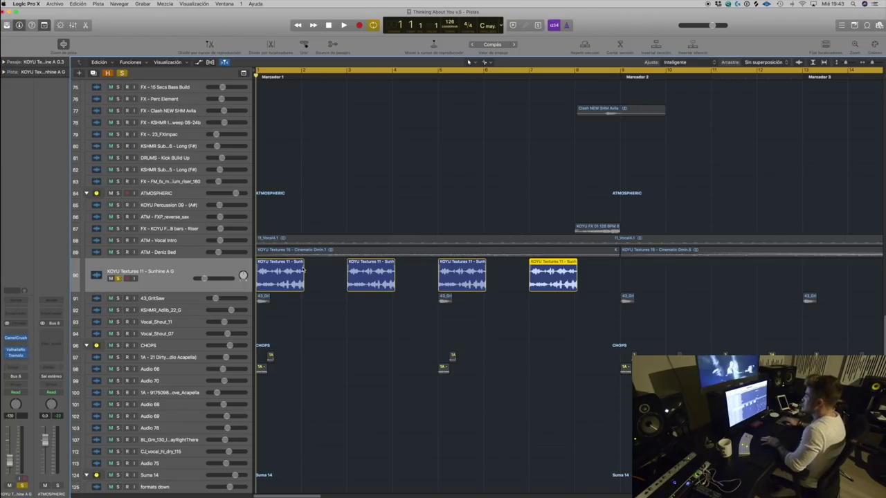
key("space")
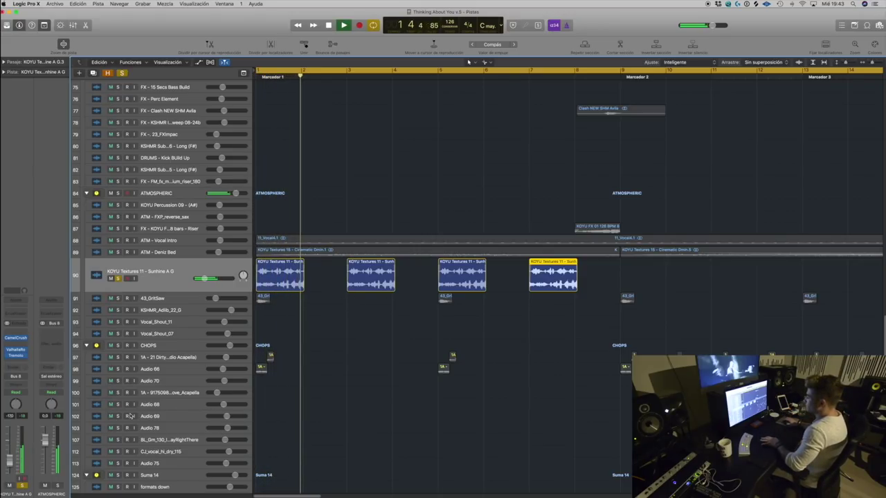
Step: Examine the ValhallaRoom and CamelCrusher settings on KOYU Textures 11 - Sunhine A G and close ValhallaRoom
left_click(15, 350)
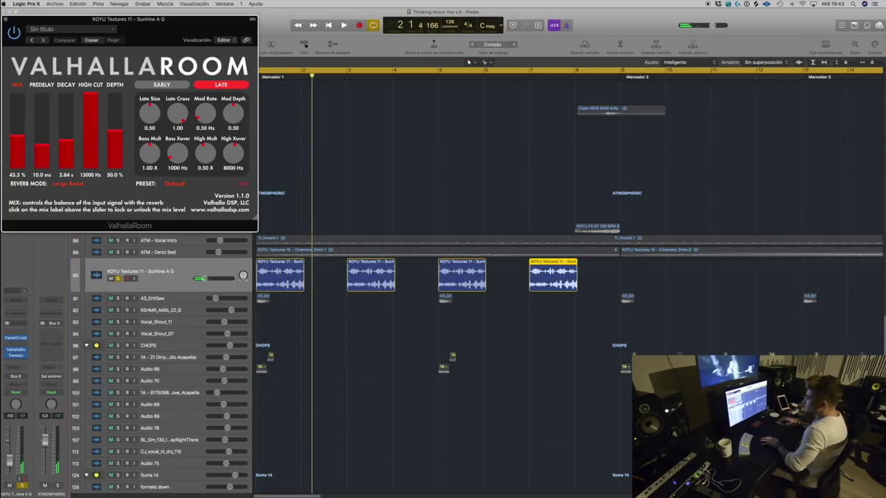
left_click(16, 336)
left_click_drag(167, 26, 310, 39)
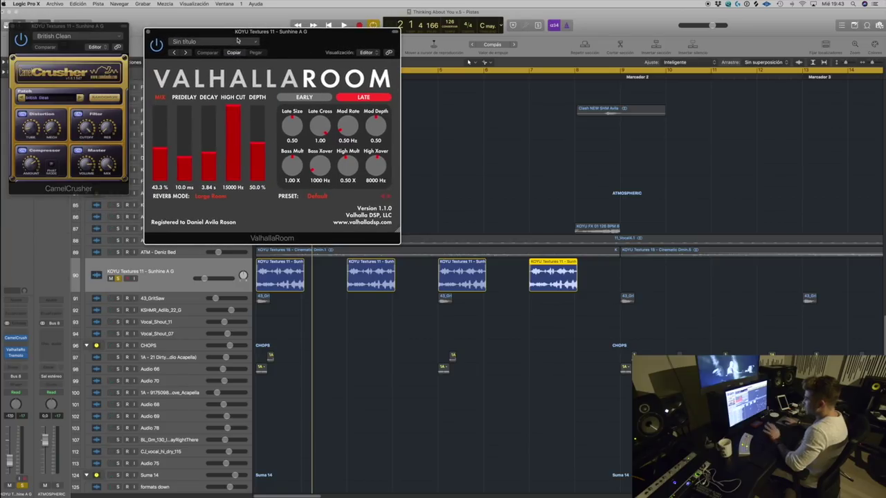
left_click(150, 31)
Step: Play KOYU Textures 11 - Sunhine A G with CamelCrusher bypassed and re-enabled to compare the sound, and hide the plug-in window
left_click_drag(97, 27, 544, 168)
key("space")
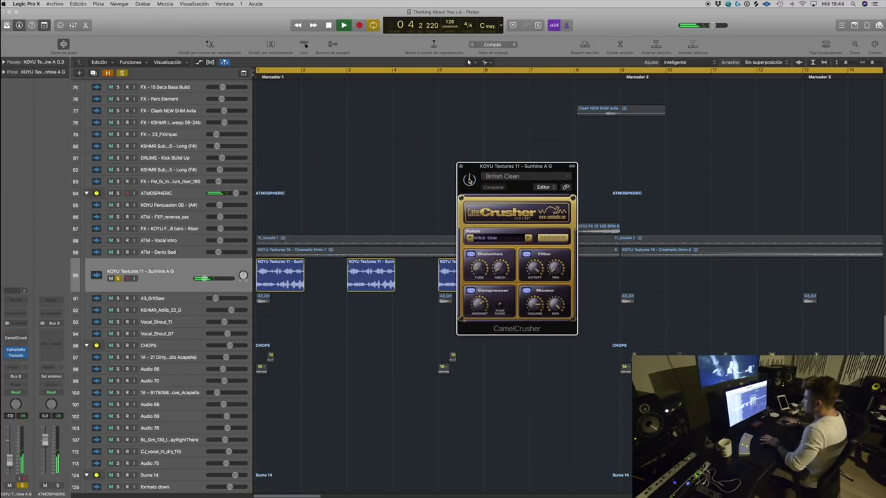
key("space")
key("space")
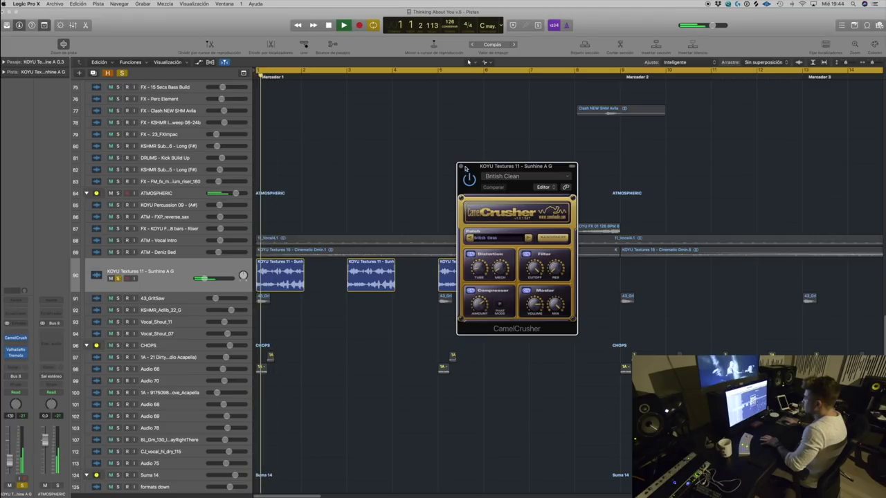
key("v")
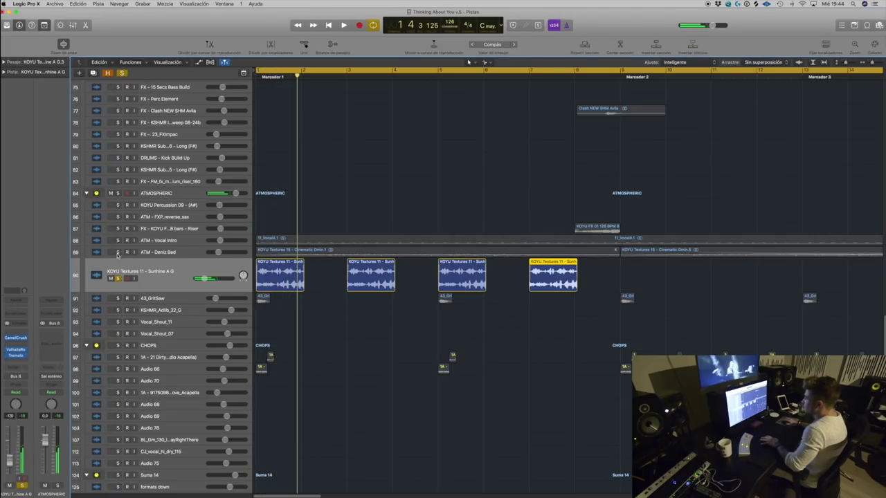
Step: Add ATM - Deniz Bed to the solo and play it together with KOYU Textures 11 - Sunhine A G
left_click(117, 253)
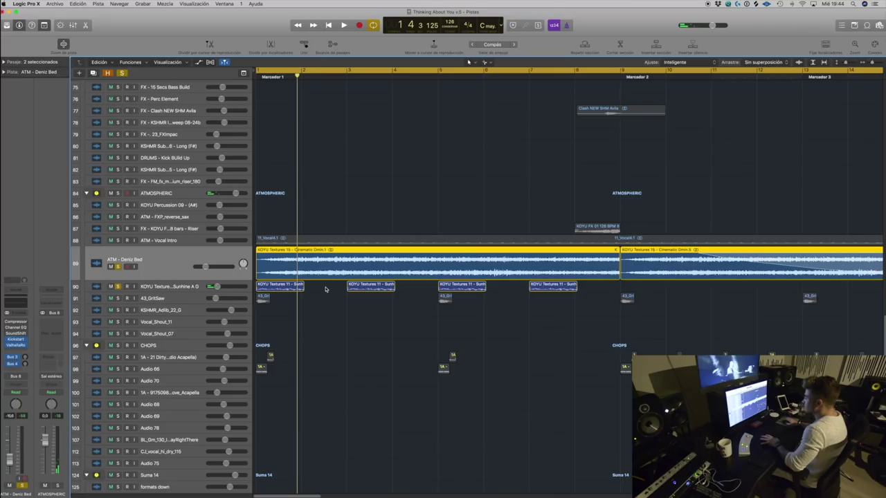
key("space")
key("super+Left")
key("super+Up")
key("super+Left")
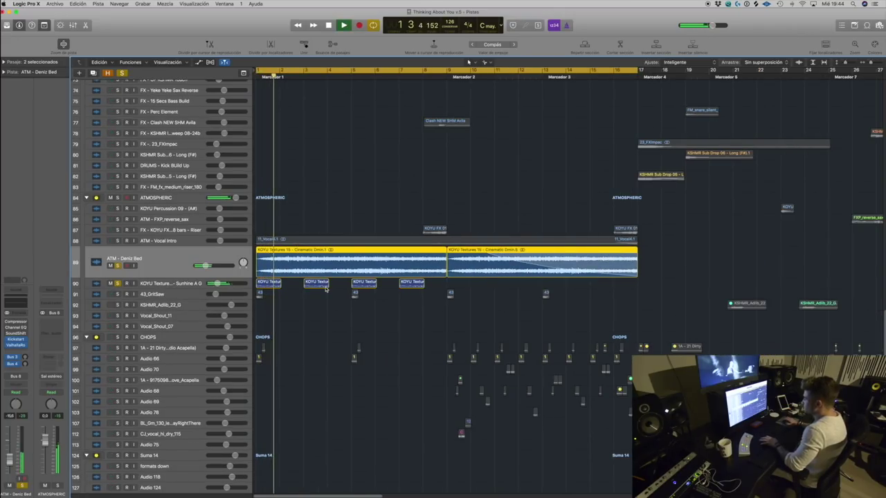
Step: Select 43_GritSaw, stop playback, and switch the solo to that track alone
left_click(166, 295)
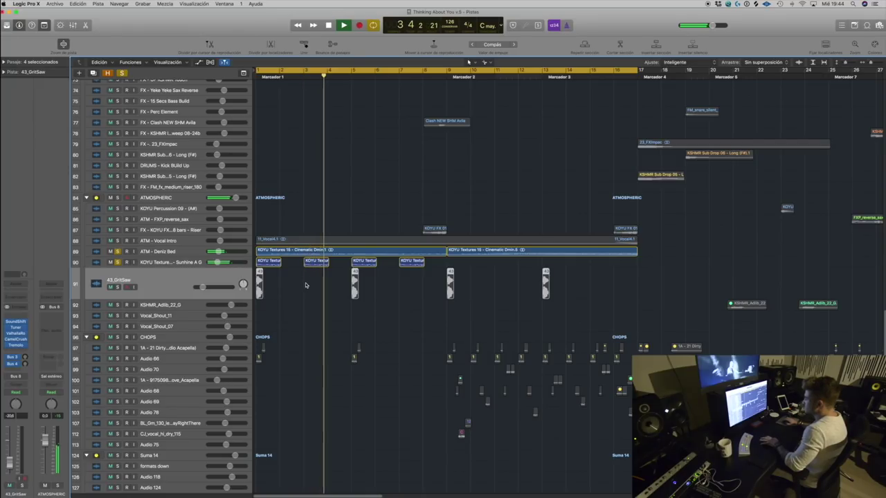
key("space")
left_click(119, 287)
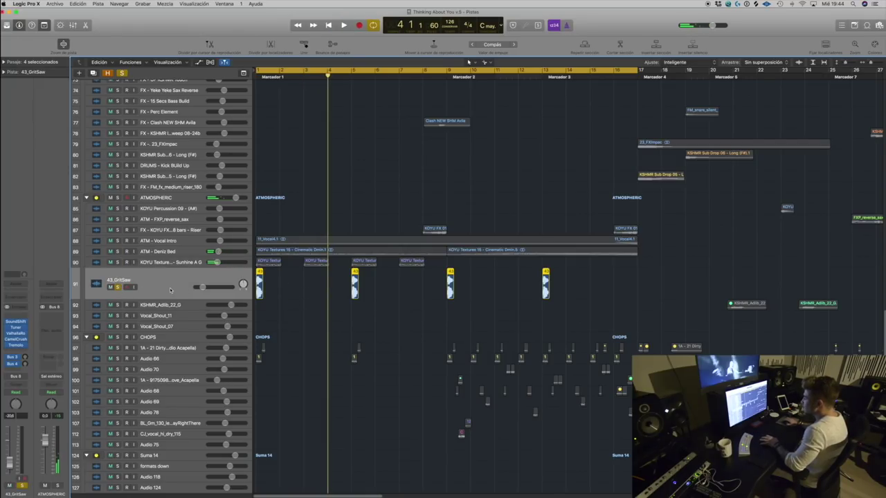
Step: Play the soloed 43_GritSaw track, stop, and return the playhead to the start of the song
key("space")
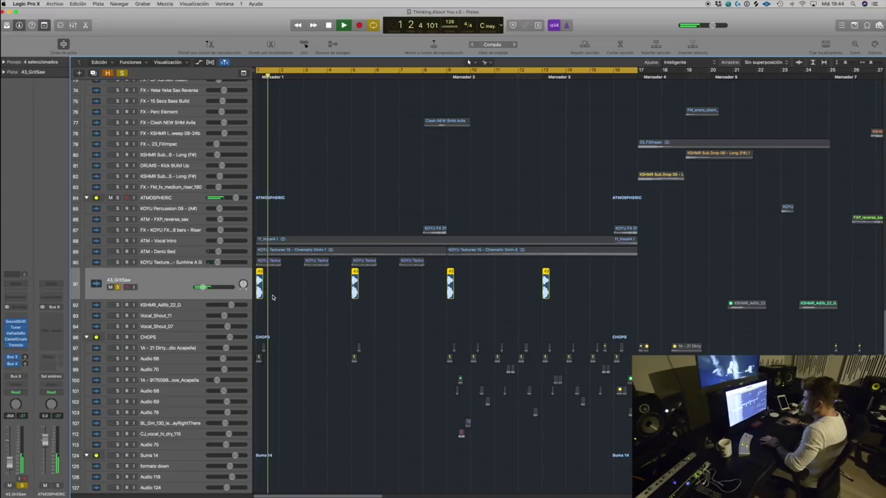
key("space")
key("super+Right")
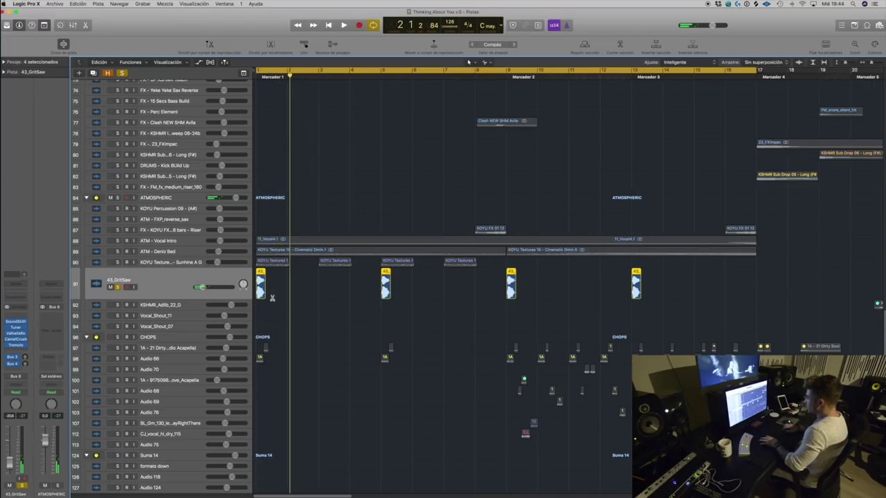
key("super+Right")
key("Return")
left_click(274, 298)
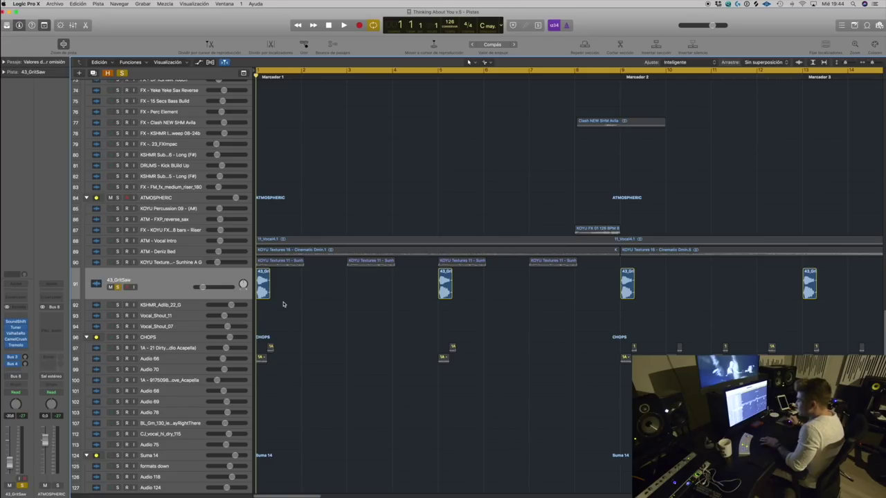
Step: Open the Tremolo on 43_GritSaw and examine its rate, depth and smoothing settings against the track's regions
left_click(16, 345)
left_click(293, 321)
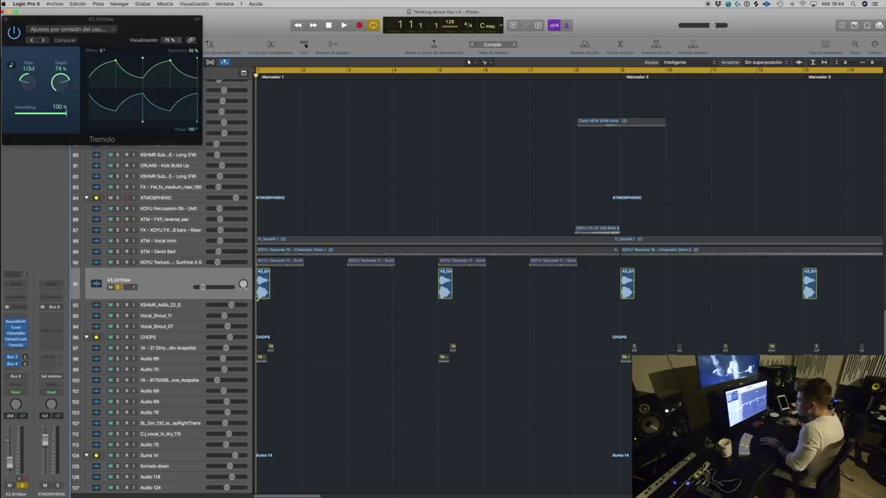
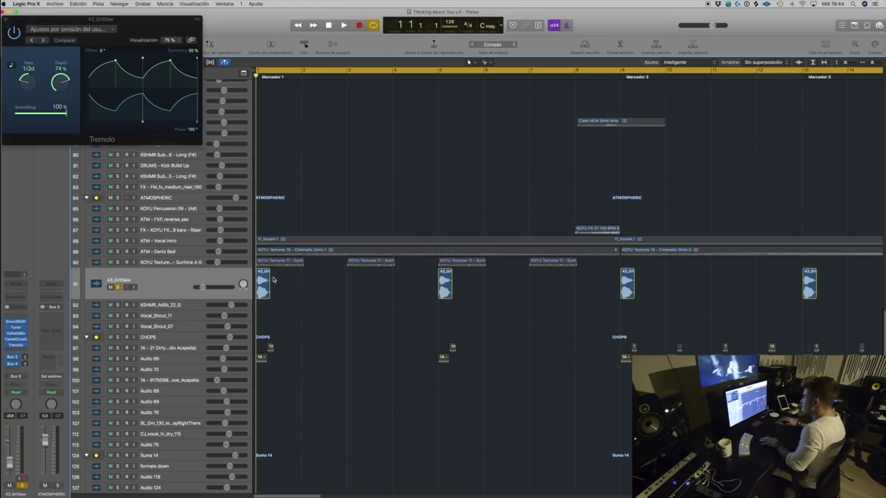
left_click_drag(284, 279, 357, 292)
left_click_drag(412, 295, 411, 296)
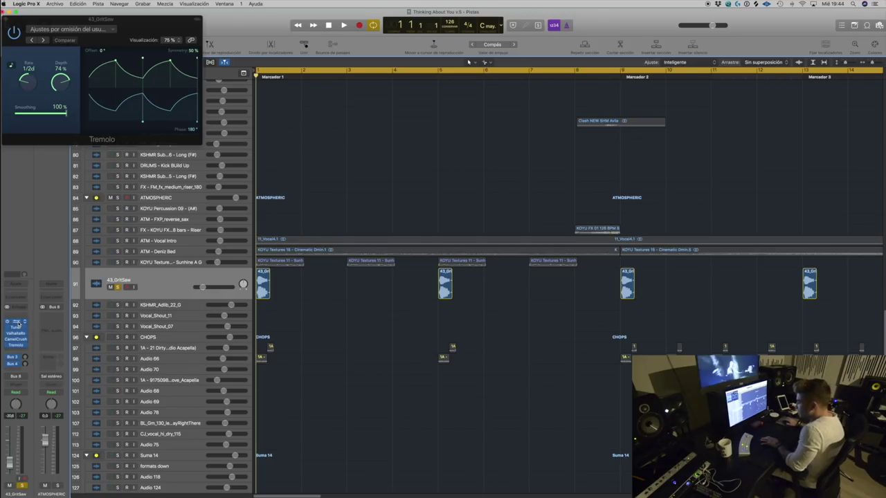
Step: Inspect SoundShifter Pitch and Tuner on 43_GritSaw, and close both plug-in windows
left_click(17, 323)
left_click_drag(51, 150, 91, 138)
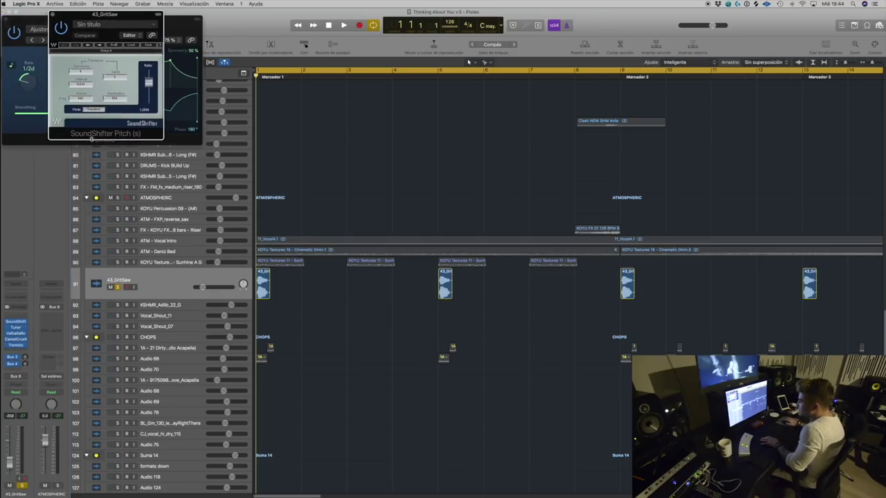
left_click(317, 299)
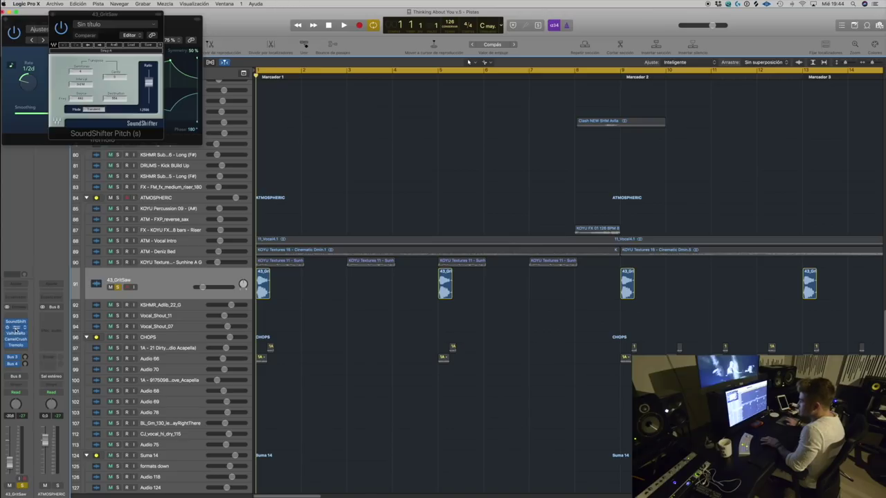
left_click(16, 328)
left_click_drag(146, 12, 418, 39)
left_click(287, 36)
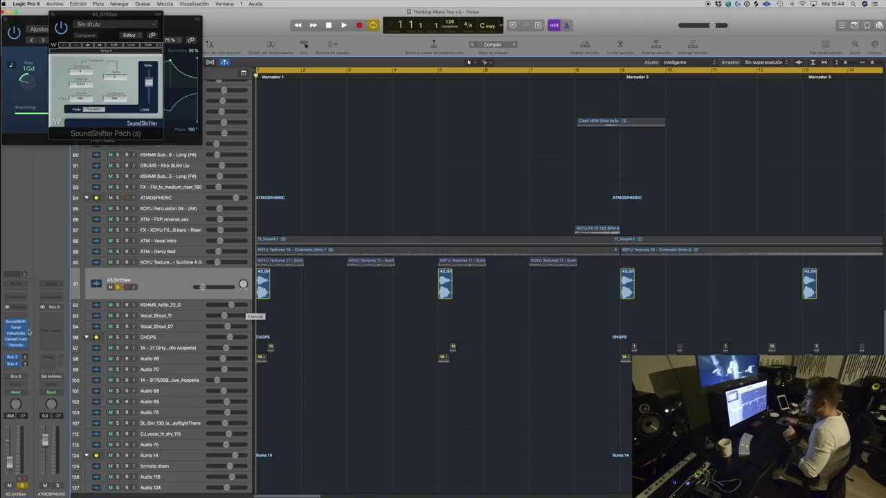
left_click(52, 14)
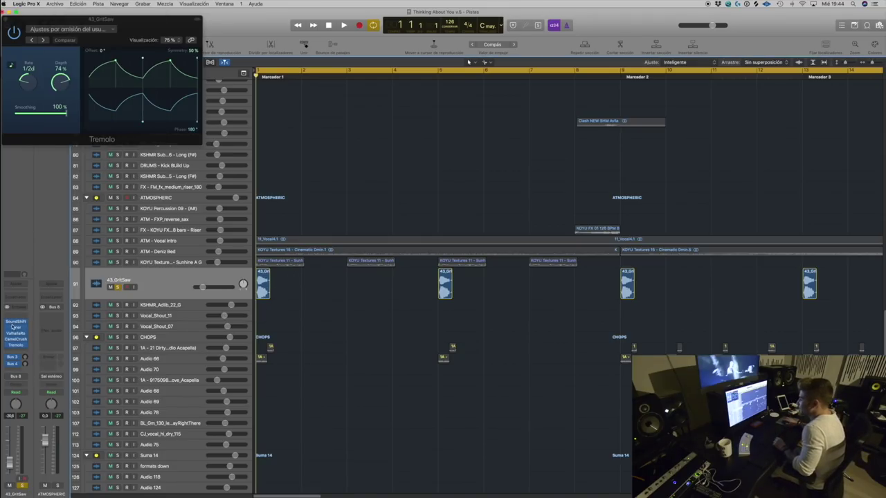
Step: Inspect ValhallaRoom and CamelCrusher on 43_GritSaw, and close all of the track's open plug-in windows
left_click(14, 333)
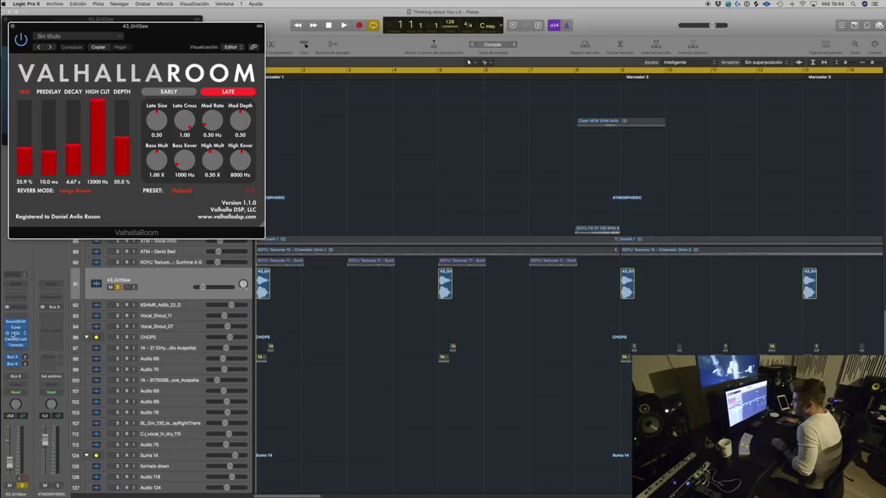
left_click(15, 339)
left_click(20, 33)
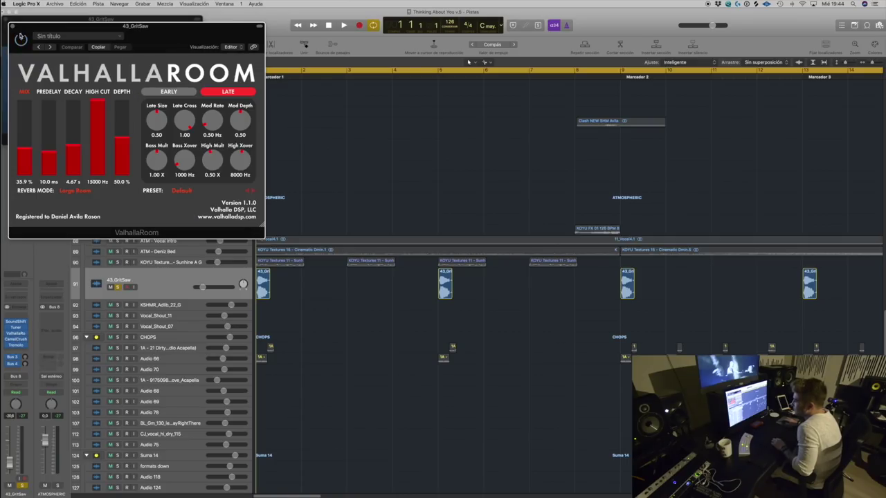
left_click(12, 26)
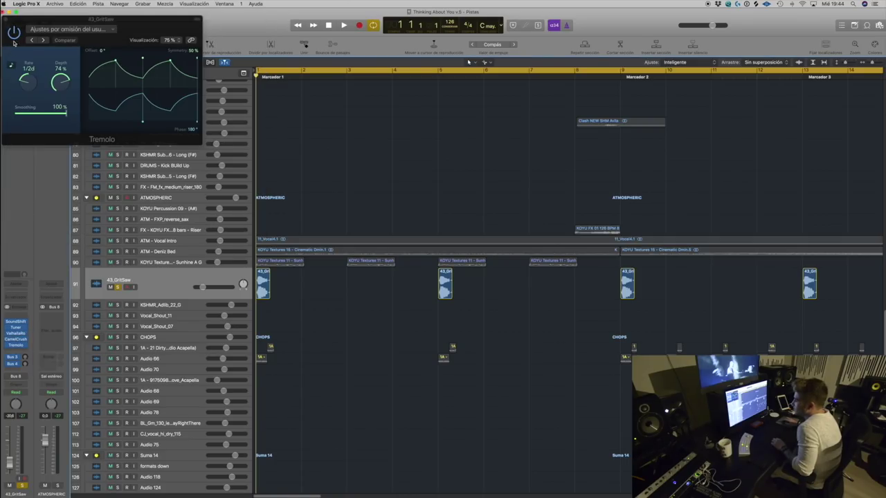
left_click(4, 20)
left_click(6, 20)
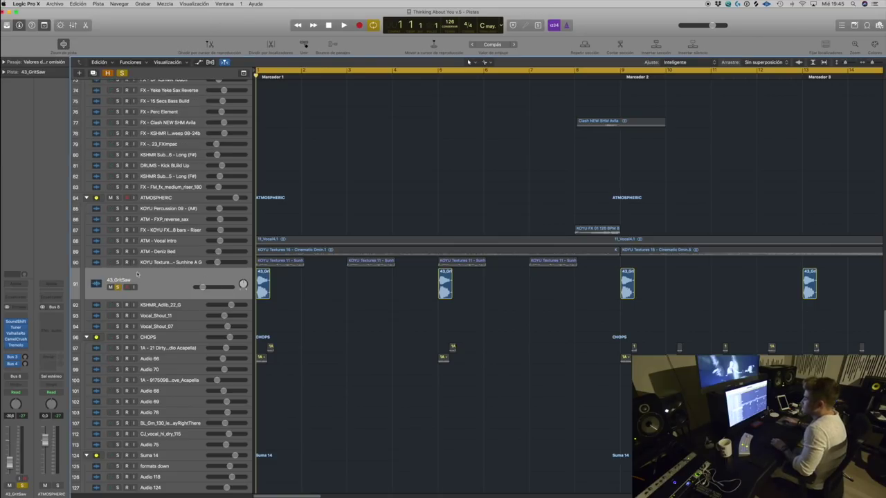
Step: Add ATM - Deniz Bed and KOYU Textures 11 - Sunhine A G to the solo and play them with 43_GritSaw
left_click_drag(119, 262, 119, 251)
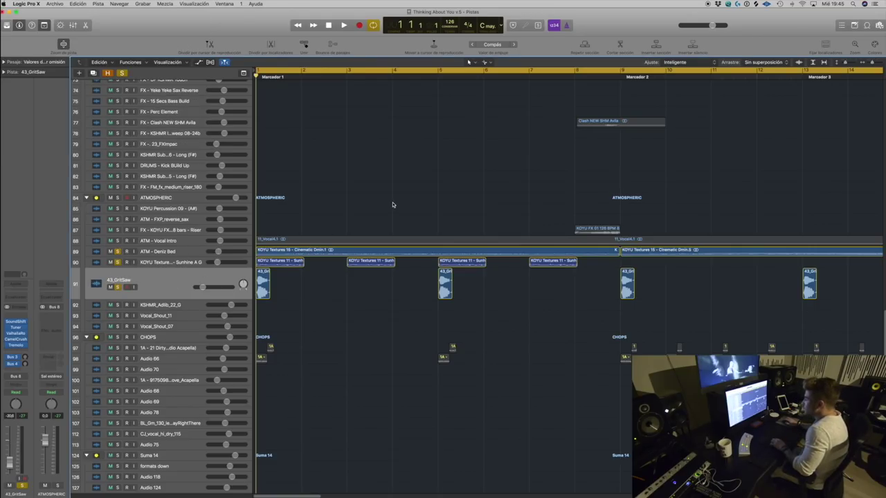
key("space")
key("super+Left")
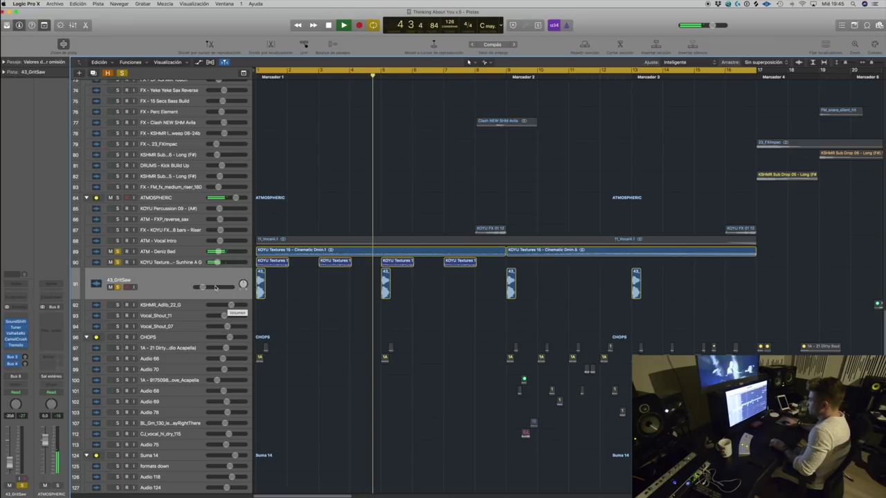
Step: Select ATM - Vocal Intro and switch the solo to that track alone
left_click(188, 241)
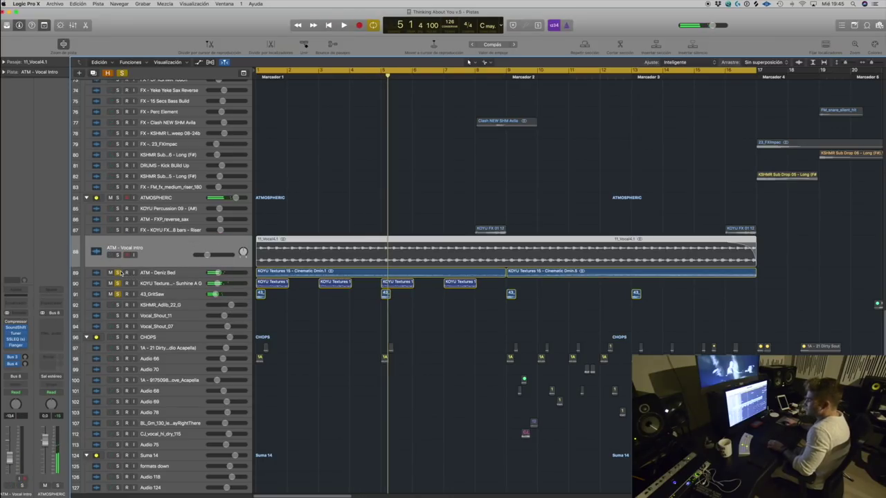
left_click(118, 273)
left_click(118, 254)
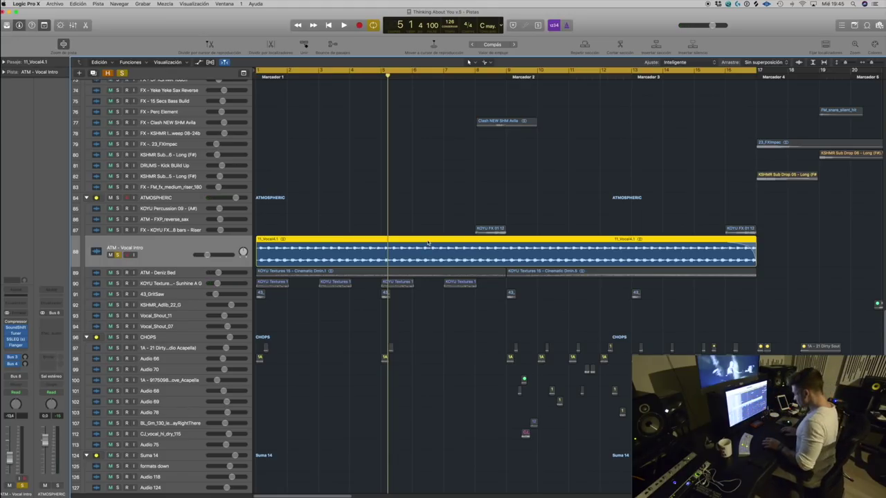
Step: Play the soloed ATM - Vocal Intro from the start of the song and stop playback
key("super+Right")
key("Return")
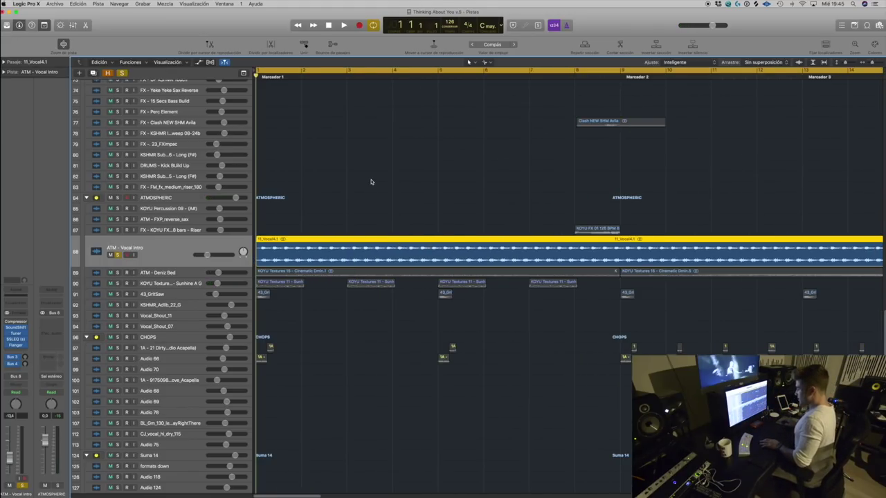
left_click(370, 182)
key("space")
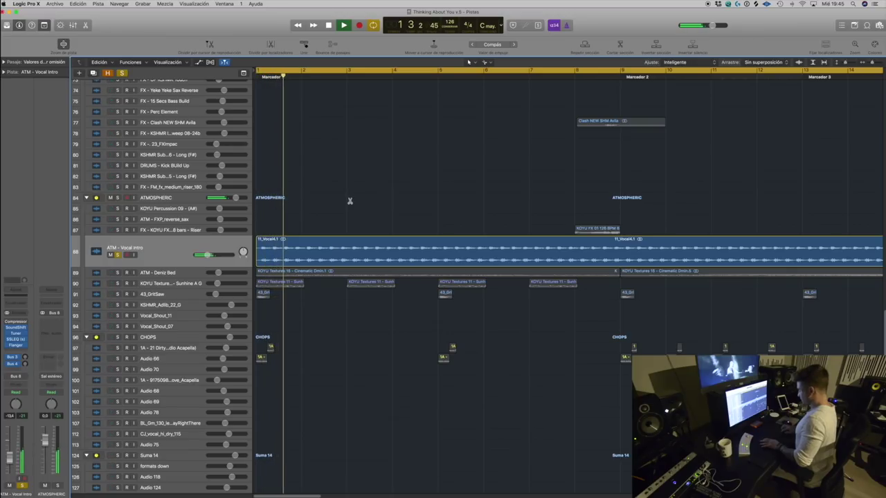
key("super+Left")
key("super+Left")
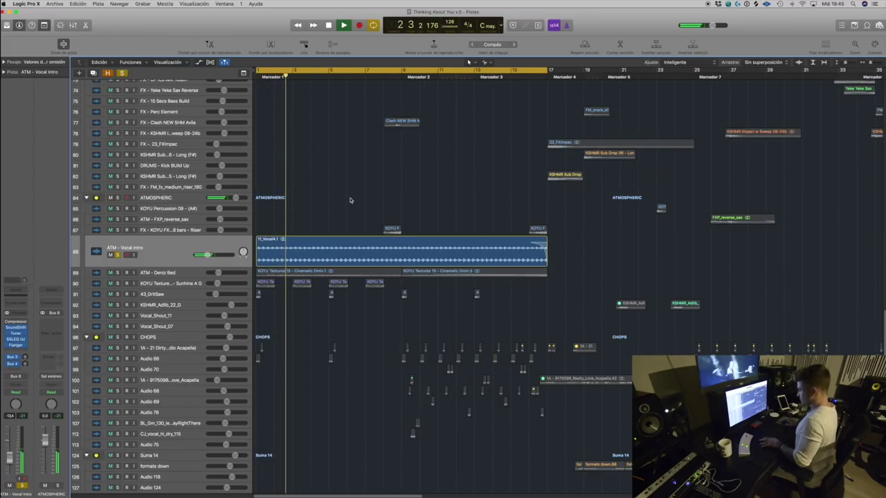
key("space")
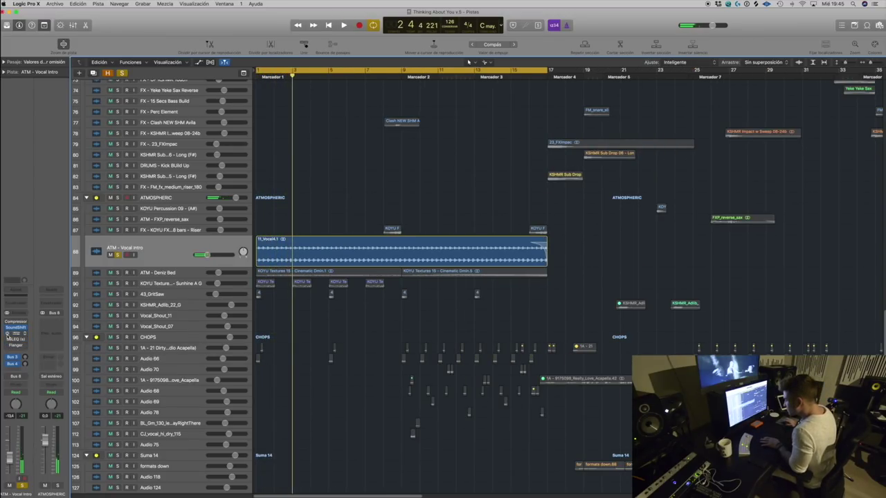
Step: Open SoundShifter Pitch and SSLEQ on ATM - Vocal Intro and place their windows apart to examine the settings
left_click(25, 333)
left_click(18, 329)
left_click(18, 328)
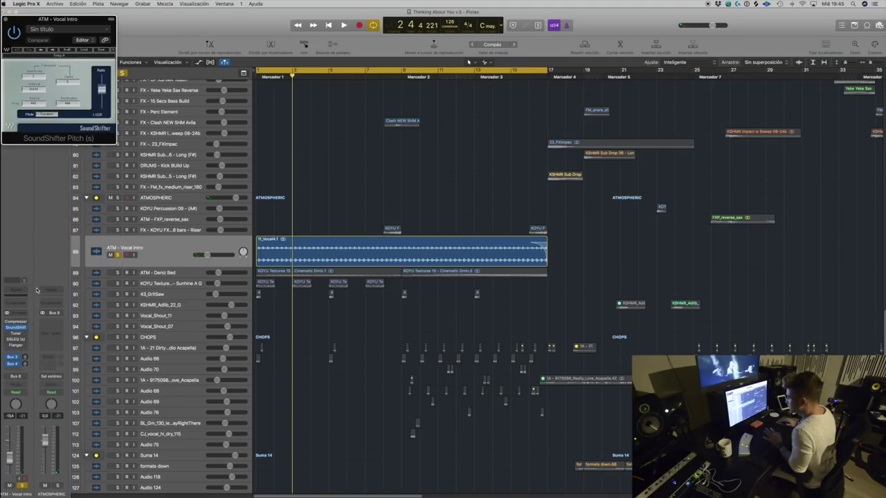
left_click(9, 339)
left_click(24, 339)
left_click(18, 339)
left_click(17, 339)
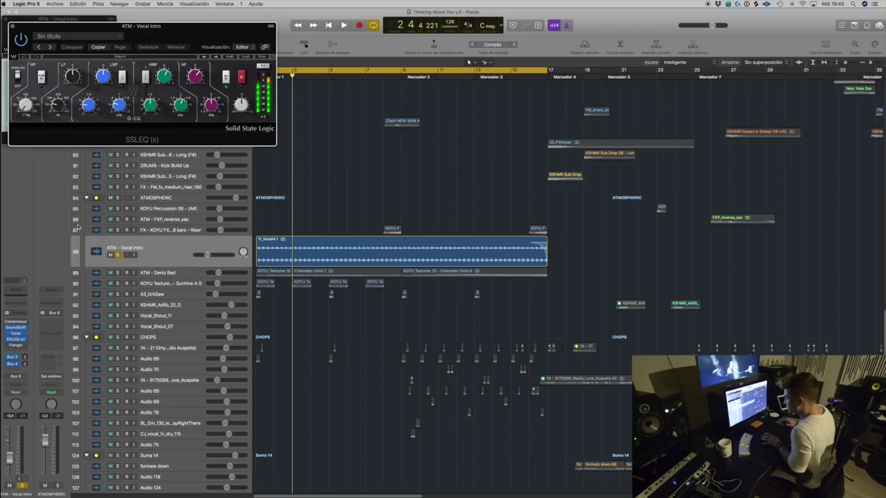
left_click_drag(158, 31, 307, 47)
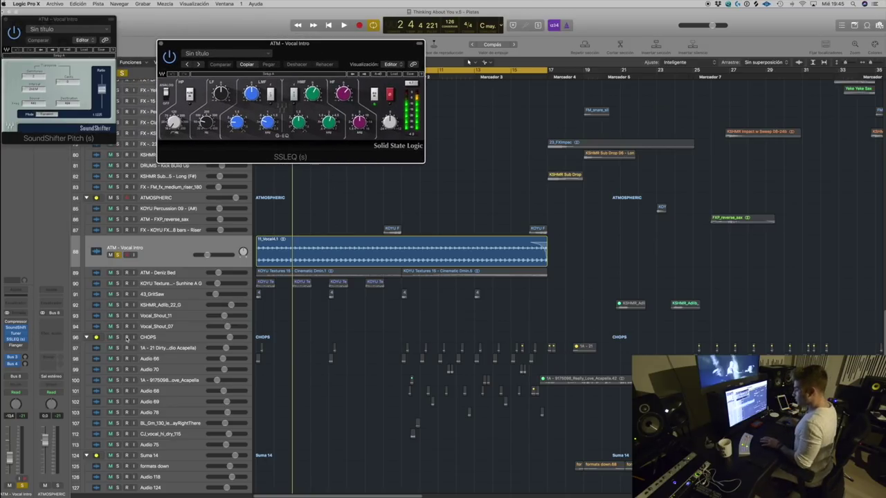
Step: Open the Flanger on ATM - Vocal Intro and play the track with it bypassed and re-enabled to compare
left_click(14, 346)
key("space")
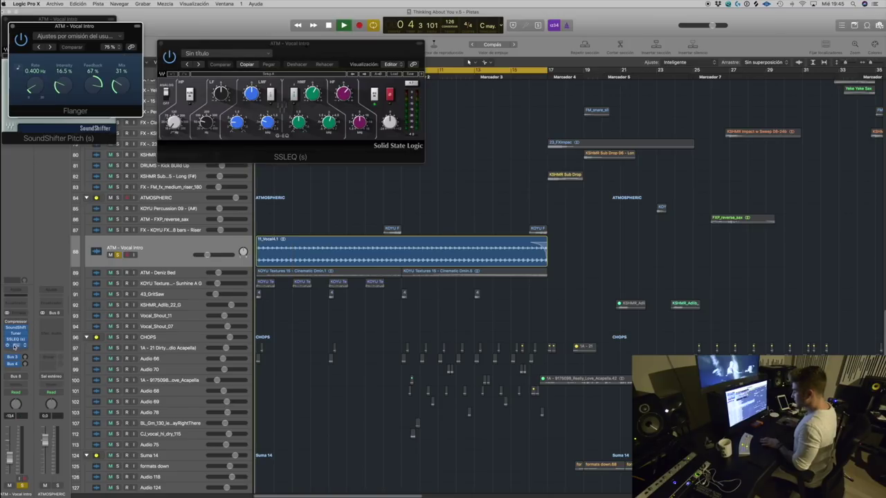
left_click(9, 346)
left_click(8, 347)
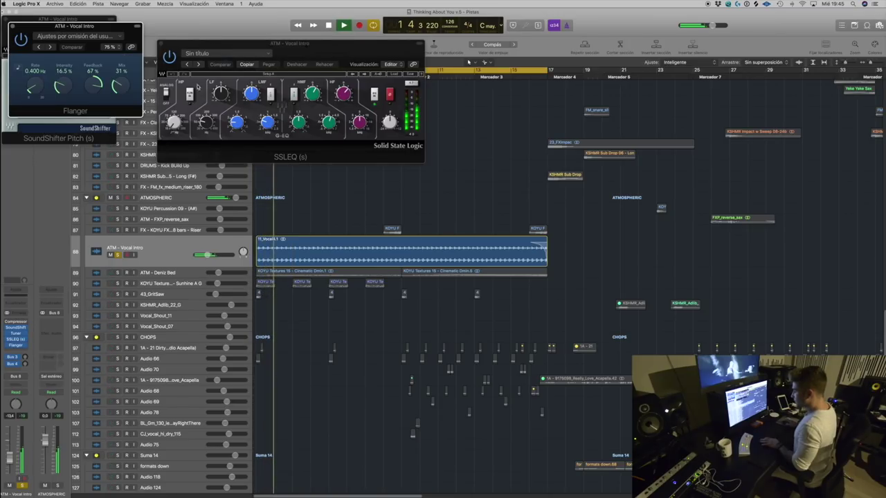
Step: Stop playback and close the SSLEQ, Flanger and SoundShifter Pitch windows of ATM - Vocal Intro
left_click(162, 44)
key("space")
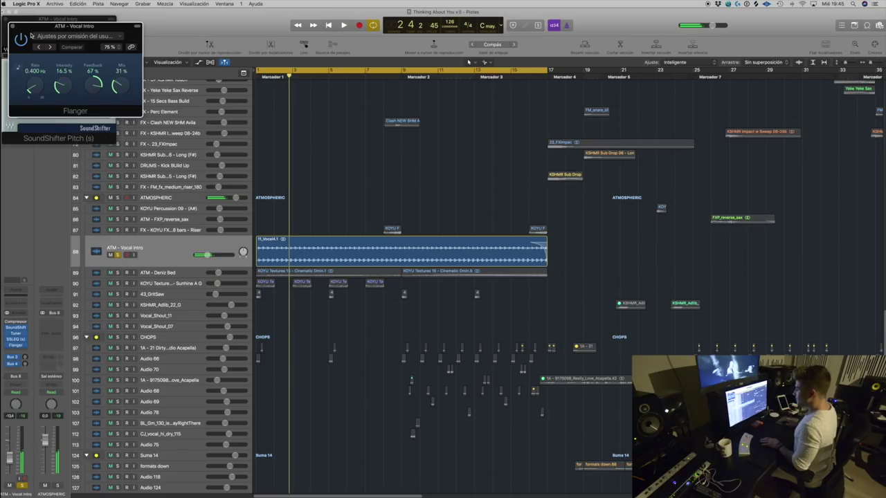
left_click_drag(11, 29, 165, 42)
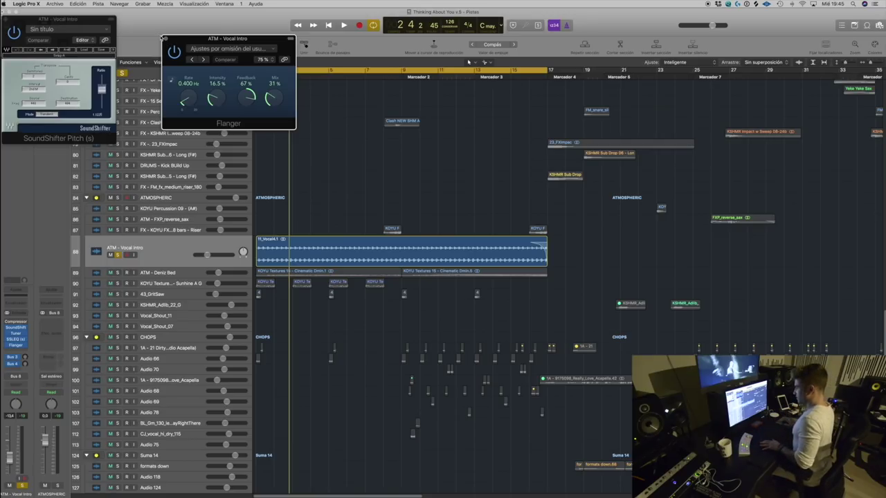
left_click(166, 38)
left_click(6, 19)
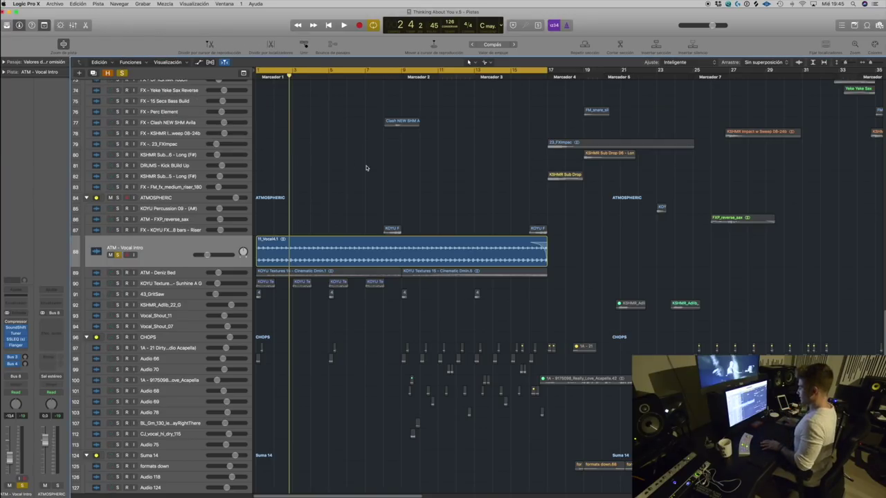
Step: Add ATM - Deniz Bed, KOYU Textures 11 - Sunhine A G and 43_GritSaw to the solo and play them with ATM - Vocal Intro
left_click_drag(118, 272, 118, 294)
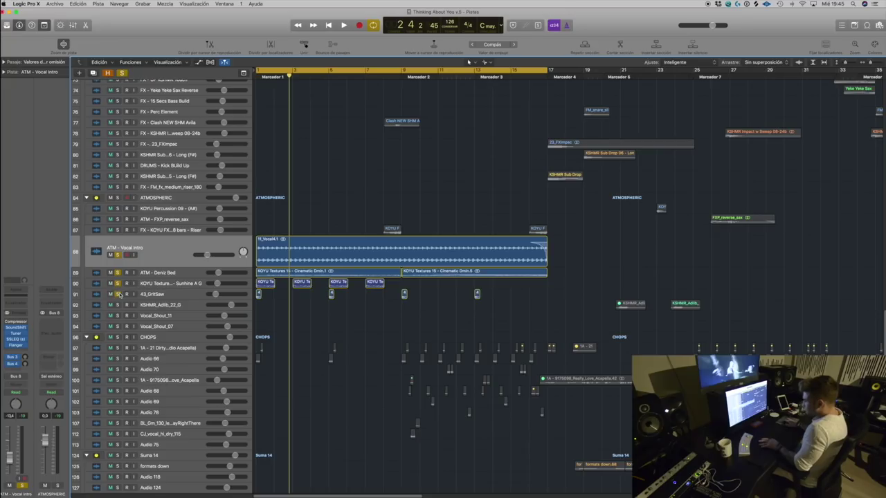
key("super+Left")
key("super+Up")
key("space")
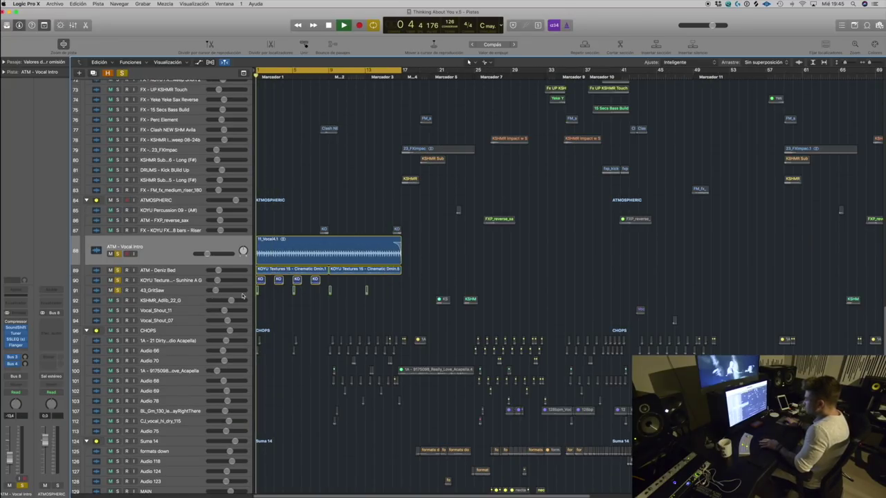
Step: Select FX - KOYU FX 01 126 BPM 8 bars - Riser, stop playback, and switch the solo to that track alone
left_click(195, 231)
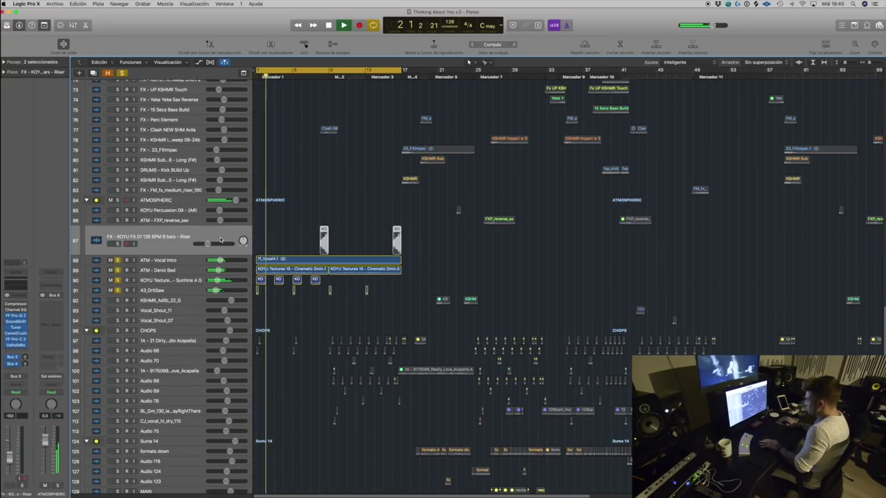
key("super+Right")
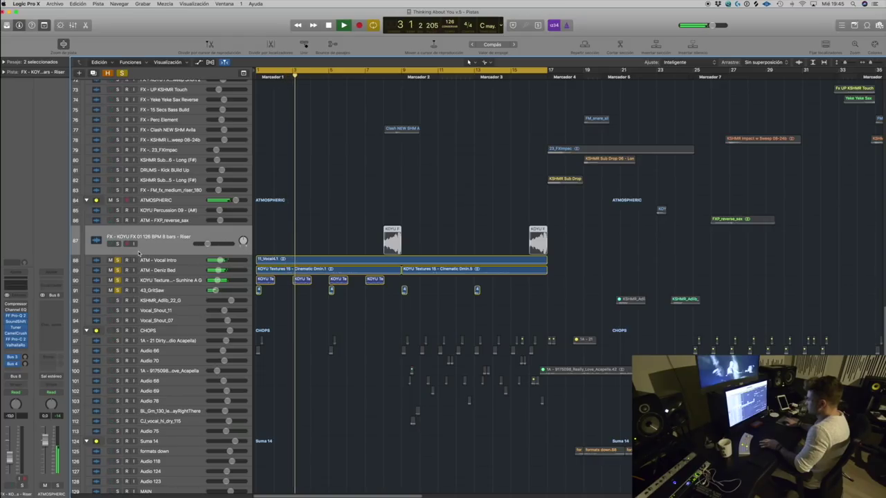
key("space")
left_click(118, 243)
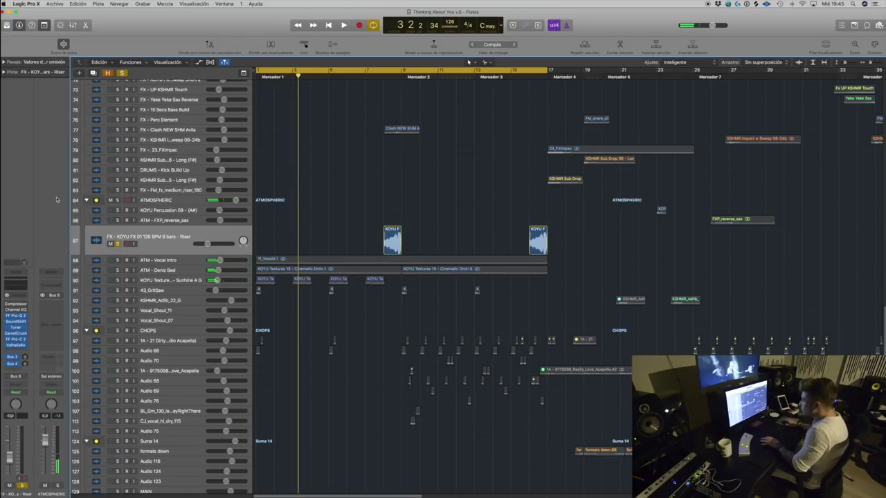
Step: Move the playhead to bar 7 and play the soloed KOYU FX 01 riser through its first region
key("super+Right")
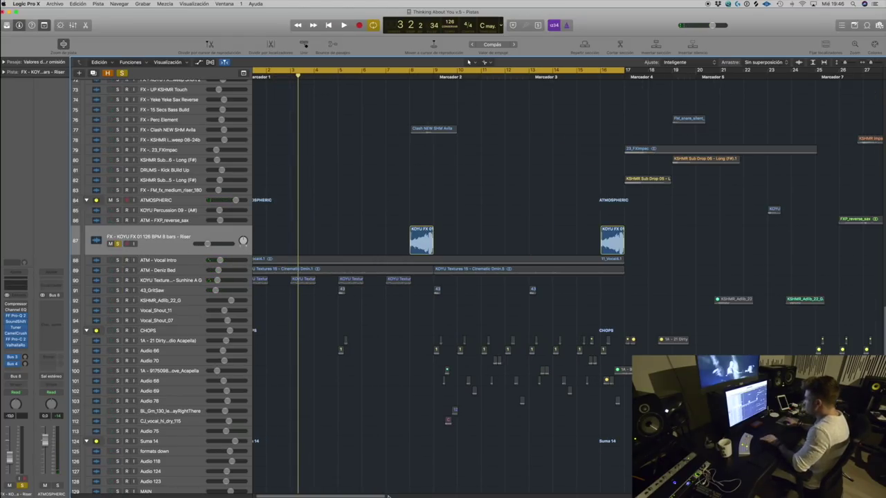
scroll(398, 449, "right", 3)
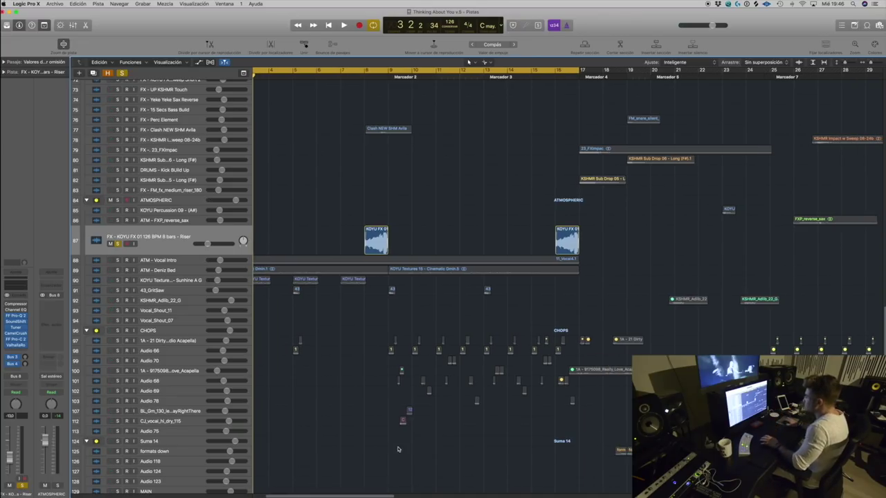
left_click(353, 77)
scroll(377, 81, "left", 3)
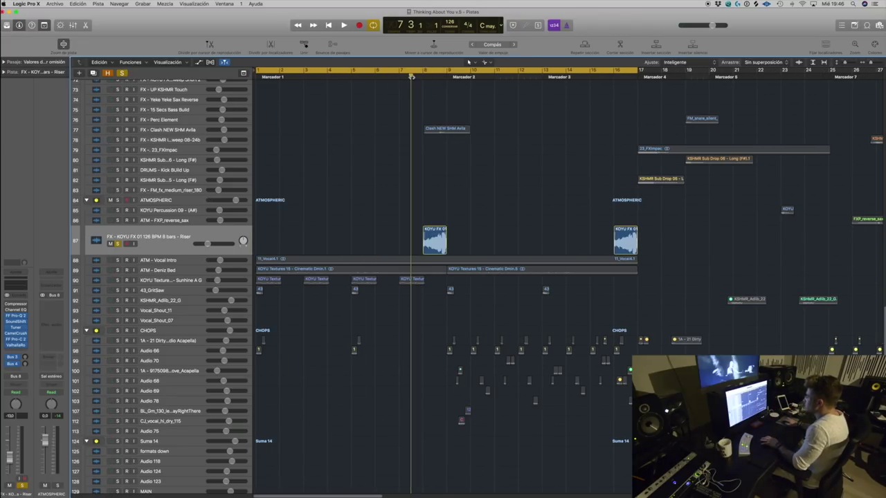
key("space")
key("super+Right")
key("super+Right")
key("super+Right")
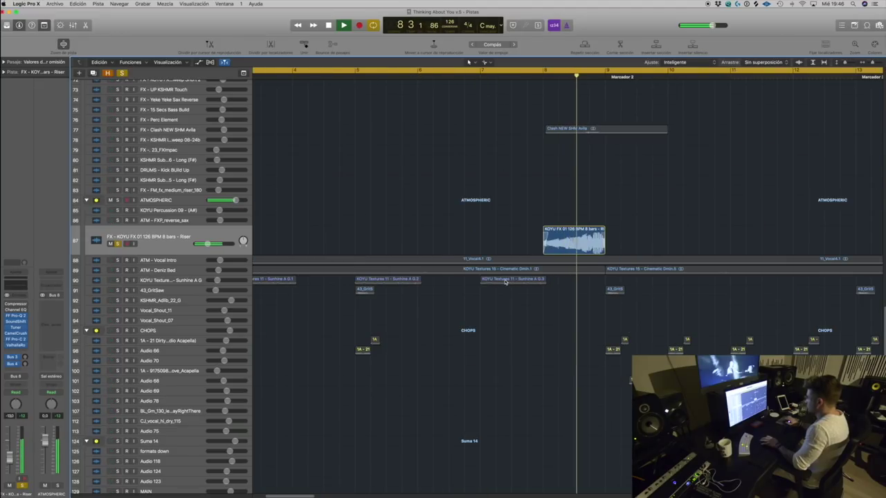
key("super+Left")
key("super+Left")
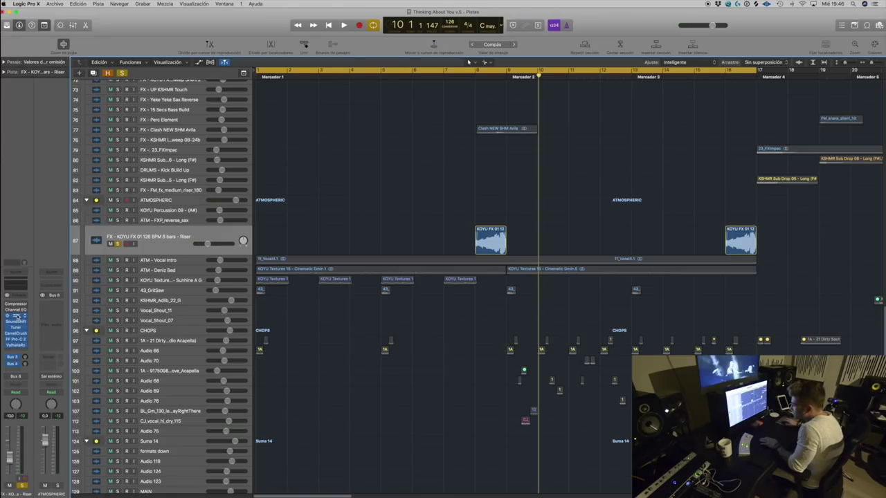
Step: Examine the riser track's FF Pro-Q 2, FF Pro-C 2 and first region's waveform up close, then close both plug-in windows
left_click(17, 315)
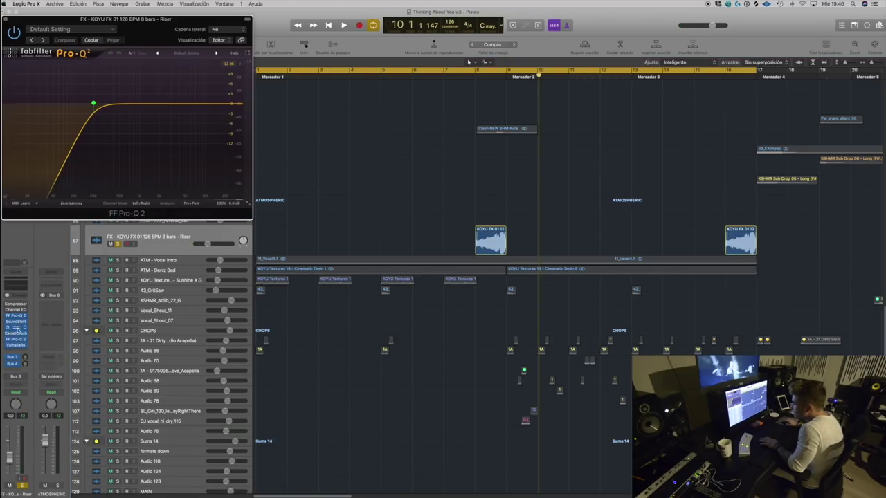
left_click(15, 340)
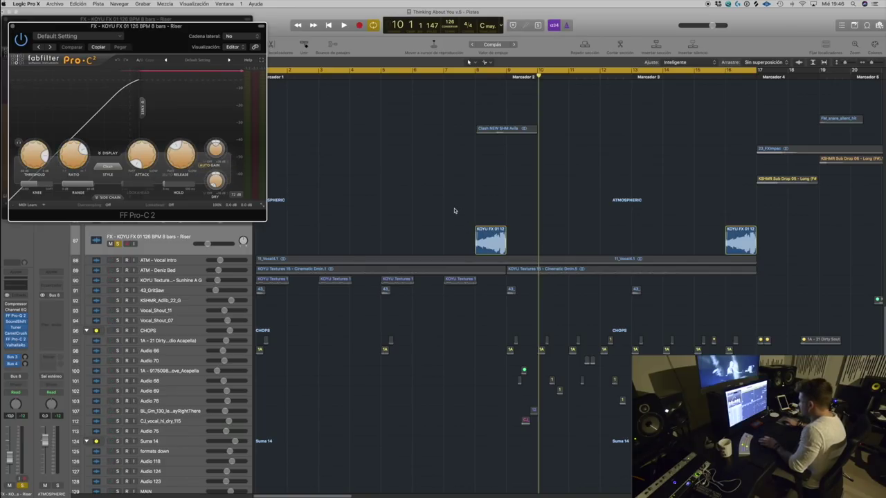
left_click(488, 238)
key("z")
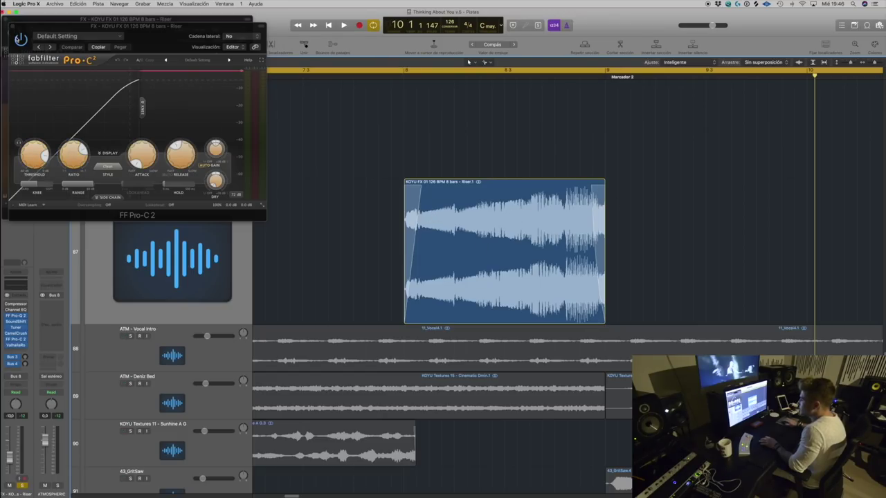
left_click(12, 27)
left_click(6, 19)
key("z")
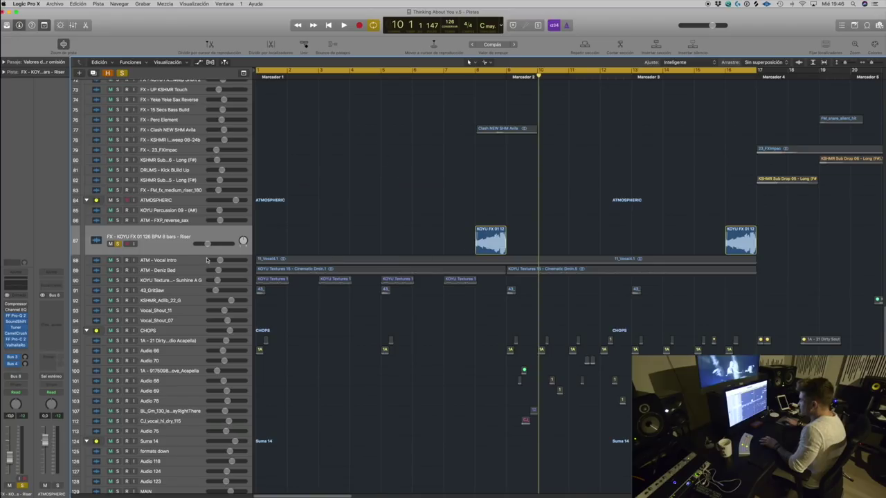
Step: Take the KOYU FX 01 riser track out of solo and turn off the cycle
key("super+Left")
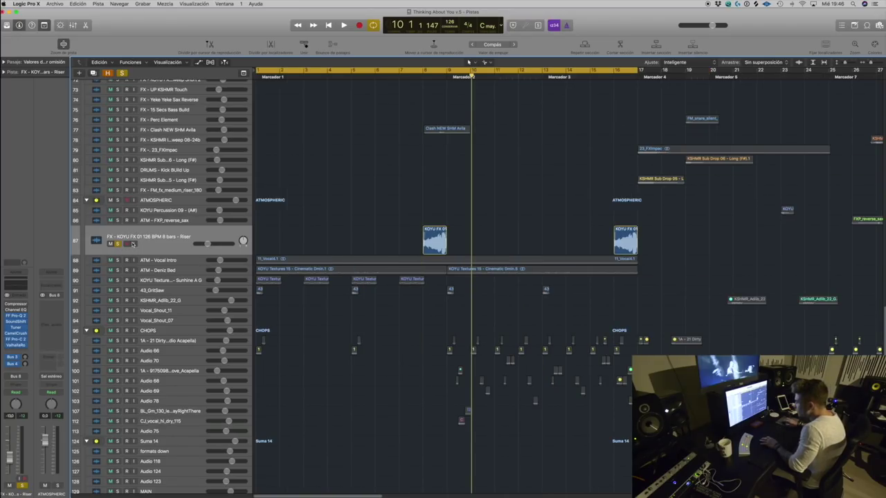
key("super+Left")
key("super+Left")
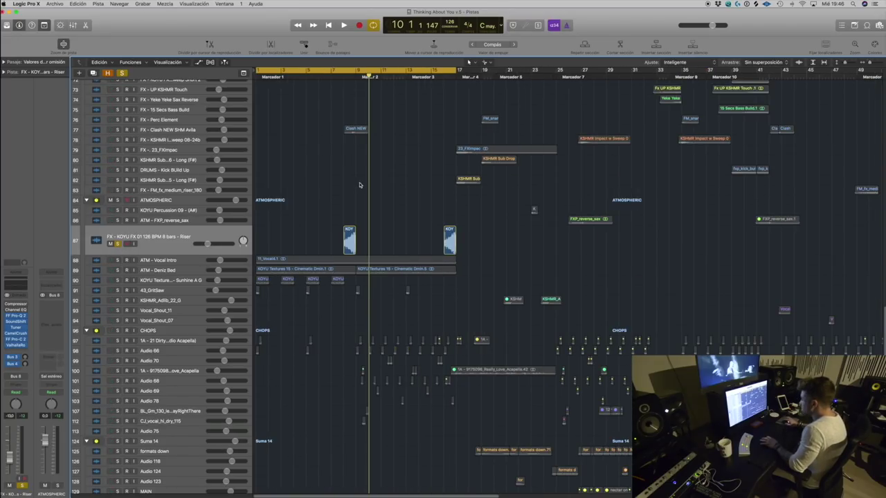
left_click(117, 244)
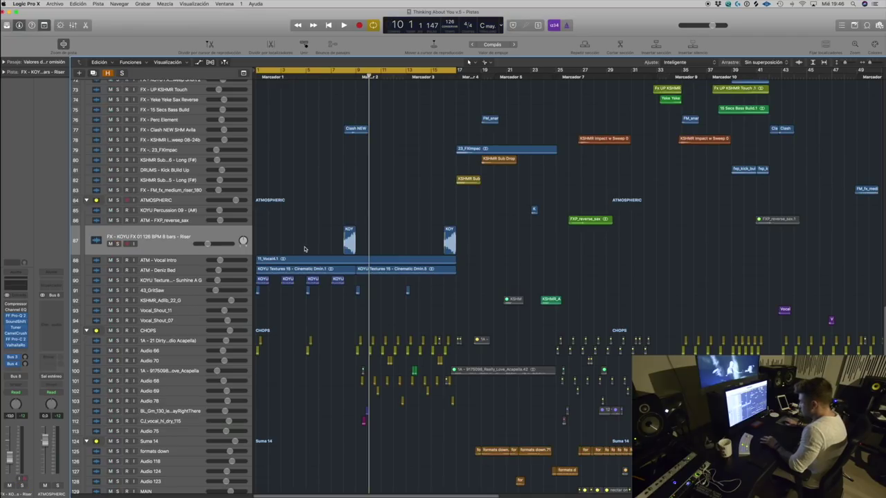
key("c")
Step: Select KSHMR_Adlib_22_G, solo it and play it from shortly before its active region near bar 24
left_click(199, 303)
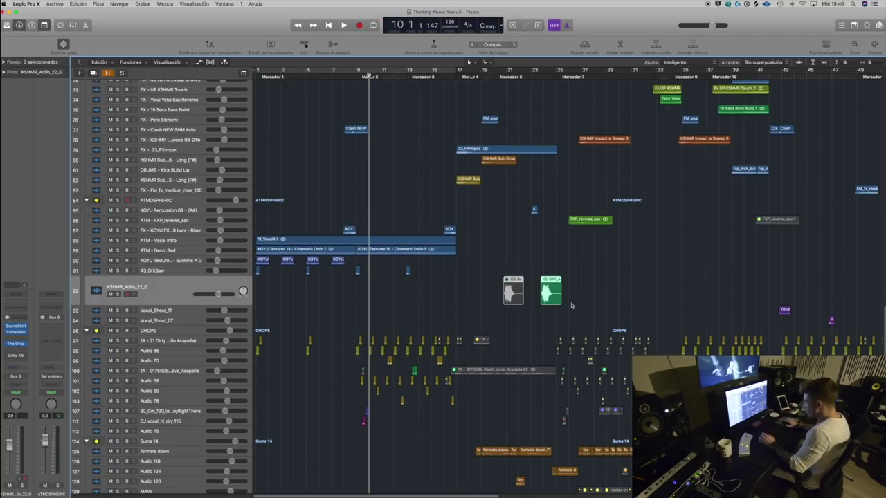
key("super+Up")
key("super+Left")
key("super+Left")
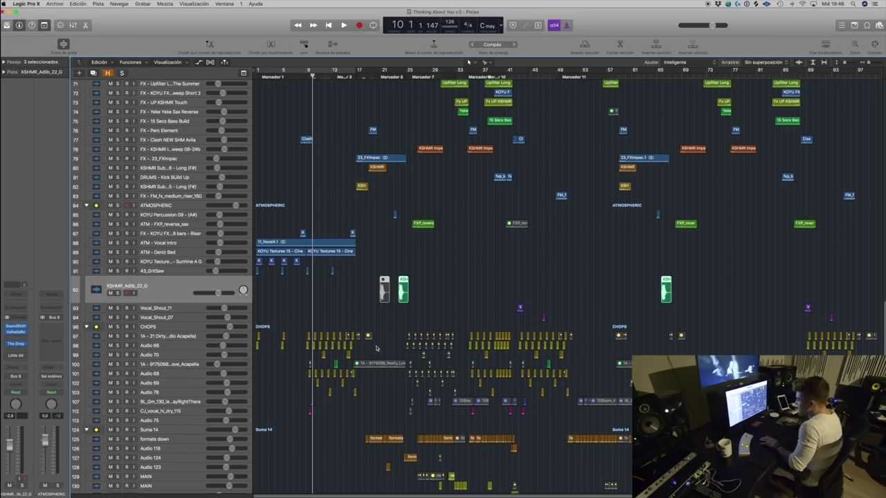
left_click(118, 293)
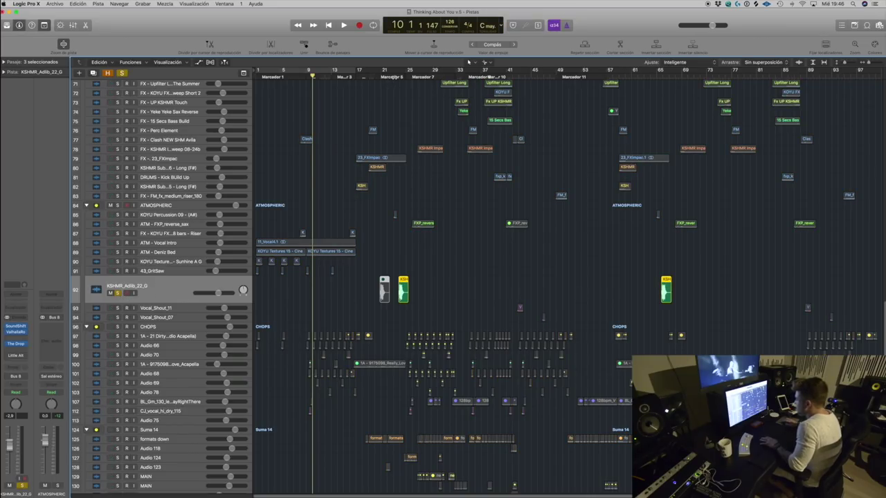
left_click(395, 78)
key("super+Right")
key("super+Right")
key("space")
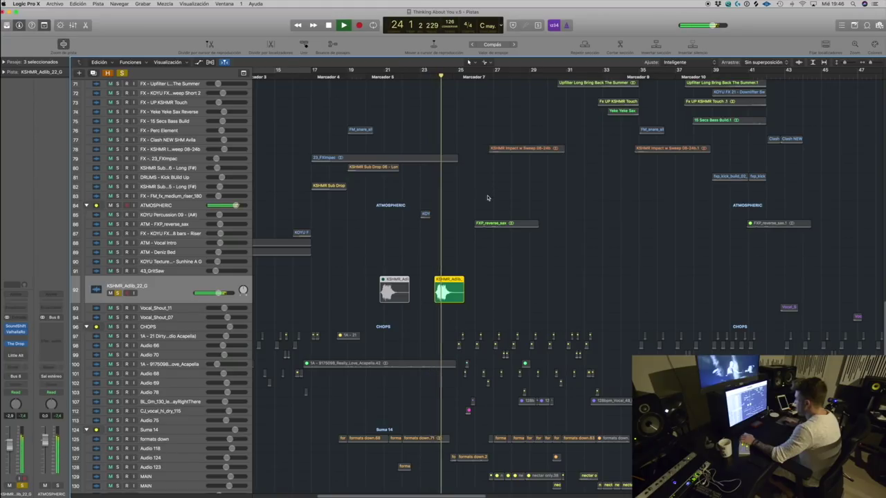
Step: Stop playback, select Vocal_Shout_11 and add it and Vocal_Shout_07 to the solo
key("super+Left")
key("super+Left")
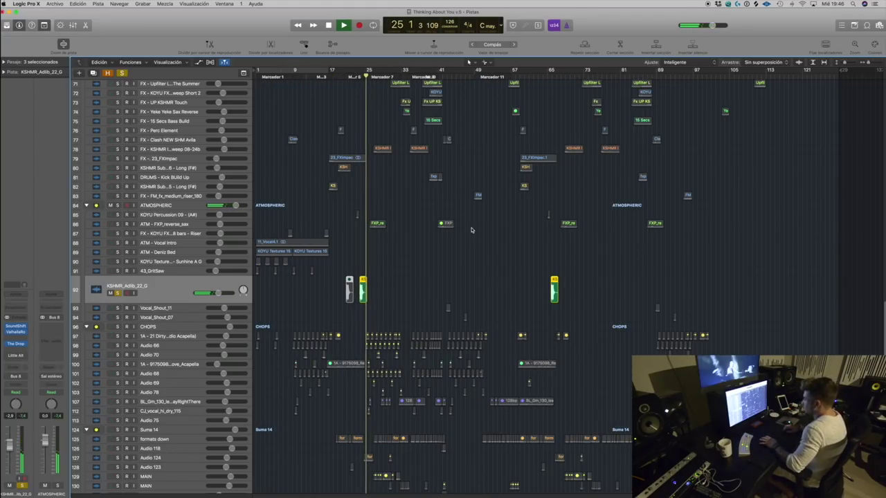
left_click(168, 304)
key("space")
left_click_drag(118, 303, 119, 319)
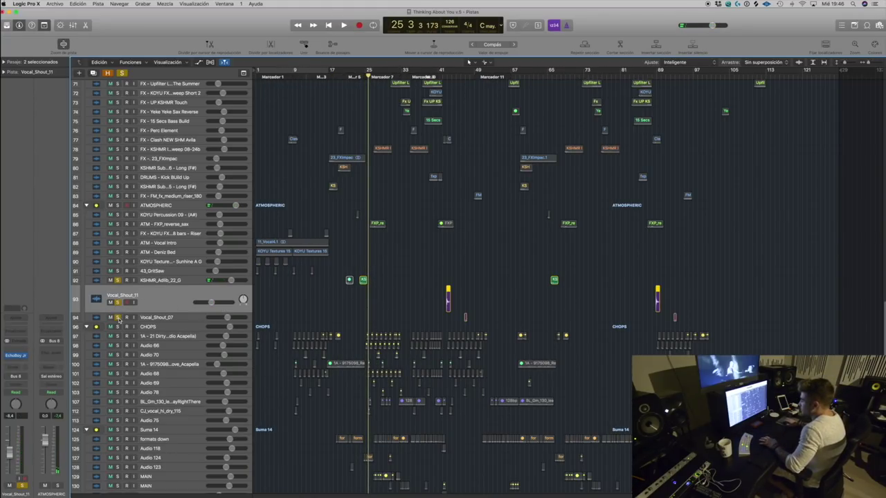
Step: Play the soloed vocal shouts from bar 42, jump ahead to the Vocal_Shout_07 region near bar 47, and stop playback
left_click(443, 75)
key("super+Right")
key("super+Right")
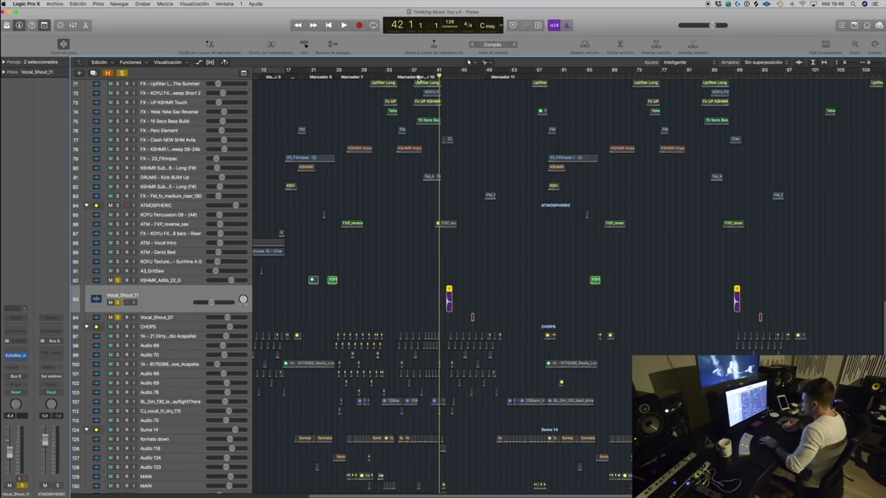
key("space")
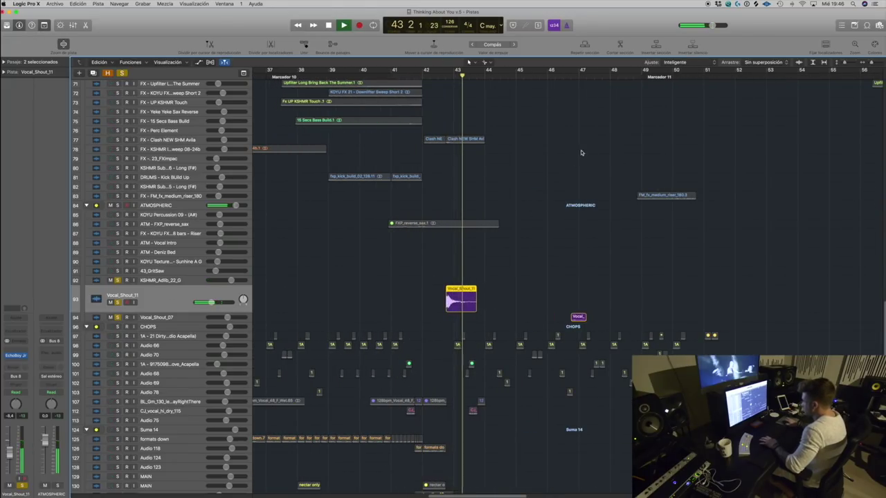
left_click(561, 75)
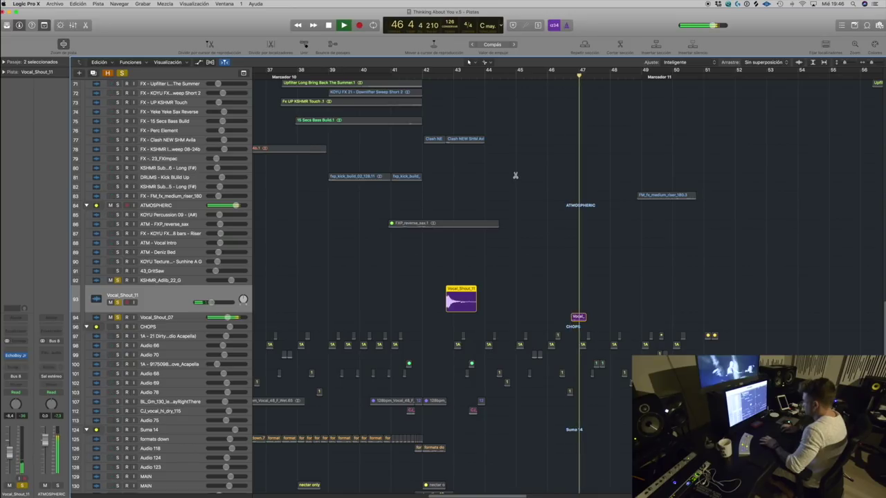
key("super+Left")
key("super+Left")
key("space")
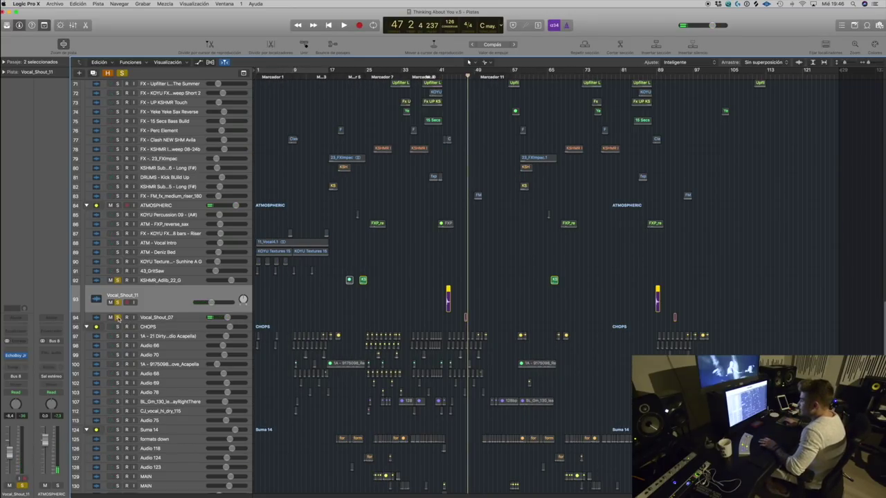
Step: Clear the solo on the vocal tracks, go back up to the DRUMS group and return the playhead to bar 1
scroll(293, 226, "up", 15)
scroll(292, 226, "up", 1)
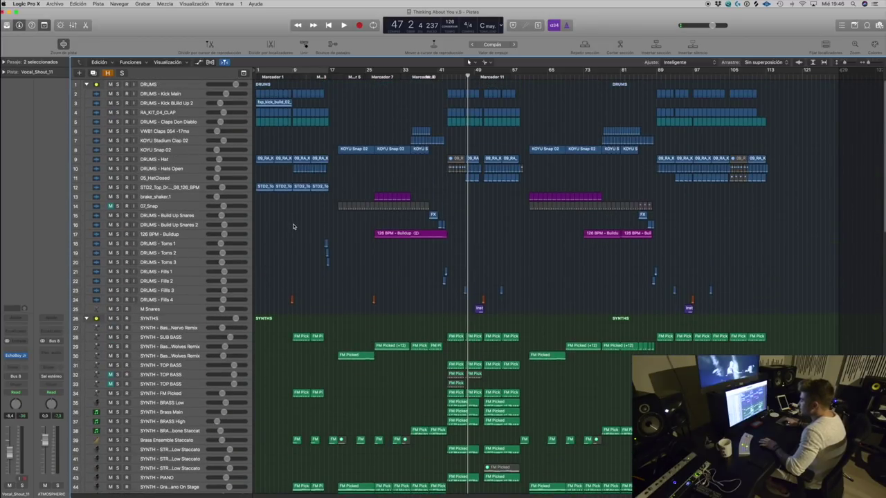
key("super+Right")
key("super+Right")
key("super+Right")
key("Return")
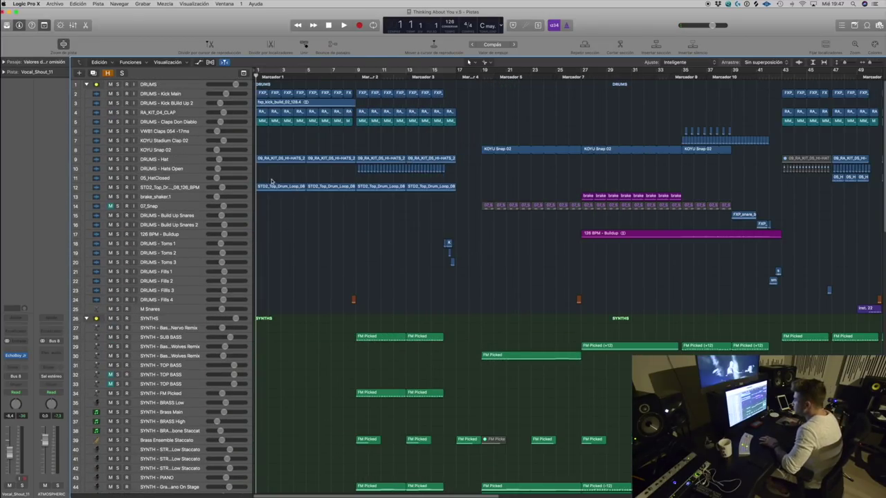
Step: Select DRUMS - Kick BUild Up 2, turn on the cycle over the intro, solo the track and play it
left_click(193, 104)
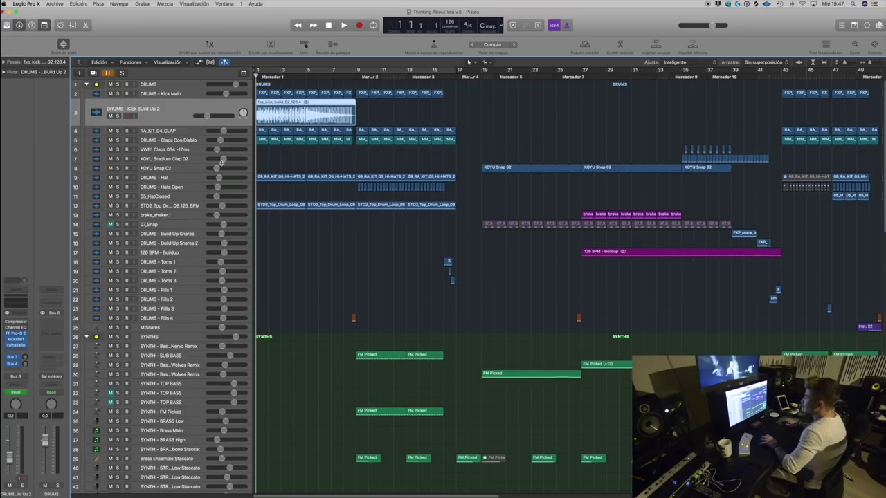
key("super+Right")
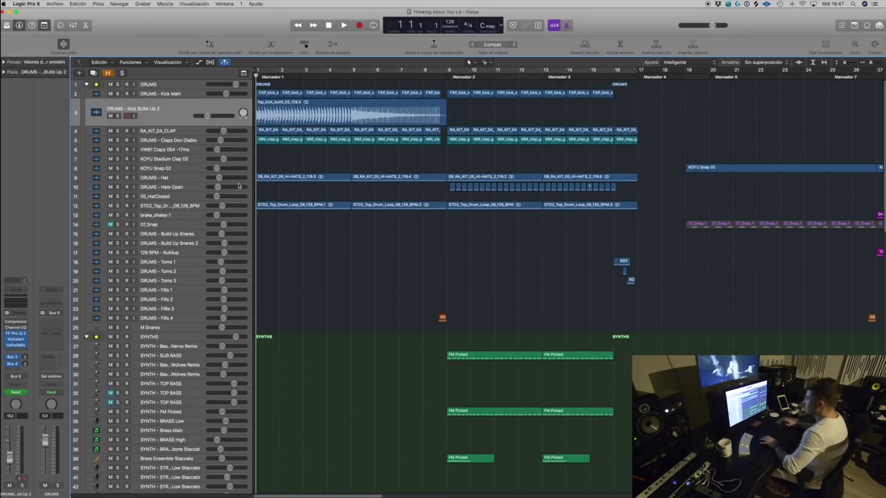
left_click(261, 75)
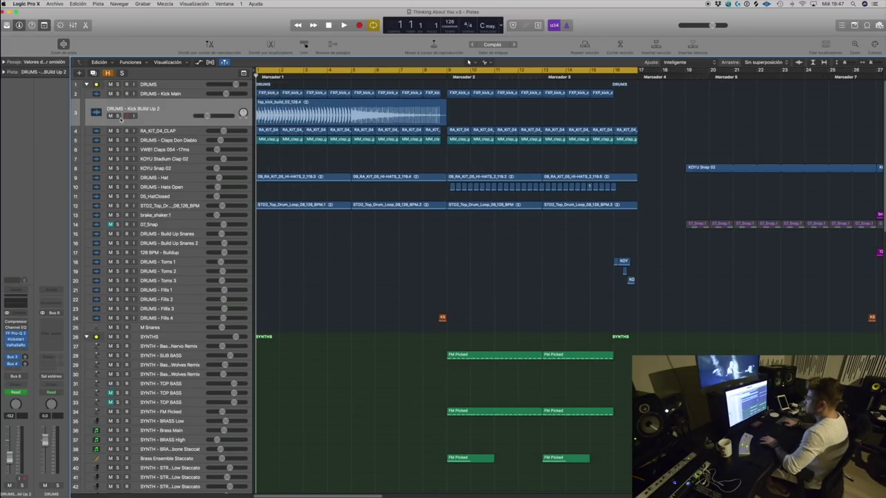
left_click(119, 116)
key("space")
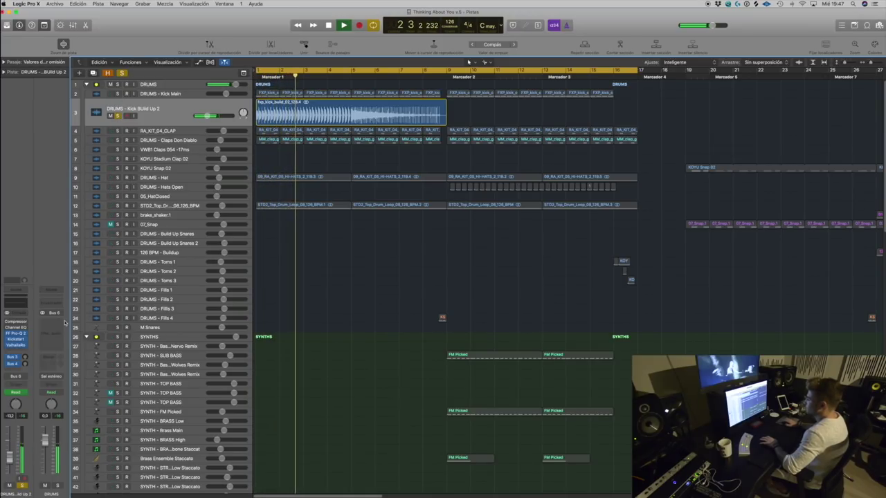
Step: Open FF Pro-Q 2 on DRUMS - Kick BUild Up 2 and play the track while bypassing and re-enabling the EQ
left_click(15, 333)
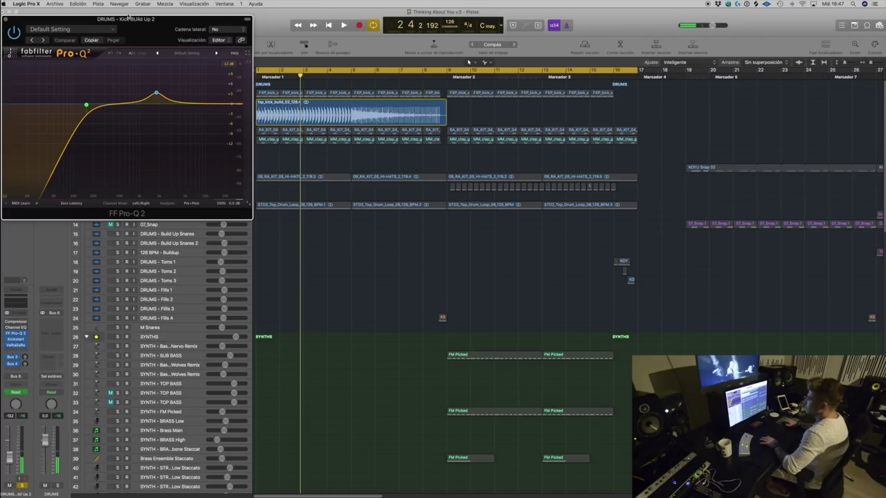
left_click_drag(128, 17, 386, 46)
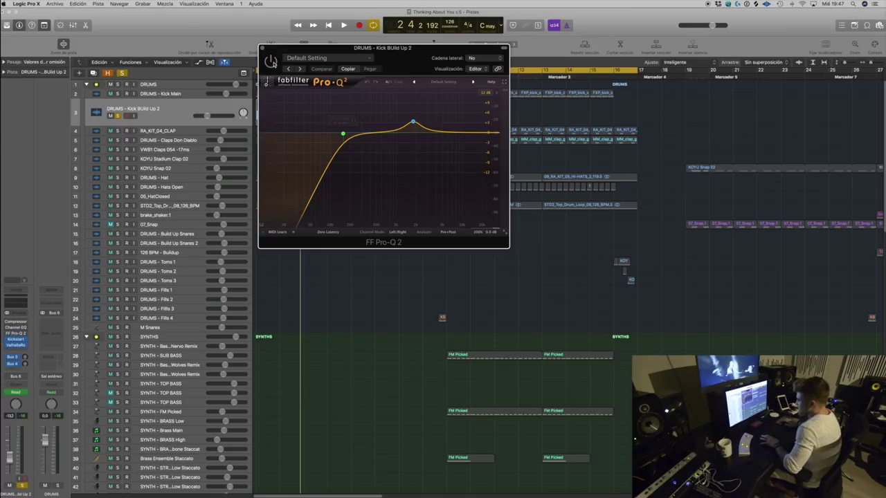
key("space")
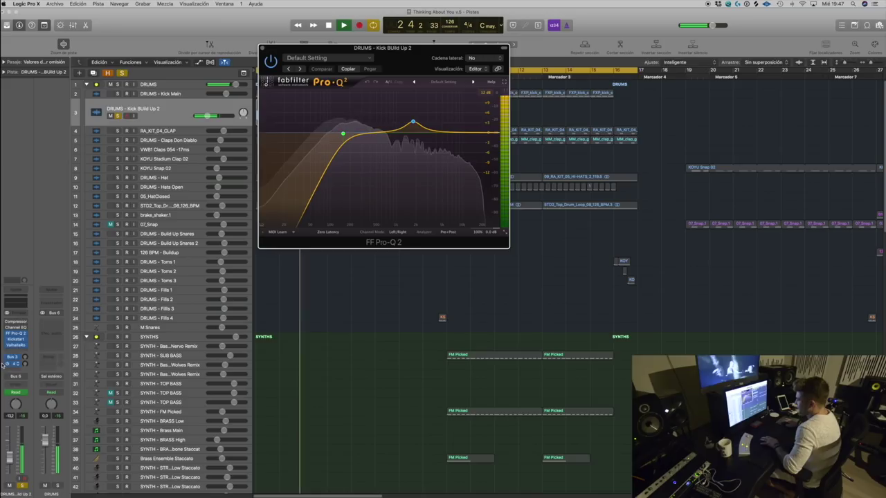
key("space")
Step: Open ValhallaRoom on DRUMS - Kick BUild Up 2 and show the track's mix automation to examine the reverb's rise
left_click(15, 339)
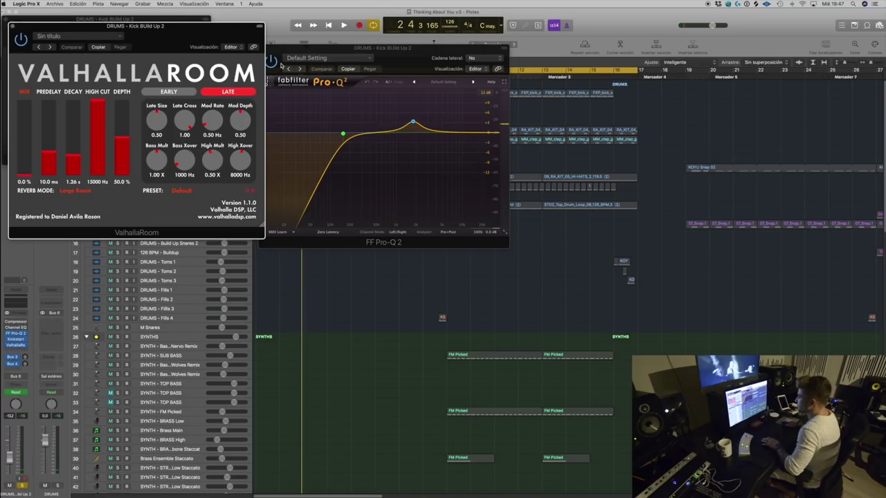
left_click_drag(299, 52, 433, 206)
left_click(406, 173)
key("a")
key("super+Down")
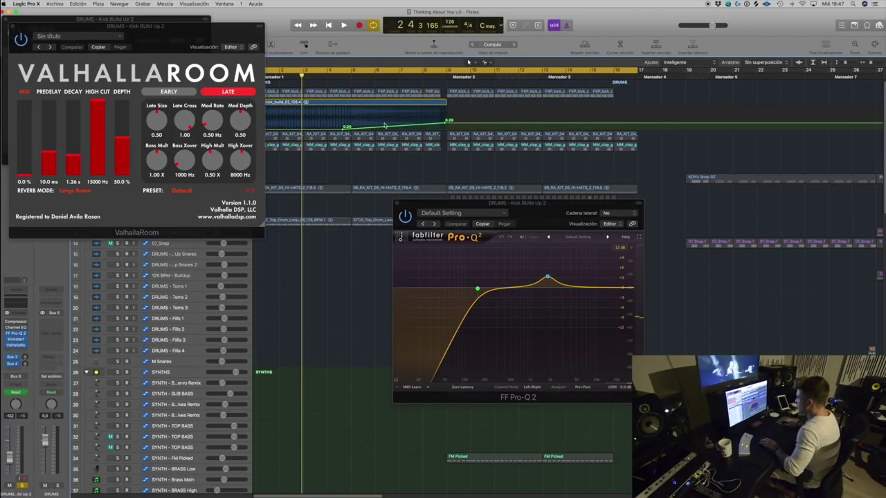
Step: Close the FF Pro-Q 2, ValhallaRoom and Kickstart windows, add DRUMS - Kick Main to the solo and play both kicks
left_click(396, 204)
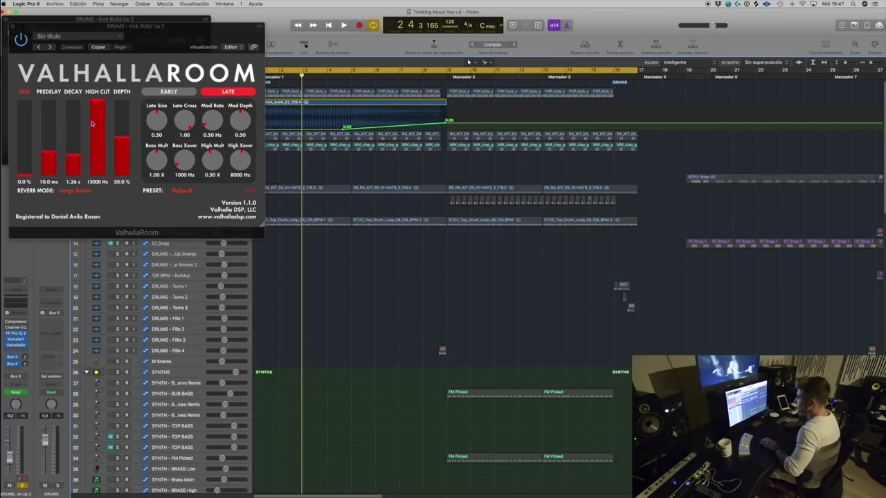
left_click(13, 27)
left_click(6, 19)
left_click(117, 94)
key("space")
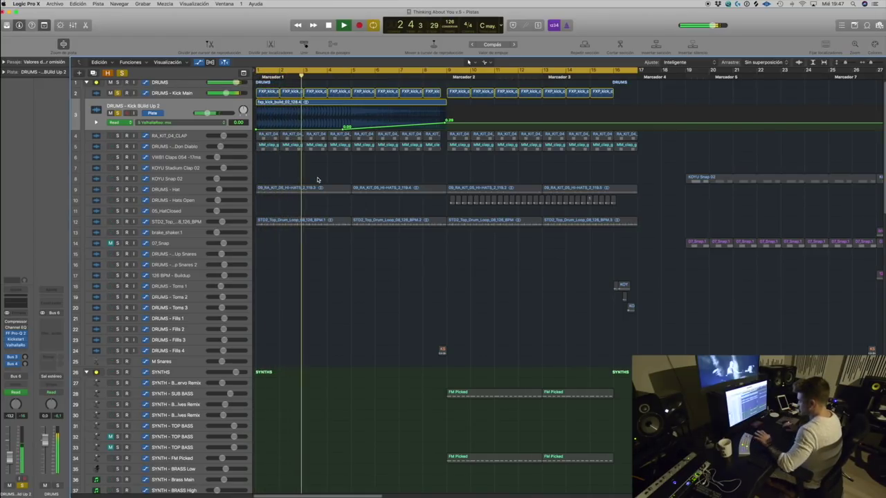
Step: Solo the ATMOSPHERIC folder together with the two kick tracks and play the intro while looking over its regions
key("super+Up")
scroll(346, 290, "down", 15)
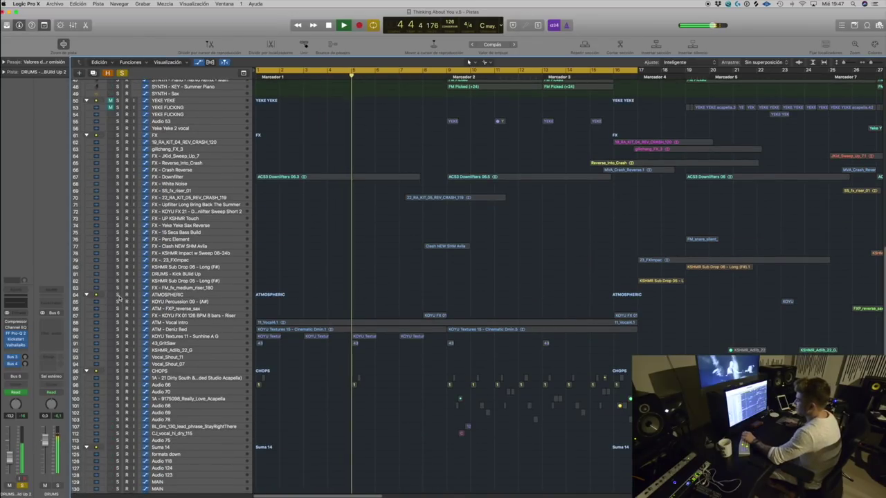
left_click(119, 295)
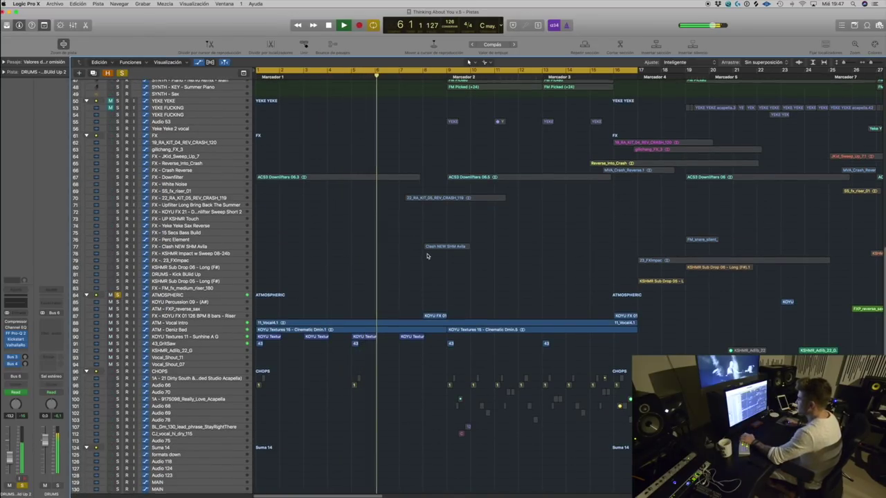
scroll(422, 216, "up", 6)
scroll(397, 403, "down", 8)
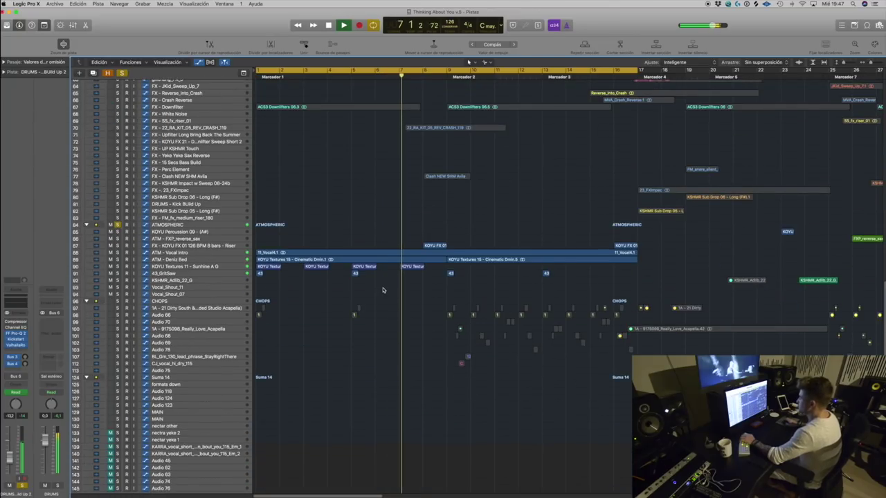
scroll(449, 252, "up", 10)
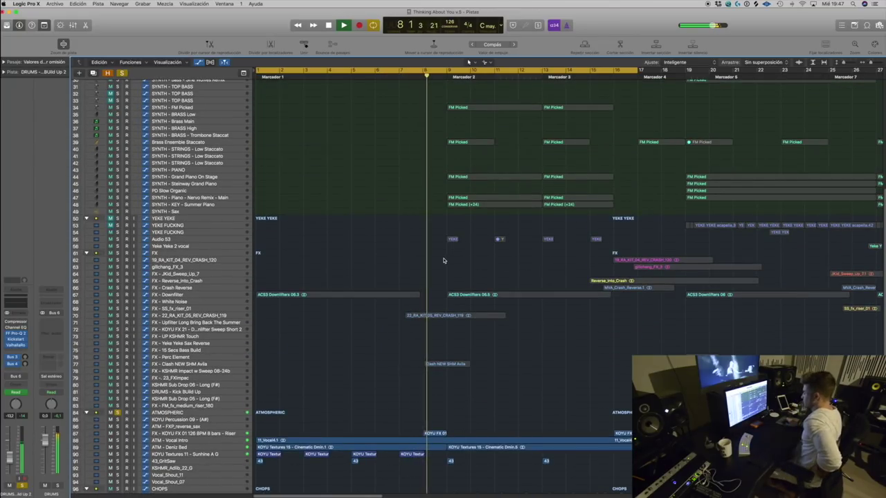
scroll(450, 252, "up", 10)
scroll(441, 251, "down", 4)
scroll(441, 251, "up", 5)
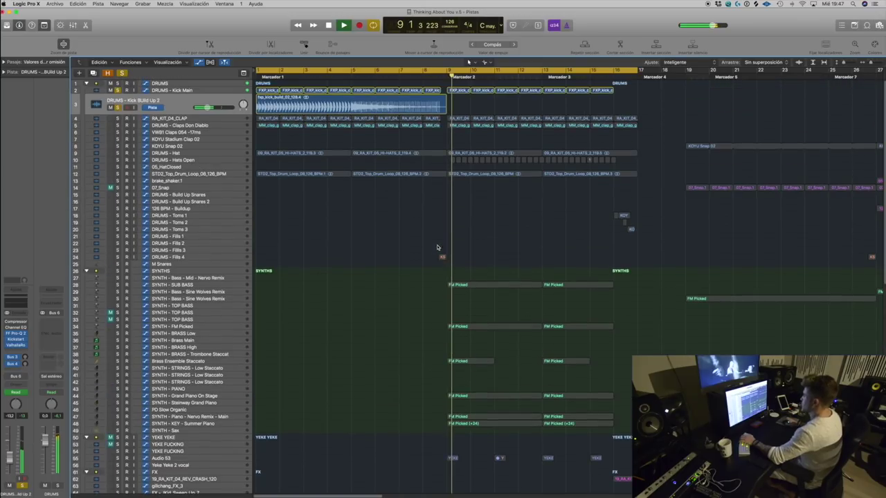
scroll(438, 245, "down", 6)
scroll(439, 246, "up", 6)
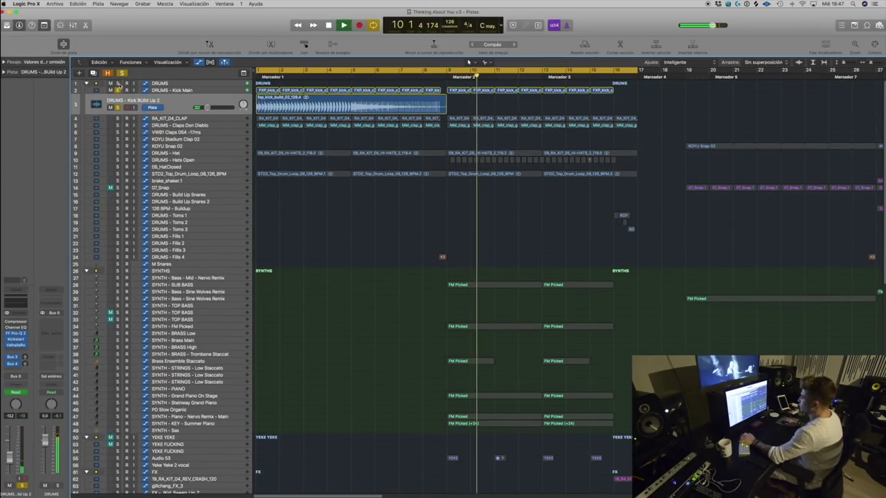
Step: Restart playback around bar 8 and add the DRUMS folder to the solo to hear it with the atmospheric tracks
left_click(422, 78)
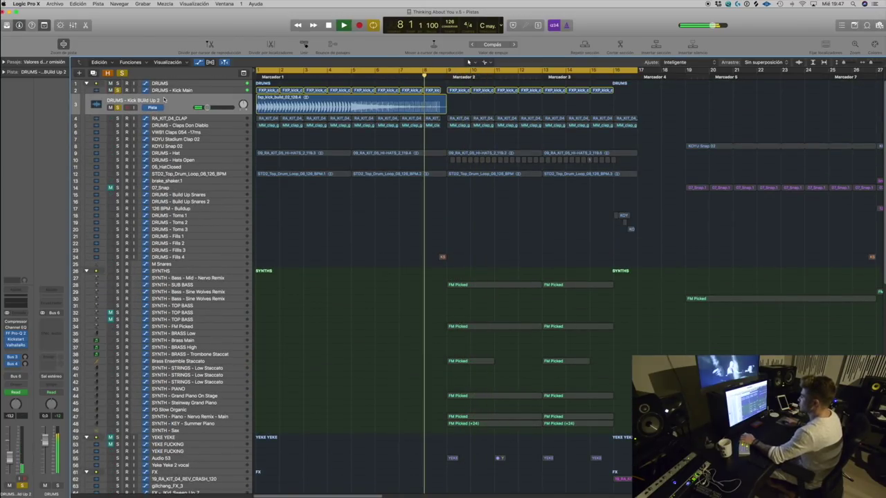
left_click(117, 84)
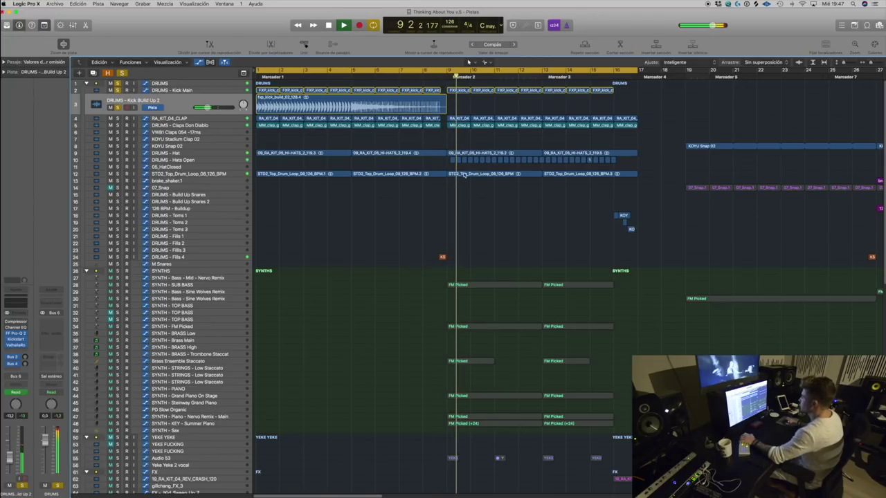
scroll(456, 285, "down", 10)
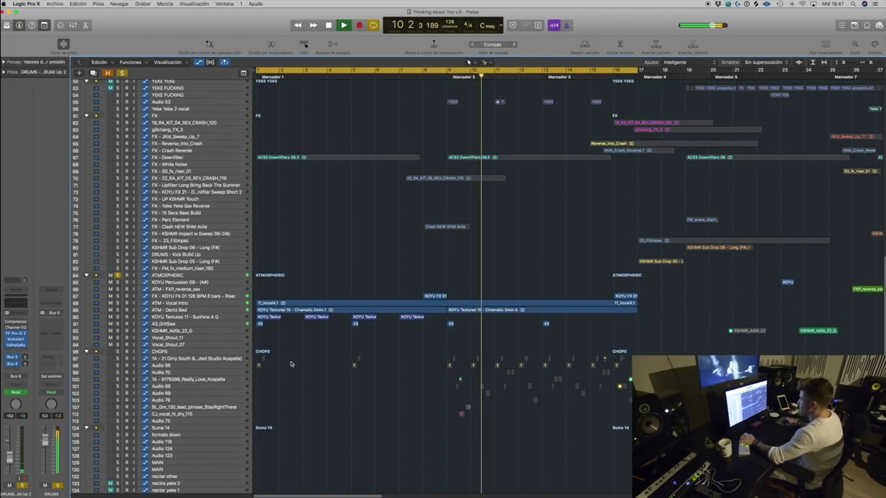
scroll(295, 354, "down", 3)
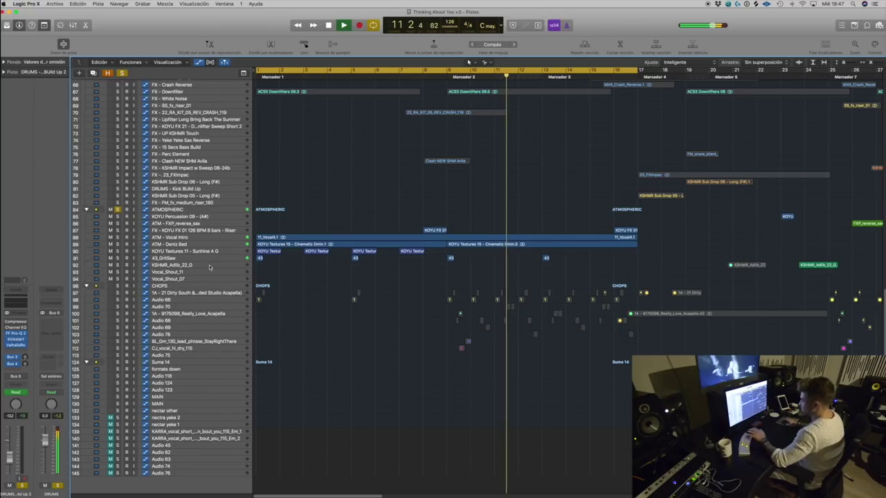
Step: Stop playback, clear the solos and place the playhead just before Marcador 2
key("space")
left_click(117, 210)
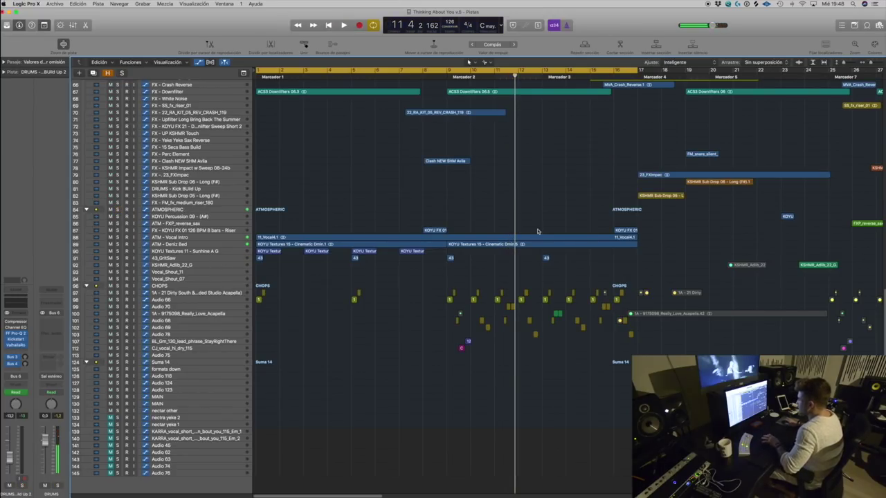
left_click(441, 77)
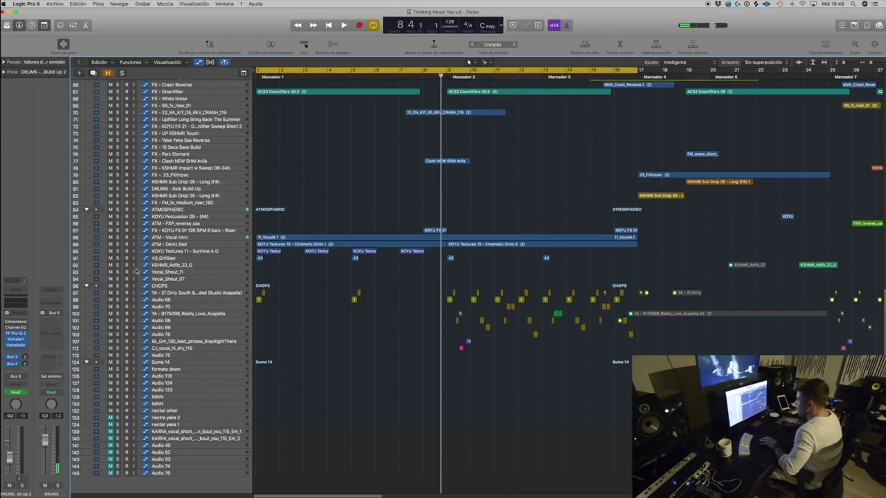
Step: Select the CHOPS folder, show its automation and display the The Drop Lp Freq curve to examine the filter opening
left_click(160, 287)
key("super+Right")
key("super+Right")
key("super+Right")
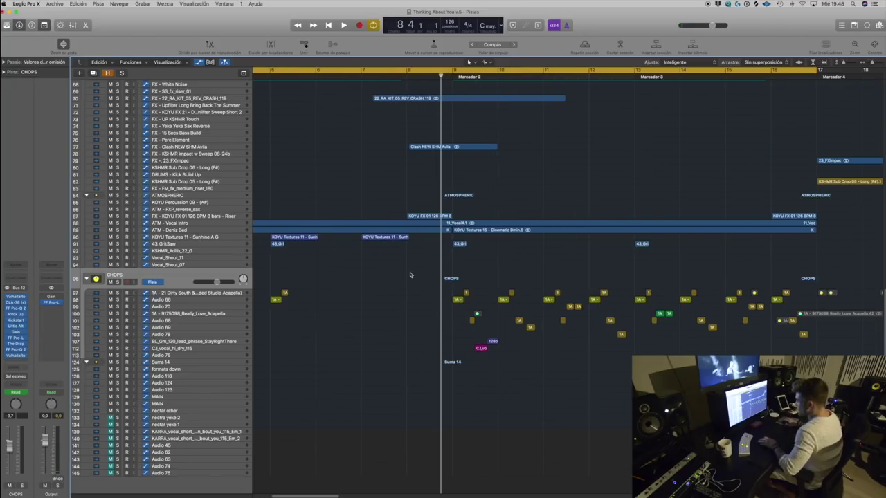
key("super+Down")
key("a")
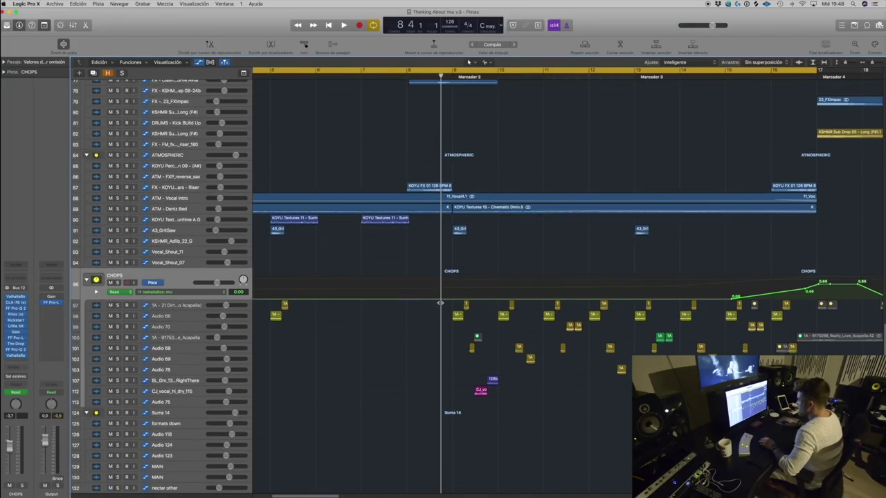
left_click(161, 292)
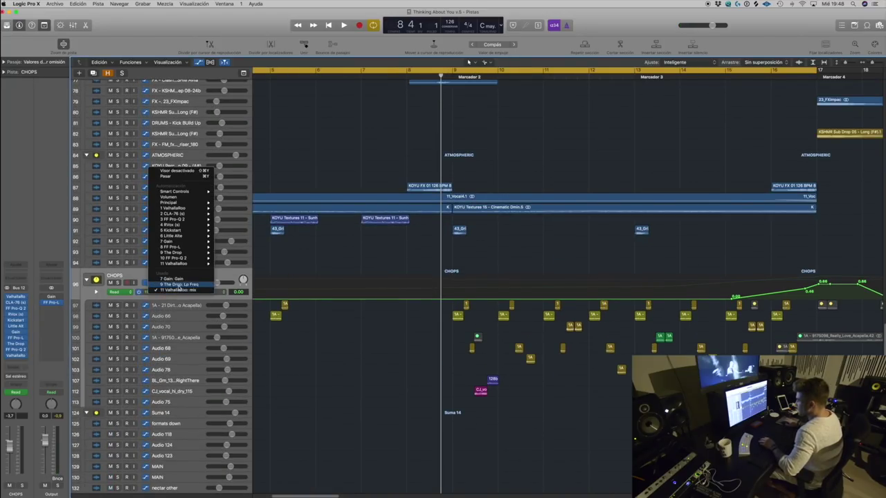
left_click(201, 285)
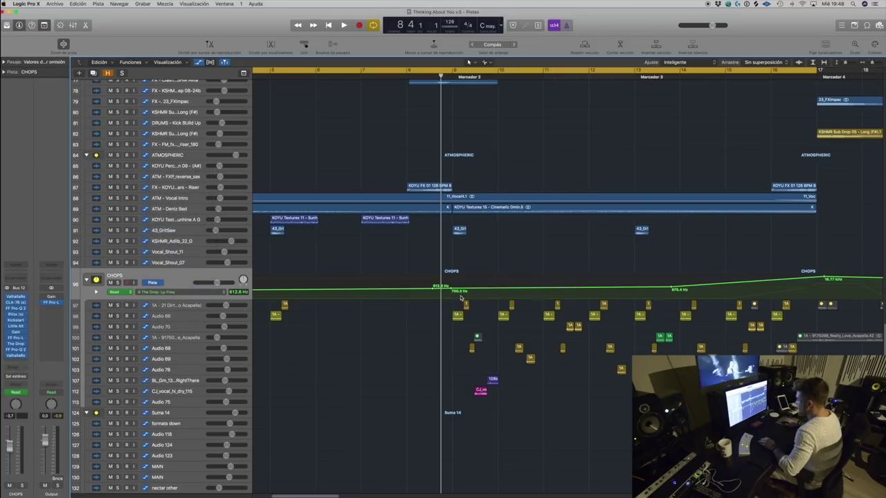
Step: Switch the CHOPS automation lane to the Gain parameter and examine its level changes across the song
left_click_drag(170, 298, 168, 296)
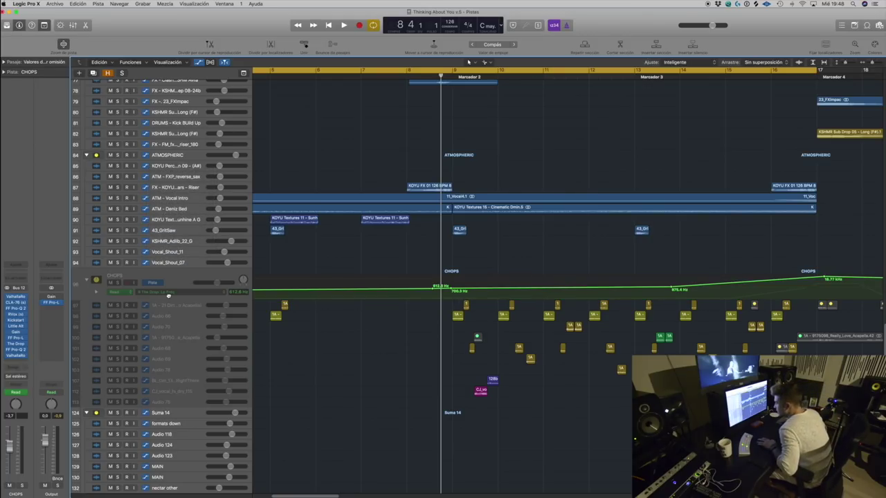
left_click(170, 294)
left_click(182, 285)
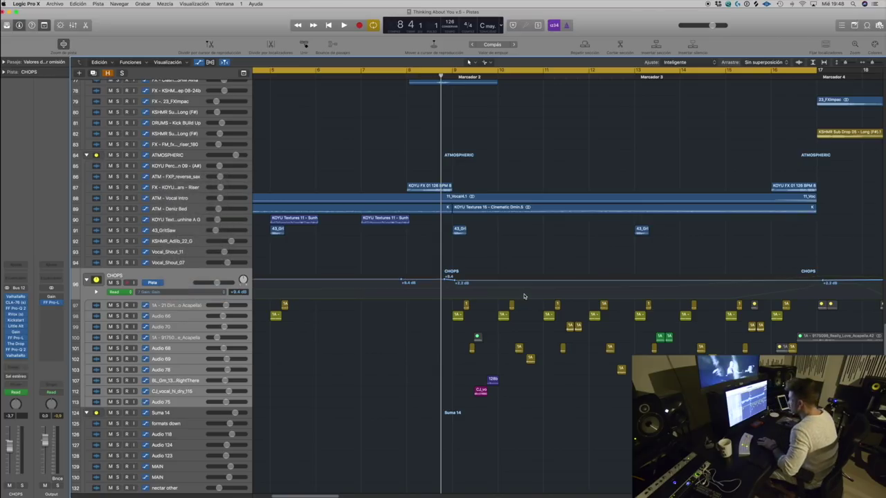
key("ctrl+Left")
key("ctrl+Left")
key("ctrl+Left")
key("ctrl+Left")
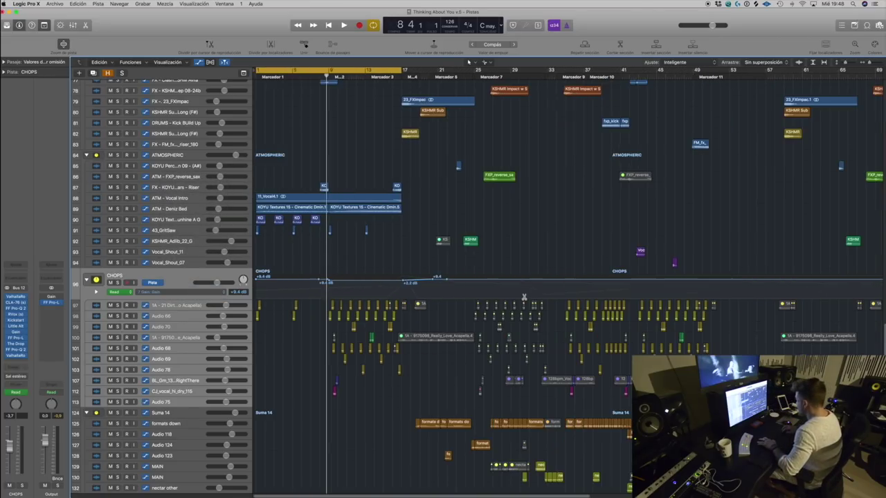
key("ctrl+Right")
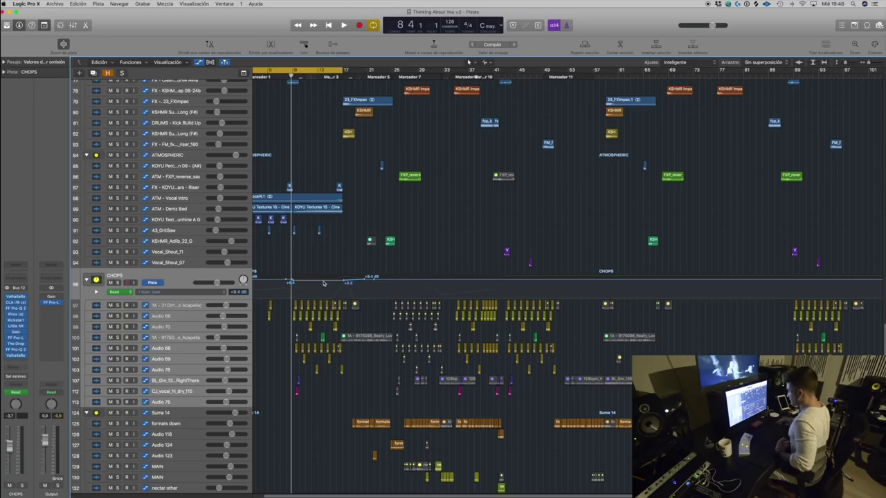
scroll(345, 268, "left", 2)
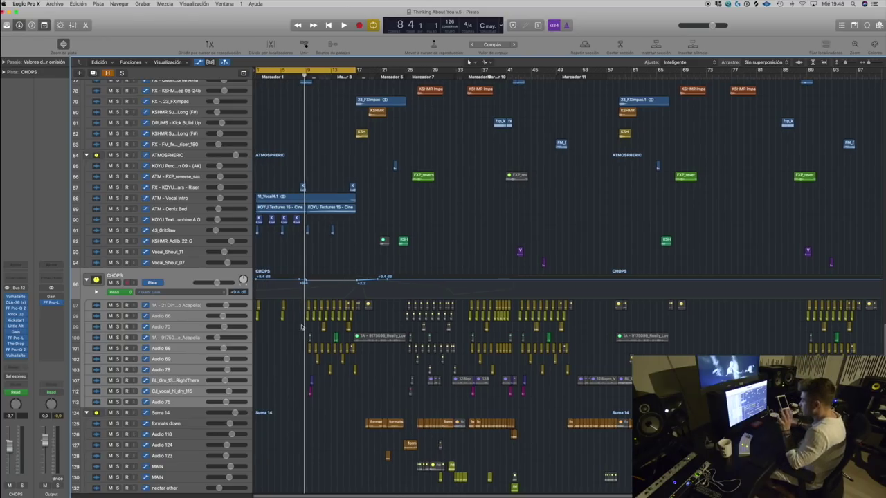
Step: Switch the CHOPS automation lane to the ValhallaRoom mix parameter and examine the reverb rise around Marcador 4
left_click(164, 292)
left_click(175, 299)
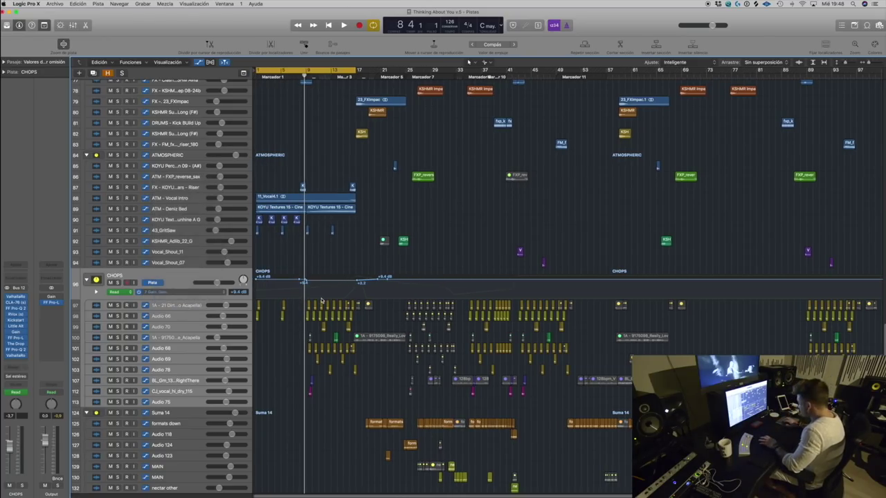
key("super+Right")
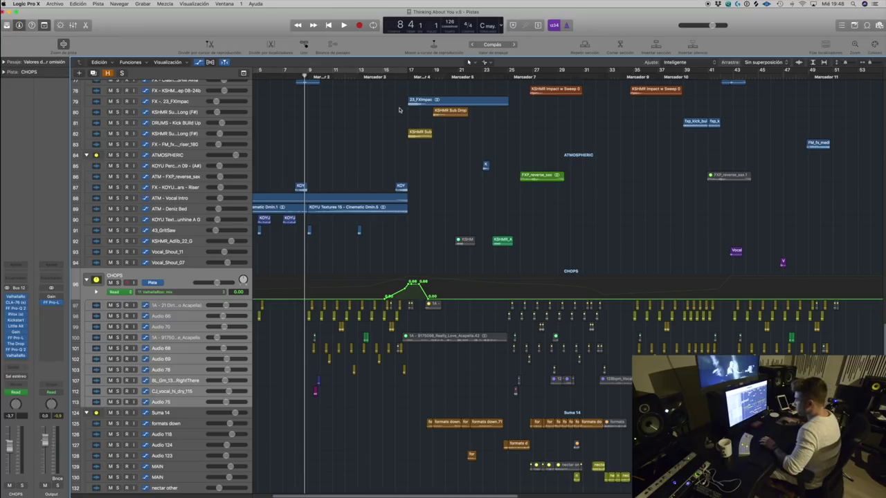
Step: Hide the track automation and play the full mix from bar 7 with the whole arrangement in view
key("a")
key("super+Up")
key("super+Left")
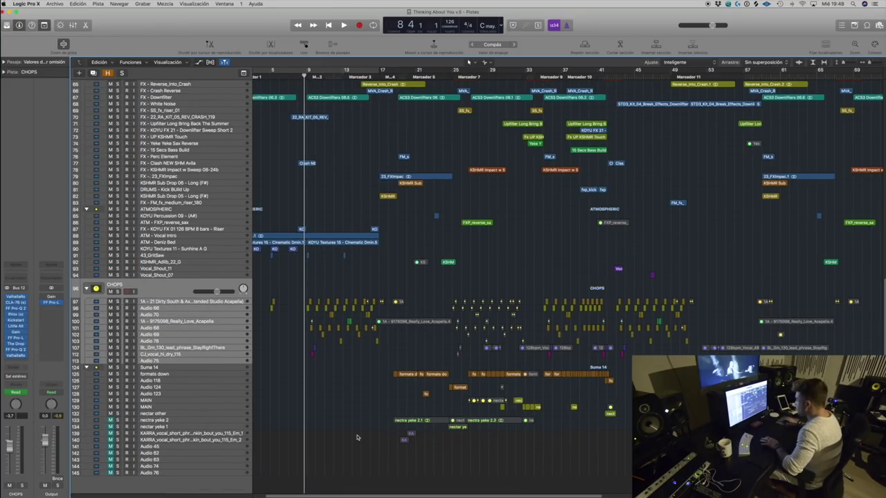
left_click_drag(361, 496, 348, 496)
left_click(310, 76)
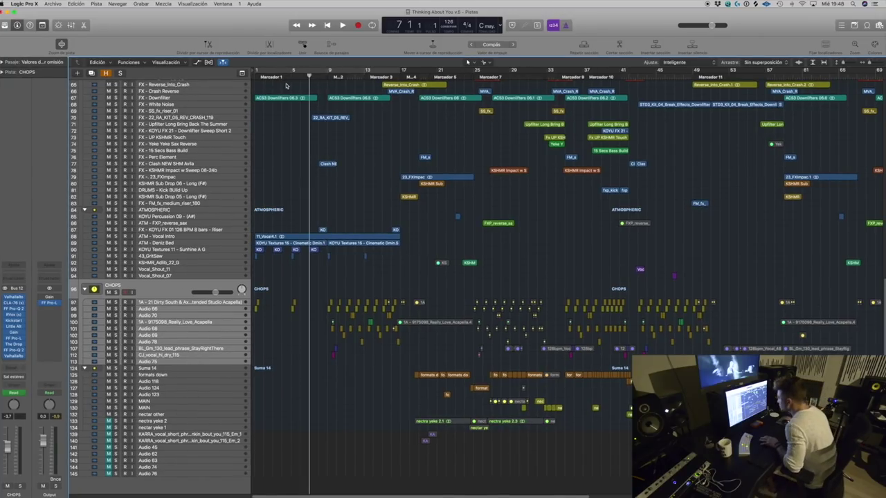
key("space")
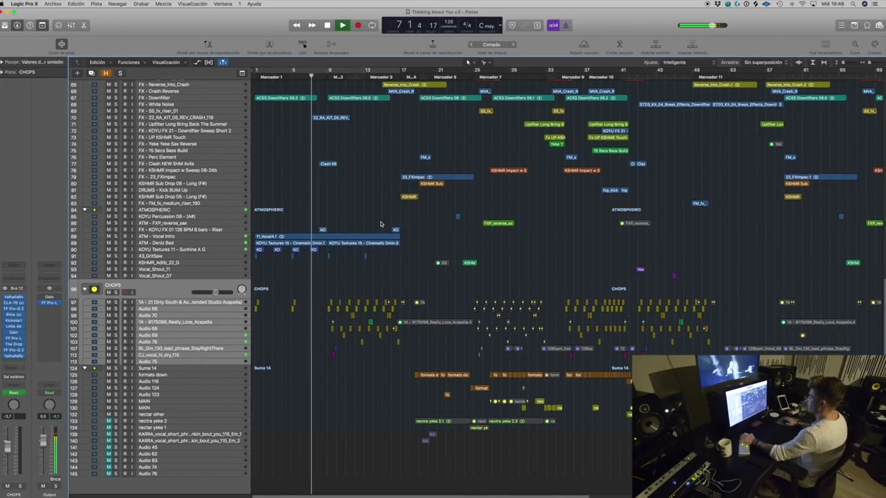
key("super+Left")
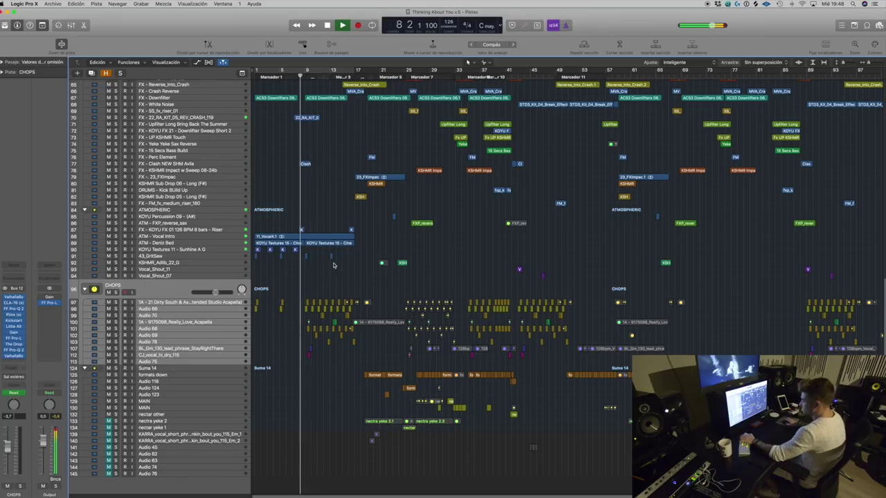